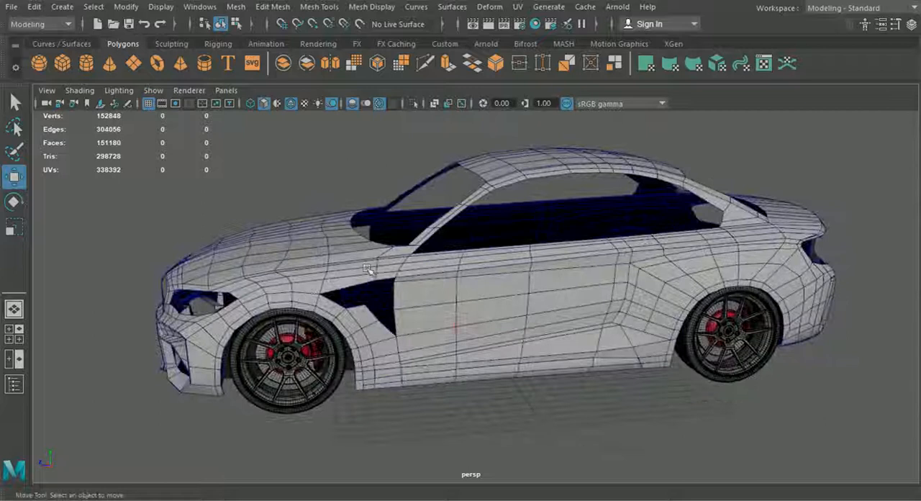
Examine the car body mesh from the front, rear, sides and underside, including the front fender vent opening.
left_click_drag(520, 352, 461, 317, "alt")
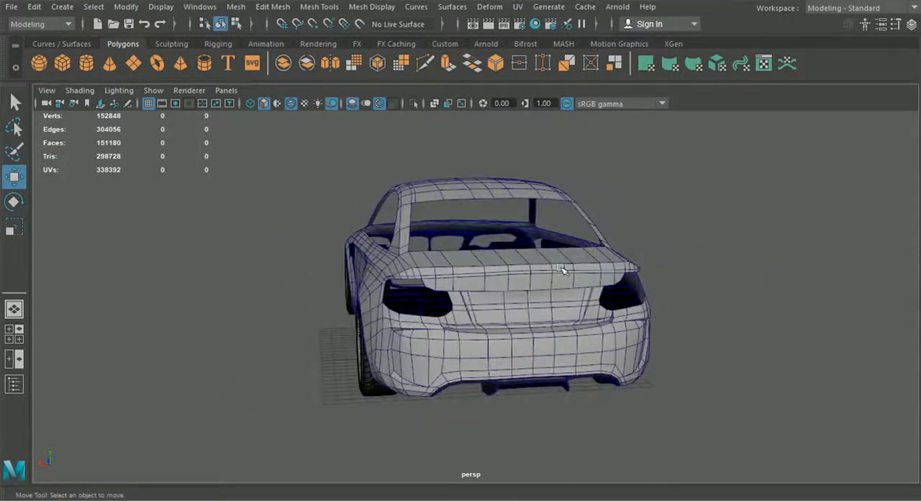
left_click_drag(463, 277, 425, 196, "alt")
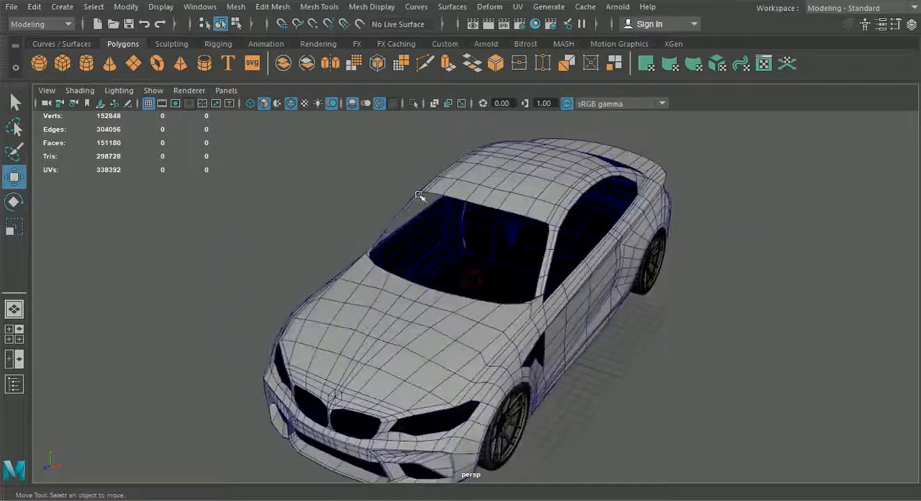
left_click_drag(503, 267, 444, 259, "alt")
left_click_drag(531, 228, 528, 272, "alt")
scroll(527, 272, "up", 4)
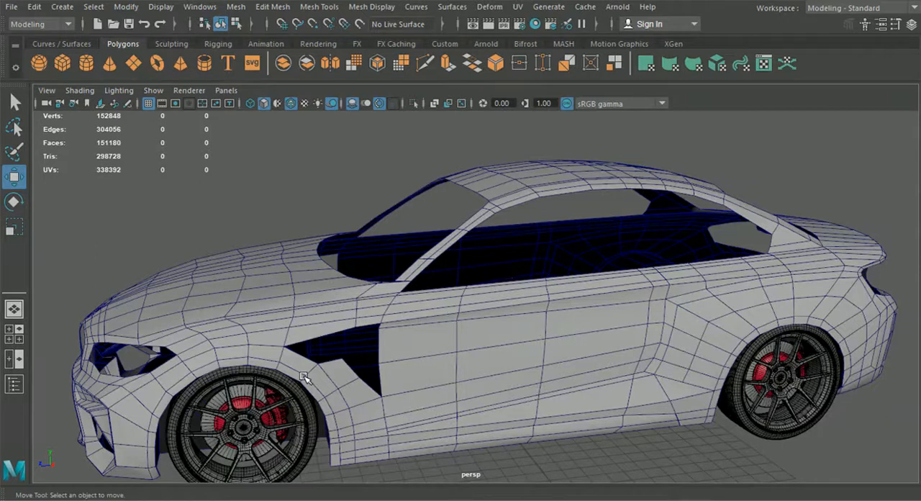
left_click_drag(307, 362, 405, 349, "alt")
scroll(475, 347, "down", 3)
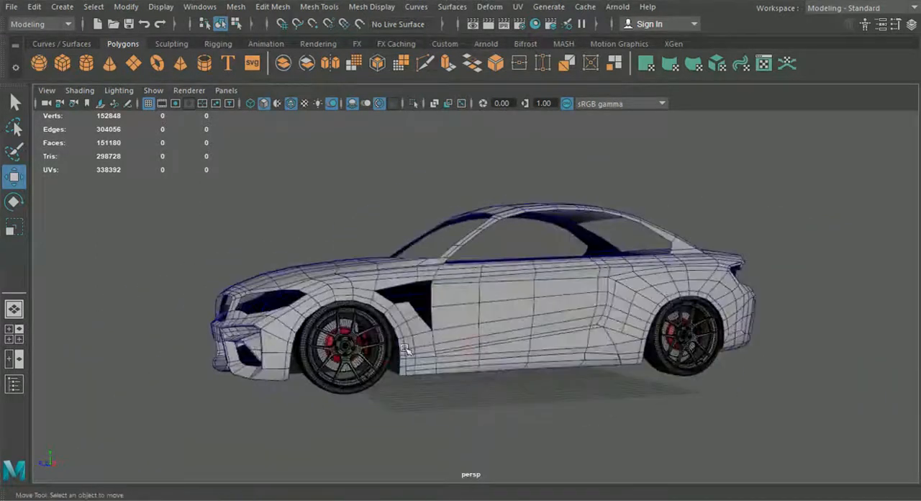
left_click_drag(564, 365, 453, 371, "alt")
middle_click_drag(453, 371, 436, 317, "alt")
scroll(625, 313, "up", 3)
scroll(436, 317, "down", 2)
mouse_move(556, 315)
left_mouse_down("alt")
mouse_move(511, 309)
mouse_move(555, 310)
left_mouse_up("alt")
middle_click_drag(523, 322, 584, 352, "alt")
scroll(586, 354, "up", 4)
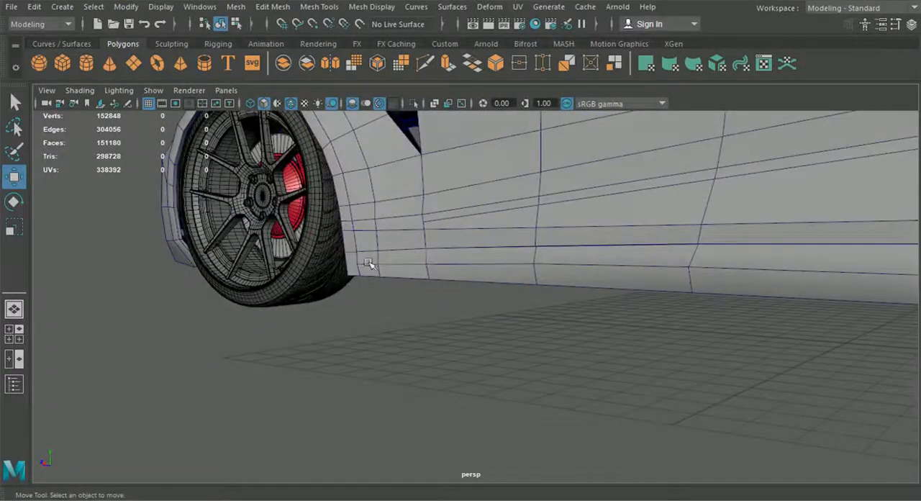
left_click_drag(377, 242, 477, 323, "alt")
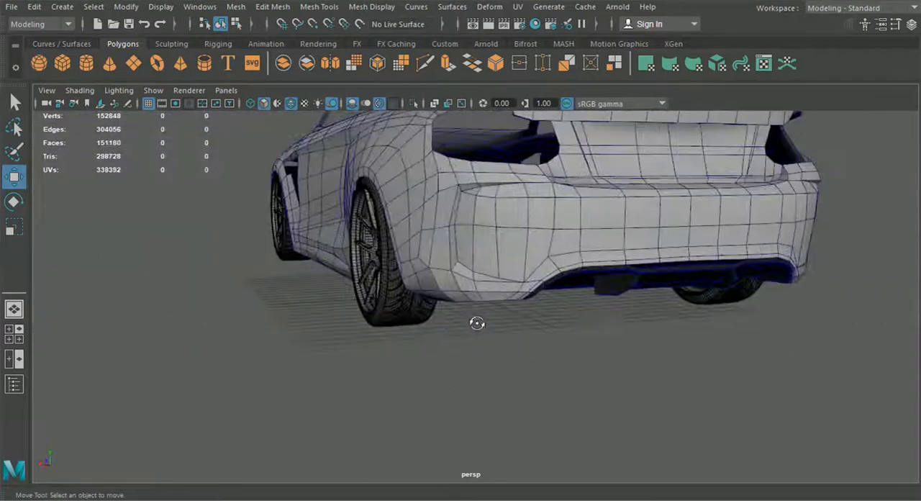
left_click_drag(612, 304, 587, 336, "alt")
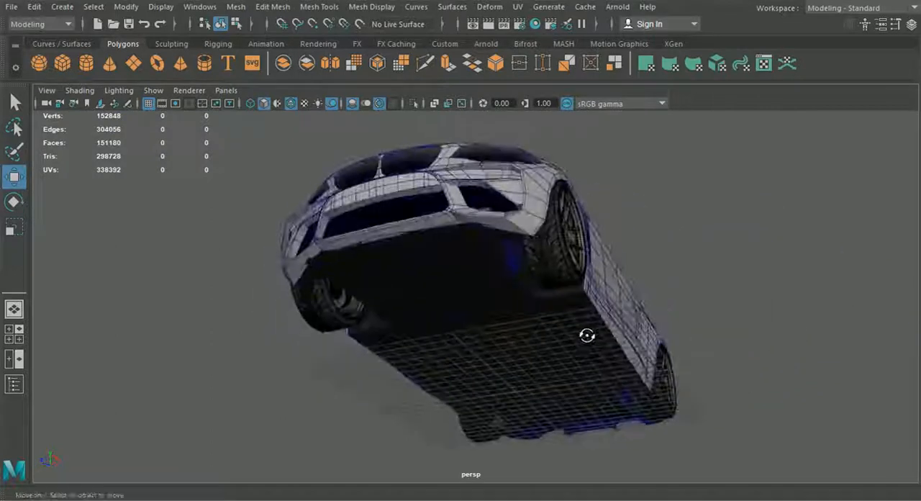
left_click_drag(446, 299, 553, 286, "alt")
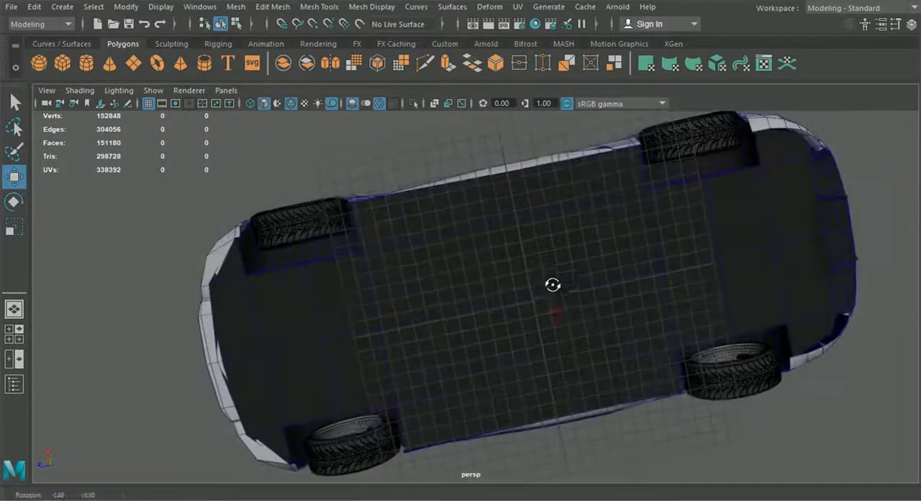
left_click_drag(732, 205, 778, 379, "alt")
left_click_drag(484, 345, 416, 372, "alt")
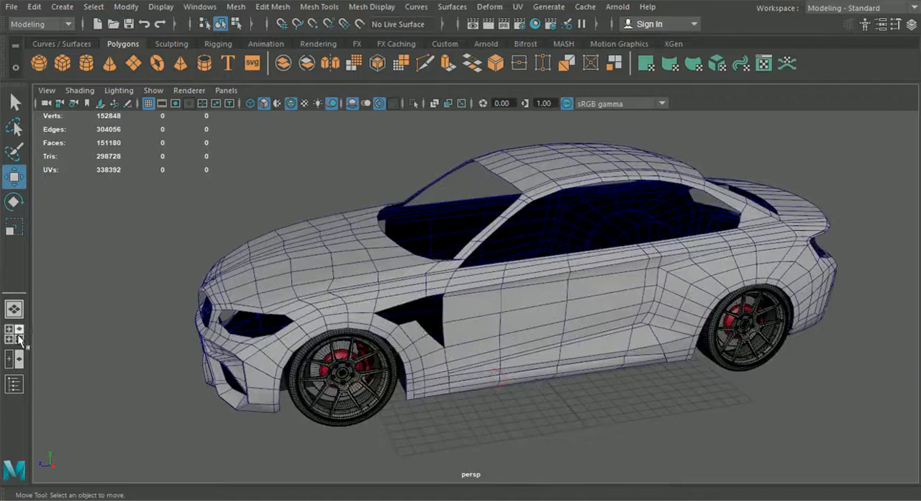
Show the side view over the blueprint at the front fender vent and switch the car body to vertex editing.
left_click(20, 339)
key("space")
middle_click_drag(425, 311, 633, 392, "alt")
middle_click_drag(344, 269, 416, 342, "alt")
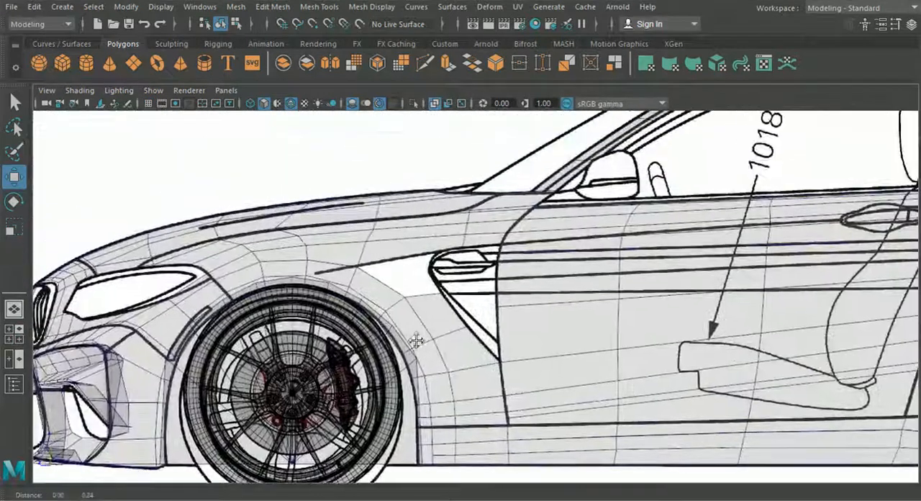
scroll(416, 340, "up", 5)
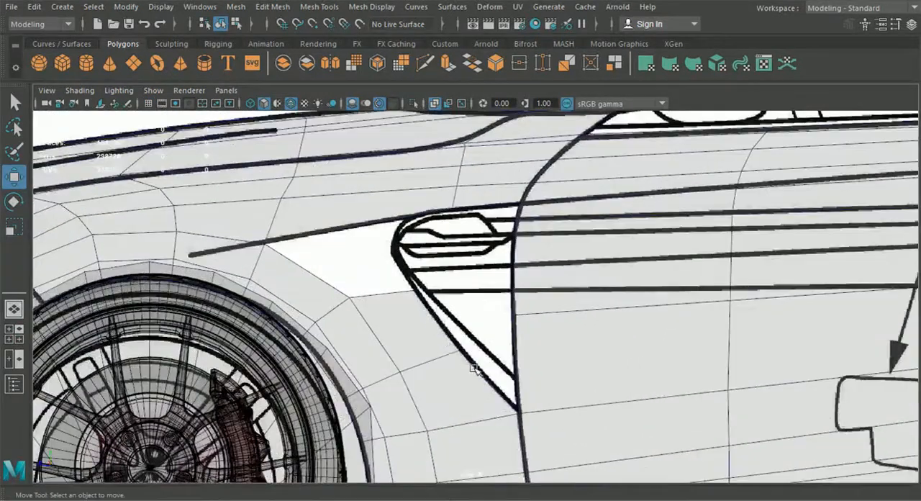
middle_click_drag(475, 357, 469, 343, "alt")
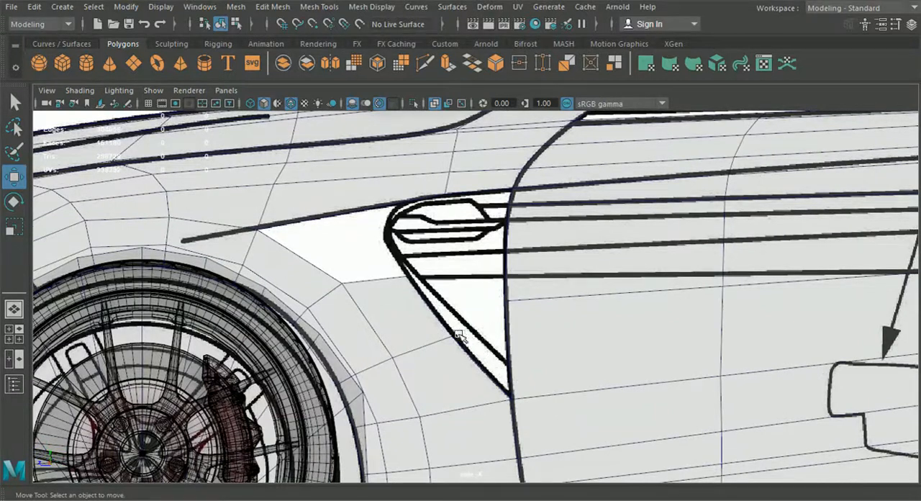
left_click(434, 350)
right_click_drag(427, 333, 340, 106)
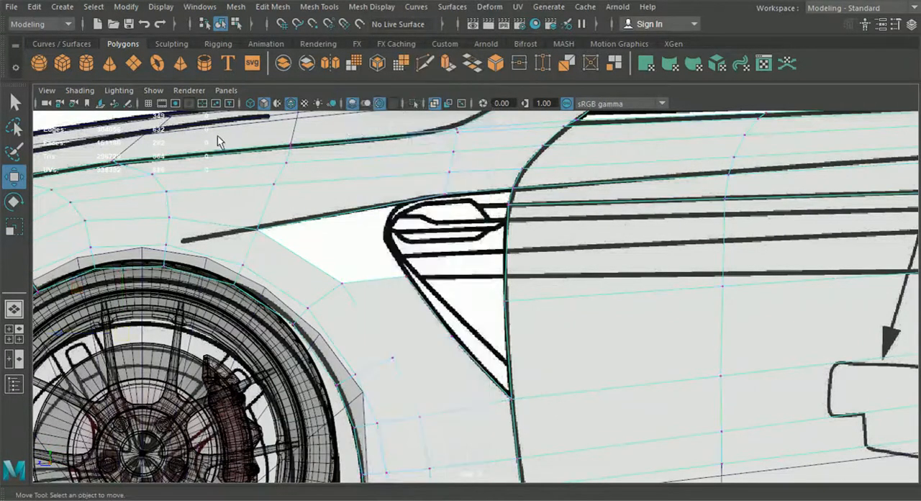
Raise the vertex on the door's front edge beside the vent and the next one behind it onto the blueprint's lowest crease line.
middle_click_drag(435, 345, 418, 297, "alt")
scroll(417, 294, "up", 2)
left_click_drag(417, 264, 438, 295)
middle_click_drag(383, 218, 412, 259, "alt")
middle_click_drag(538, 278, 708, 303, "alt")
left_click(372, 256)
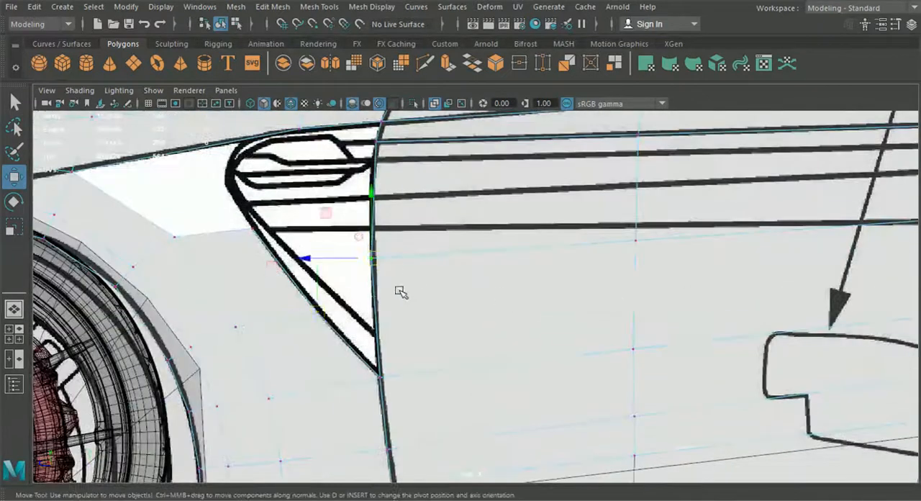
left_click_drag(376, 239, 373, 229)
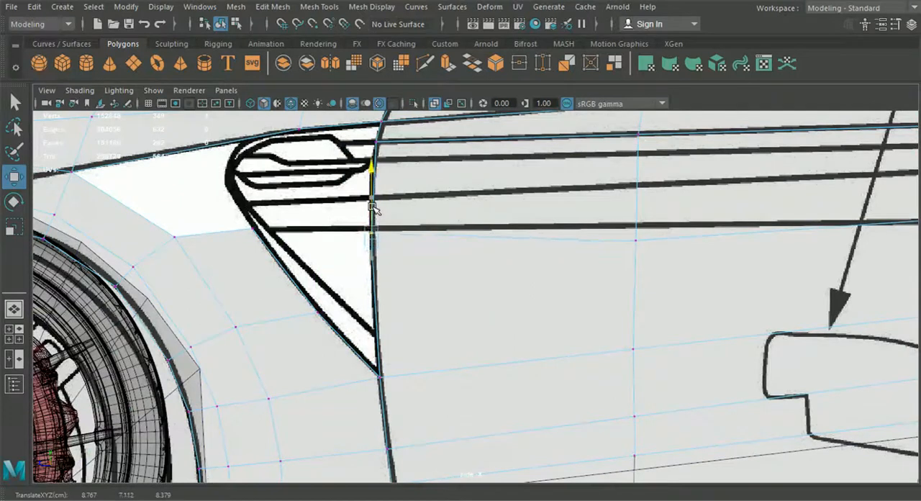
left_click_drag(607, 222, 695, 247)
left_click_drag(637, 211, 637, 196)
scroll(698, 248, "down", 3)
middle_click_drag(701, 250, 549, 241, "alt")
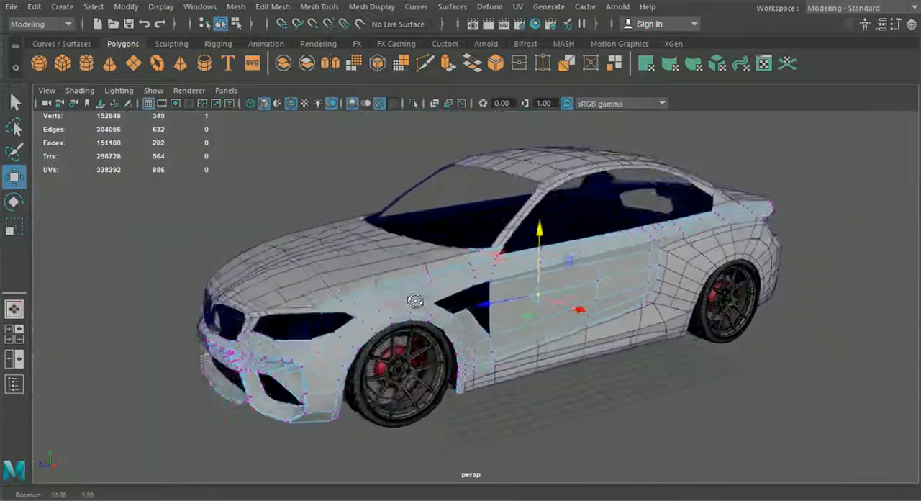
left_click_drag(432, 286, 239, 328, "alt")
scroll(406, 286, "up", 5)
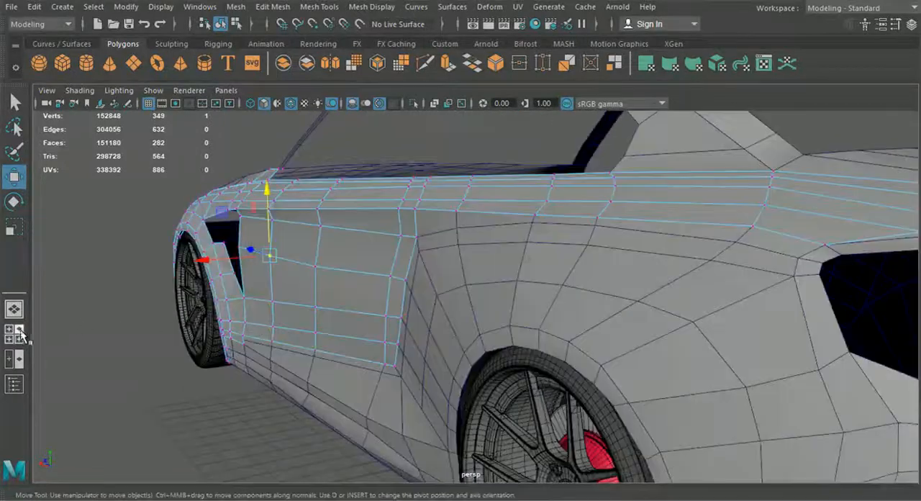
In the side view, extrude the short door-front edge at the vent's top forward to the vent's upper front corner.
left_click(14, 334)
key("space")
scroll(522, 360, "down", 6)
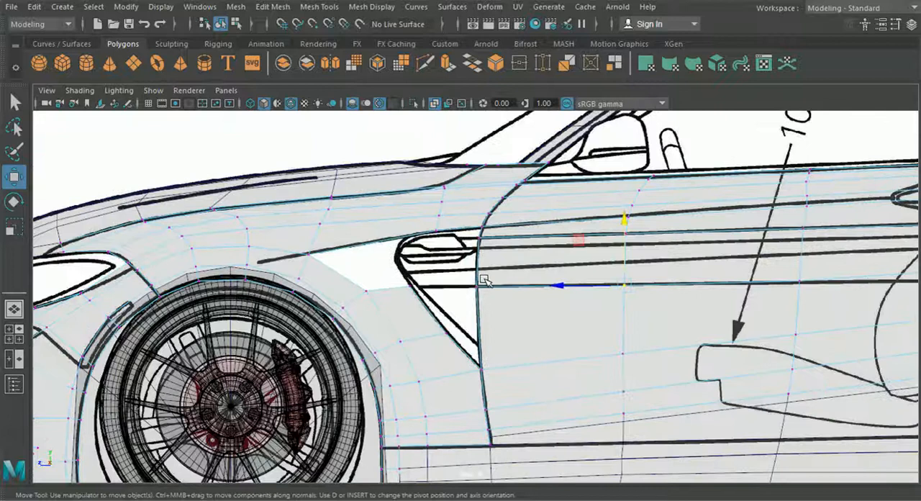
scroll(468, 267, "up", 3)
left_click(498, 214)
right_click_drag(498, 214, 509, 62)
left_click(487, 219)
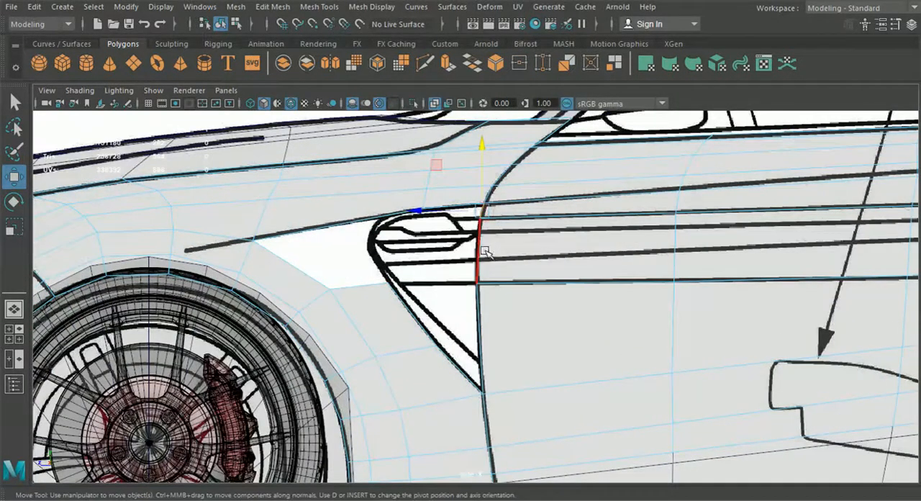
key("ctrl+e")
left_click(488, 208)
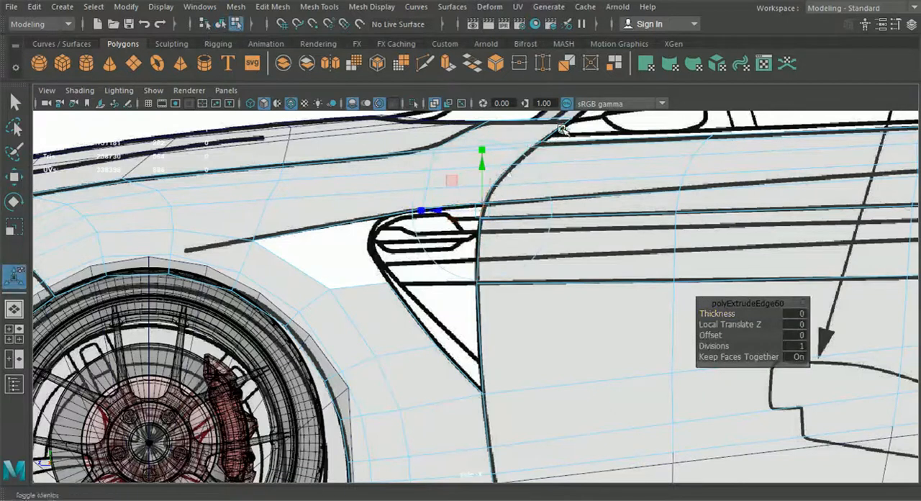
left_click_drag(487, 208, 389, 221)
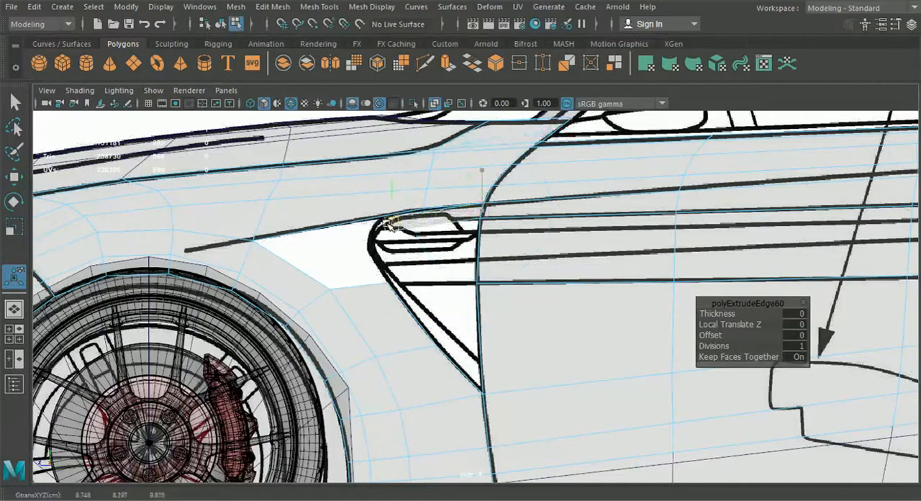
Extrude the strip's front edge two more times, going down around the vent's curved front outline.
scroll(384, 248, "up", 3)
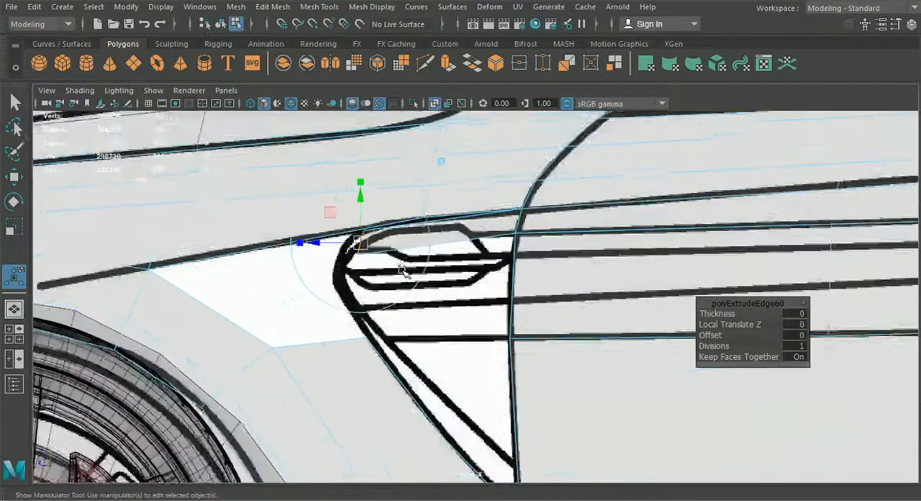
key("ctrl+e")
left_click(431, 157)
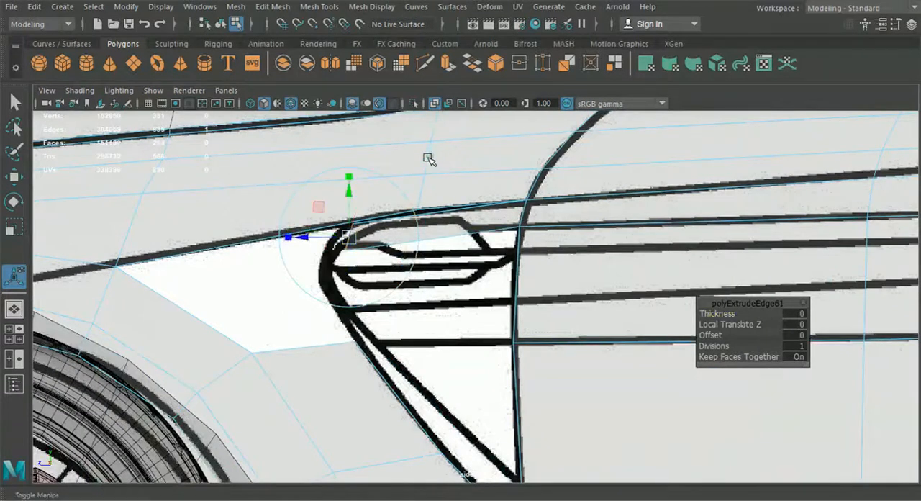
left_click_drag(349, 238, 327, 247)
key("ctrl+e")
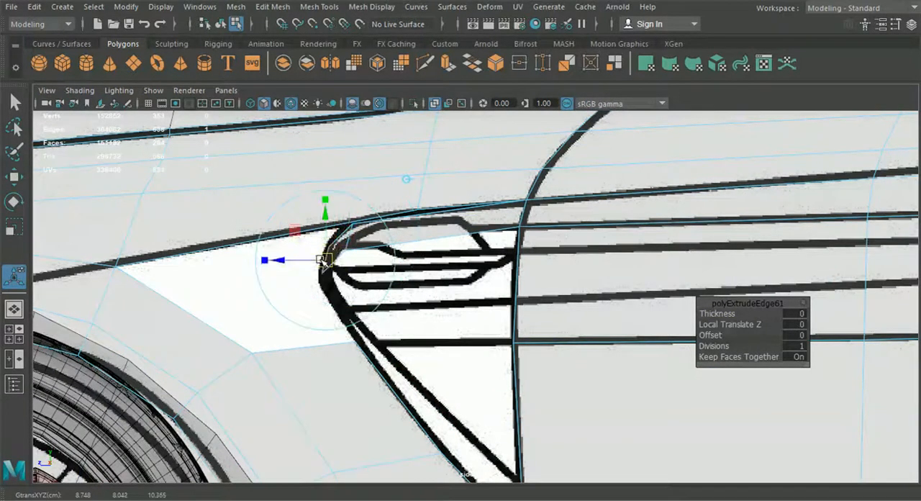
left_click(408, 183)
left_click_drag(328, 260, 311, 283)
Move the new strip's individual vertices so its first segments follow the thick curved blueprint outline at the vent's front.
right_click_drag(394, 225, 329, 104)
key("w")
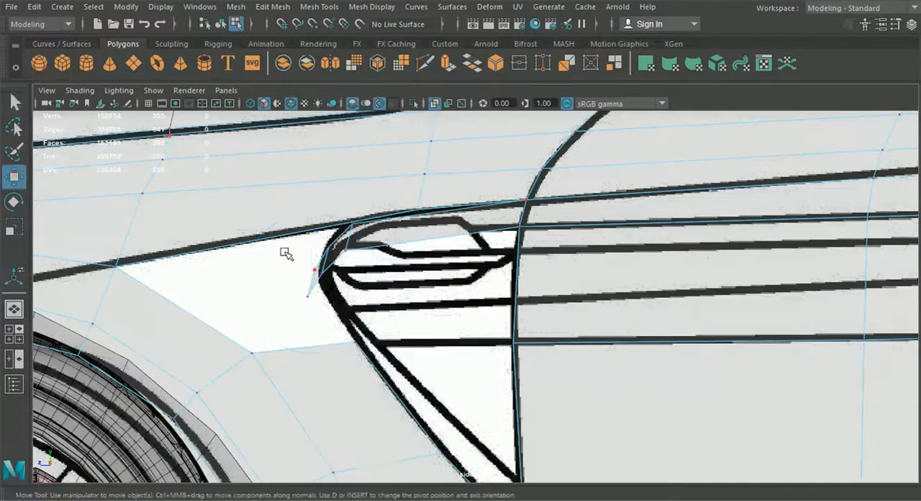
scroll(377, 283, "up", 3)
left_click_drag(338, 270, 360, 237)
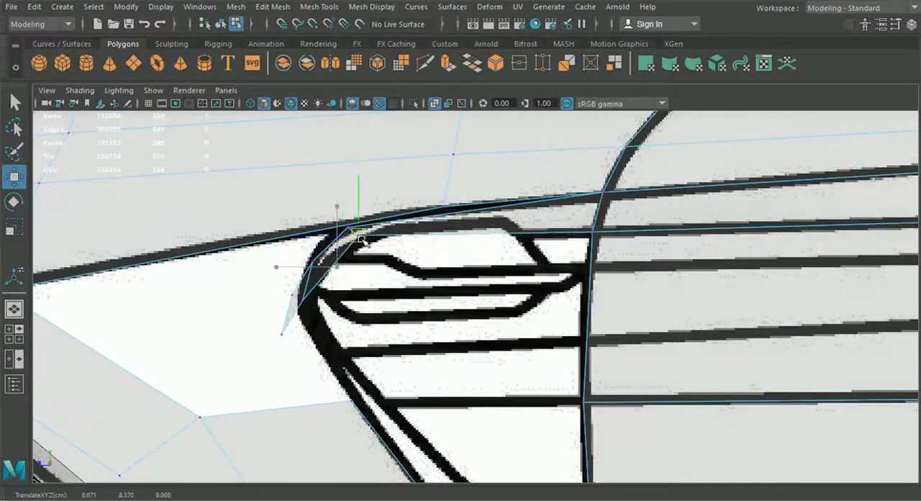
left_click(314, 260)
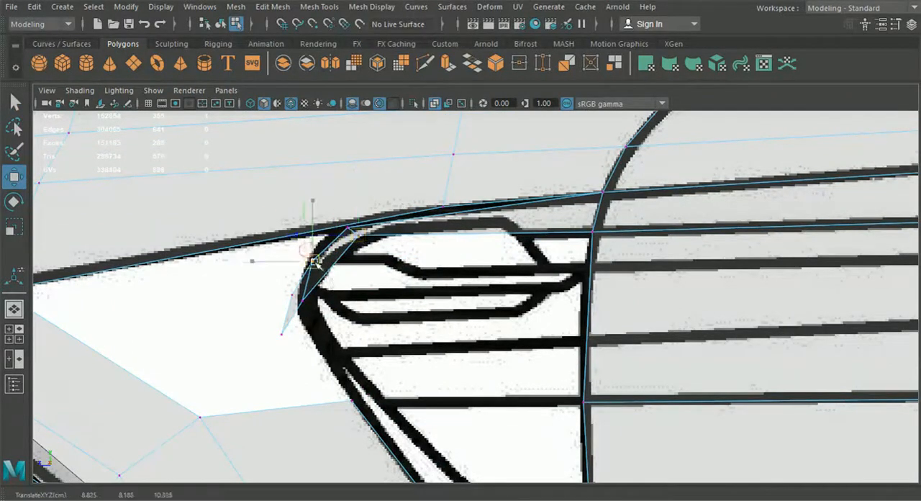
left_click(304, 303)
left_click_drag(304, 301, 326, 273)
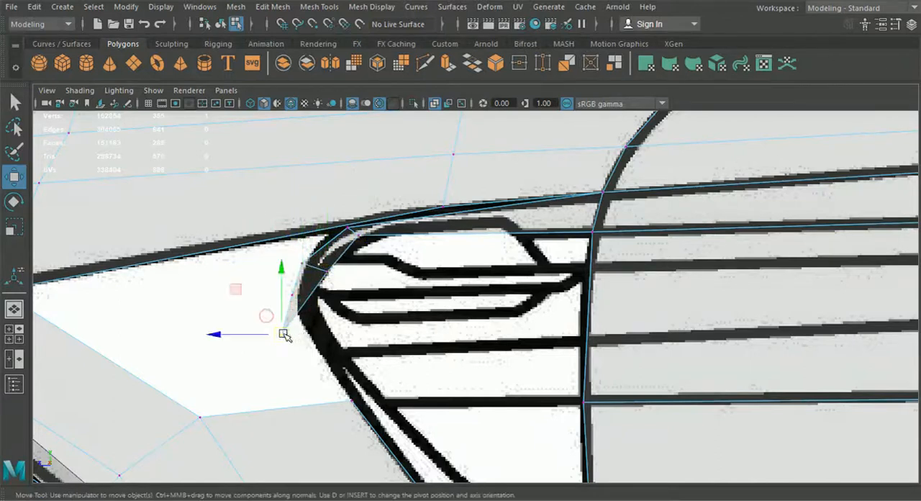
left_click_drag(283, 334, 320, 318)
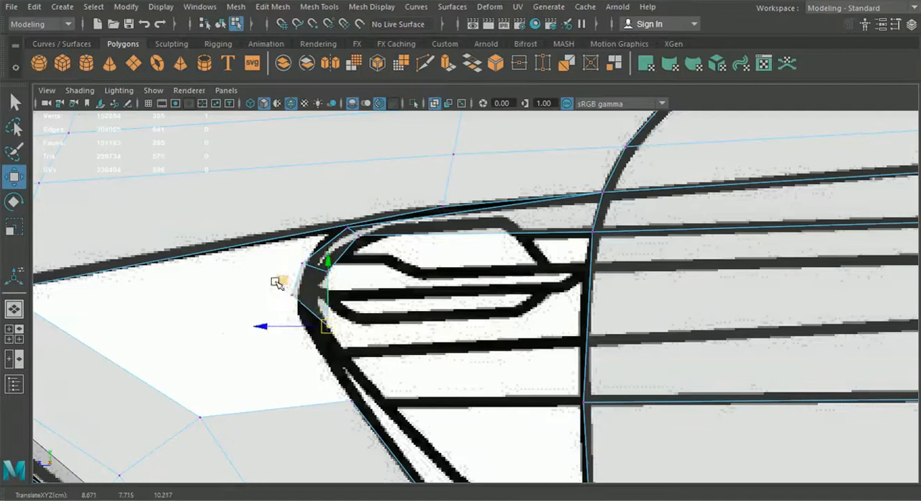
Place the strip's lower end vertices at the vent's horizontal blueprint line and fit its middle vertex pair to the outline's foremost bend.
left_click_drag(373, 365, 343, 349)
left_click_drag(270, 280, 311, 342)
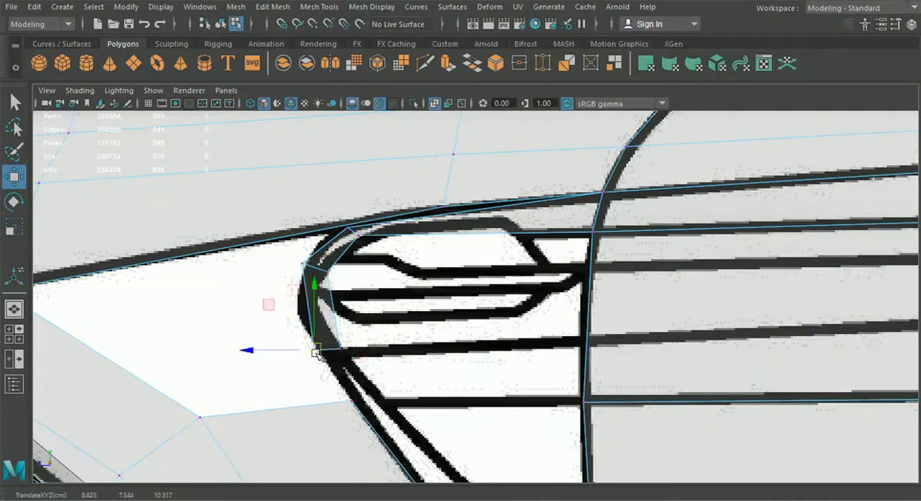
left_click_drag(302, 258, 294, 286)
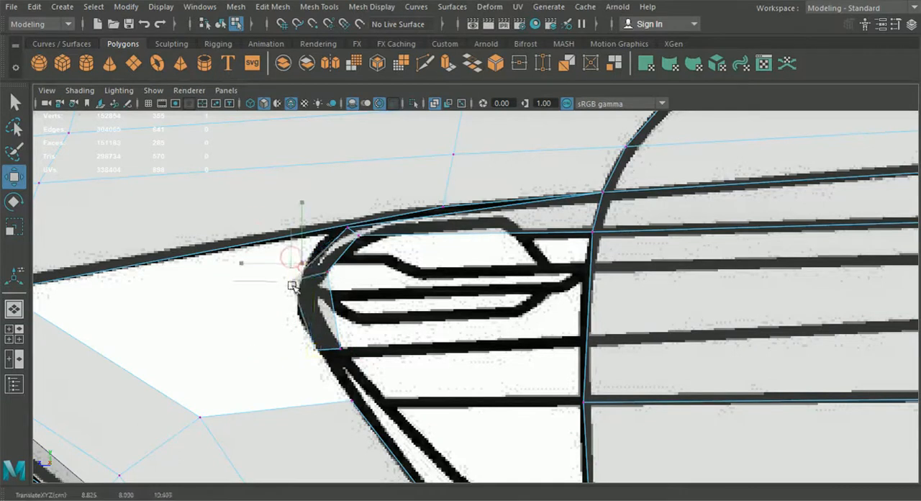
mouse_move(314, 286)
left_mouse_down()
mouse_move(324, 272)
mouse_move(317, 290)
left_mouse_up()
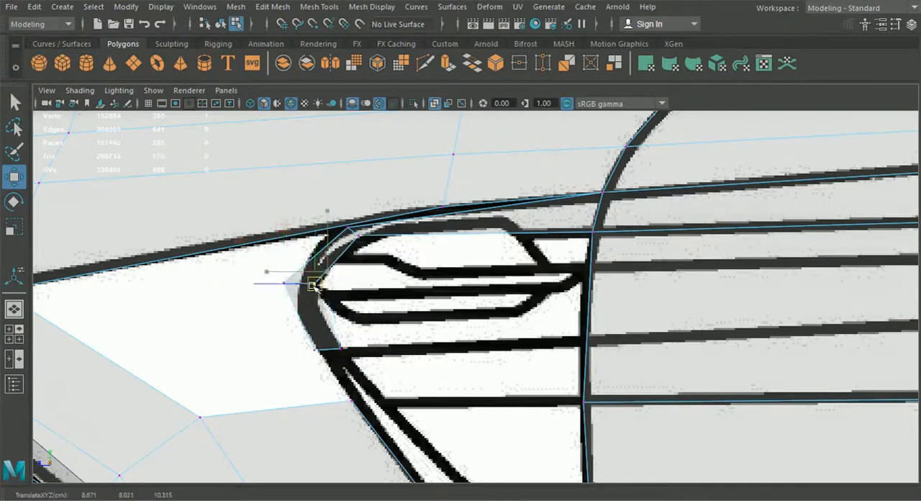
scroll(384, 324, "up", 3)
middle_click_drag(356, 304, 432, 281, "alt")
scroll(410, 293, "up", 1)
mouse_move(249, 277)
left_mouse_down()
mouse_move(296, 313)
mouse_move(255, 284)
mouse_move(263, 283)
left_mouse_up()
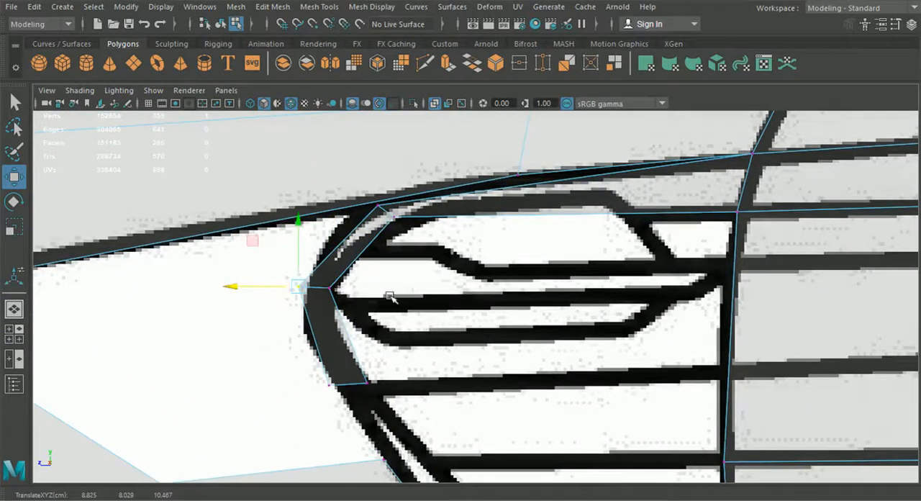
In the perspective view, shift the three rear-side vertices of the vent strip slightly outward along the X axis.
scroll(424, 316, "down", 5)
left_click(18, 317)
left_click_drag(510, 315, 481, 309, "alt")
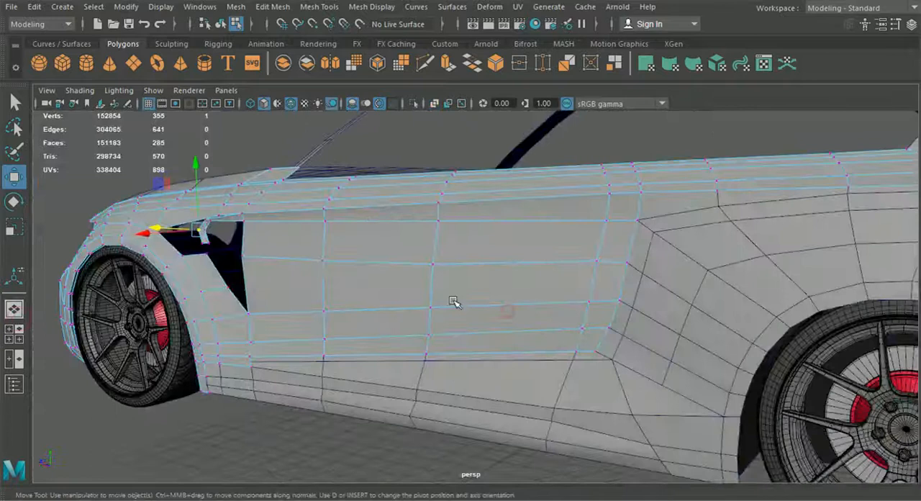
middle_click_drag(481, 309, 707, 354, "alt")
scroll(707, 354, "up", 3)
left_click_drag(706, 354, 603, 340, "alt")
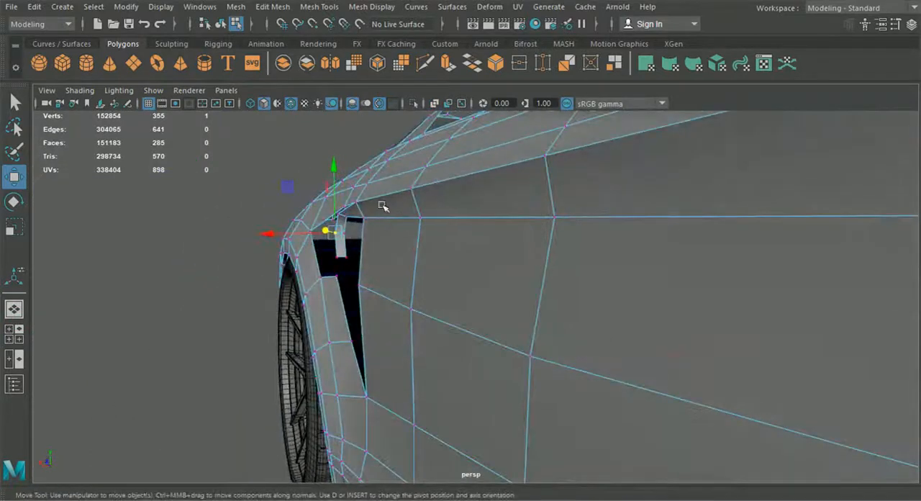
left_click_drag(376, 229, 421, 239, "alt")
middle_click_drag(421, 239, 590, 328, "alt")
scroll(590, 329, "up", 3)
left_click_drag(590, 329, 559, 325, "alt")
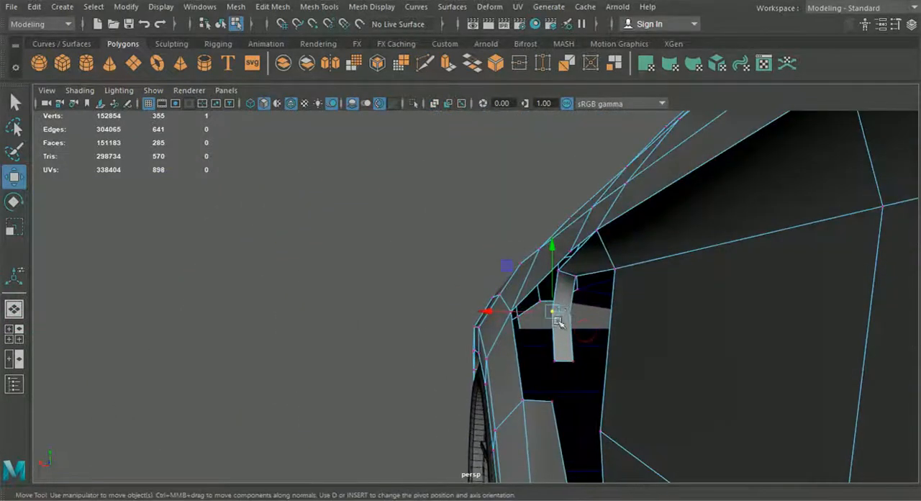
left_click_drag(576, 283, 572, 295, "alt")
left_click(555, 293)
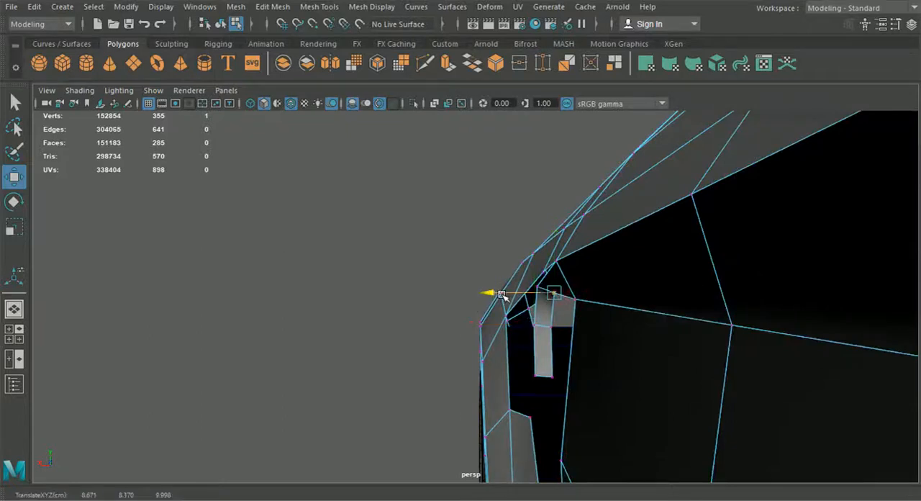
left_click(558, 332)
left_click_drag(520, 328, 516, 329)
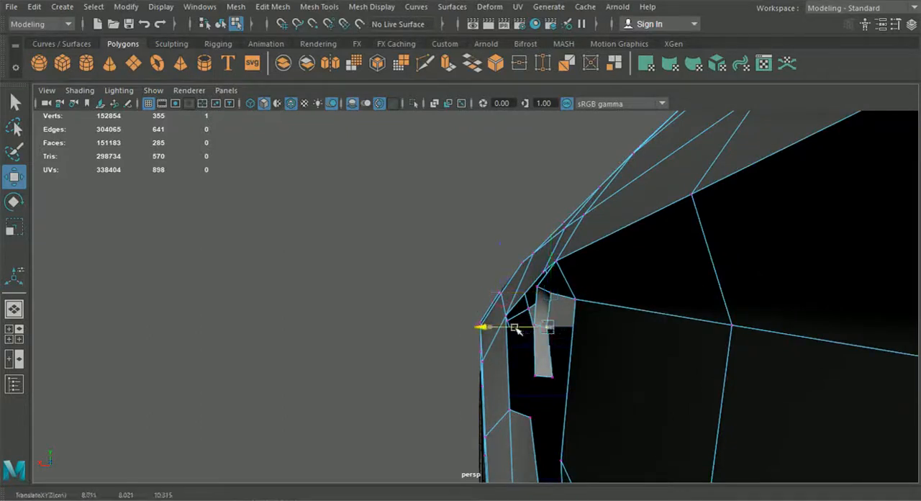
left_click(552, 376)
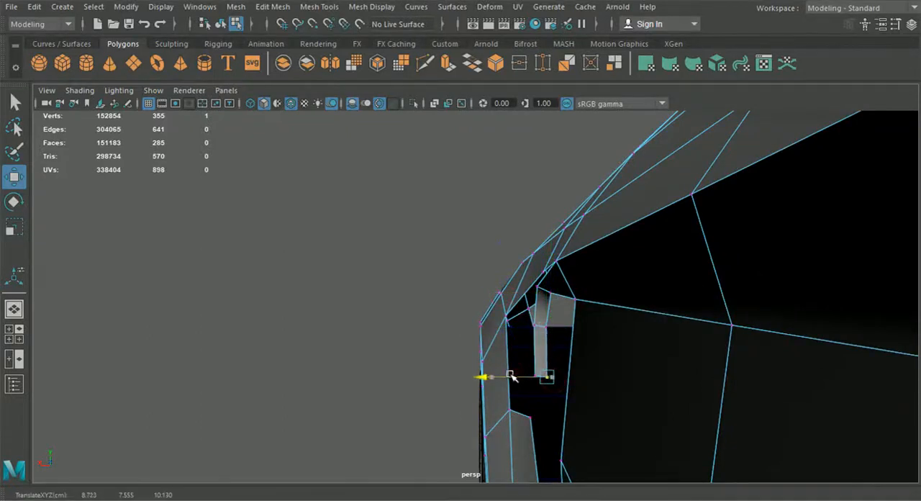
In the side view, move the strip's two lower end vertices down the curved outline to the lower horizontal blueprint line.
scroll(510, 376, "down", 10)
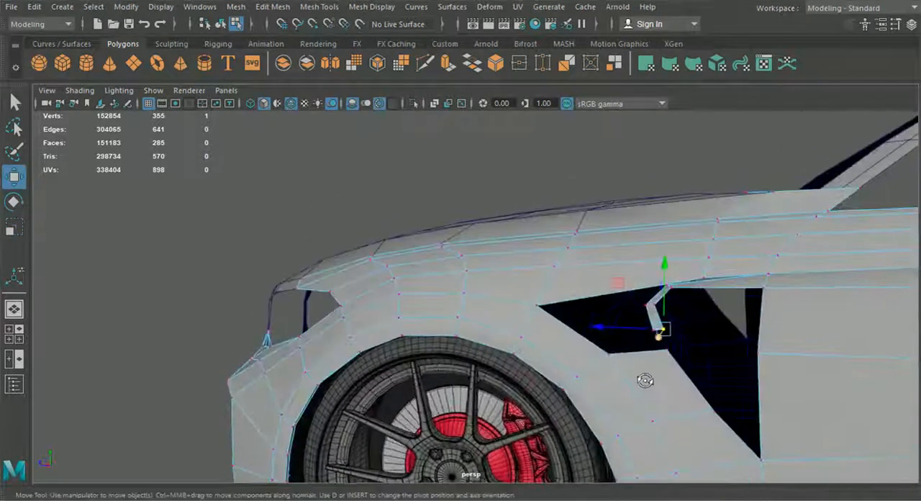
scroll(566, 351, "down", 2)
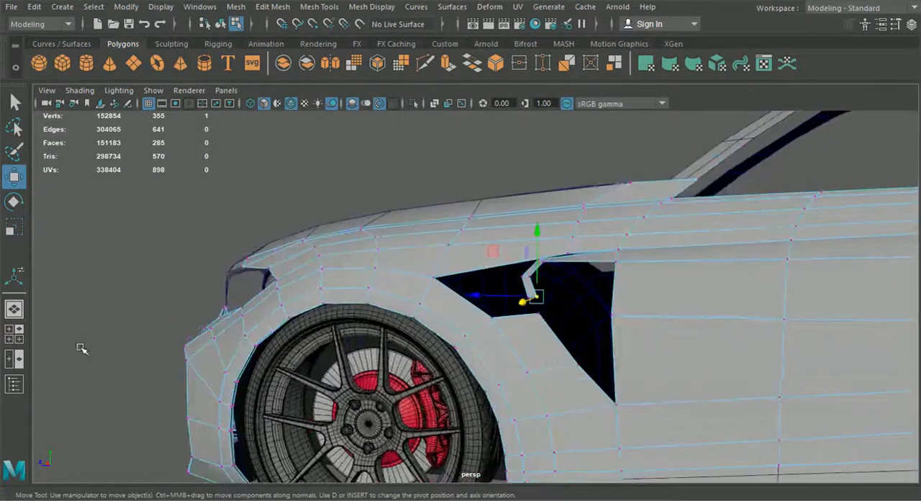
left_click(8, 337)
key("space")
middle_click_drag(621, 420, 609, 336, "alt")
scroll(490, 290, "up", 1)
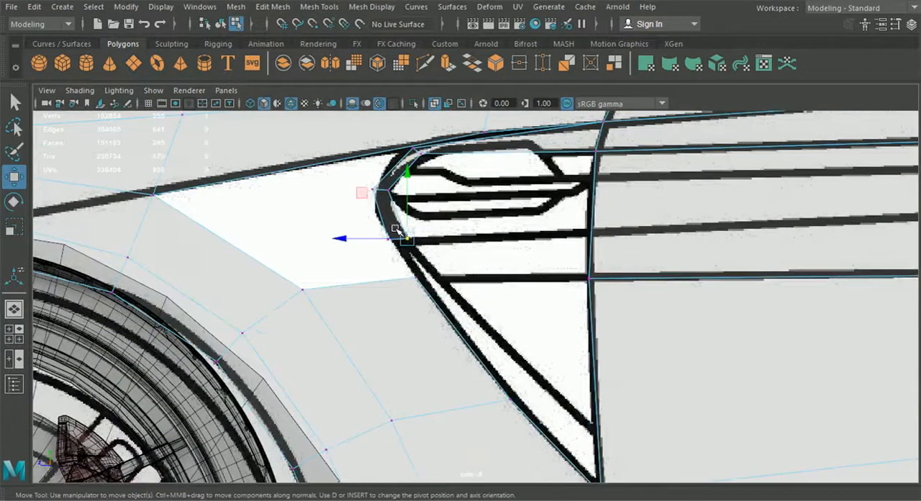
middle_click_drag(399, 230, 413, 246, "alt")
left_click_drag(413, 246, 447, 287)
left_click_drag(365, 236, 432, 293)
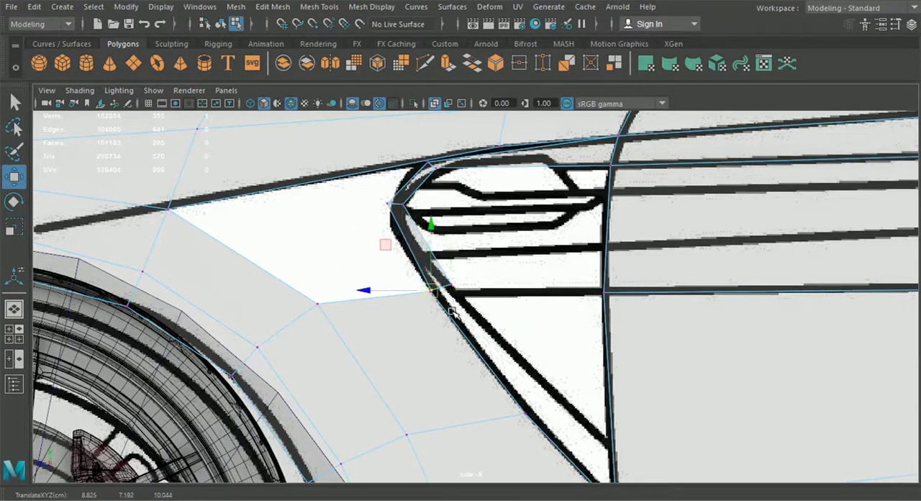
In the perspective view, snap the strip's lower front vertex onto the adjacent fender corner vertex and merge the two.
left_click(12, 315)
left_click_drag(642, 316, 594, 320, "alt")
scroll(571, 323, "up", 5)
left_click_drag(587, 356, 535, 355, "alt")
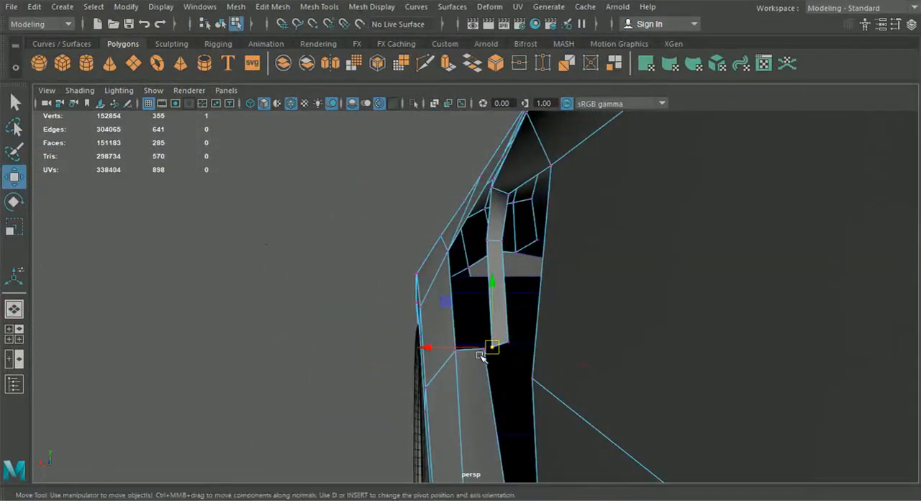
left_click_drag(487, 340, 488, 340)
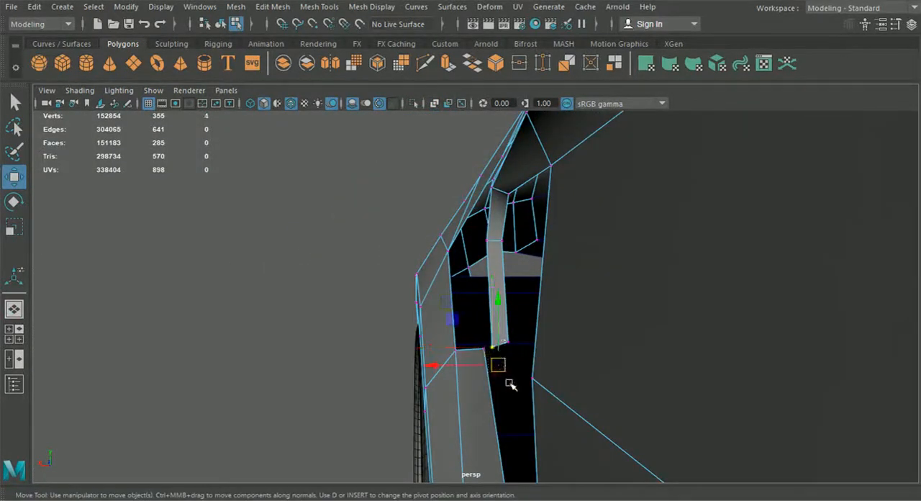
left_click_drag(492, 346, 583, 372)
left_click_drag(601, 343, 590, 353, "shift")
left_click(273, 6)
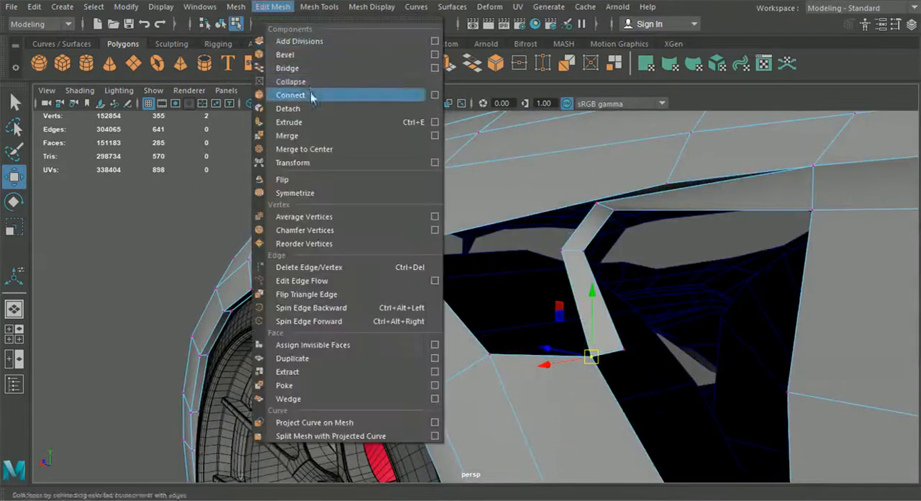
left_click(306, 139)
In the side view, place the strip's lower rear vertex where the lower horizontal blueprint line meets the diagonal one.
left_click(14, 333)
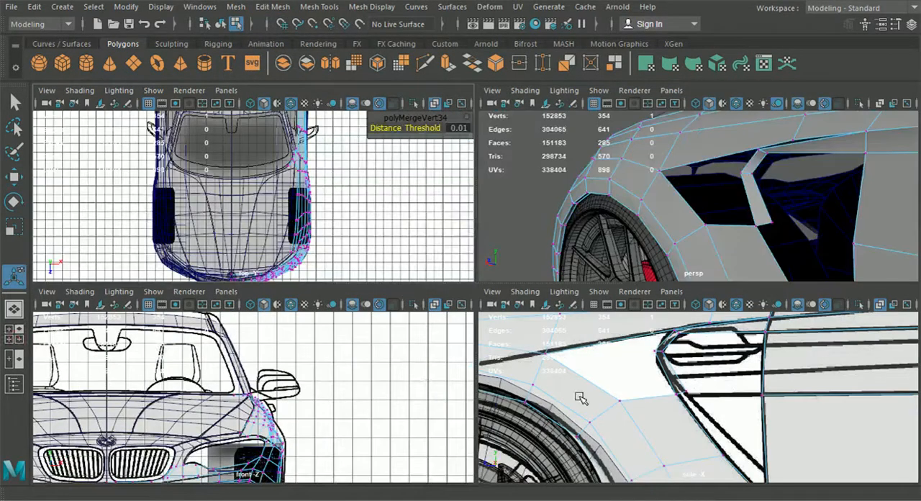
key("space")
scroll(462, 274, "up", 2)
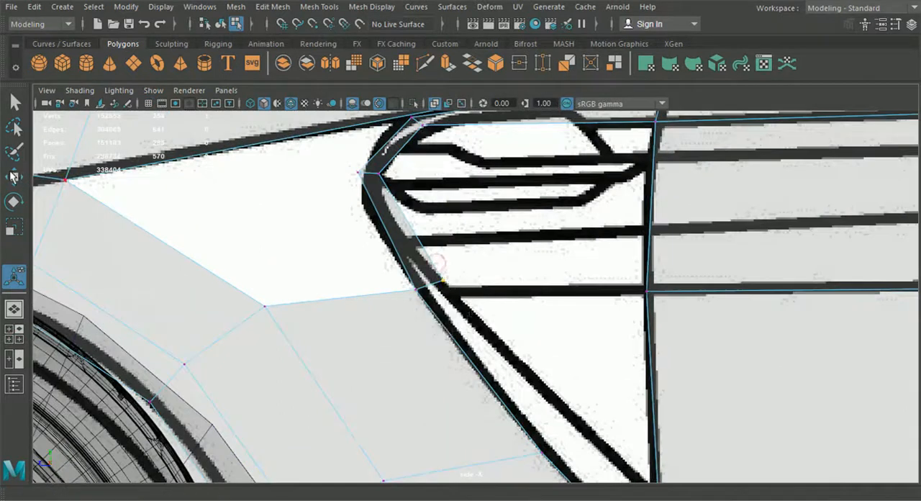
left_click(13, 177)
left_click_drag(444, 281, 448, 292)
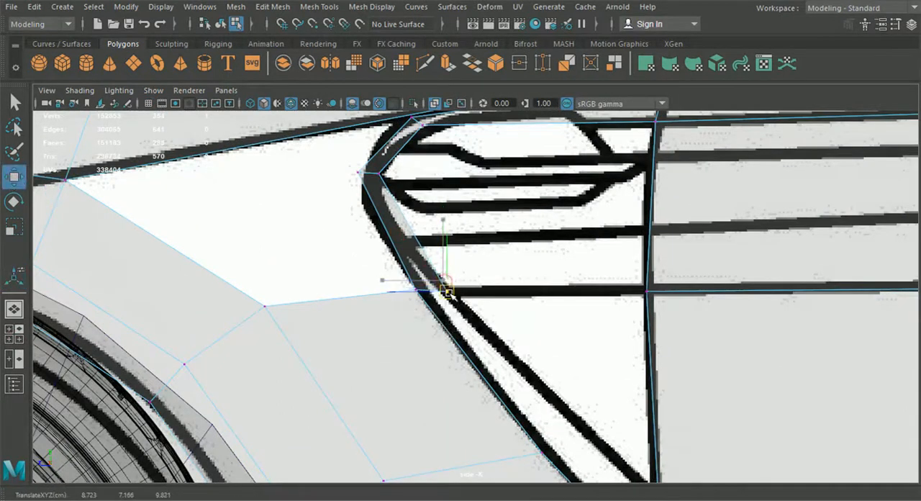
Adjust the strip's bend vertices and upper front corner vertex to follow the vent's curved front outline more closely.
scroll(447, 293, "down", 3)
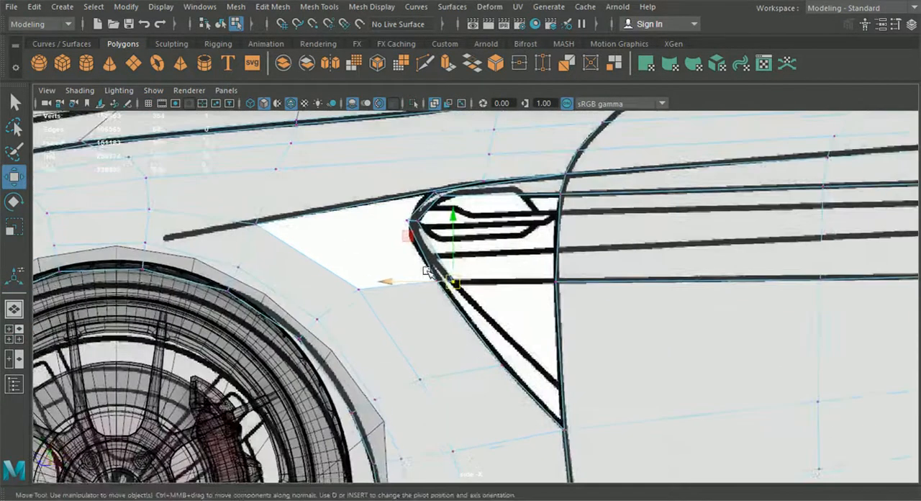
scroll(454, 255, "up", 5)
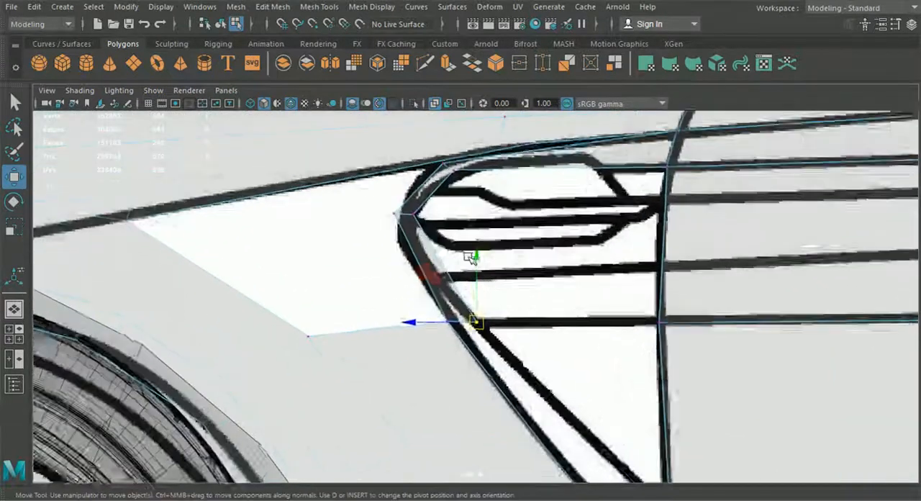
scroll(469, 257, "up", 1)
left_click(382, 190)
mouse_move(385, 206)
left_mouse_down()
mouse_move(401, 206)
mouse_move(371, 208)
left_mouse_up()
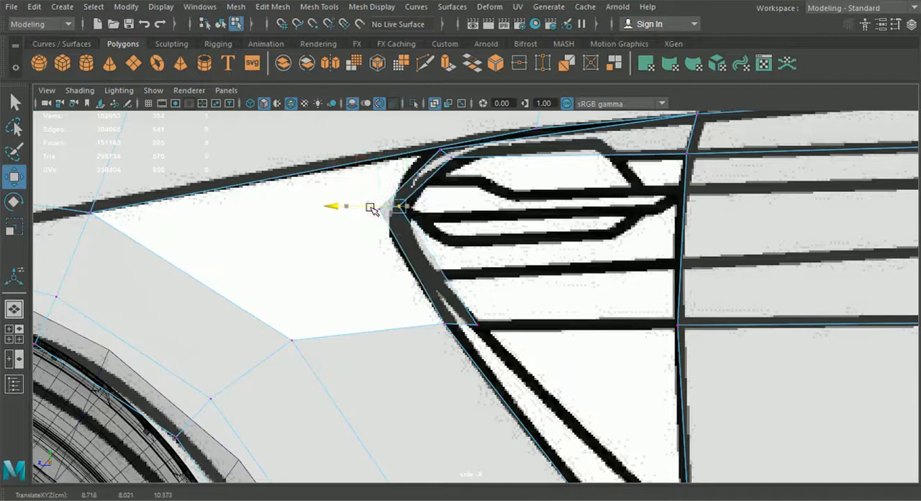
left_click(439, 150)
left_click_drag(439, 151, 448, 162)
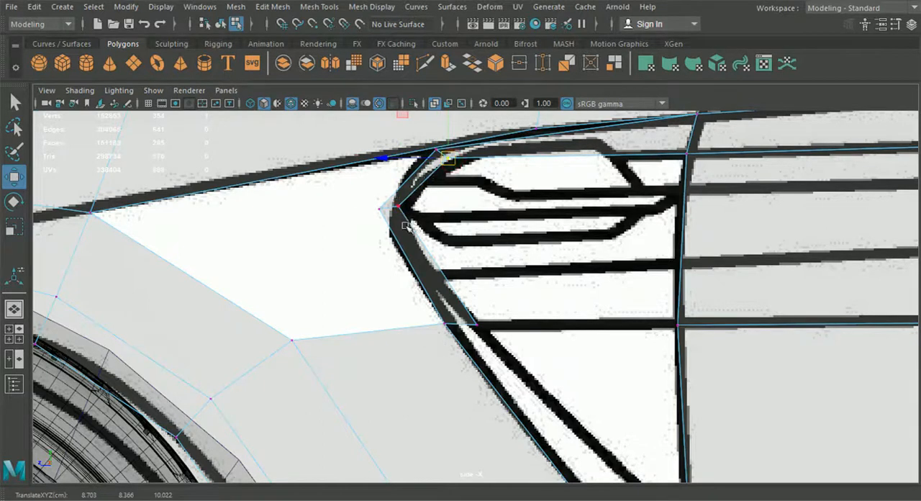
In the side view, extrude the strip's lower end edge down and rearward into the lower triangular part of the vent.
left_click(15, 308)
left_click_drag(485, 209, 747, 325, "alt")
left_click_drag(674, 332, 524, 329, "alt")
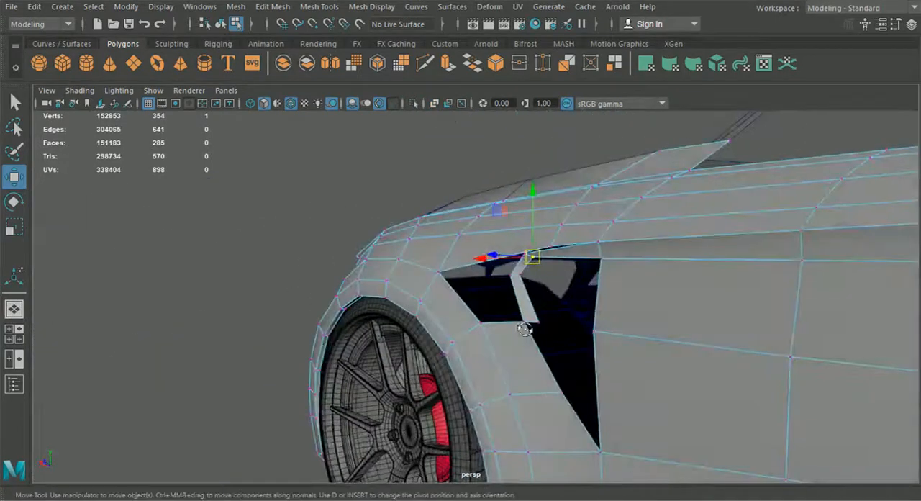
left_click(17, 335)
key("space")
left_click_drag(668, 417, 611, 339, "alt")
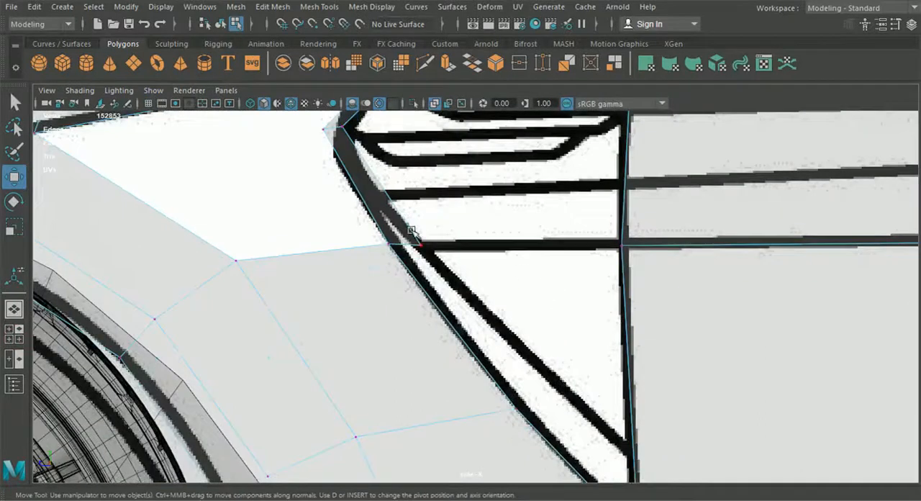
right_click_drag(378, 215, 381, 70)
left_click(404, 245)
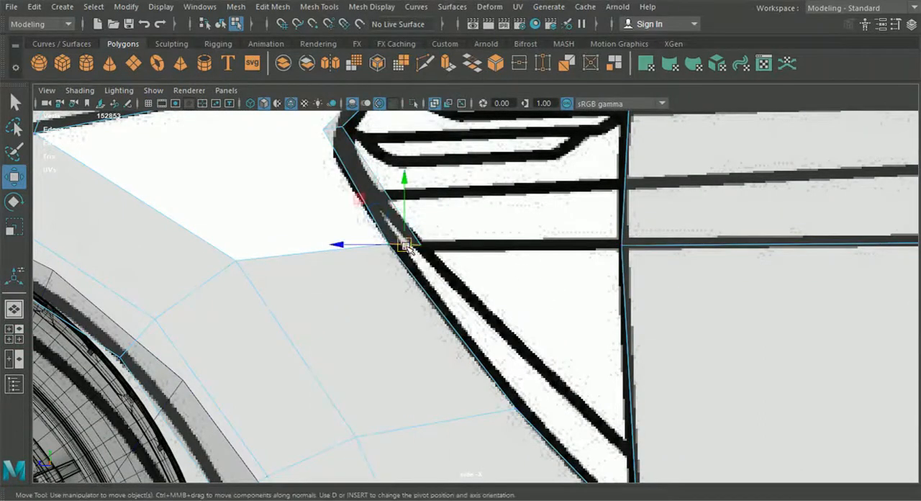
key("ctrl+e")
left_click(486, 163)
left_click_drag(407, 246, 480, 287)
right_click_drag(379, 193, 303, 108)
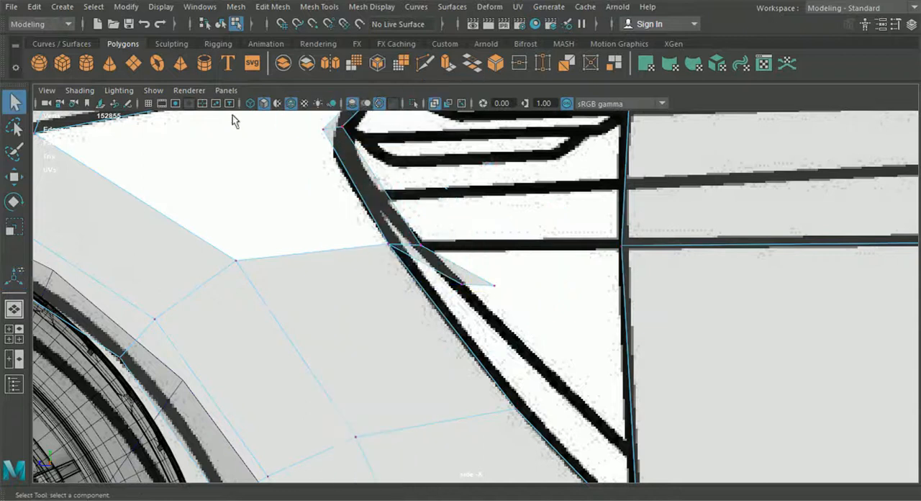
Snap the extruded edge's front vertex to the next fender vertex down the vent's slanted edge and merge them.
left_click(15, 178)
left_click(495, 287)
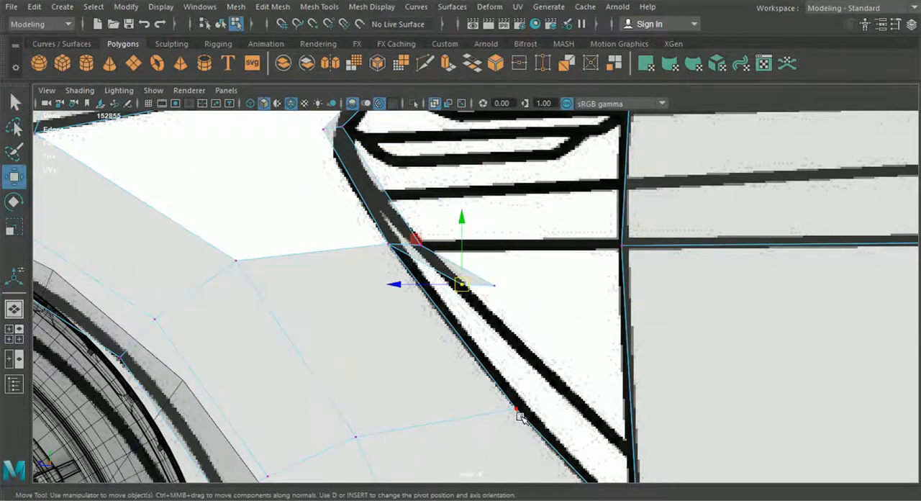
scroll(519, 414, "down", 3)
scroll(472, 276, "up", 3)
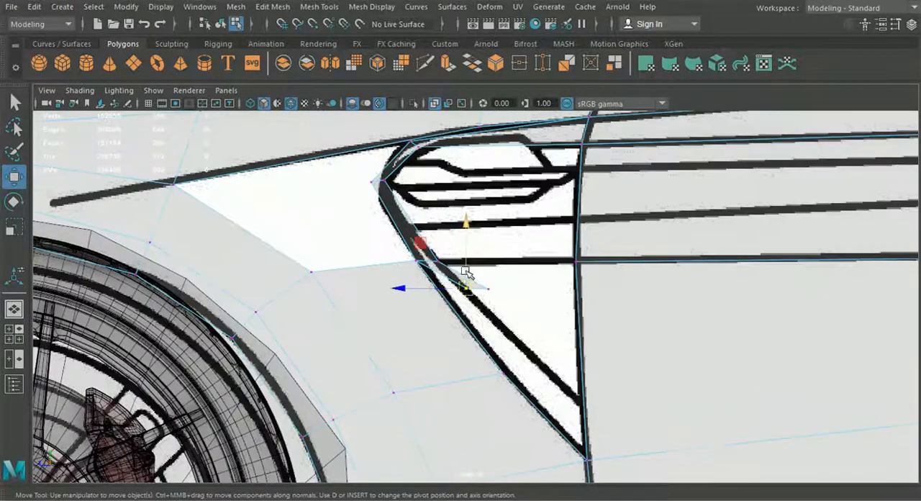
left_click_drag(462, 288, 484, 410)
left_click(271, 8)
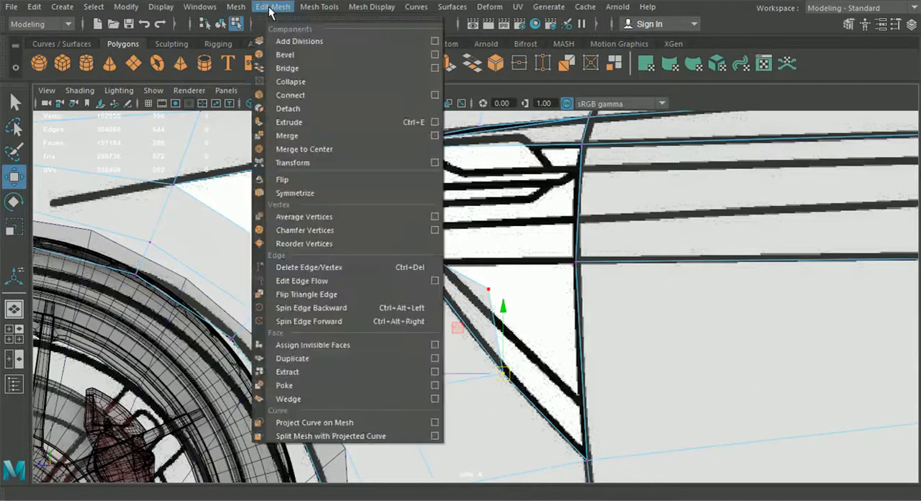
left_click(317, 136)
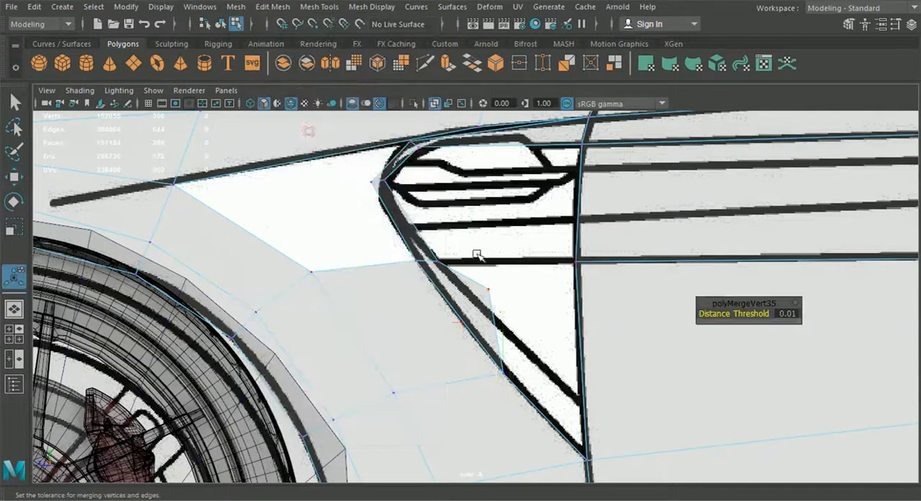
Snap the extrusion's remaining free vertex to that same fender vertex and merge it, closing the strip to a point.
left_click(14, 177)
left_click_drag(496, 290, 511, 374)
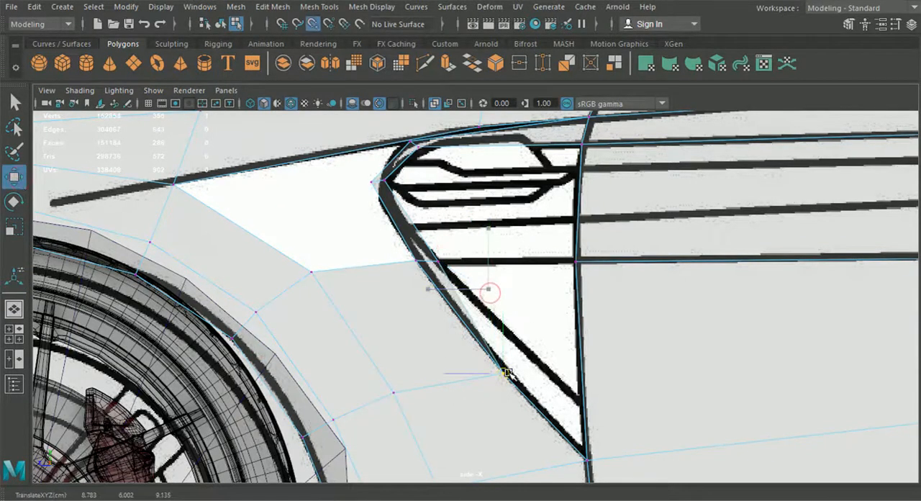
left_click(272, 7)
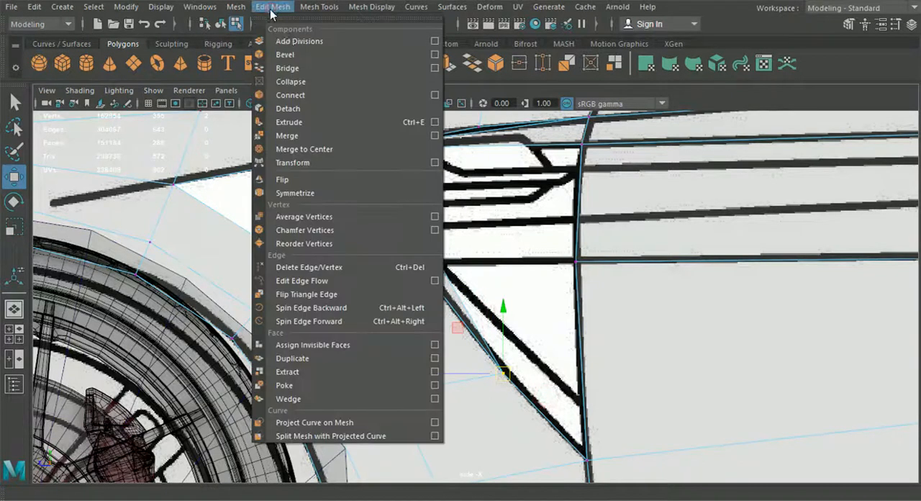
left_click(317, 139)
Inspect the vent strip and surrounding body mesh from several perspective angles, switch to edge selection and return to the side view.
scroll(315, 144, "down", 3)
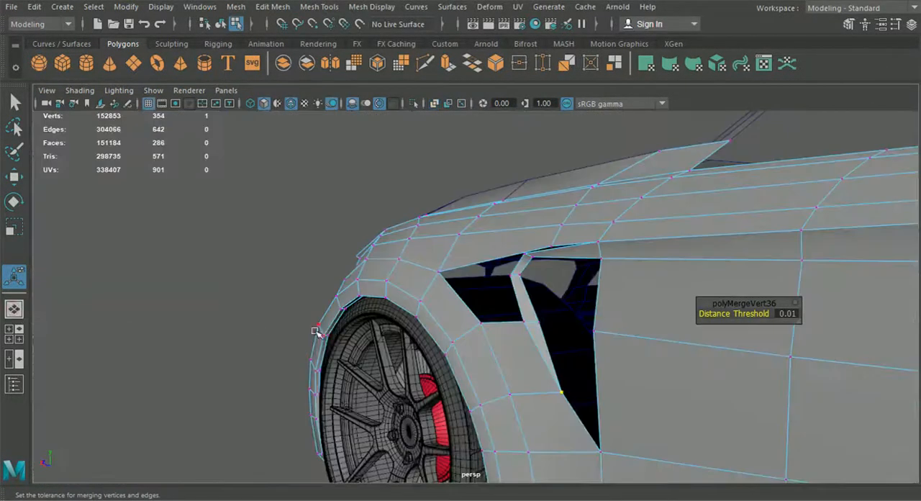
mouse_move(318, 333)
left_mouse_down("alt")
mouse_move(477, 353)
mouse_move(521, 376)
mouse_move(532, 367)
mouse_move(514, 377)
mouse_move(381, 288)
mouse_move(434, 308)
mouse_move(368, 291)
mouse_move(381, 302)
mouse_move(385, 294)
mouse_move(364, 288)
mouse_move(402, 287)
left_mouse_up("alt")
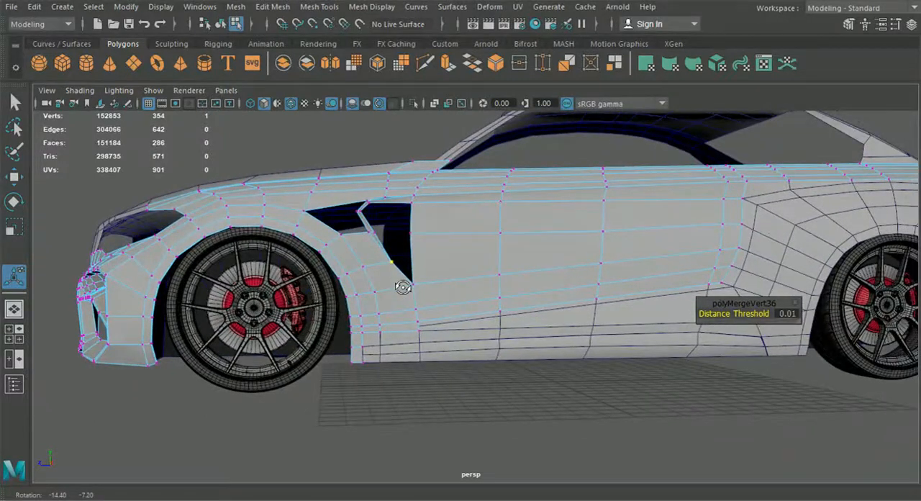
middle_click_drag(563, 304, 475, 293, "alt")
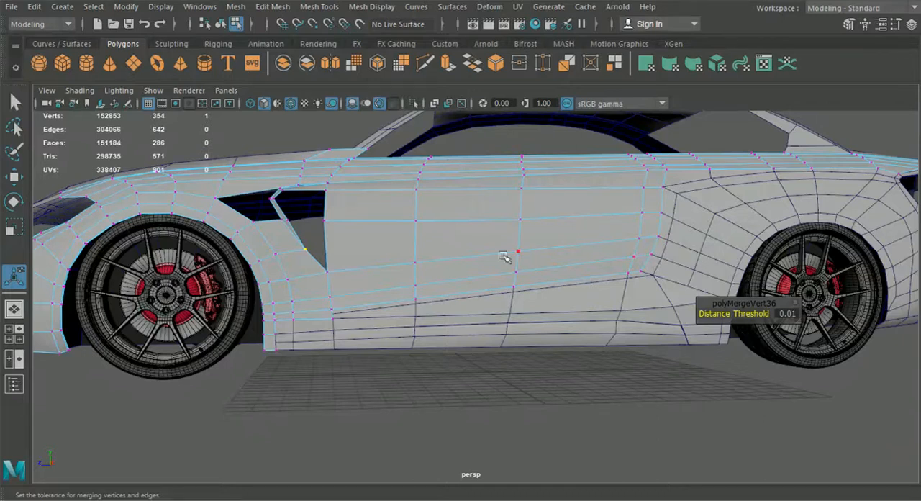
left_click_drag(516, 252, 352, 263, "alt")
middle_click_drag(352, 264, 535, 367, "alt")
scroll(534, 366, "up", 8)
right_click_drag(403, 255, 403, 157)
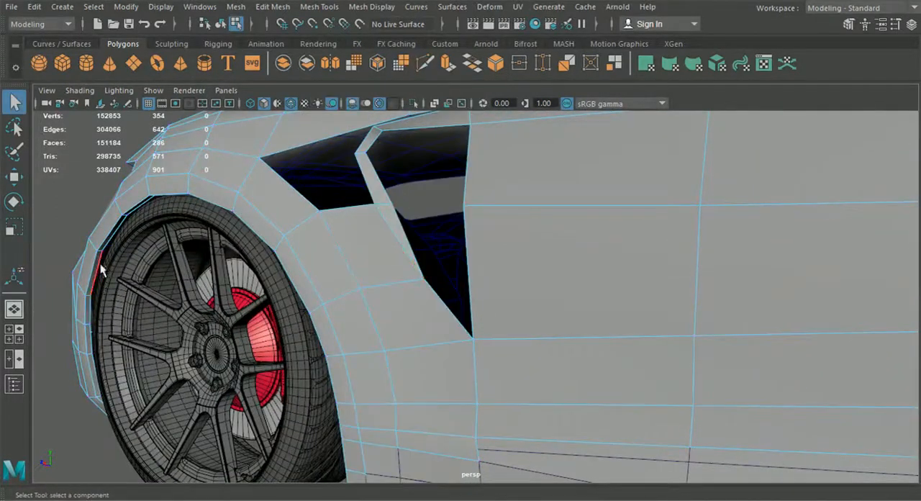
left_click(19, 337)
key("space")
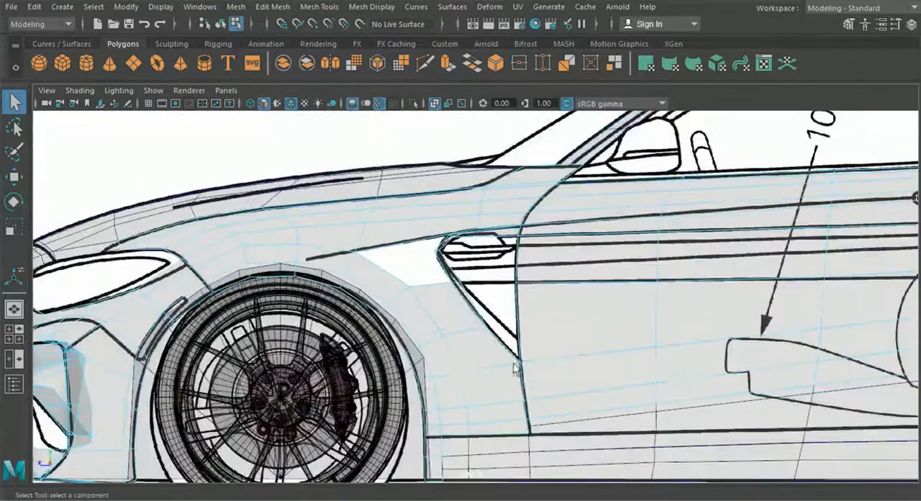
Examine the vent, door and rear quarter meshes against the side-view blueprint, including a check in the perspective view.
scroll(462, 362, "up", 5)
middle_click_drag(442, 303, 399, 286, "alt")
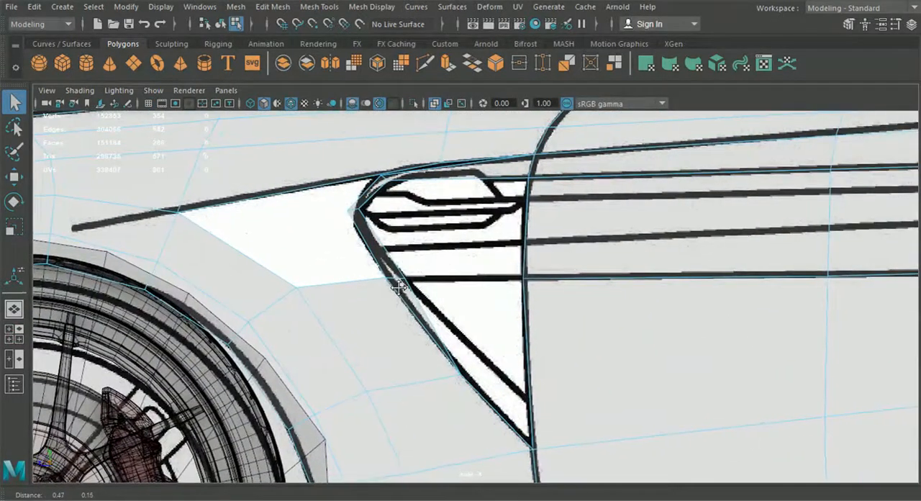
scroll(656, 257, "down", 5)
middle_click_drag(679, 288, 283, 289, "alt")
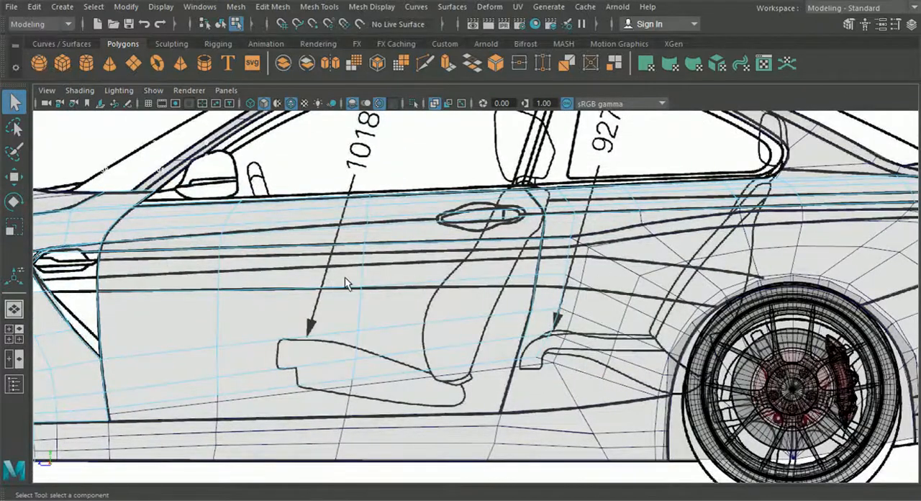
middle_click_drag(346, 284, 602, 269, "alt")
scroll(460, 278, "up", 5)
mouse_move(476, 308)
middle_mouse_down("alt")
mouse_move(390, 278)
mouse_move(104, 226)
middle_mouse_up("alt")
middle_click_drag(683, 267, 204, 246, "alt")
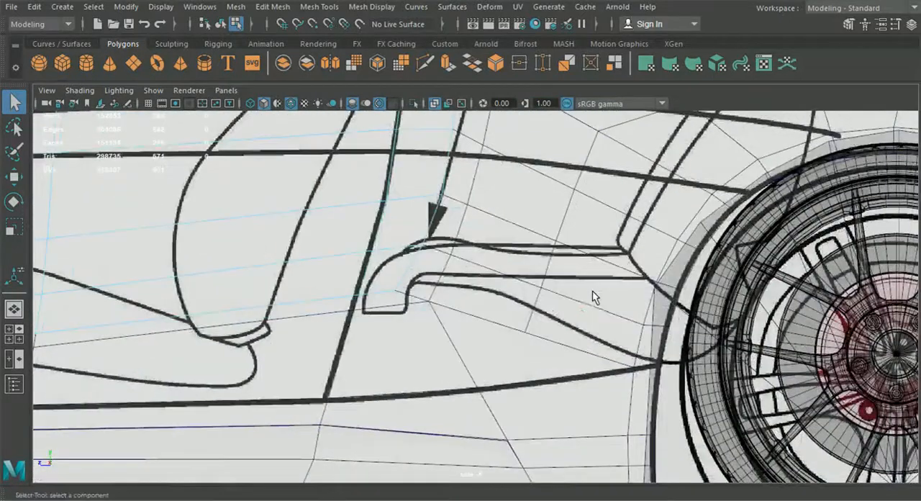
scroll(600, 294, "down", 5)
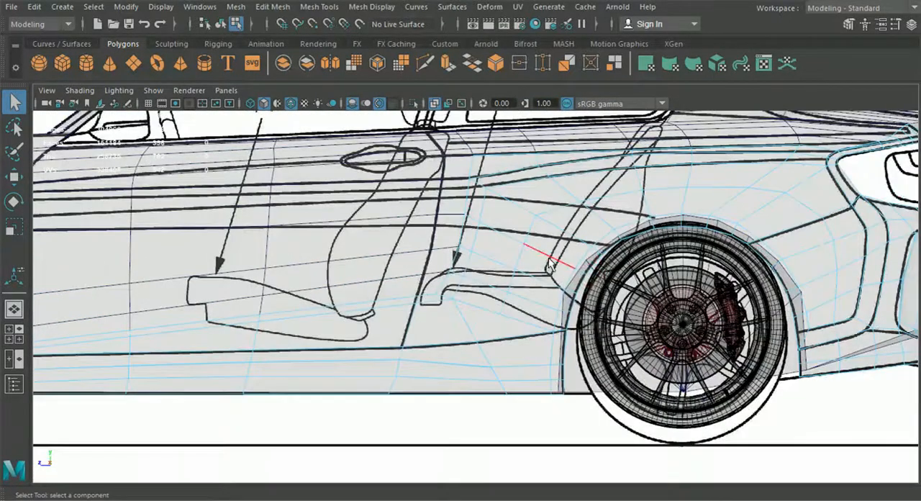
left_click(10, 313)
scroll(790, 321, "down", 6)
middle_click_drag(791, 320, 640, 325, "alt")
left_click_drag(640, 328, 638, 273, "alt")
In the side view, adjust two front-door vertices vertically to follow the blueprint's lower horizontal body line.
left_click(14, 334)
key("space")
right_click_drag(298, 188, 231, 101)
left_click(19, 182)
middle_click_drag(184, 221, 288, 245, "alt")
scroll(315, 249, "up", 1)
left_click(366, 249)
left_click_drag(367, 231, 366, 231)
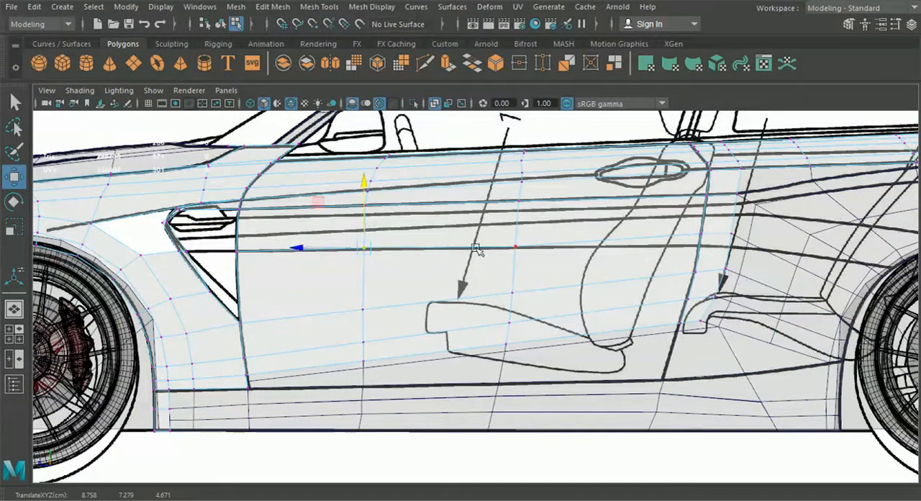
left_click(512, 247)
left_click_drag(516, 214, 517, 214)
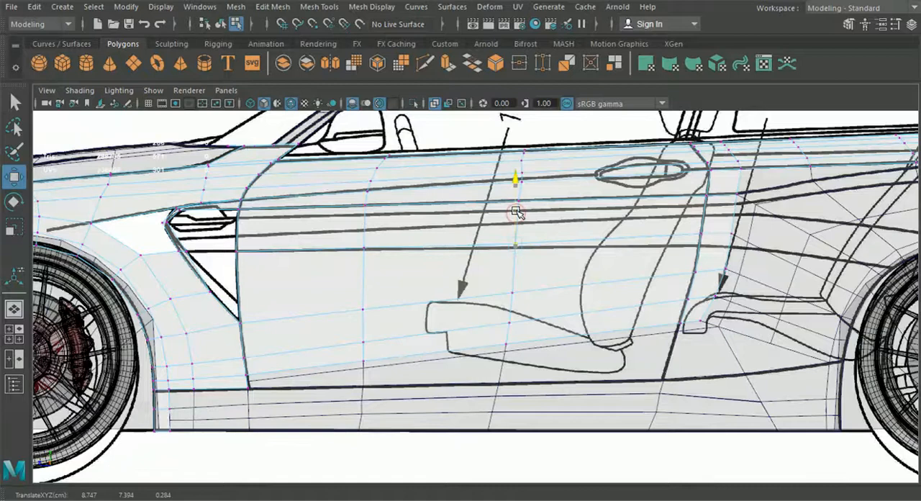
Slide two vertices of the vertical edge loop ahead of the door handle lengthwise to even out the upper door mesh.
scroll(517, 210, "up", 6)
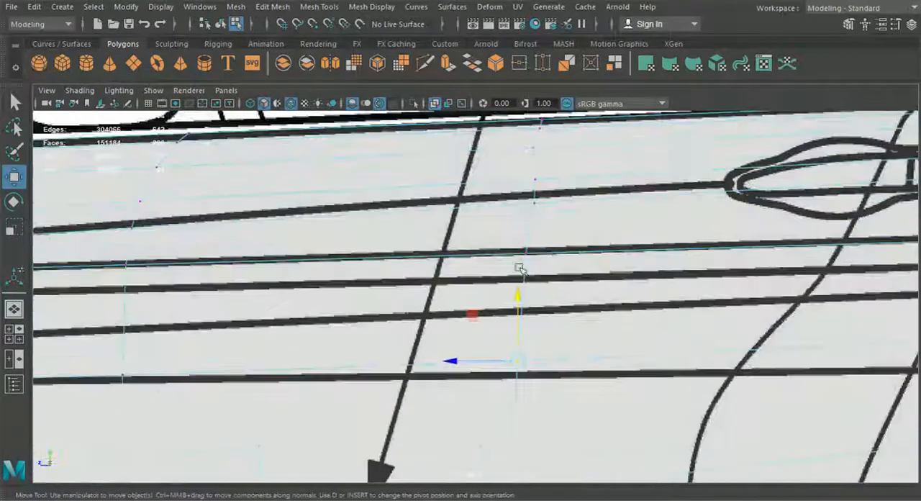
left_click(503, 213)
left_click_drag(524, 222, 480, 192)
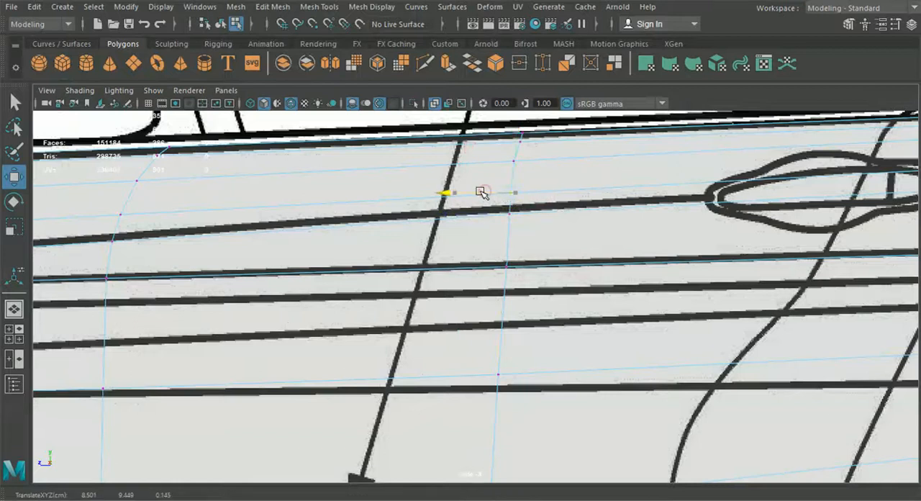
left_click(513, 161)
left_click_drag(461, 164, 464, 165)
scroll(466, 215, "down", 5)
middle_click_drag(470, 268, 505, 253, "alt")
In the perspective view, snap the loose fender vertex on the edge above the vent to the vent's upper front corner.
left_click(14, 308)
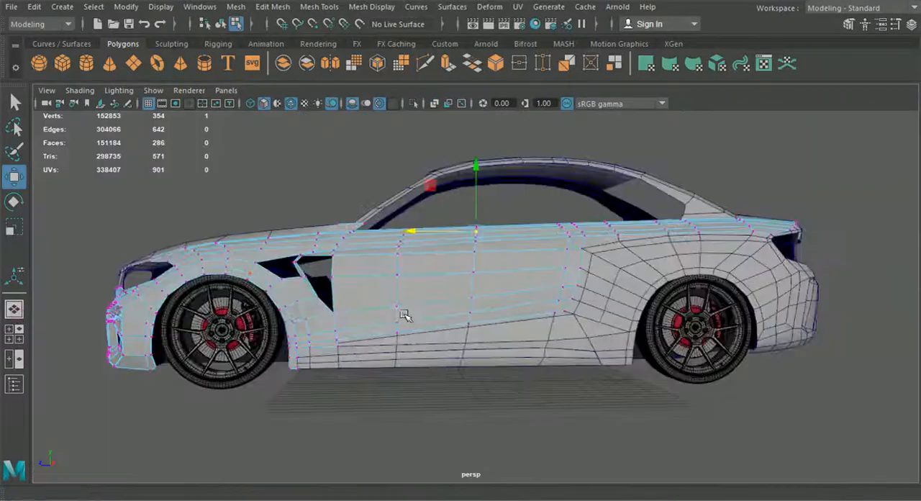
left_click_drag(405, 315, 353, 395, "alt")
middle_click_drag(354, 395, 575, 371, "alt")
scroll(575, 371, "up", 4)
left_click_drag(575, 371, 530, 402, "alt")
scroll(529, 379, "up", 4)
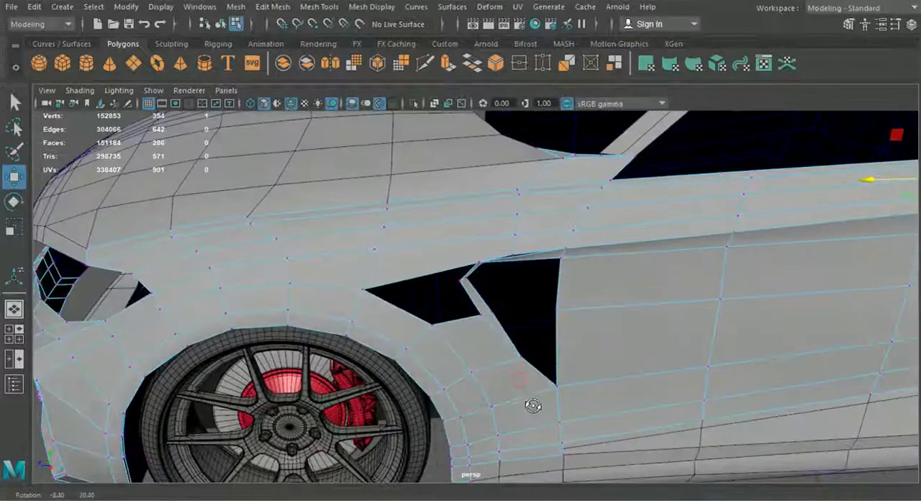
scroll(529, 241, "up", 3)
left_click_drag(520, 277, 415, 347, "alt")
left_click(444, 365)
left_click_drag(470, 326, 537, 221)
middle_click_drag(527, 214, 568, 241, "alt")
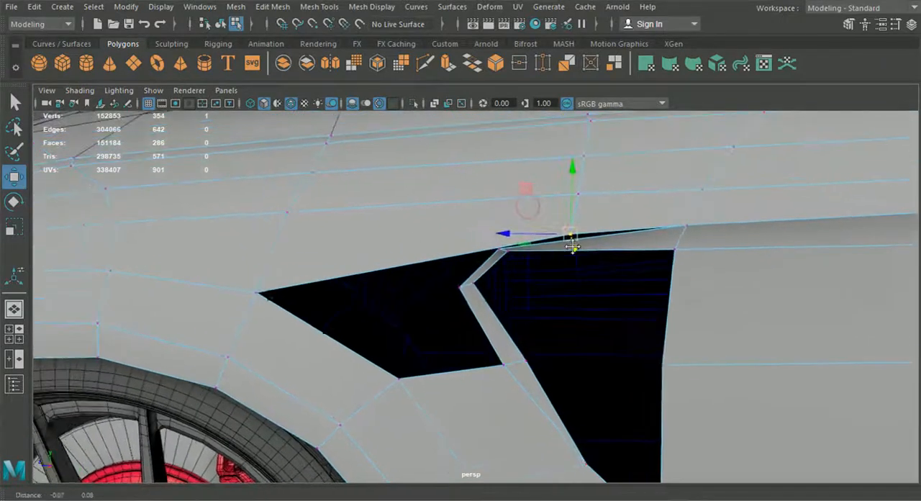
left_click_drag(569, 241, 494, 252)
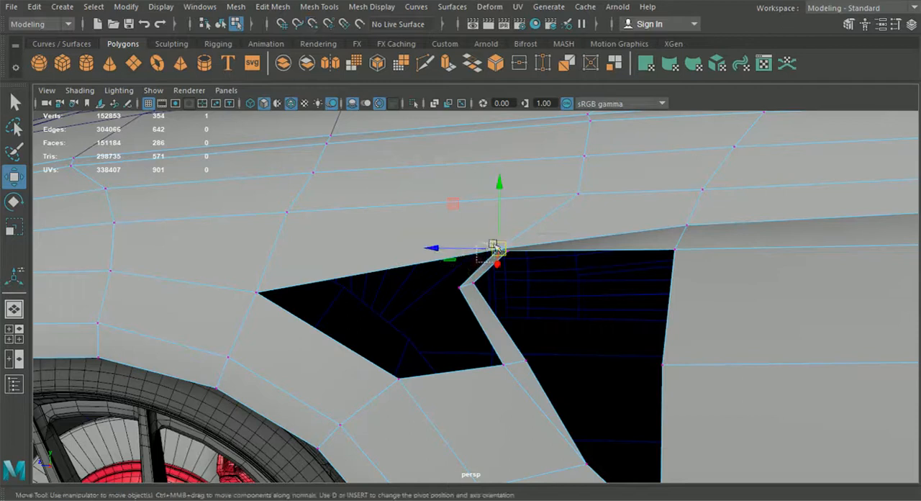
Merge the two overlapping vertices at the vent's upper front corner.
left_click_drag(506, 243, 506, 241)
left_click(281, 8)
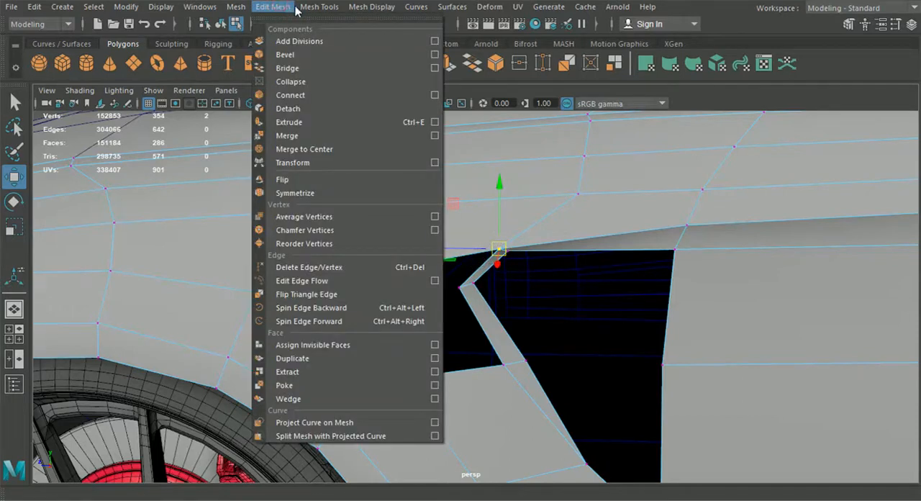
left_click(304, 135)
left_click_drag(523, 314, 534, 319, "alt")
Select the fender vertex directly above the merged corner and set the Move tool's axis orientation to Component.
left_click(583, 188)
scroll(480, 230, "down", 4)
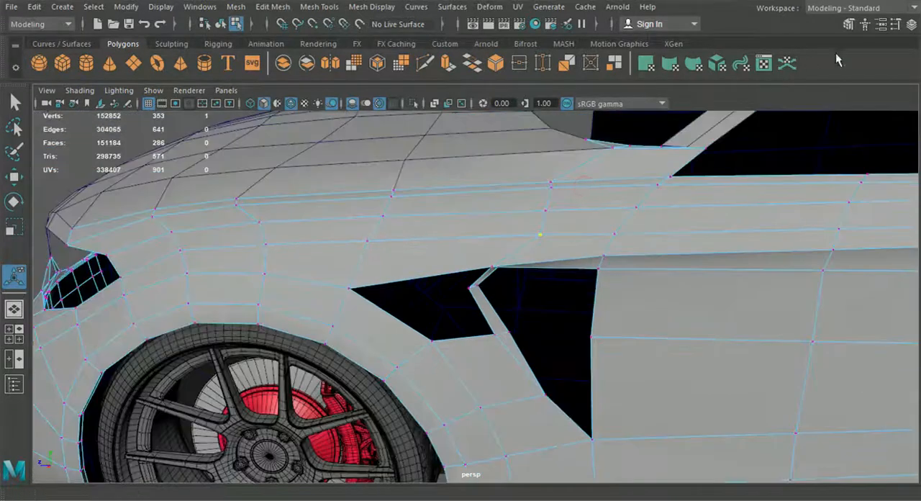
left_click(904, 24)
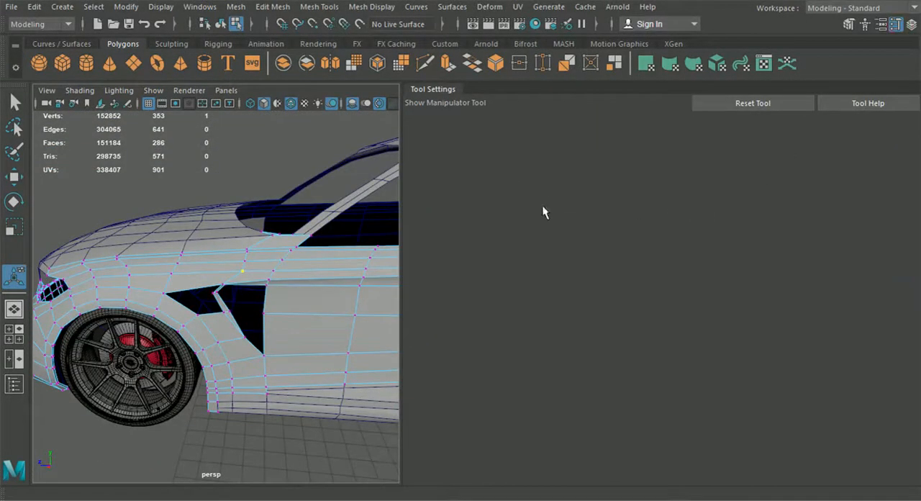
left_click(15, 178)
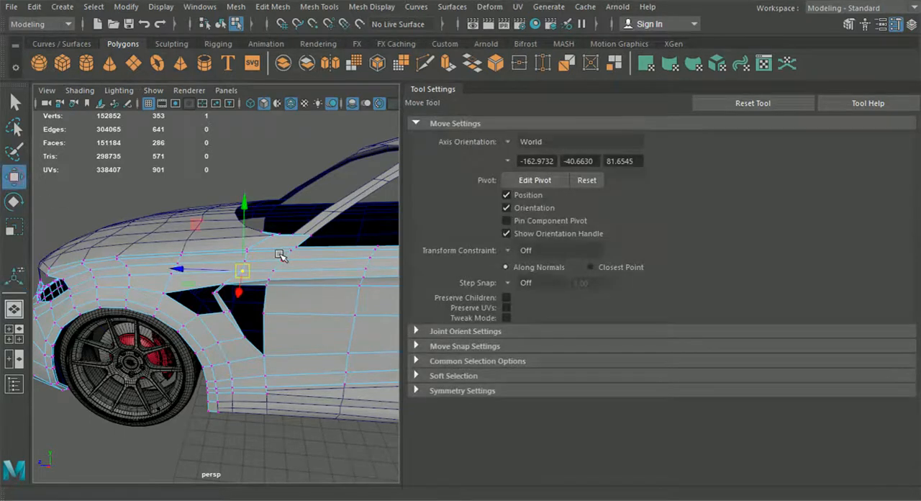
middle_click_drag(281, 253, 330, 285, "alt")
left_click(514, 144)
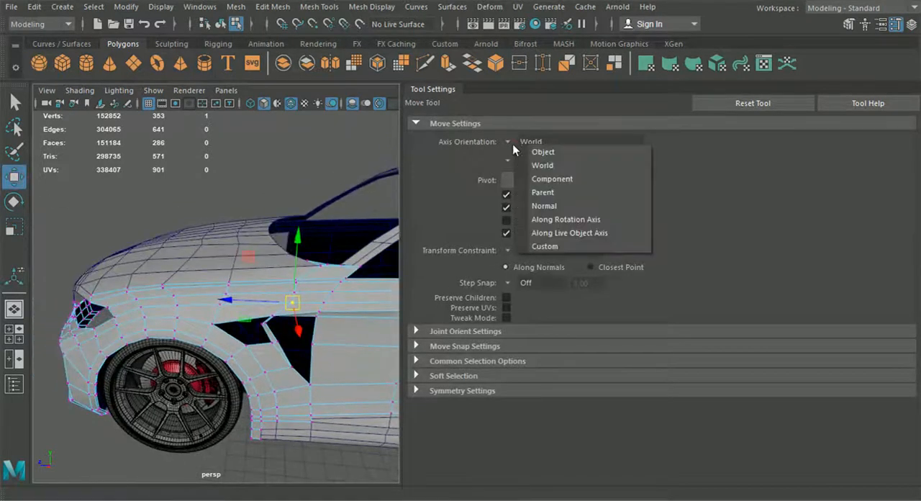
left_click(551, 179)
Slide the selected fender vertex forward along its component axis, and adjust the vertex above it the same way.
right_click_drag(338, 252, 382, 280, "alt")
left_click_drag(335, 275, 249, 278, "alt")
middle_click_drag(249, 278, 144, 278, "alt")
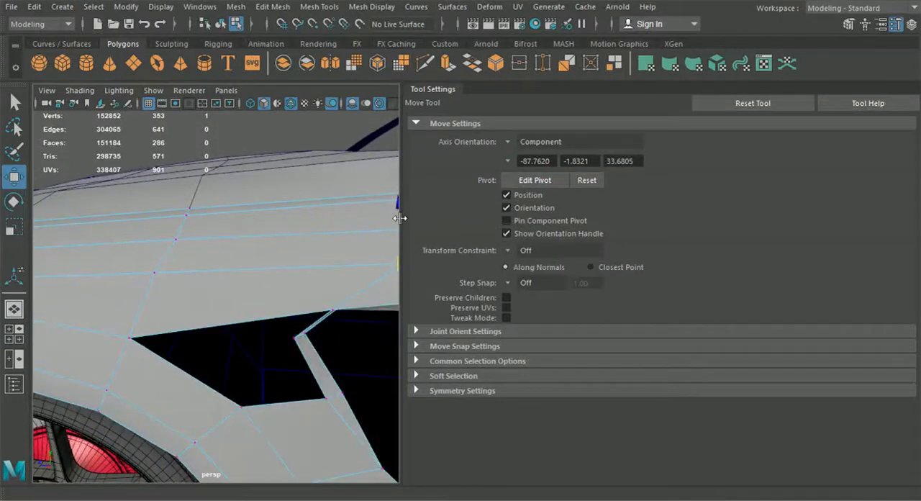
left_click_drag(402, 214, 610, 216)
scroll(461, 231, "down", 2)
middle_click_drag(413, 233, 266, 238, "alt")
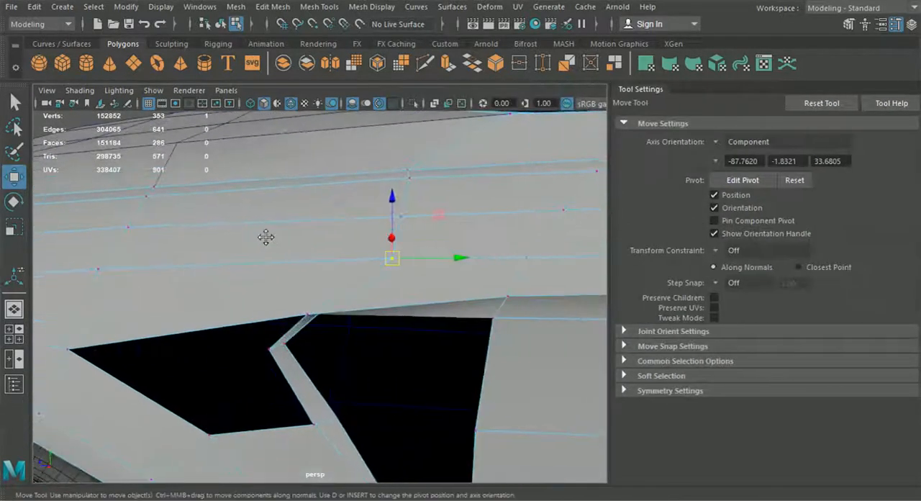
scroll(268, 239, "down", 2)
left_click_drag(445, 267, 435, 267)
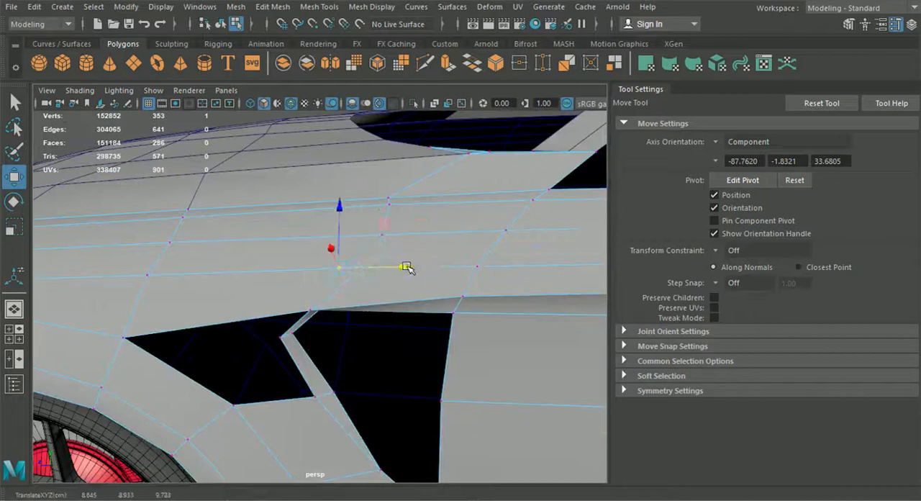
left_click(389, 238)
left_click_drag(452, 232, 330, 263)
scroll(344, 280, "down", 3)
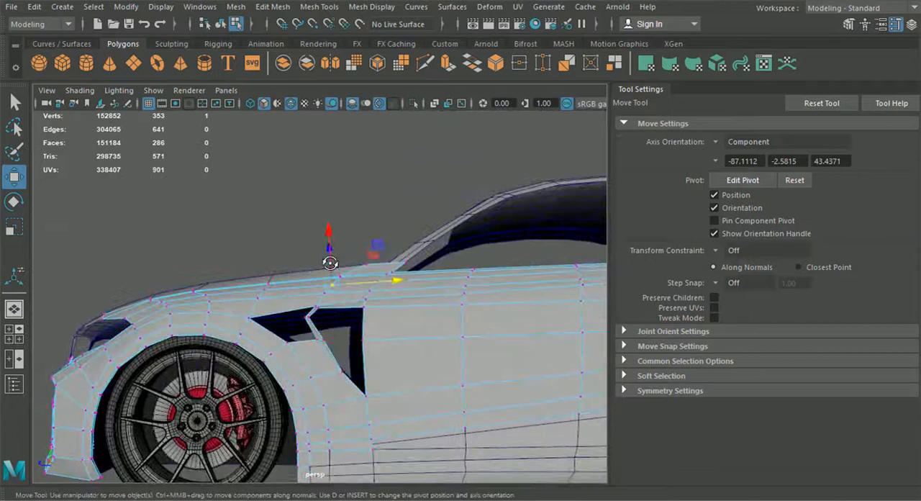
Set the Move tool's axis orientation back to World and close its settings.
left_click(735, 143)
left_click(727, 146)
left_click(912, 26)
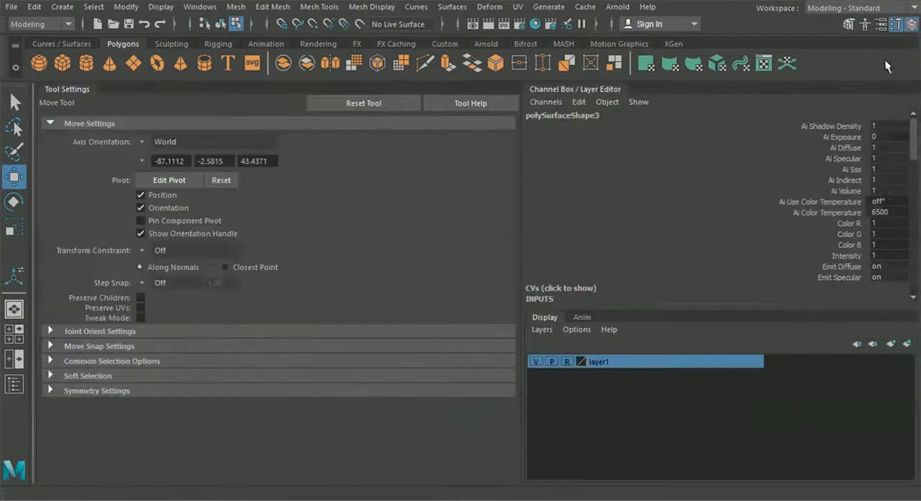
left_click(912, 26)
left_click(896, 26)
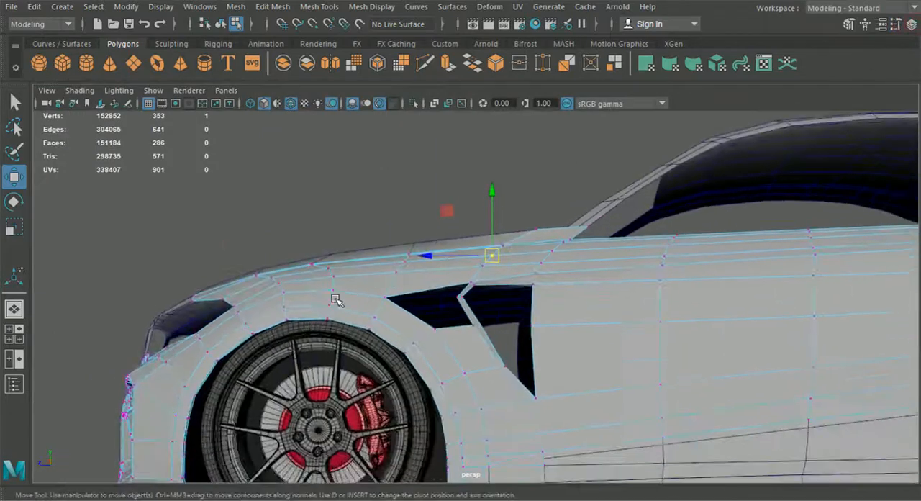
In the side view, move the four-vertex row between the wheel arch and the front opening's lower corner down and rearward.
left_click(12, 335)
key("space")
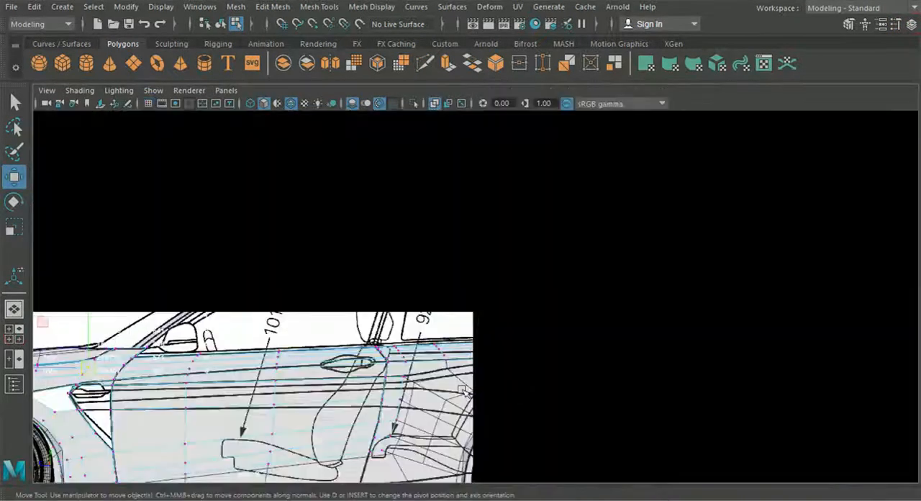
middle_click_drag(403, 378, 605, 292, "alt")
scroll(605, 292, "down", 1)
scroll(604, 293, "up", 2)
middle_click_drag(475, 321, 584, 331, "alt")
scroll(338, 251, "up", 1)
scroll(338, 252, "up", 1)
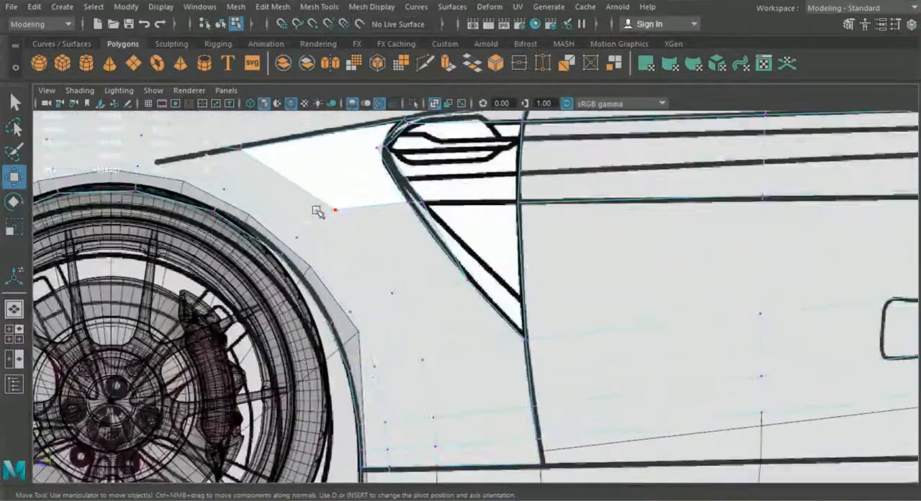
left_click(293, 253)
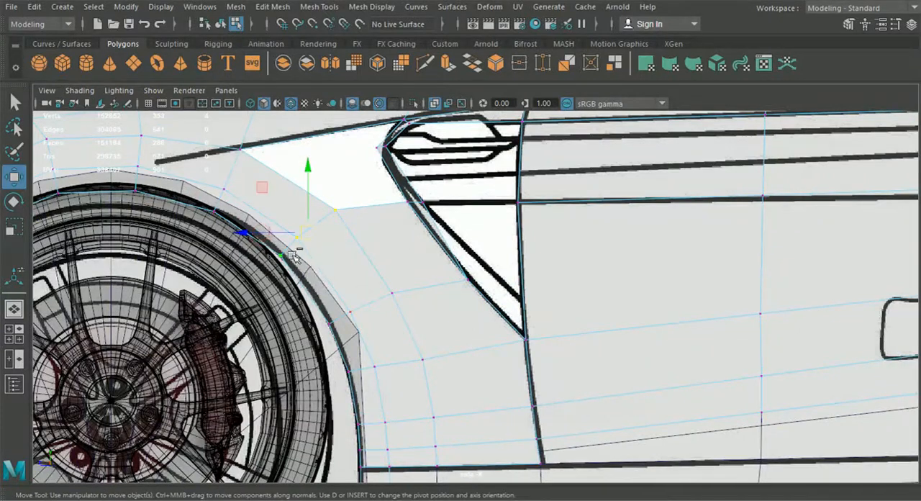
left_click_drag(303, 240, 322, 248)
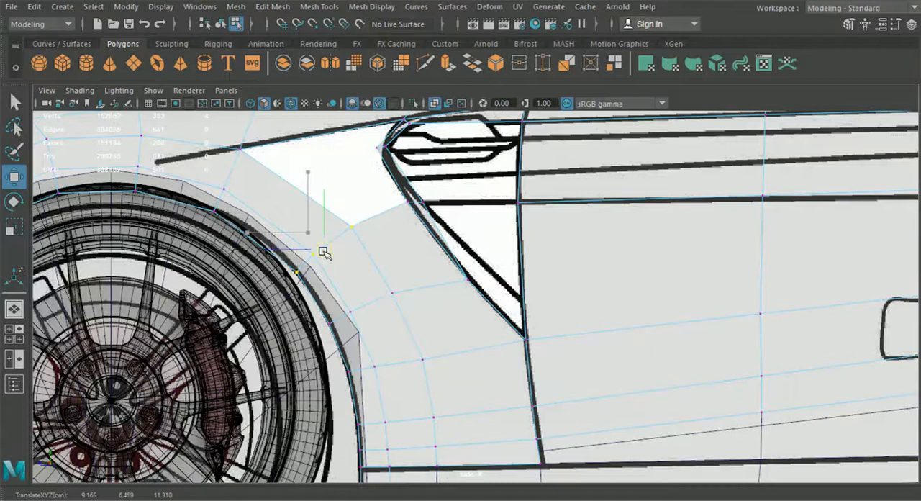
left_click_drag(323, 253, 327, 257)
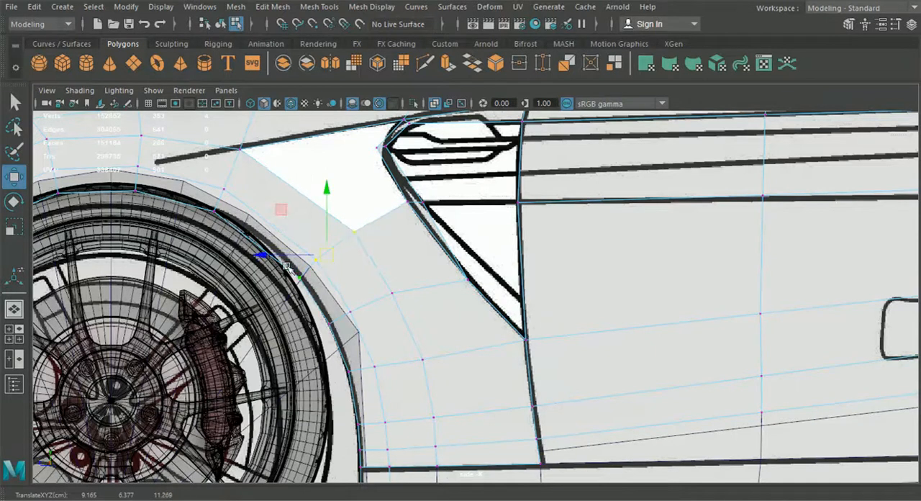
In the perspective view, adjust the four selected wheel-arch vertices across the car's width to refine the fender surface.
left_click(16, 310)
left_click_drag(369, 335, 349, 370, "alt")
middle_click_drag(349, 370, 365, 323, "alt")
right_click_drag(366, 323, 504, 288, "alt")
left_click_drag(504, 287, 456, 302, "alt")
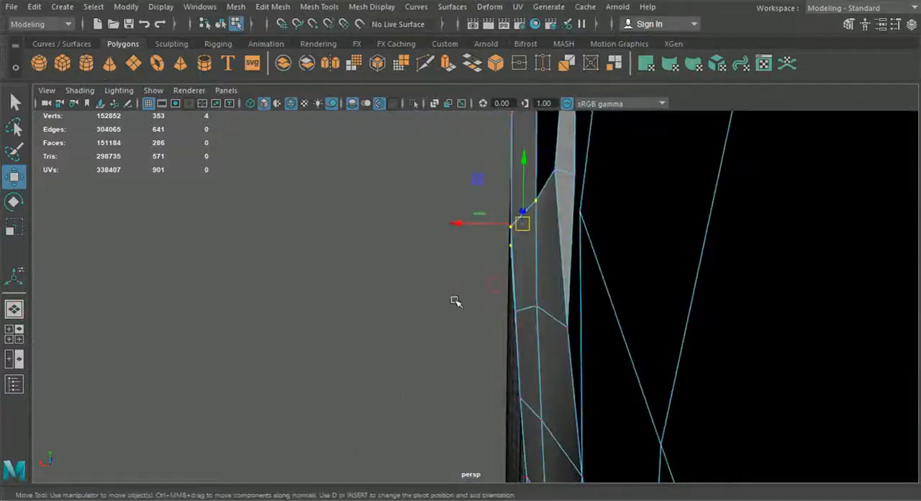
middle_click_drag(470, 270, 479, 363, "alt")
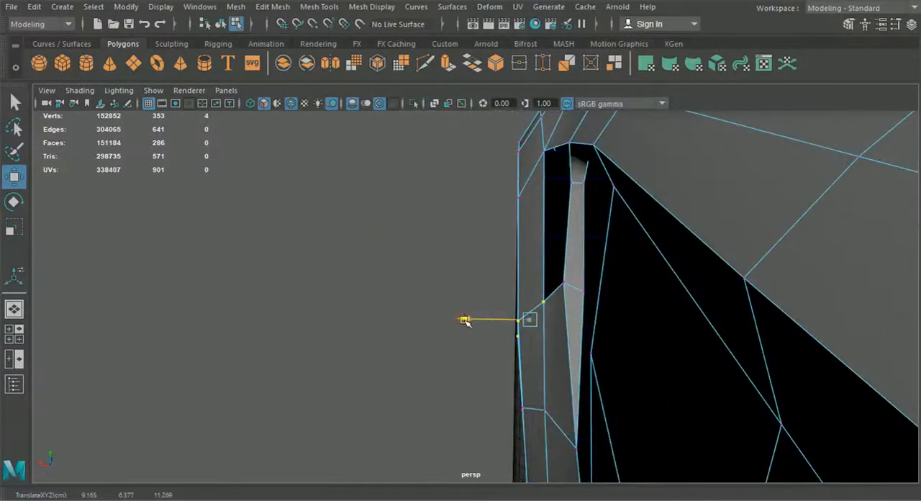
left_click_drag(468, 320, 602, 342, "alt")
scroll(486, 340, "down", 5)
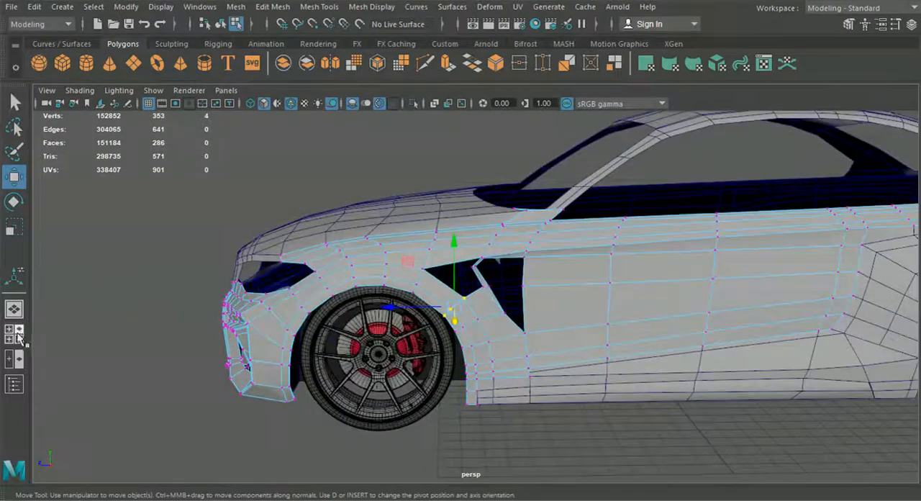
In the side view, insert an edge loop across the wheel-arch strip below the front opening and move it slightly outward.
left_click(19, 339)
key("space")
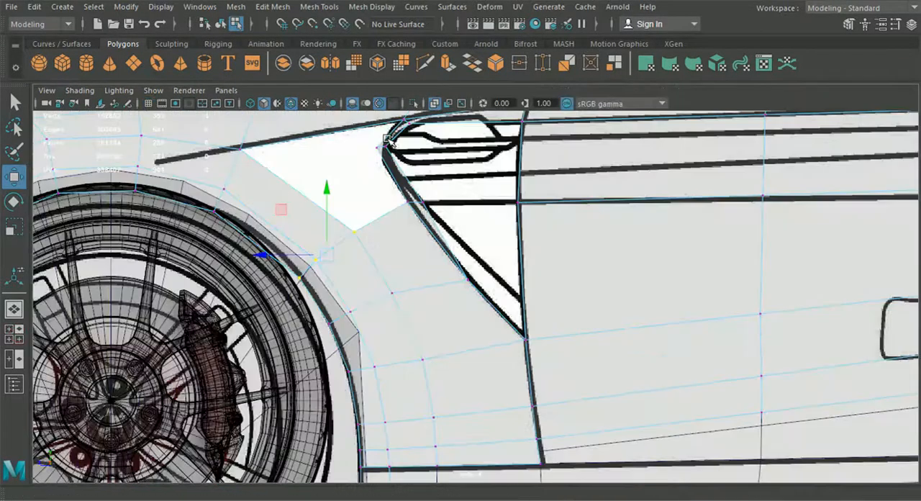
left_click(308, 8)
left_click(356, 108)
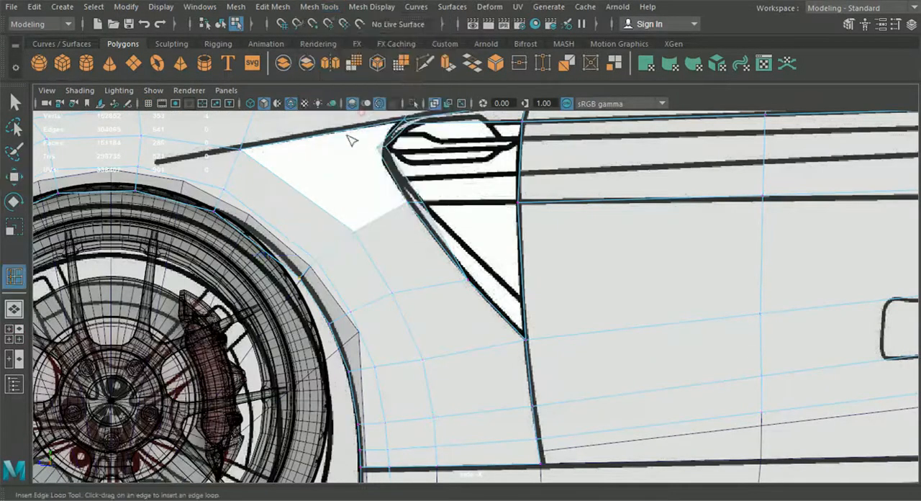
scroll(237, 209, "up", 2)
left_click(229, 210)
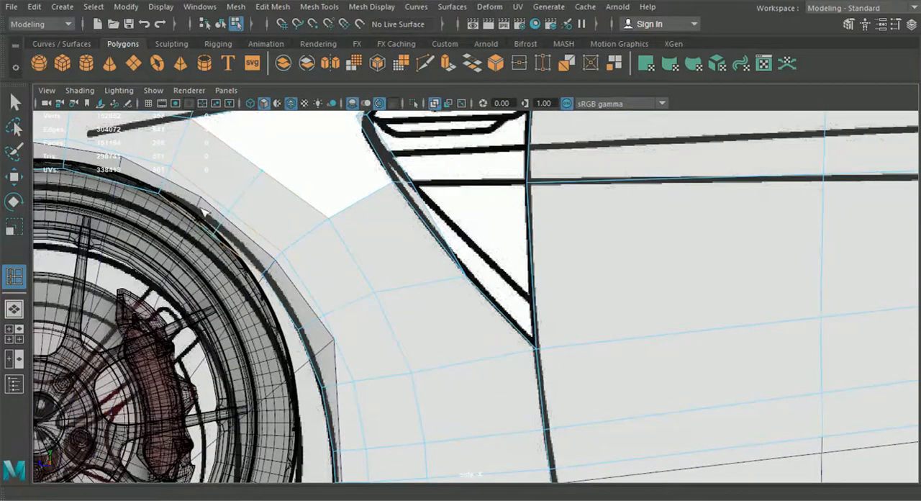
left_click(17, 183)
left_click_drag(235, 204, 242, 199)
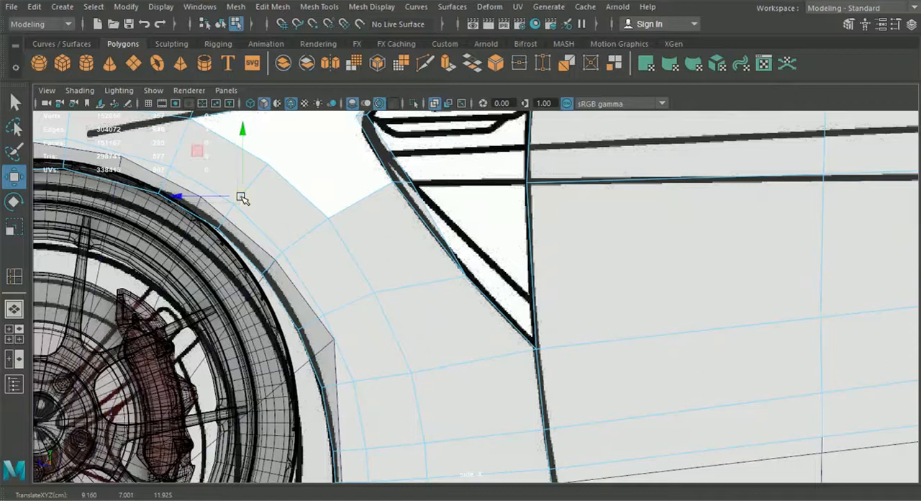
In the perspective view, move the three selected fender edges slightly across the car's width to follow the surrounding surface.
left_click(15, 310)
left_click_drag(389, 308, 272, 285, "alt")
scroll(405, 277, "up", 5)
left_click_drag(414, 281, 414, 304, "alt")
scroll(428, 288, "up", 3)
left_click_drag(433, 249, 434, 250)
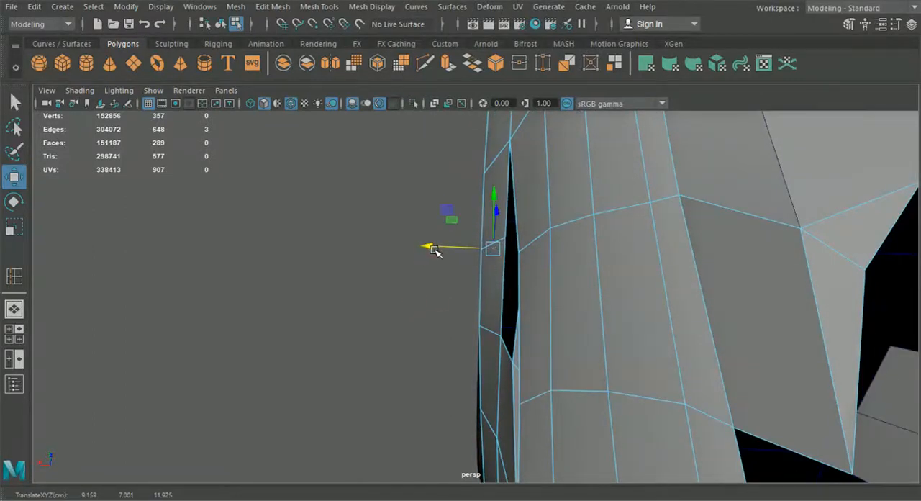
Bridge the first pair of open edges in the gap between the wheel-arch strip and the upper fender crease.
scroll(422, 287, "down", 5)
left_click_drag(423, 287, 544, 264, "alt")
scroll(544, 265, "down", 1)
middle_click_drag(528, 267, 537, 231, "alt")
right_click_drag(455, 101, 451, 68)
left_click(448, 281)
left_click(522, 249, "shift")
left_click(273, 7)
left_click(297, 72)
Bridge the remaining open edges of the gap ahead of the vent and deselect the fender in object mode.
left_click(393, 255)
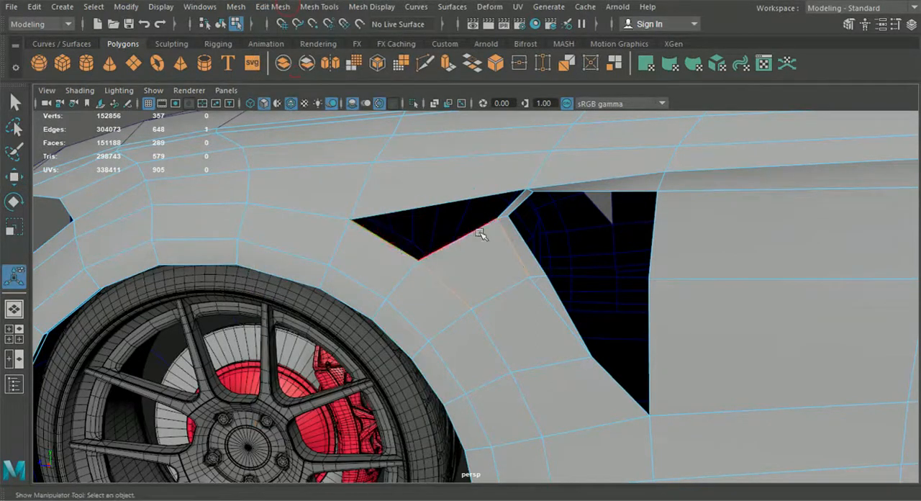
left_click(286, 6)
left_click(297, 72)
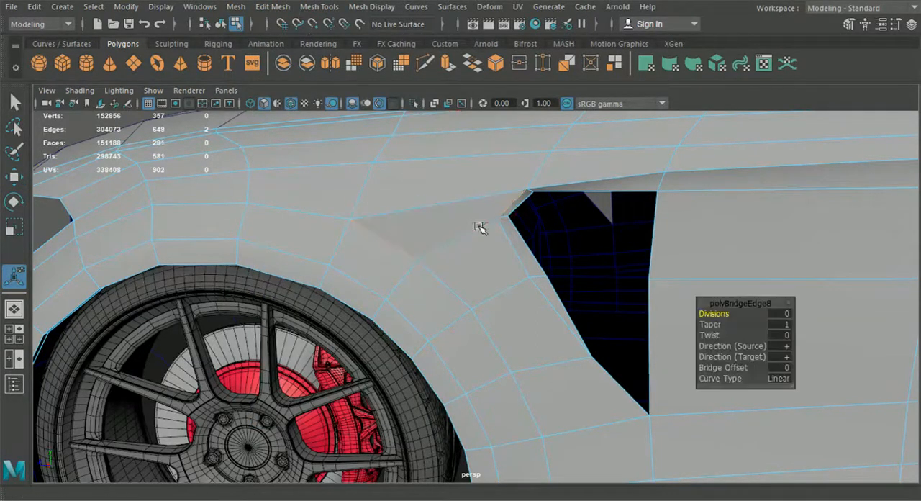
scroll(492, 253, "down", 5)
left_click(221, 23)
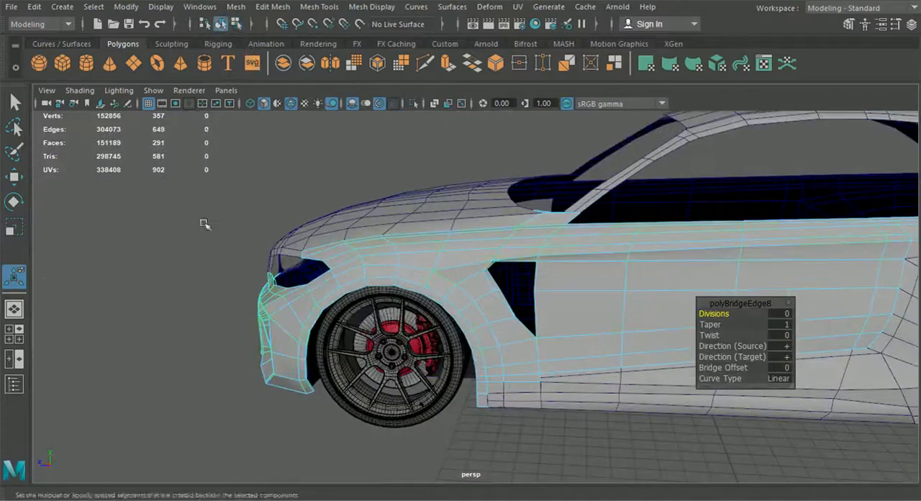
left_click(203, 224)
left_click_drag(387, 336, 423, 326, "alt")
In the side view, move the vertices on the vent opening's inner front lip forward to match the blueprint outline.
left_click(13, 334)
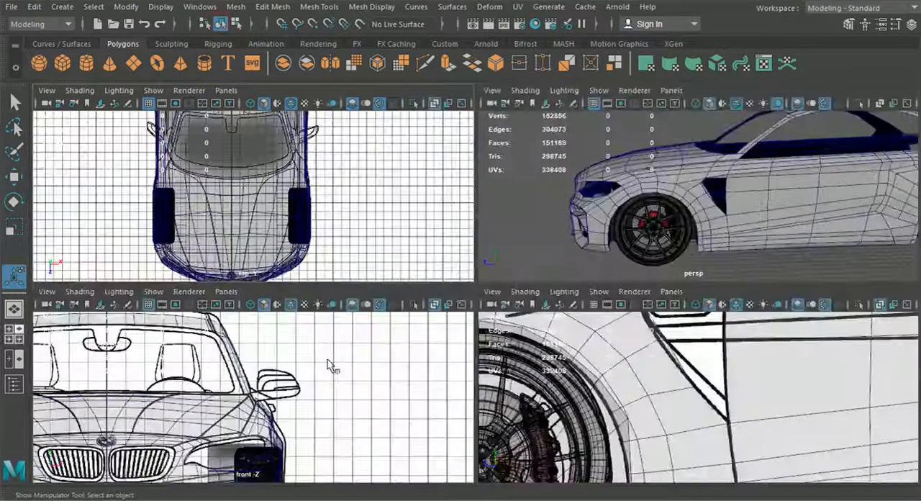
key("space")
left_click(403, 224)
scroll(402, 224, "up", 2)
right_click_drag(401, 224, 333, 101)
scroll(378, 174, "up", 4)
middle_click_drag(381, 179, 456, 331, "alt")
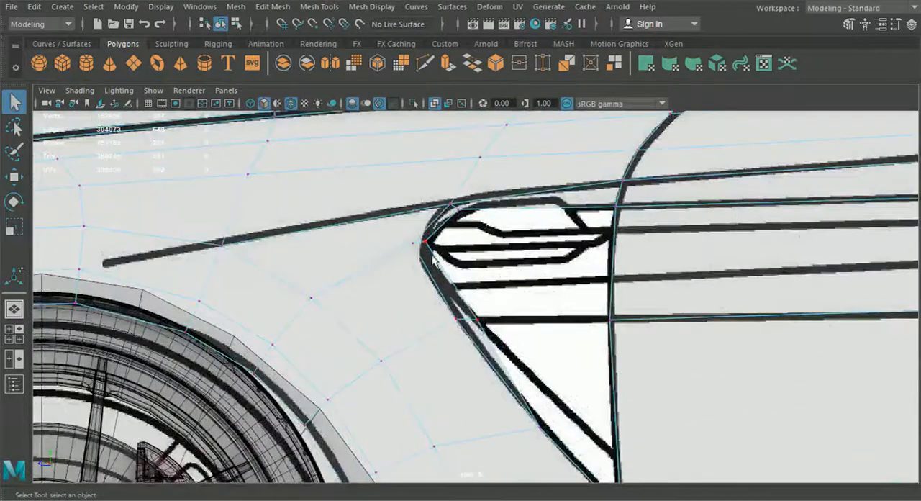
left_click(13, 176)
scroll(345, 264, "up", 2)
left_click_drag(354, 229, 357, 224)
left_click(480, 328)
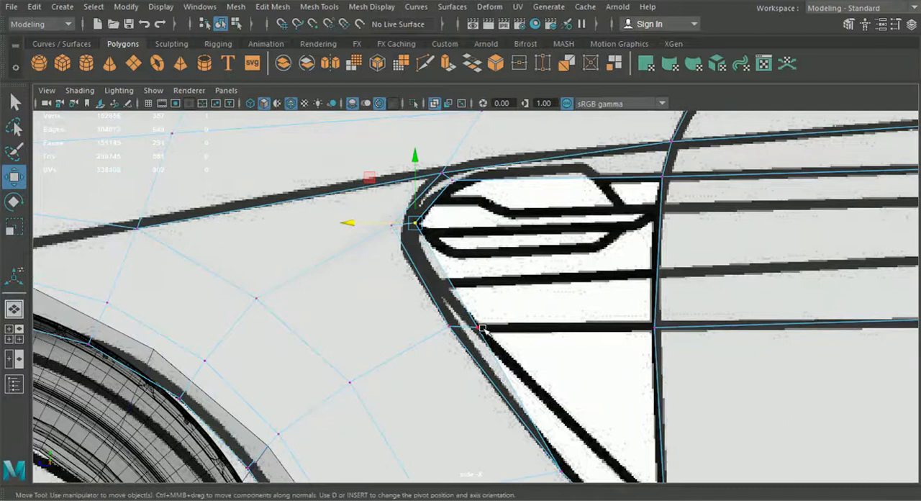
left_click_drag(445, 328, 437, 327)
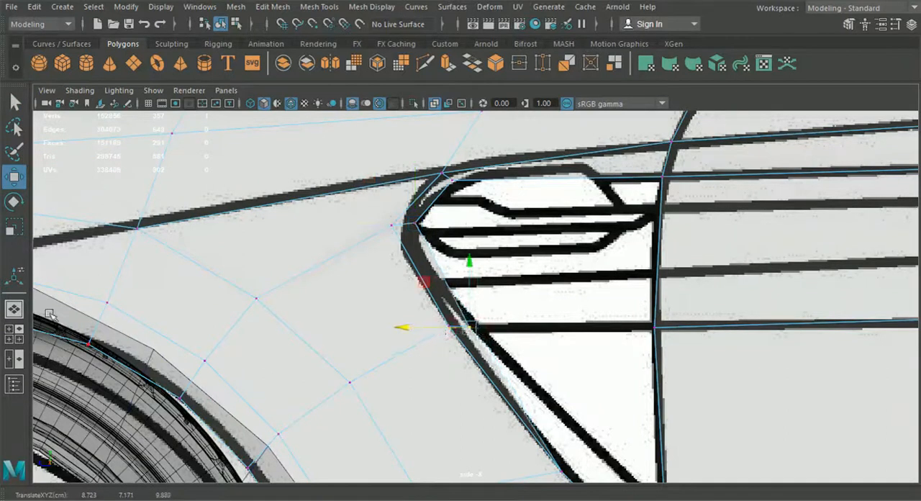
In the perspective view, move the vertex at the vent's front corner across the car's width to shape the lip.
left_click(14, 310)
left_click_drag(460, 297, 382, 321, "alt")
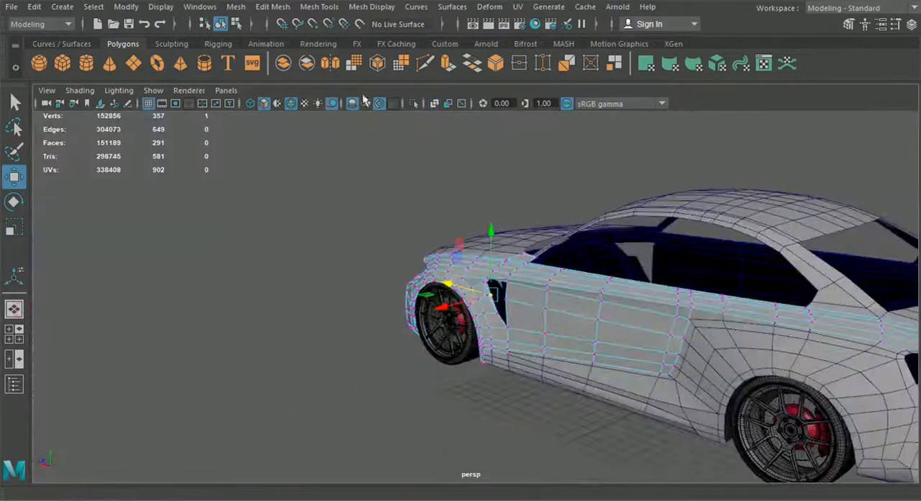
left_click(220, 24)
left_click_drag(255, 196, 251, 313, "alt")
scroll(410, 305, "up", 5)
left_click(503, 256)
right_click_drag(503, 235, 447, 107)
left_click_drag(459, 139, 422, 229, "alt")
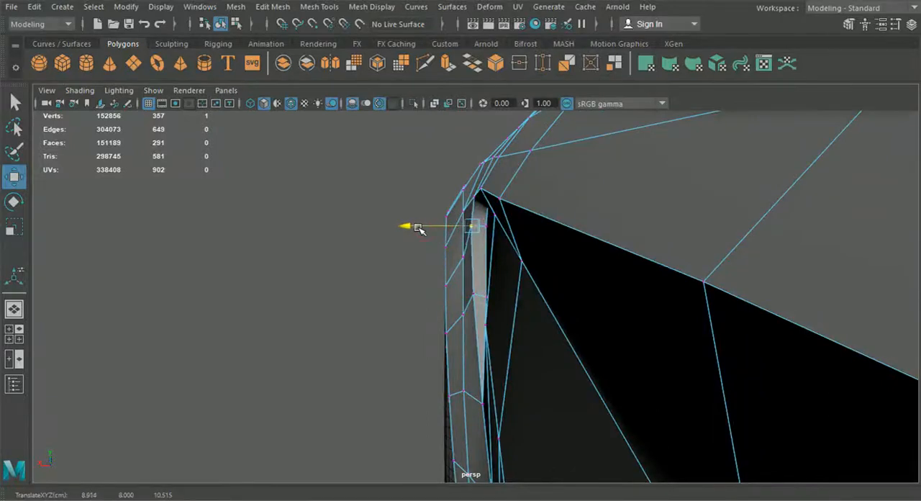
Adjust the vent's inner corner vertex and check the neighbouring opening vertices across the car's width.
left_click_drag(488, 227, 442, 228)
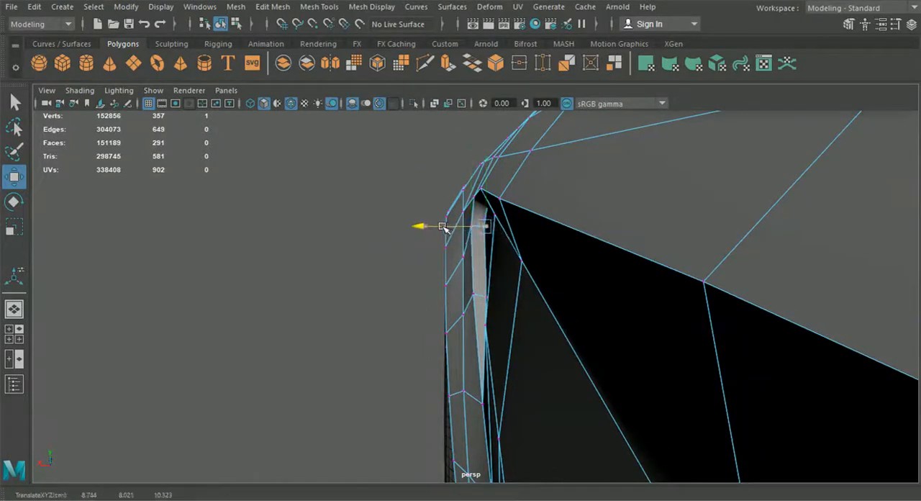
left_click_drag(448, 288, 450, 282, "alt")
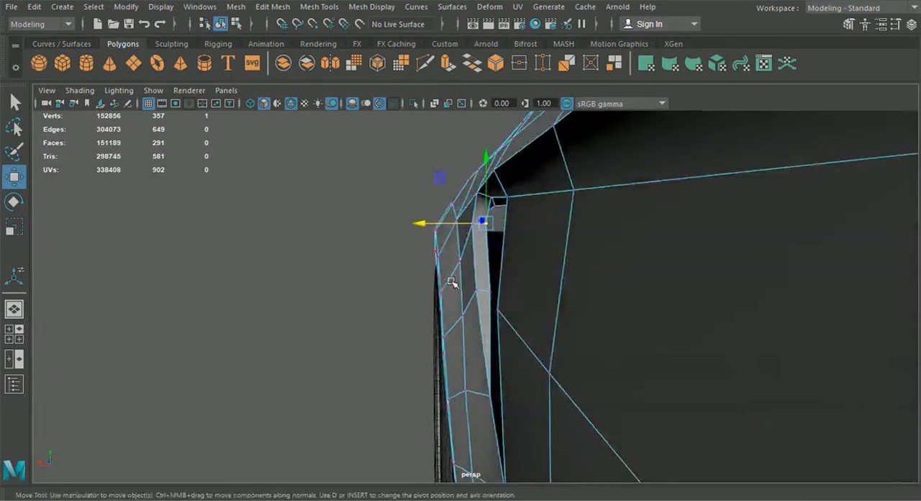
left_click(505, 197)
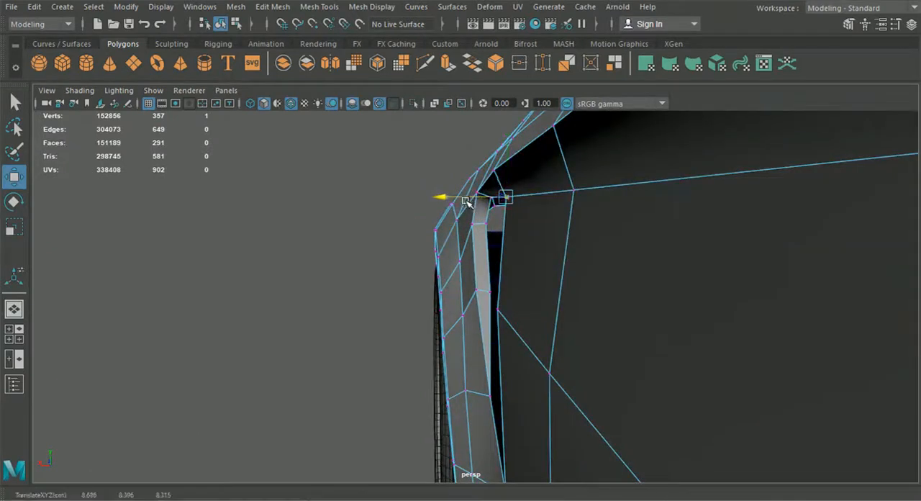
left_click(340, 231)
left_click_drag(478, 218, 433, 273, "alt")
left_click(491, 299)
right_click_drag(437, 241, 427, 63)
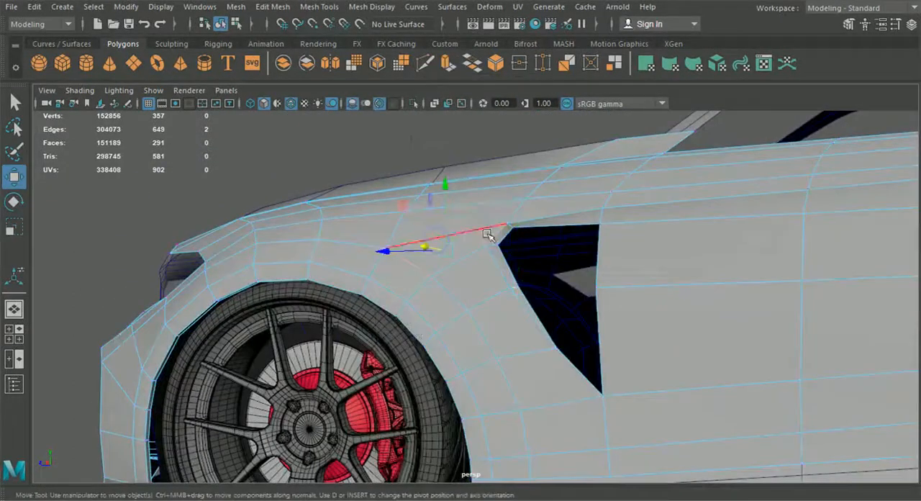
left_click(508, 239)
left_click(535, 316, "shift")
left_click(584, 365, "shift")
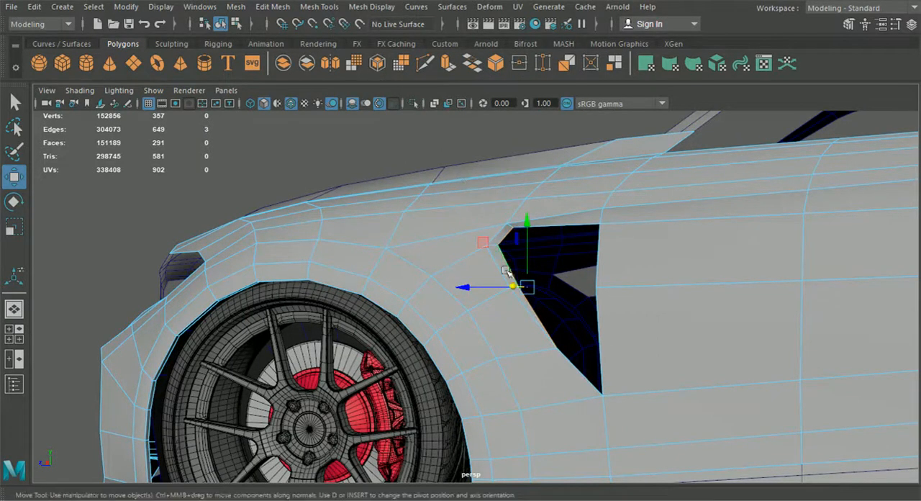
left_click_drag(579, 284, 592, 307, "alt")
middle_click_drag(601, 301, 531, 259, "alt")
scroll(531, 259, "up", 3)
left_click_drag(482, 196, 487, 209, "alt")
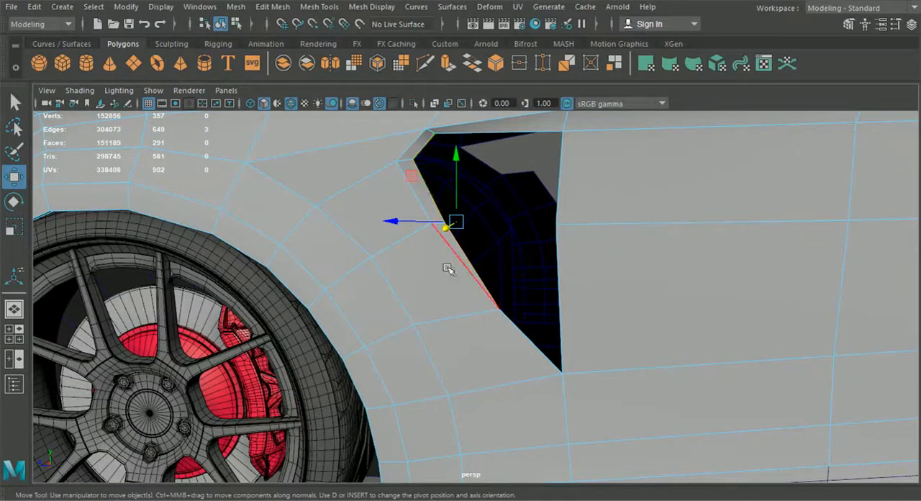
left_click(408, 63)
left_click(424, 65)
middle_click_drag(449, 189, 460, 248, "alt")
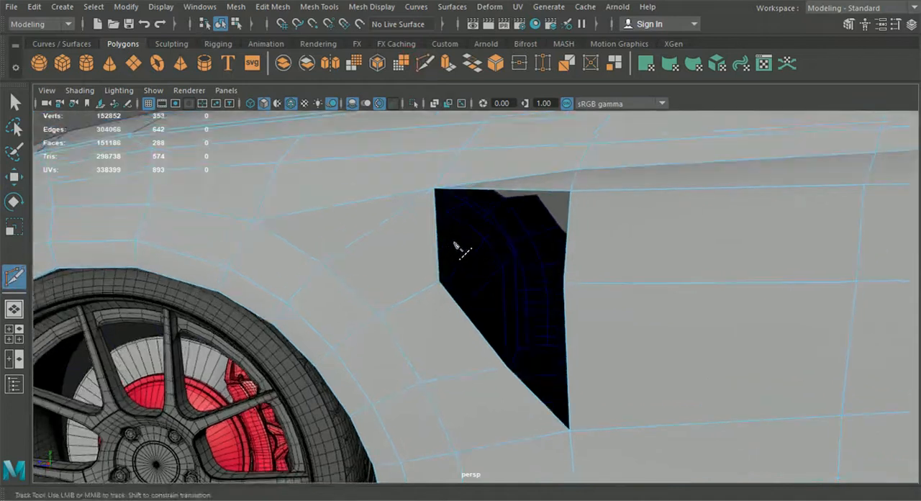
key("ctrl+z")
left_click(14, 103)
Add two vertices to the vent opening's rear border with Multi-Cut, one on the upper segment and one on the lower.
left_click_drag(614, 311, 497, 302, "alt")
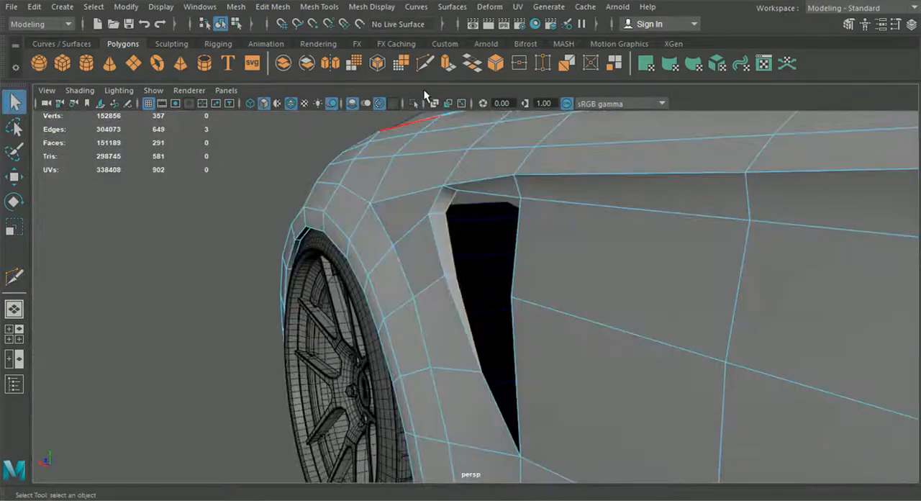
left_click(425, 69)
left_click_drag(454, 269, 536, 262, "alt")
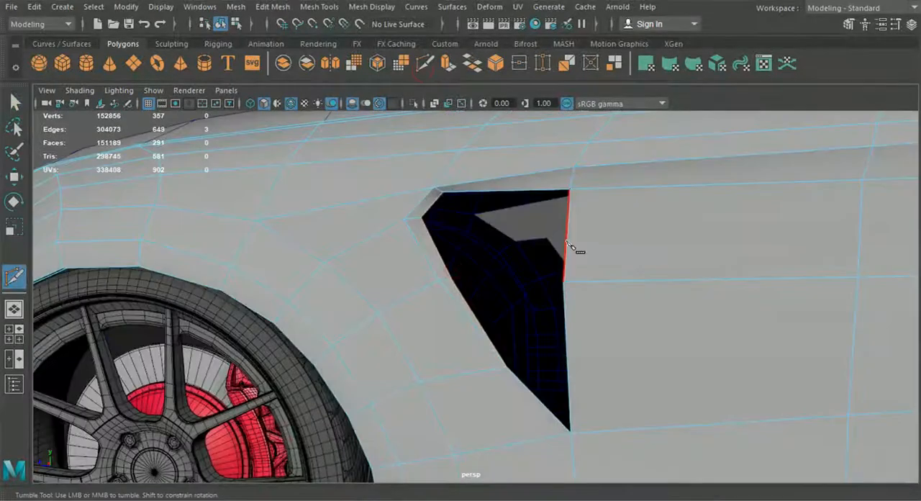
left_click(567, 232)
right_click(579, 275)
left_click(567, 357)
left_click(16, 103)
Bridge the vent's upper inner front-corner edge to the uppermost segment of the rear border.
left_click_drag(562, 237, 613, 236, "alt")
right_click_drag(579, 221, 587, 70)
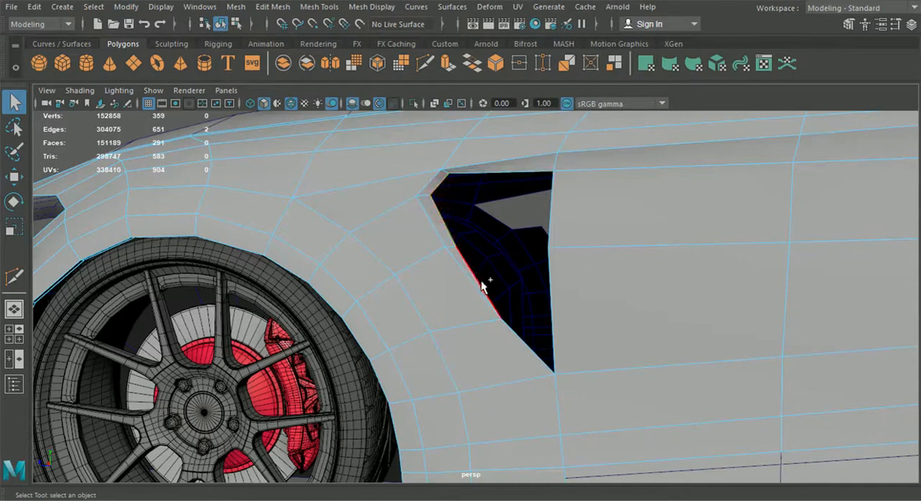
left_click_drag(471, 213, 552, 192, "alt")
left_click(552, 193, "shift")
left_click(274, 7)
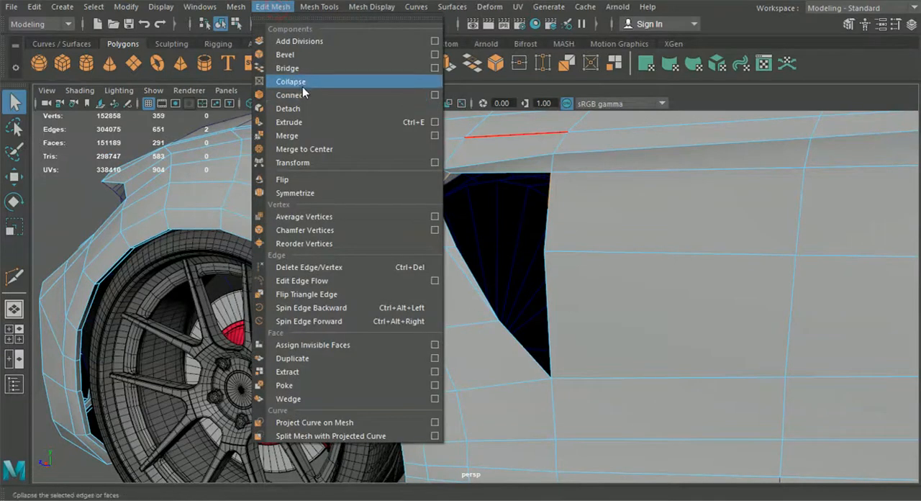
left_click(292, 65)
Bridge the next two inner front-lip edges to the matching rear-border segments, working down the vent opening.
left_click(441, 220)
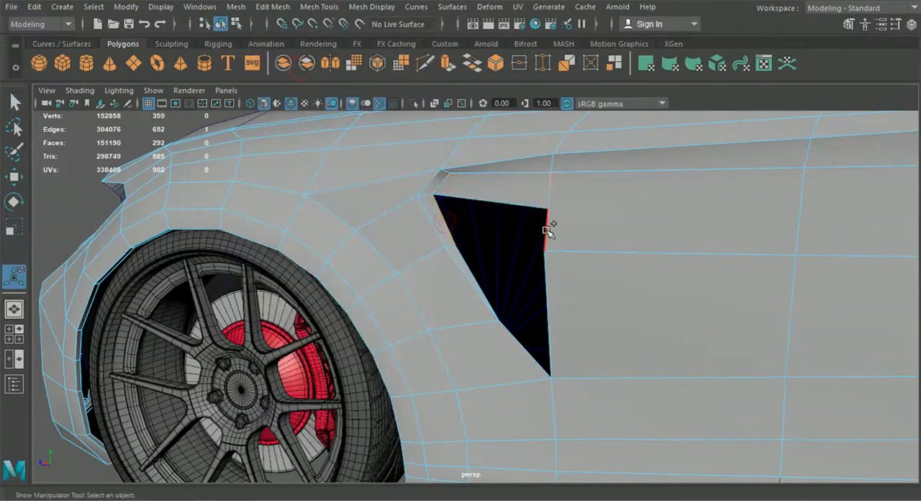
right_click_drag(543, 233, 509, 285, "shift")
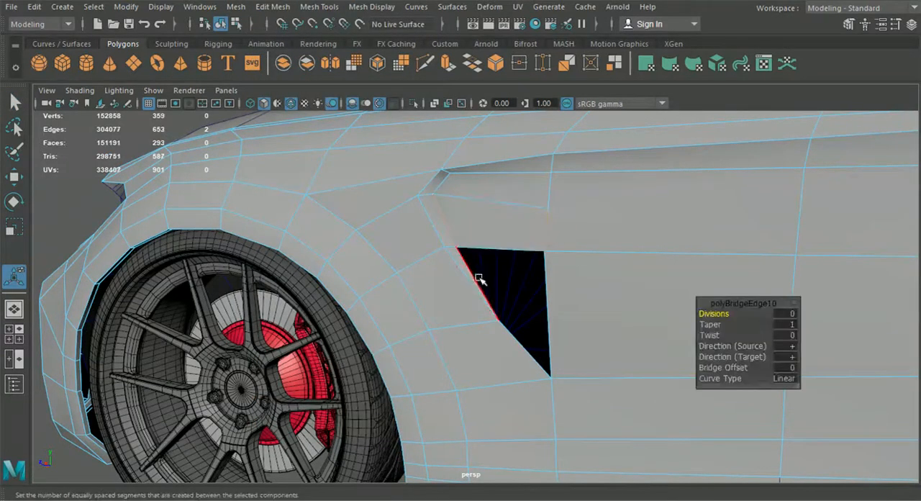
left_click(475, 278)
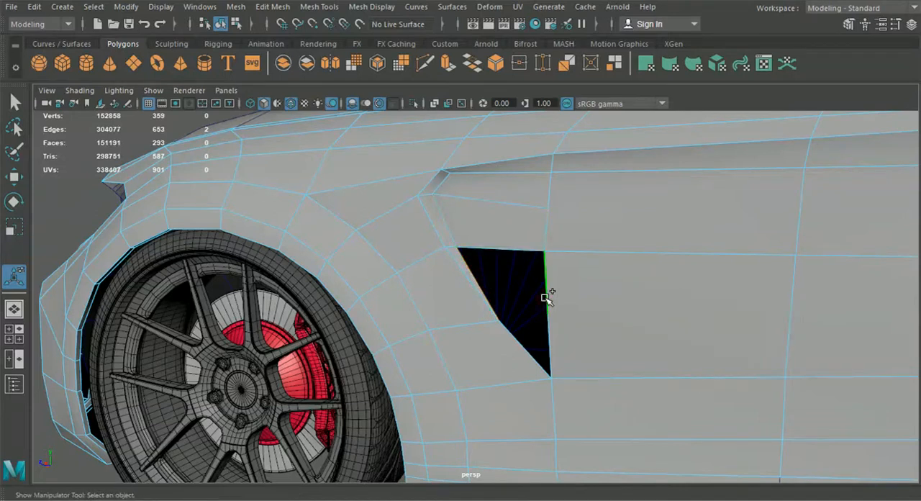
right_click_drag(544, 297, 529, 329, "shift")
Close the remaining triangular opening at the vent's lower end with Fill Hole and deselect the fender in object mode.
left_click(525, 340)
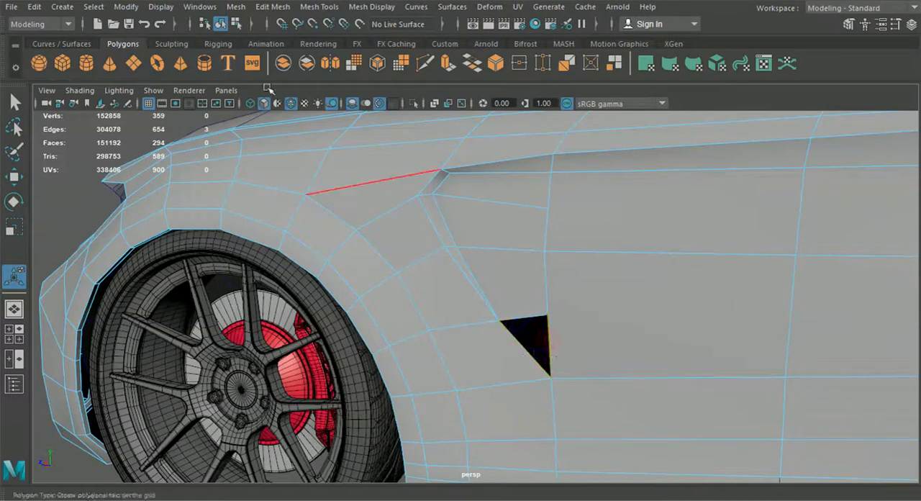
left_click(265, 8)
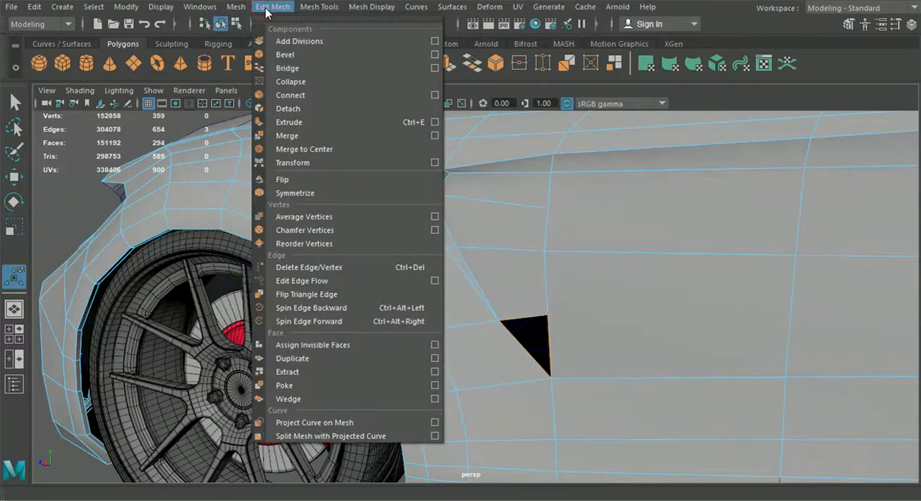
mouse_move(247, 13)
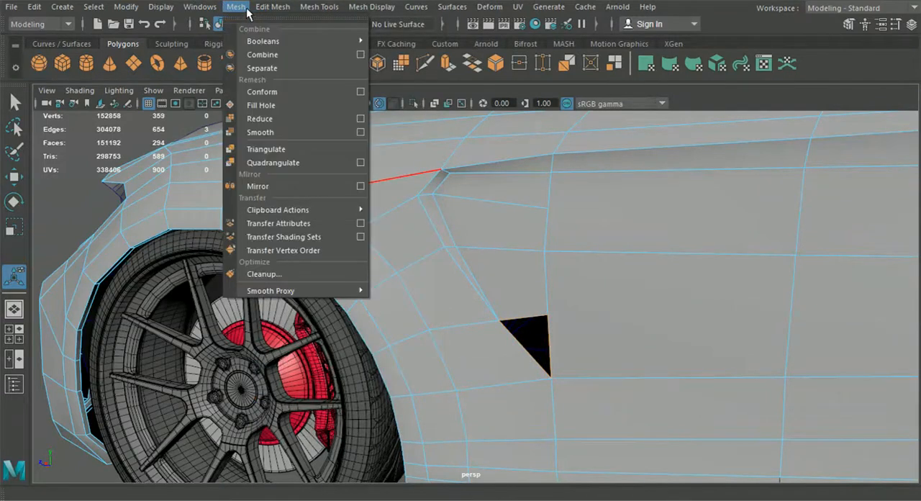
left_click(277, 109)
scroll(337, 170, "down", 4)
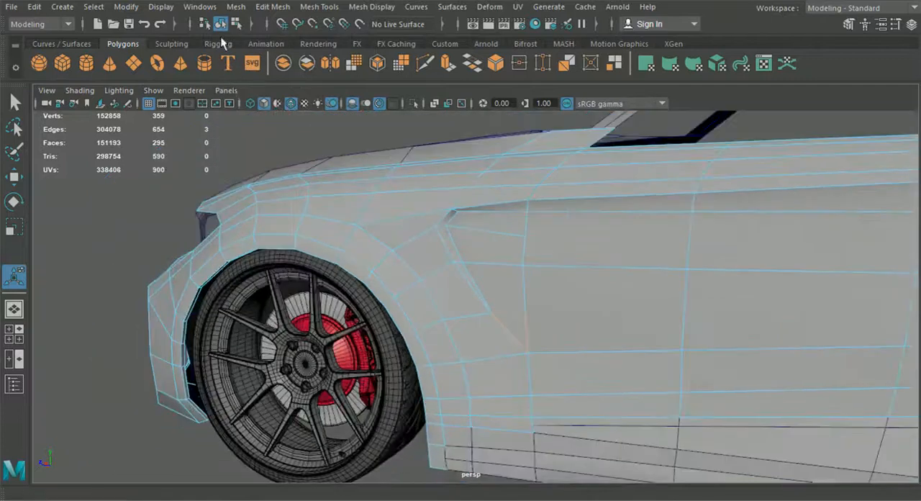
left_click(150, 204)
scroll(237, 212, "down", 3)
left_click_drag(291, 214, 326, 219, "alt")
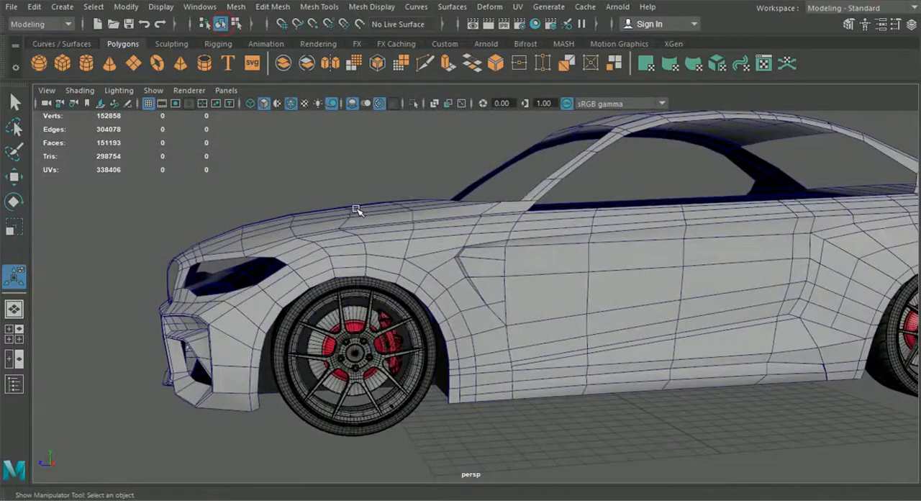
Examine the filled vent recess and the surrounding fender, door and sill mesh from several angles in vertex and object mode.
left_click_drag(620, 264, 475, 303, "alt")
scroll(512, 272, "up", 4)
scroll(552, 283, "down", 5)
scroll(514, 318, "up", 6)
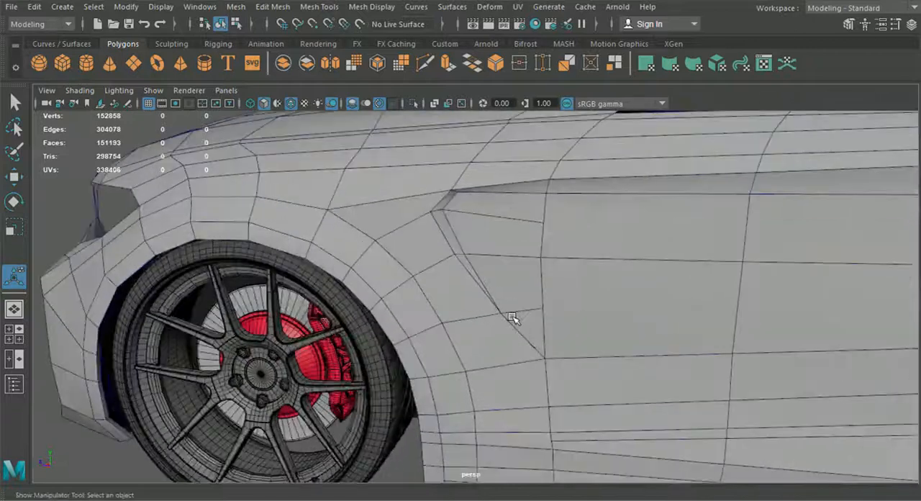
scroll(500, 260, "down", 6)
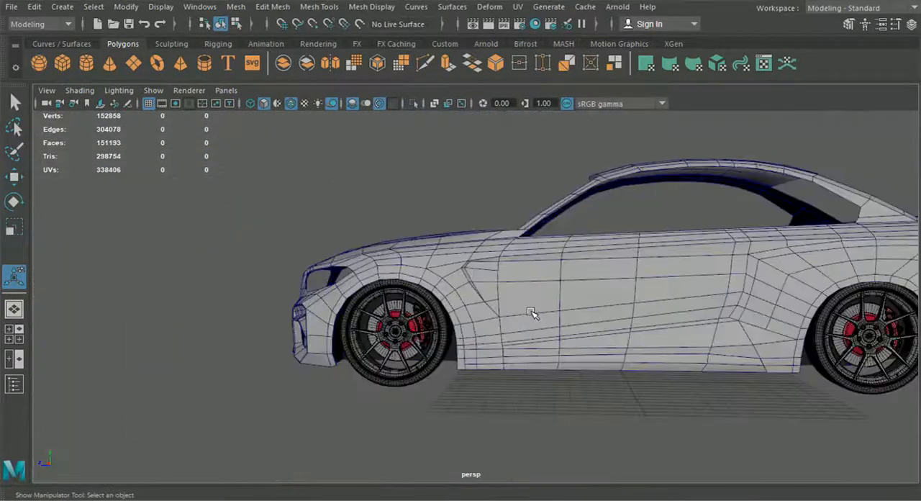
scroll(532, 312, "up", 4)
left_click(547, 307)
right_click_drag(565, 100, 496, 108)
key("q")
scroll(539, 277, "up", 5)
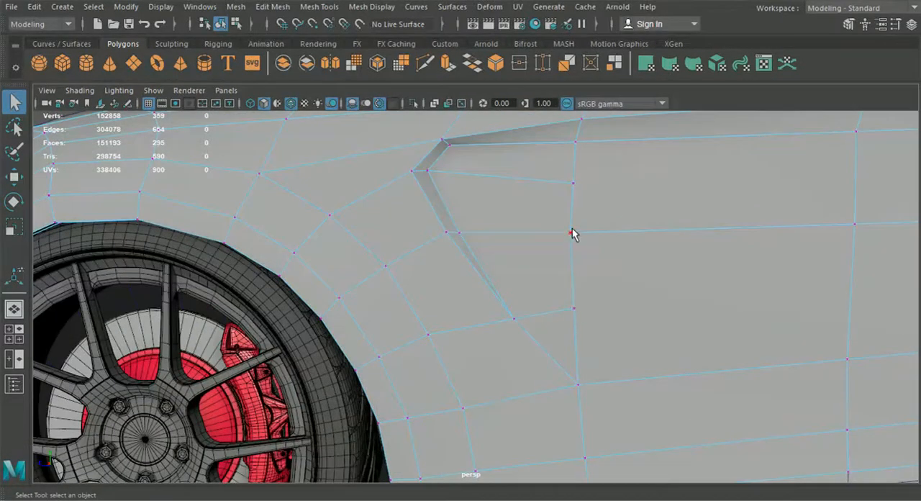
scroll(583, 318, "down", 6)
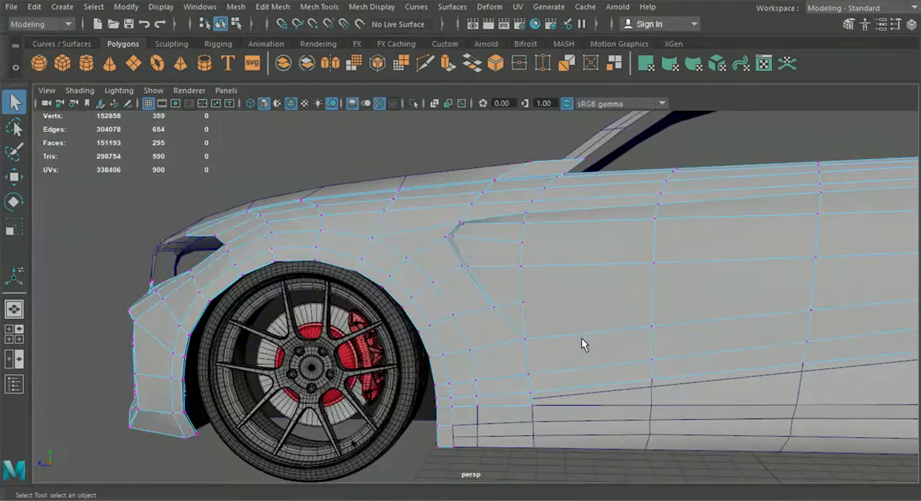
left_click_drag(576, 349, 442, 352, "alt")
scroll(525, 384, "up", 6)
left_click_drag(524, 384, 540, 370, "alt")
middle_click_drag(539, 371, 533, 376, "alt")
left_click_drag(533, 376, 646, 475, "alt")
scroll(634, 461, "down", 4)
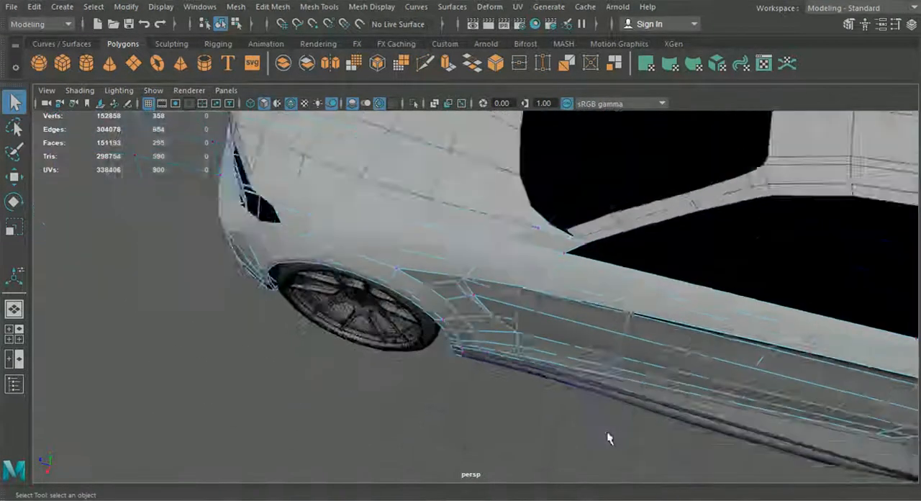
left_click_drag(607, 434, 522, 399, "alt")
left_click(237, 25)
left_click(221, 25)
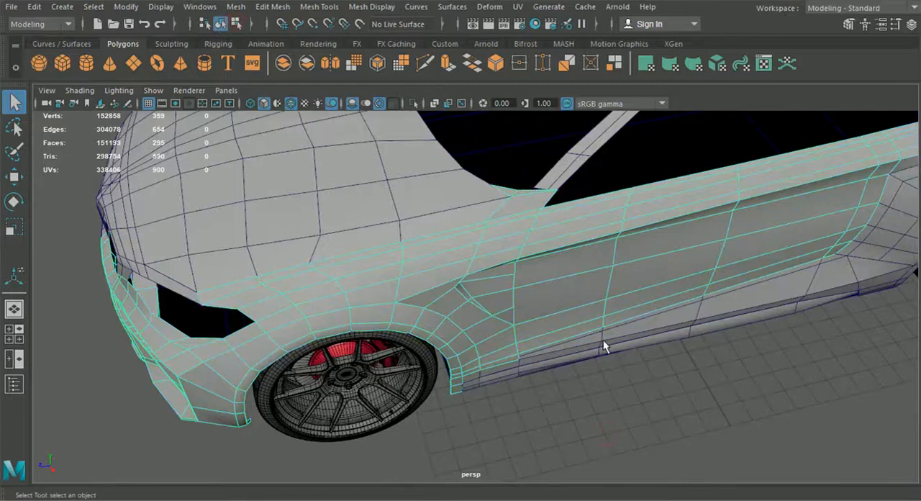
Deselect the fender and door mesh and examine the car's side around the front fender vent.
left_click(604, 342)
left_click(644, 408)
scroll(664, 412, "down", 5)
left_click_drag(667, 413, 600, 346, "alt")
scroll(478, 314, "up", 3)
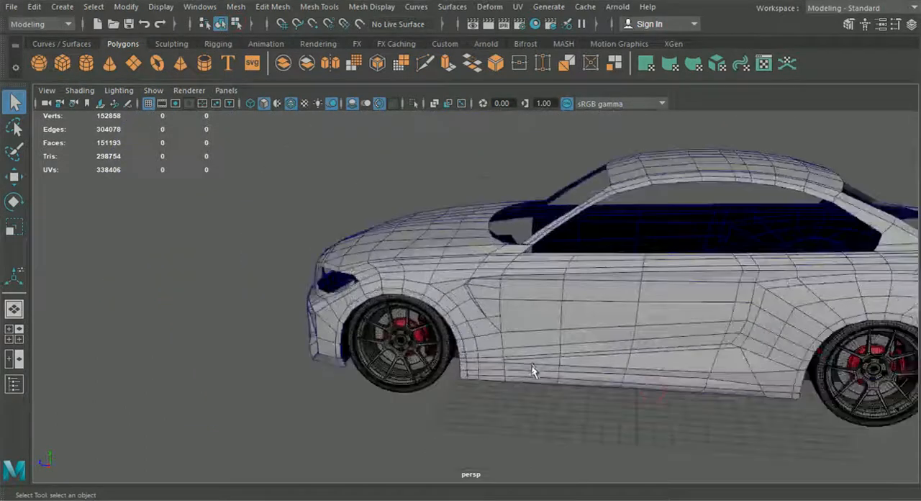
middle_click_drag(532, 362, 491, 297, "alt")
left_click_drag(465, 281, 254, 324, "alt")
Shift a vertex on the fender vent's inner lip sideways along the X axis.
scroll(526, 316, "up", 6)
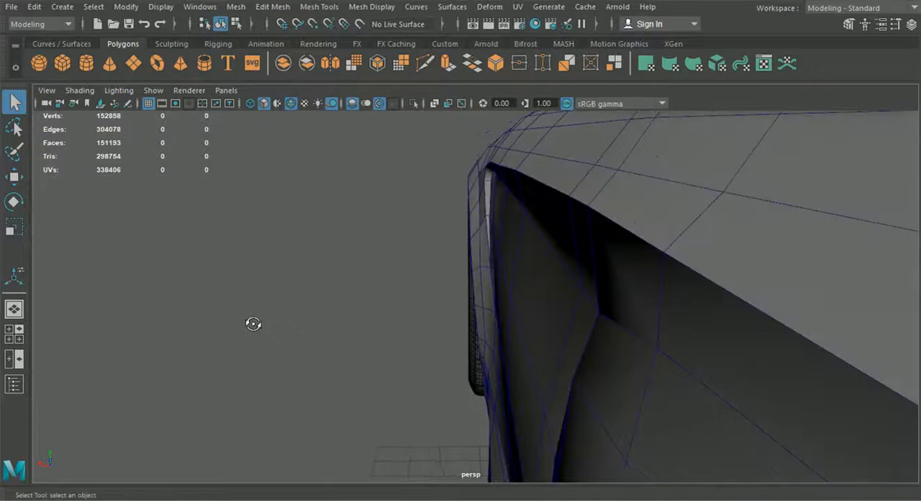
scroll(358, 325, "up", 2)
left_click(491, 265)
right_click_drag(487, 245, 434, 121)
right_click_drag(504, 280, 517, 272)
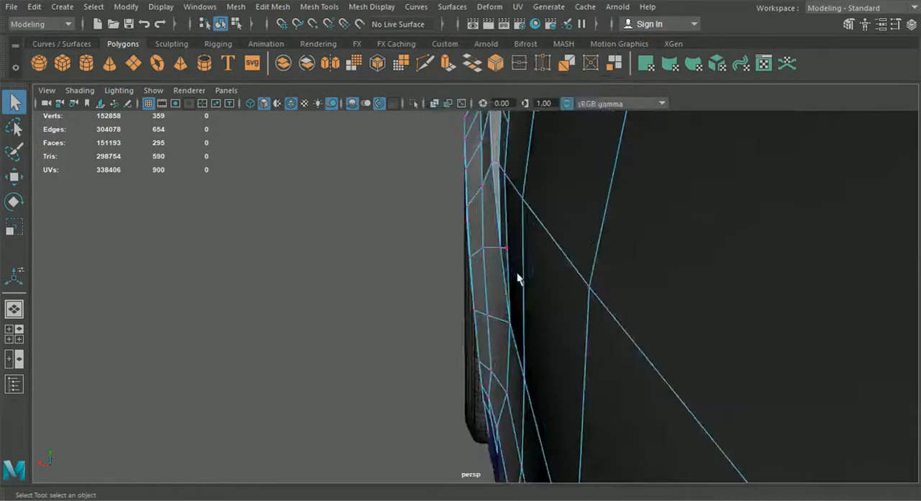
left_click(19, 180)
left_click_drag(455, 252, 451, 250)
left_click_drag(452, 250, 451, 325, "alt")
Shift the next two vertices higher up the vent's inner lip sideways along the X axis.
left_click_drag(484, 246, 497, 208, "alt")
left_click(487, 239)
left_click_drag(439, 237, 441, 240)
left_click(491, 240)
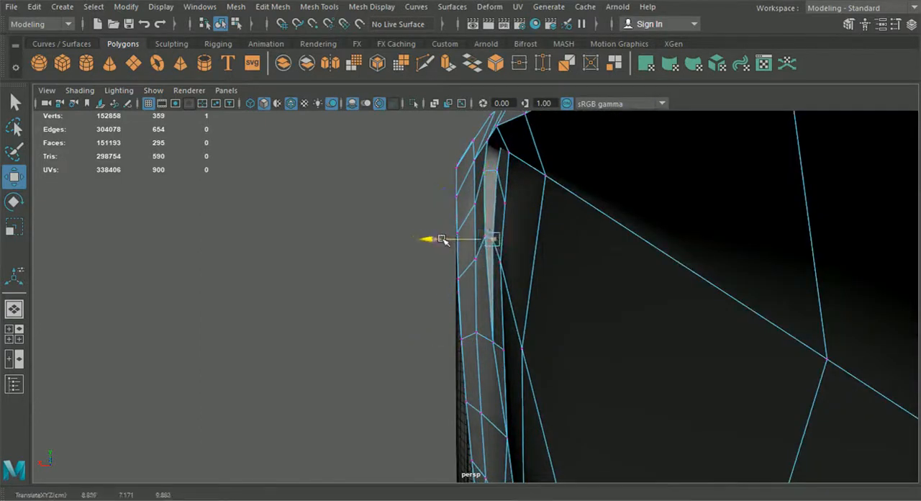
left_click_drag(442, 239, 442, 239)
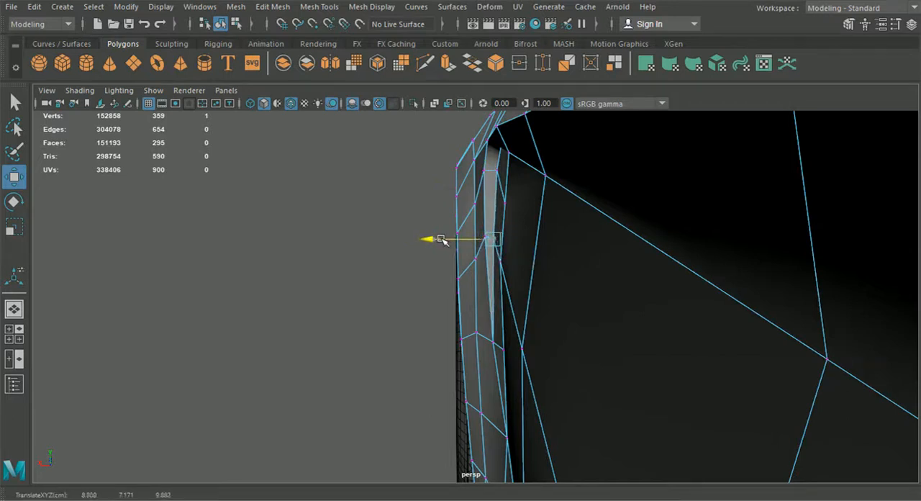
left_click(496, 172)
left_click_drag(445, 172, 446, 173)
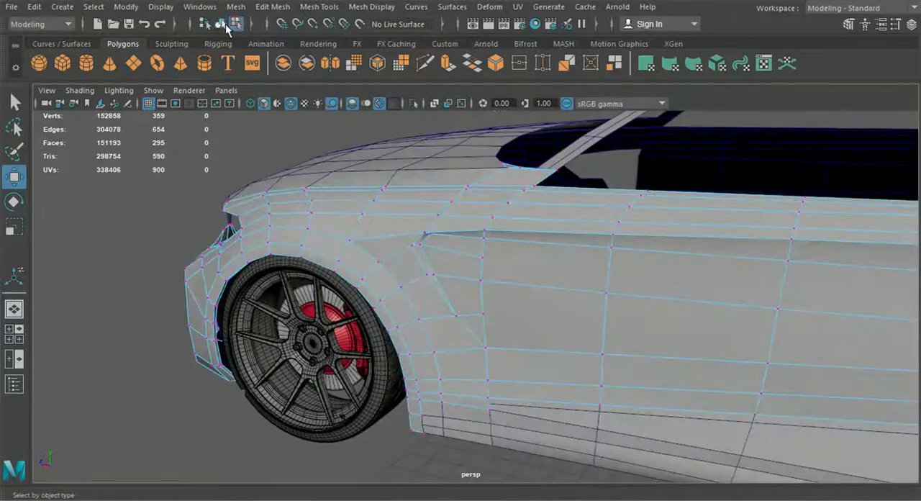
Return to object mode and examine the whole body mesh from the front, side, above and rear.
left_click(223, 23)
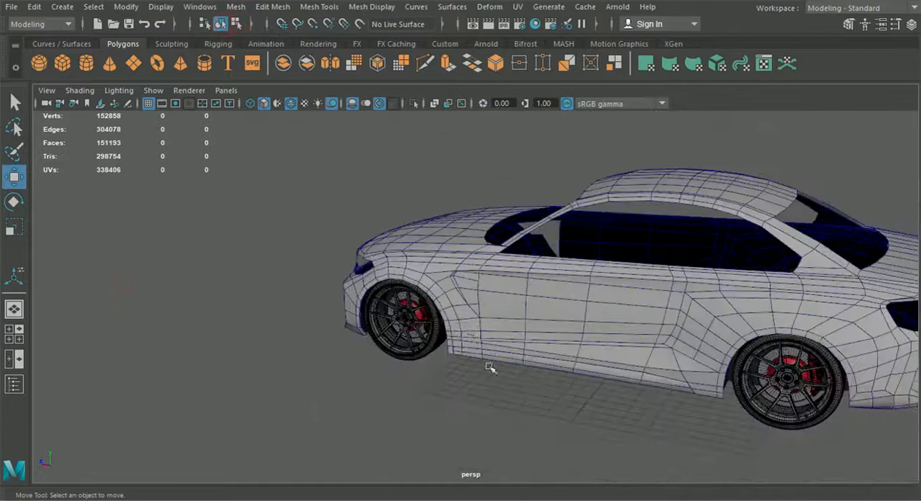
left_click_drag(490, 368, 641, 339, "alt")
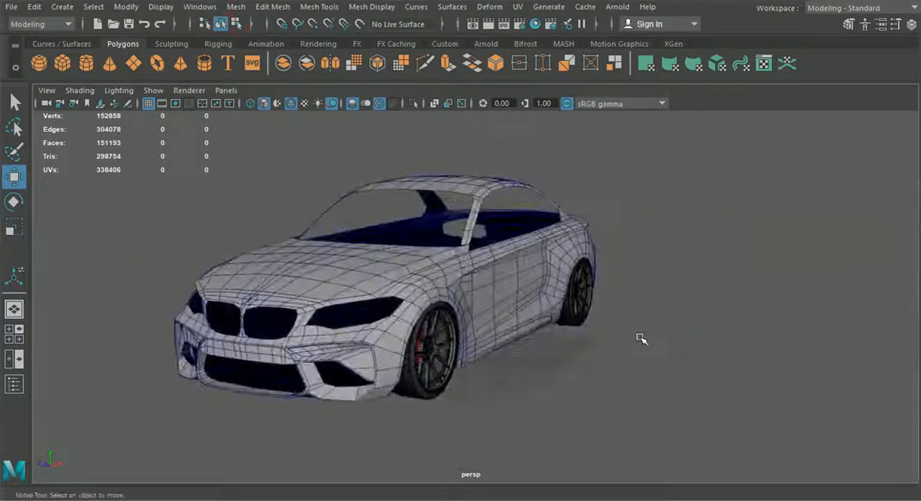
left_click_drag(641, 339, 461, 344, "alt")
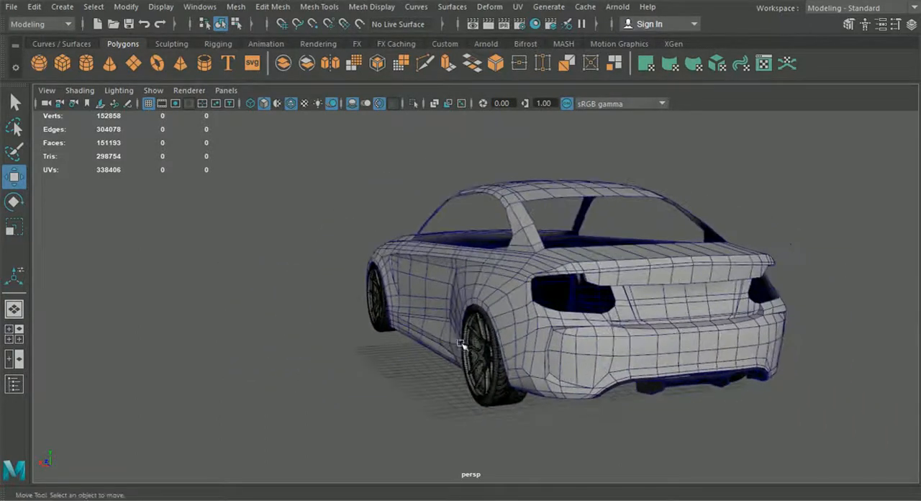
left_click_drag(578, 350, 745, 350, "alt")
left_click_drag(481, 321, 523, 333, "alt")
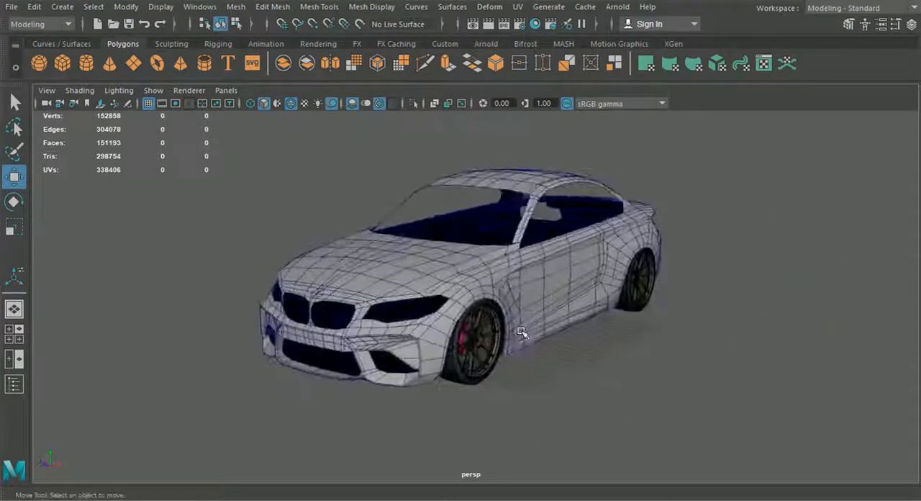
scroll(534, 347, "up", 2)
left_click_drag(709, 331, 518, 263, "alt")
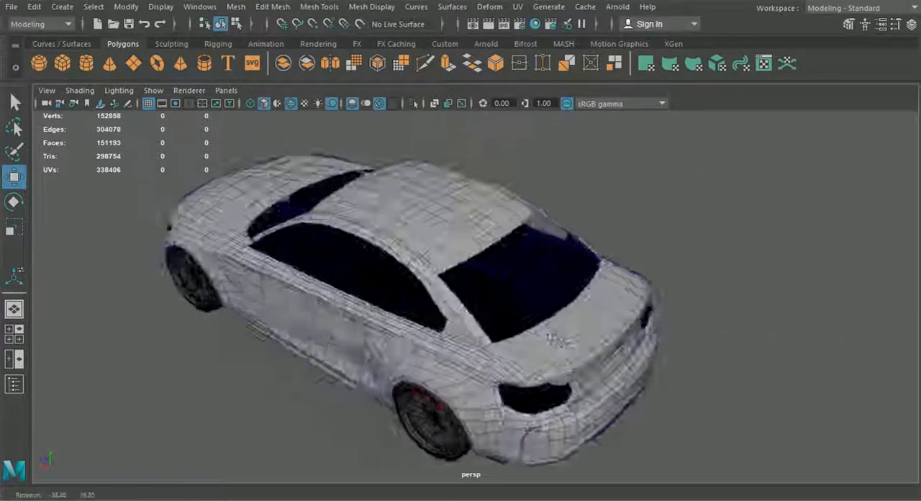
left_click_drag(558, 340, 574, 335, "alt")
middle_click_drag(574, 335, 483, 333, "alt")
scroll(482, 333, "up", 4)
left_click_drag(483, 333, 427, 307, "alt")
middle_click_drag(428, 307, 459, 365, "alt")
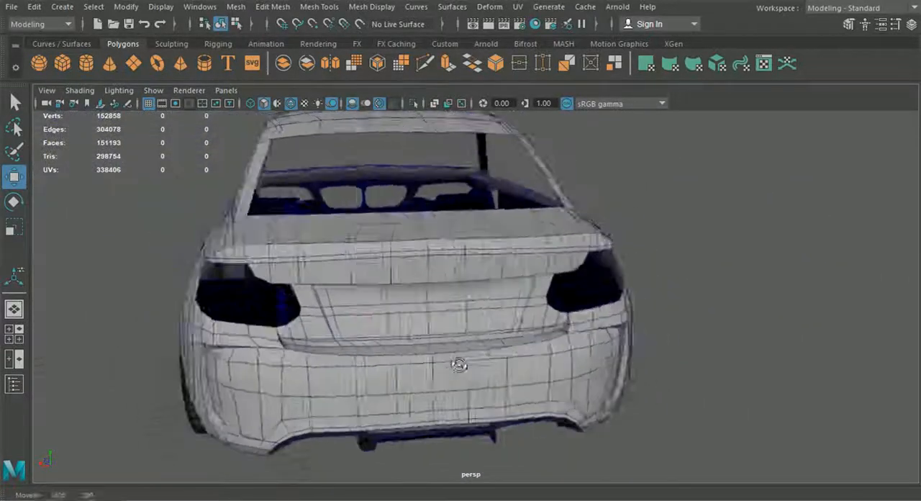
left_click_drag(459, 365, 465, 350, "alt")
middle_click_drag(464, 350, 480, 302, "alt")
Adjust the trunk spoiler's centre-line vertex sideways in vertex mode on the roof and spoiler mesh.
left_click(473, 297)
right_click_drag(460, 281, 395, 104)
left_click_drag(463, 308, 451, 292, "alt")
left_click_drag(470, 324, 462, 315, "alt")
left_click(521, 262)
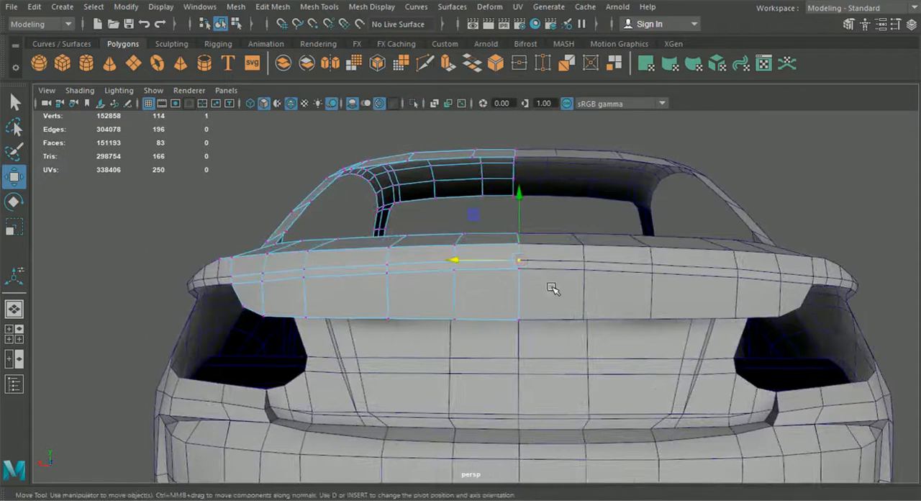
left_click_drag(448, 257, 447, 257)
Adjust the height of the two centre-line vertices on the spoiler's rear lip.
left_click_drag(454, 264, 626, 286, "alt")
middle_click_drag(625, 286, 484, 274, "alt")
right_click_drag(484, 274, 608, 264, "alt")
left_click_drag(588, 243, 589, 246)
left_click_drag(659, 346, 617, 260)
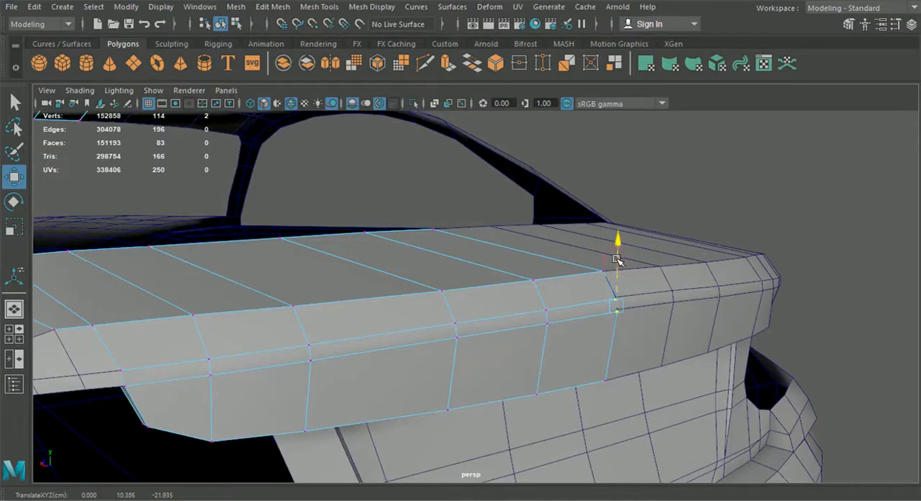
left_click(858, 263)
left_click_drag(551, 317, 637, 325, "alt")
Extrude the strip of five faces along the spoiler's upper rear edge on the editable half.
right_click_drag(526, 314, 527, 137)
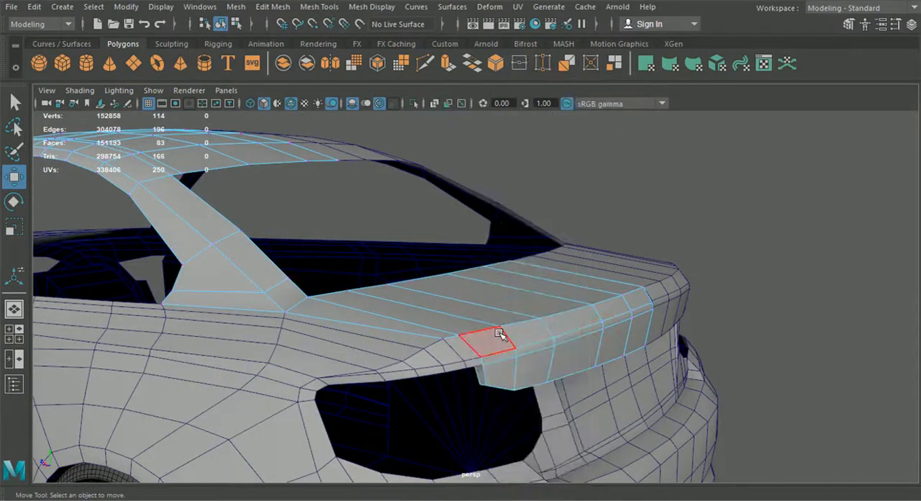
left_click(498, 336)
left_click(531, 337, "shift")
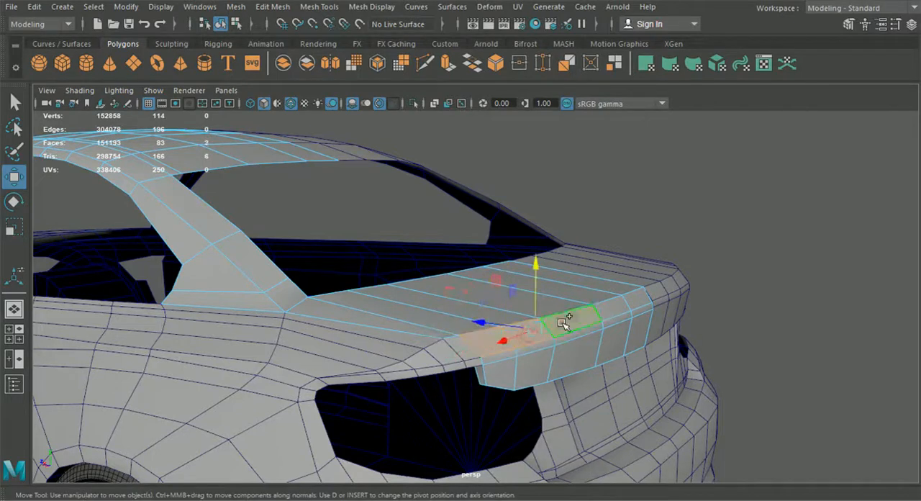
left_click(619, 306, "shift")
left_click_drag(630, 309, 616, 366, "alt")
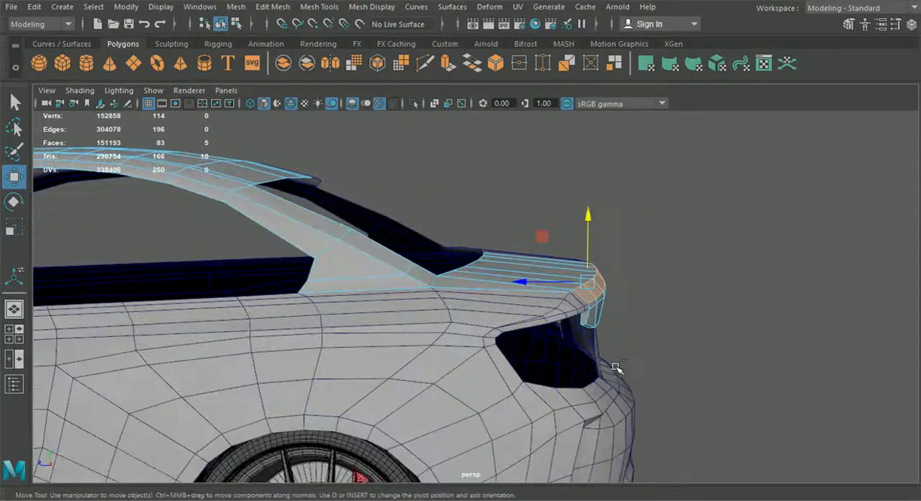
key("ctrl+e")
left_click_drag(623, 268, 452, 286)
right_click_drag(452, 285, 476, 295, "alt")
middle_click_drag(476, 295, 553, 283, "alt")
Try to reposition the extruded spoiler strip's outer end vertex, and undo the last two changes.
right_click_drag(444, 250, 389, 105)
left_click(21, 177)
left_click_drag(448, 328, 523, 291, "alt")
scroll(420, 306, "up", 6)
left_click_drag(490, 215, 484, 245)
left_click_drag(449, 274, 749, 315)
left_click_drag(331, 286, 347, 290)
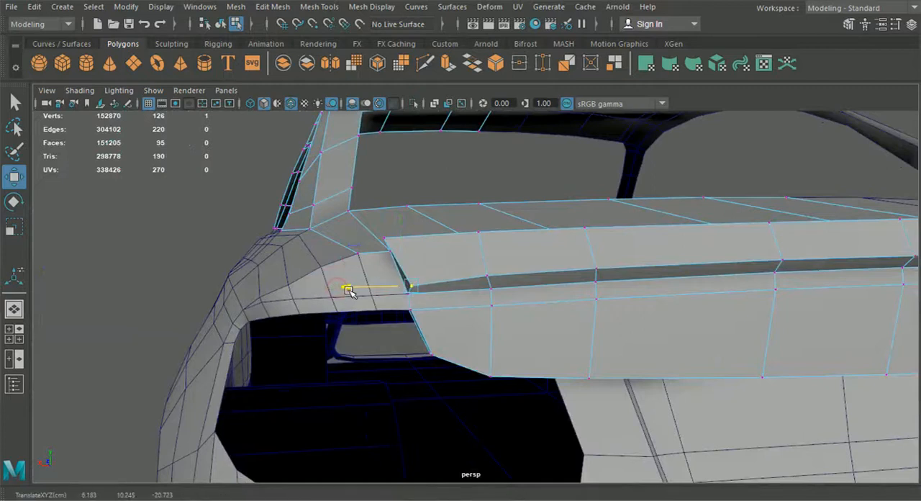
left_click(436, 343)
key("ctrl+z")
key("ctrl+z")
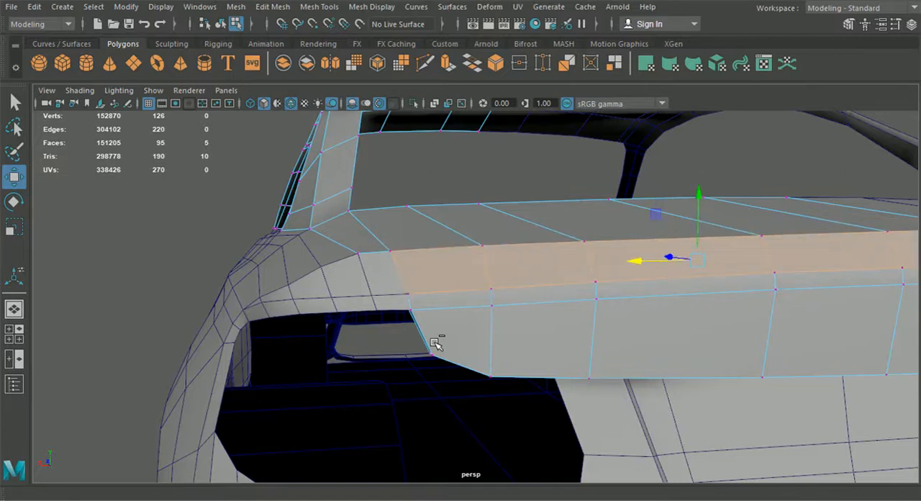
Return to object mode to check the spoiler and reopen the roof and spoiler mesh in edge mode.
scroll(442, 328, "down", 5)
left_click_drag(442, 328, 537, 339, "alt")
left_click(221, 25)
middle_click_drag(605, 309, 394, 226, "alt")
left_click(828, 303)
left_click_drag(828, 303, 668, 287, "alt")
left_click(526, 215)
right_click_drag(512, 218, 525, 62)
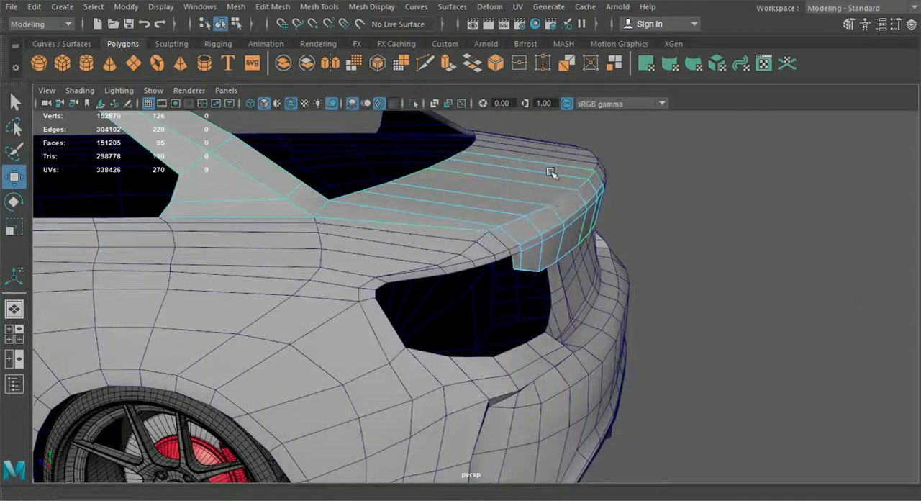
Extrude the five edges along the spoiler's rear crease straight up in world space as a raised lip.
left_click(530, 245)
left_click(578, 215, "shift")
left_click(590, 197, "shift")
left_click(602, 188, "shift")
left_click(566, 226)
left_click_drag(566, 226, 516, 257, "alt")
scroll(516, 257, "up", 2)
key("ctrl+z")
scroll(522, 241, "up", 2)
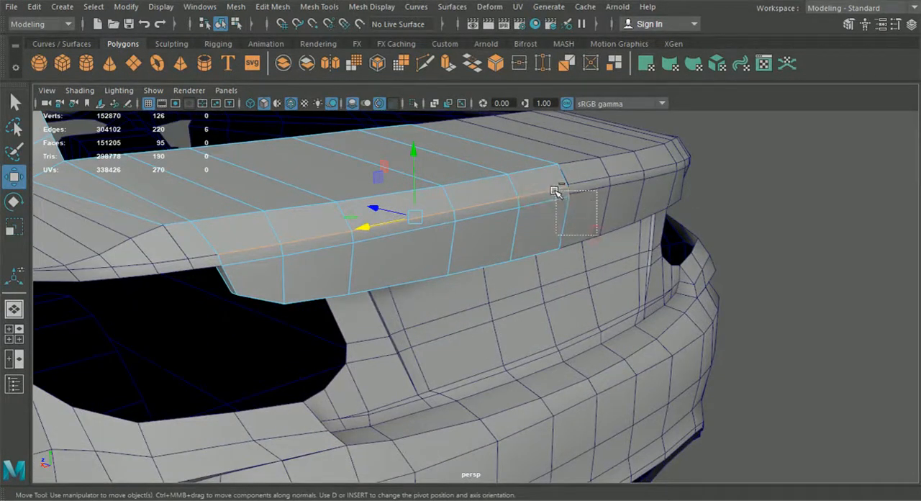
left_click_drag(558, 193, 590, 293, "alt")
key("ctrl+e")
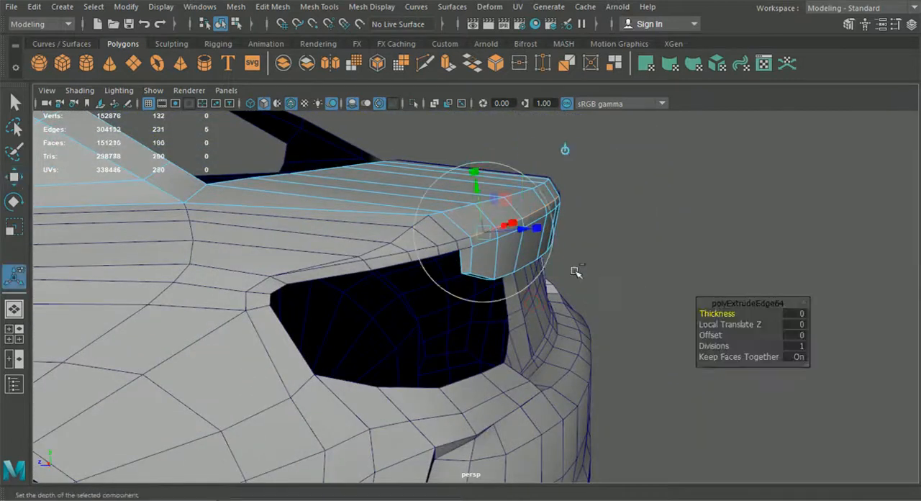
left_click(562, 148)
mouse_move(522, 168)
left_mouse_down()
mouse_move(572, 181)
mouse_move(538, 175)
left_mouse_up()
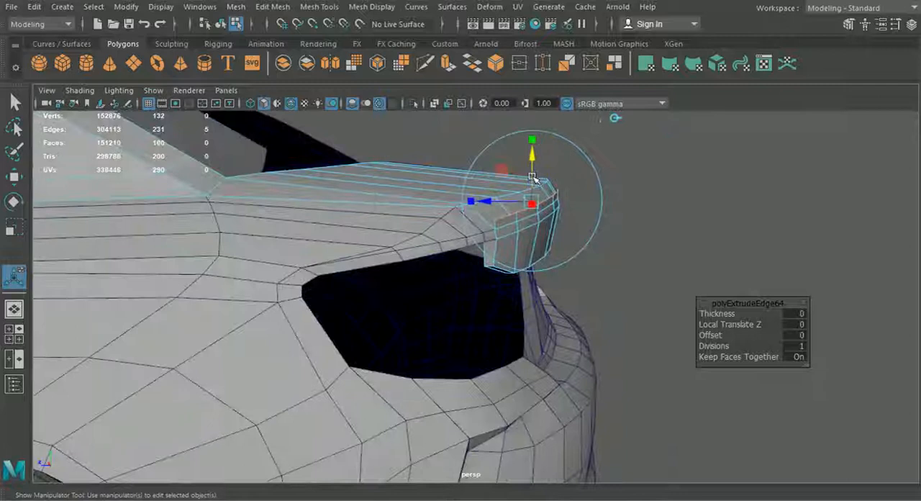
left_click_drag(530, 161, 530, 161)
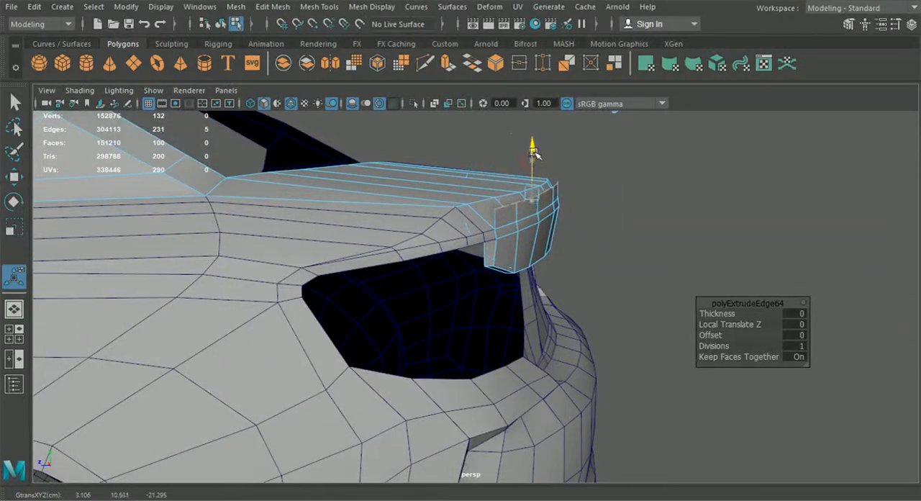
left_click_drag(534, 151, 533, 151)
left_click_drag(533, 151, 539, 251, "alt")
Extrude the five edges along the spoiler's upper crease to form a second strip facing the raised lip.
left_click(526, 207)
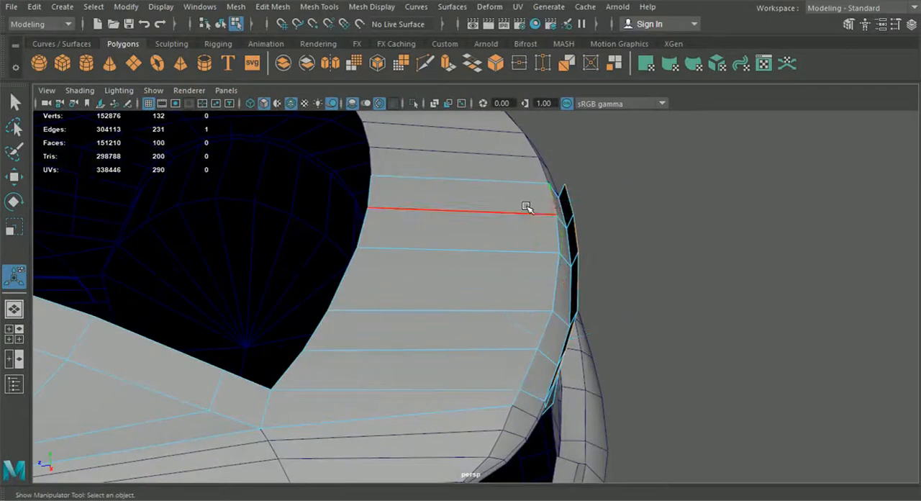
left_click(15, 103)
left_click_drag(419, 271, 507, 223, "alt")
left_click(508, 222, "shift")
left_click(456, 249, "shift")
left_click(387, 278, "shift")
left_click(336, 295, "shift")
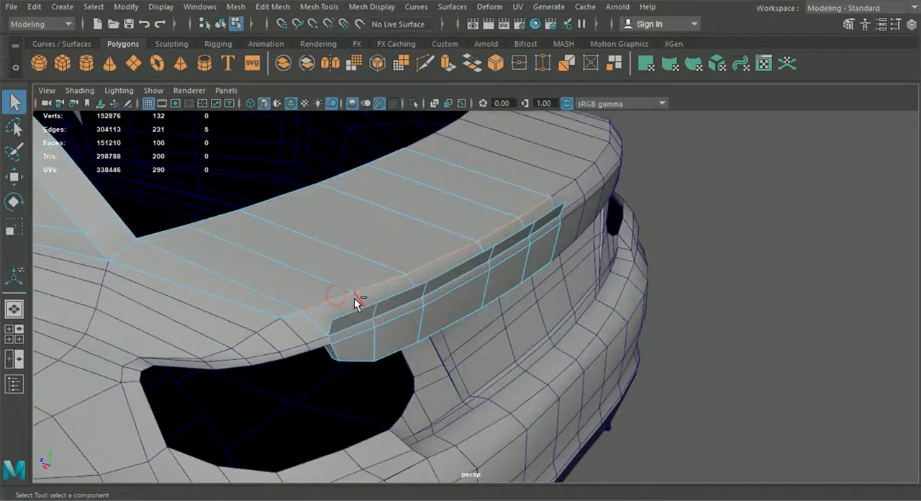
key("ctrl+e")
left_click_drag(405, 224, 469, 232, "alt")
Reverse the normals of the five faces in the strip extruded from the spoiler's upper crease.
right_click_drag(401, 233, 397, 144)
left_click_drag(415, 208, 474, 251, "alt")
mouse_move(525, 315)
left_mouse_down()
mouse_move(559, 225)
mouse_move(560, 193)
left_mouse_up()
left_click(371, 6)
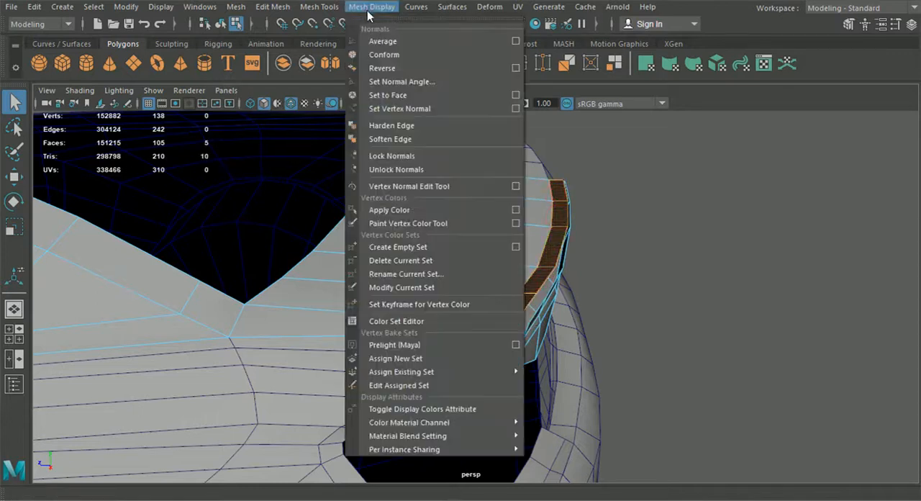
left_click(407, 68)
left_click_drag(461, 244, 742, 256, "alt")
mouse_move(678, 263)
left_mouse_down("alt")
mouse_move(668, 255)
mouse_move(503, 259)
mouse_move(651, 267)
mouse_move(715, 256)
mouse_move(693, 259)
left_mouse_up("alt")
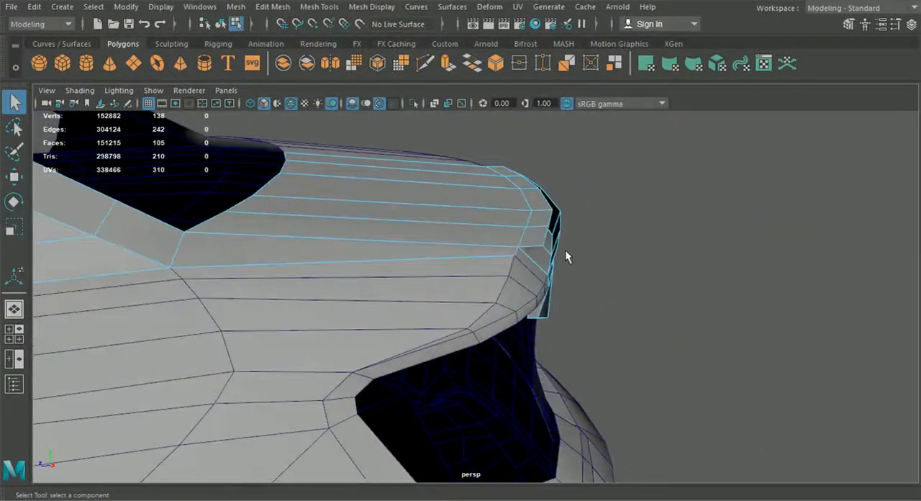
Extract the ten faces of the spoiler's top strip and rear raised lip from the body mesh.
left_click(531, 233)
left_click_drag(535, 248, 464, 257, "alt")
left_click(418, 273, "shift")
left_click(455, 249, "shift")
left_click(487, 204, "shift")
left_click(508, 177, "shift")
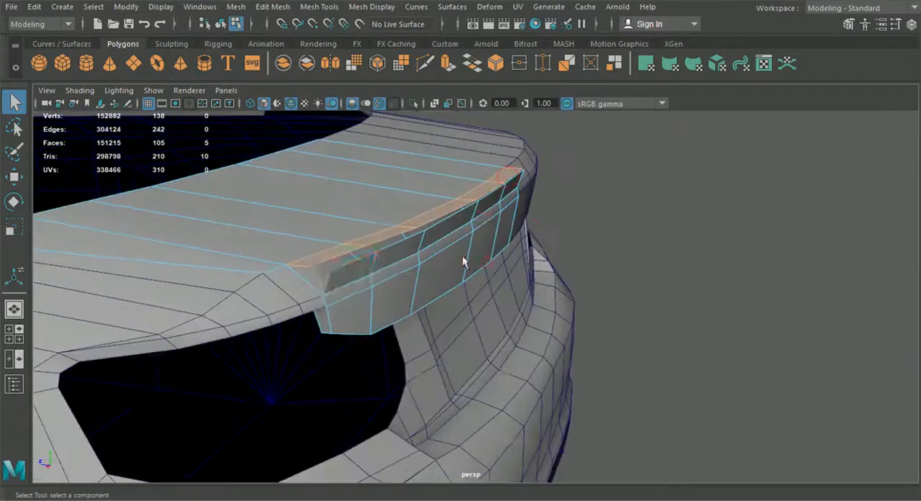
left_click(342, 282, "shift")
left_click(382, 267, "shift")
left_click(432, 236, "shift")
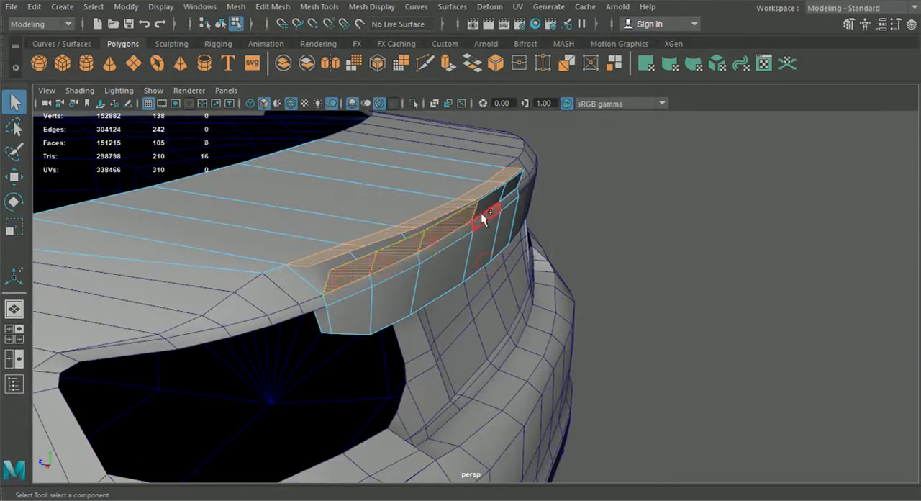
left_click_drag(488, 234, 455, 244, "alt")
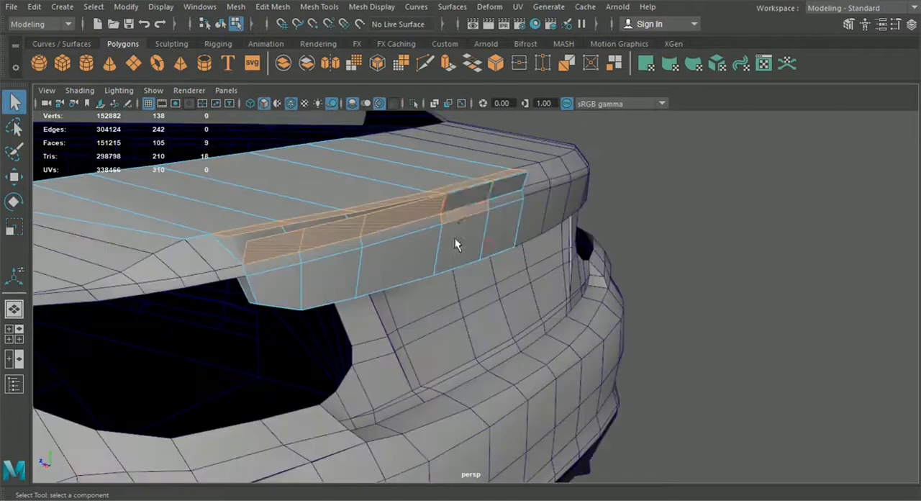
left_click(466, 203, "shift")
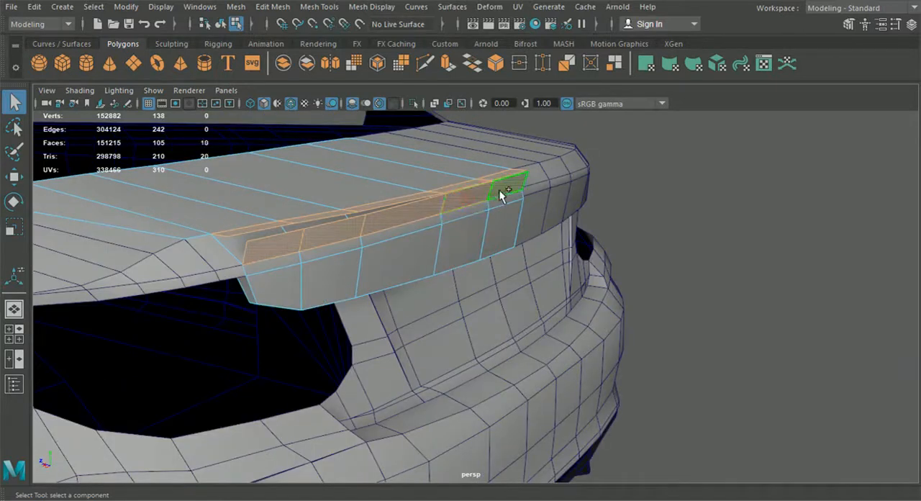
left_click(273, 6)
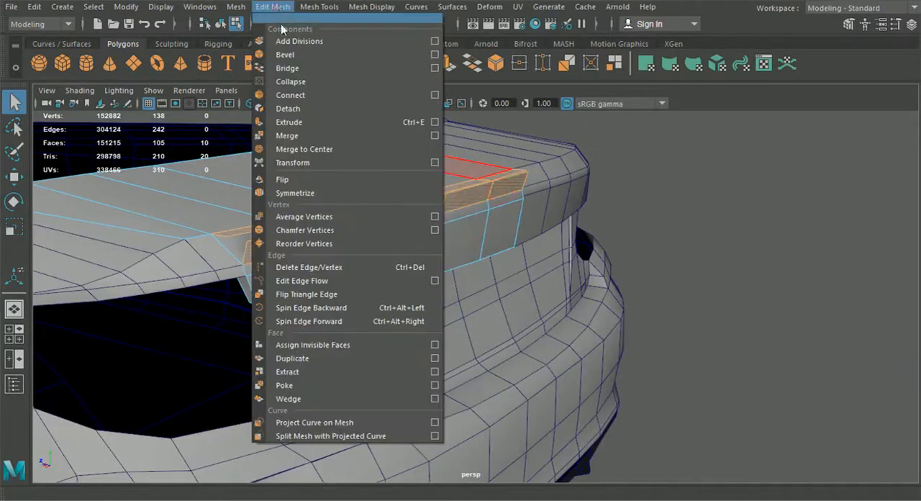
left_click(329, 357)
left_click(727, 193)
Combine the two extracted spoiler strips into a single mesh.
left_click_drag(504, 248, 565, 255, "alt")
left_click(428, 204)
left_click_drag(414, 250, 449, 264, "alt")
left_click(514, 213, "shift")
left_click_drag(517, 263, 495, 262, "alt")
left_click(260, 7)
mouse_move(228, 7)
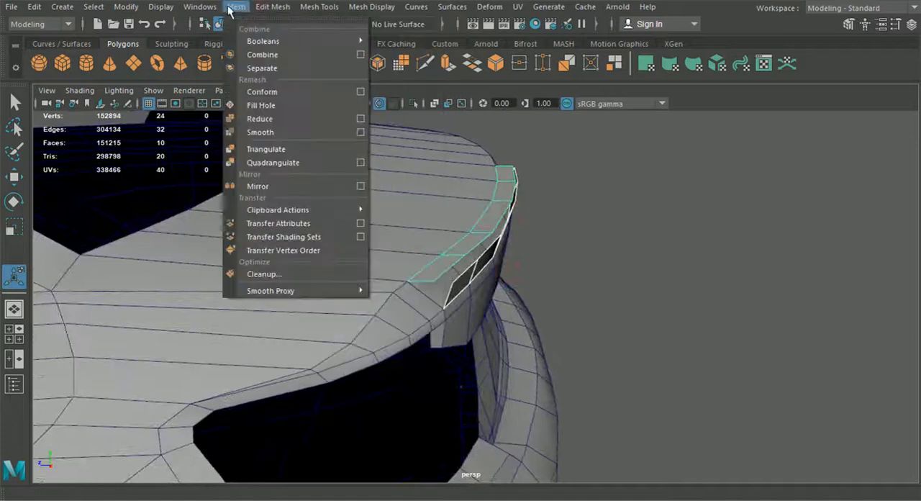
left_click(266, 54)
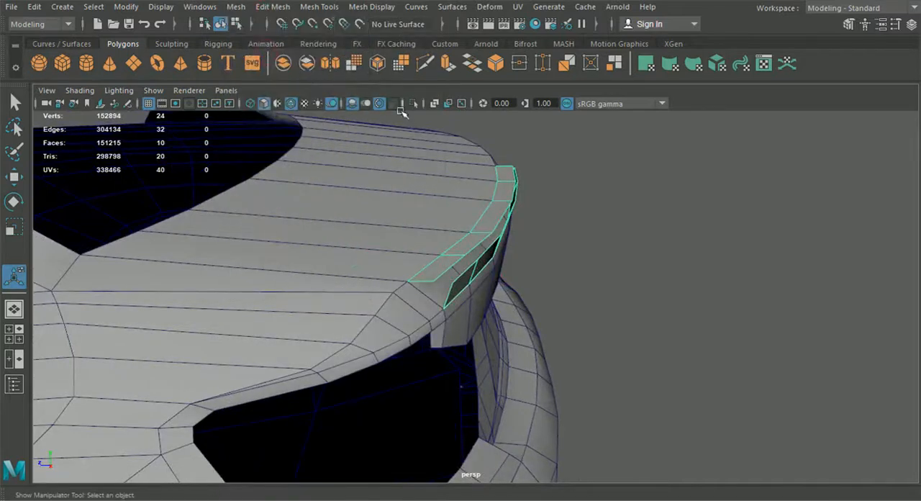
Isolate the combined spoiler strips and bridge the end pair of facing edges between the top strip and the raised lip.
left_click(412, 105)
left_click_drag(414, 242, 490, 222, "alt")
right_click_drag(512, 192, 498, 71)
left_click_drag(502, 215, 496, 179, "alt")
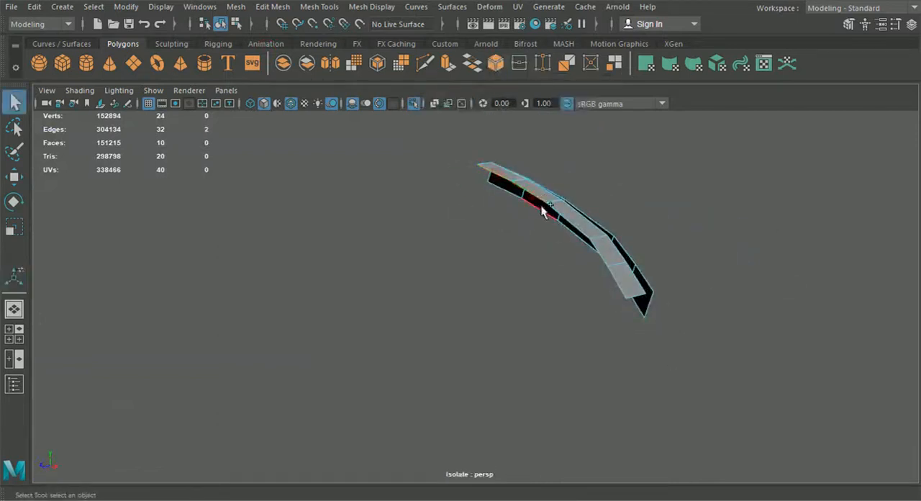
left_click(502, 191, "shift")
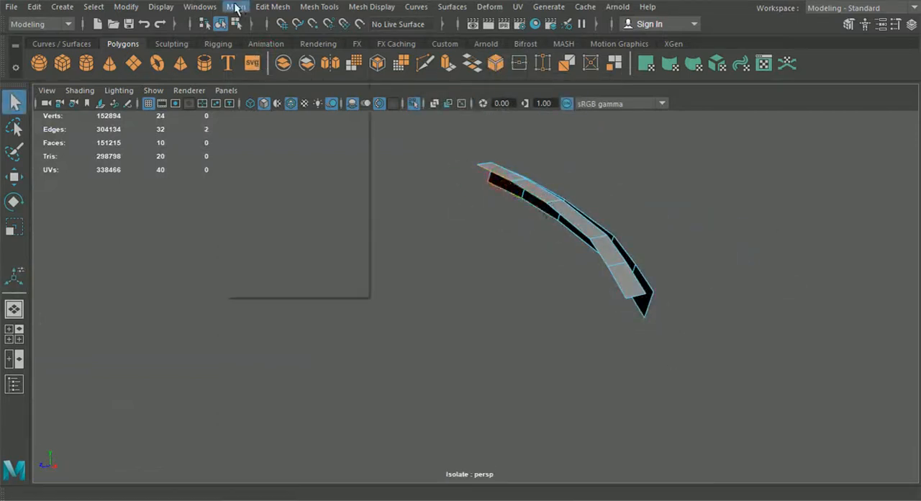
left_click(270, 6)
left_click(289, 69)
Try to bridge the second pair of facing edges between the spoiler strips and undo the attempt.
left_click_drag(494, 261, 545, 199, "alt")
left_click(540, 179)
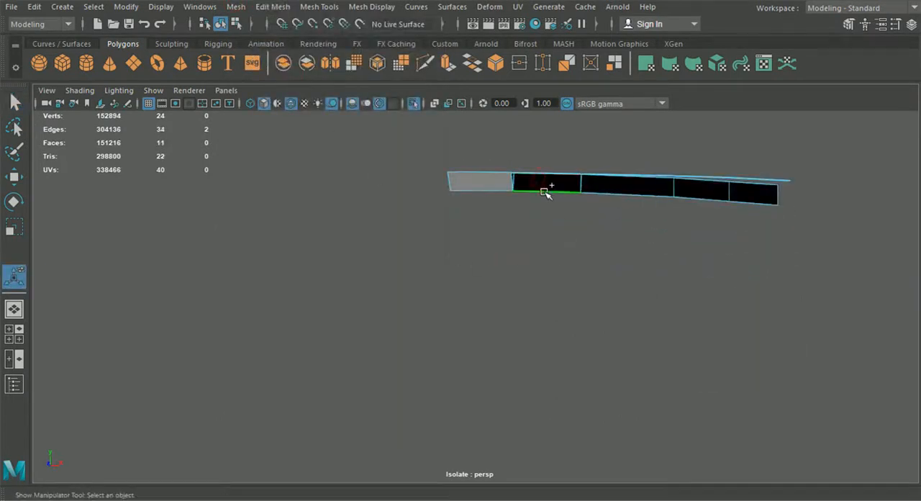
key("g")
left_click_drag(567, 245, 507, 304, "alt")
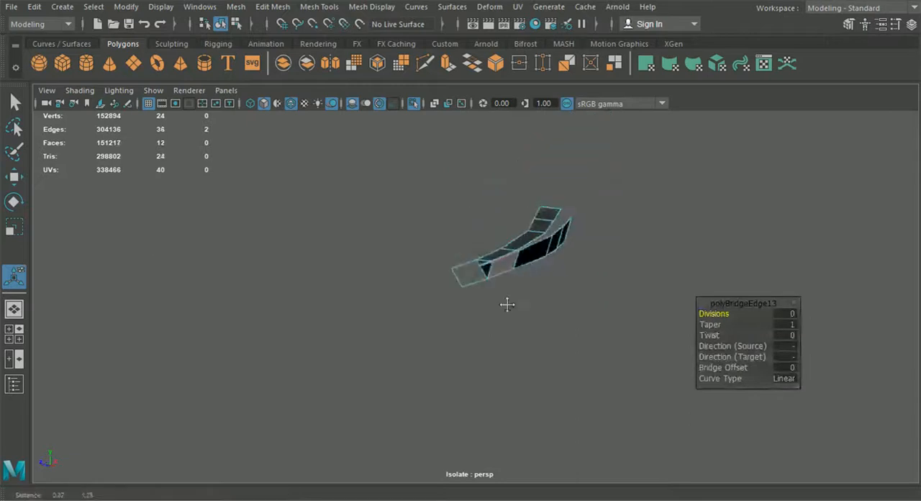
scroll(503, 339, "up", 10)
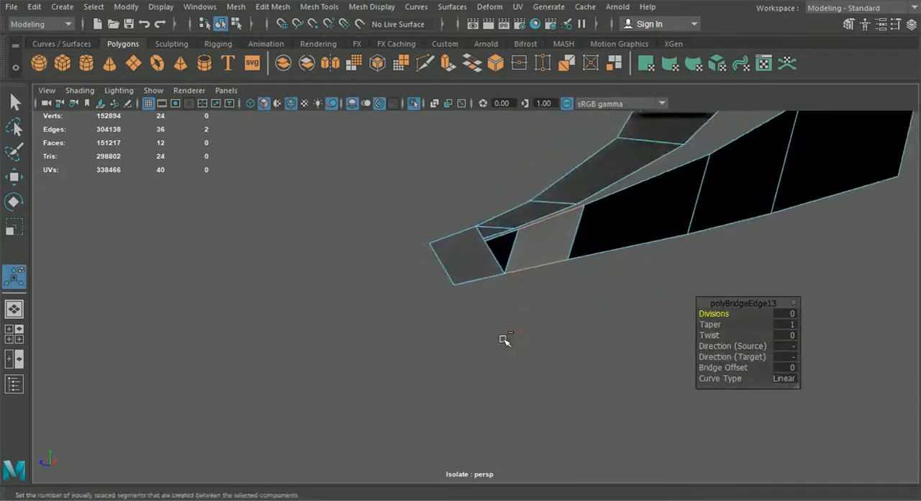
key("ctrl+z")
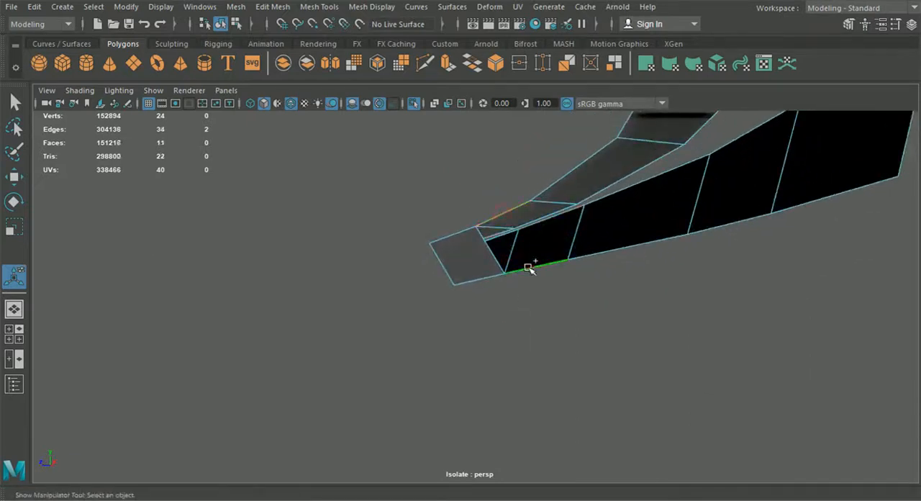
Bridge the remaining four pairs of facing edges between the spoiler's top strip and raised lip to close the underside.
key("g")
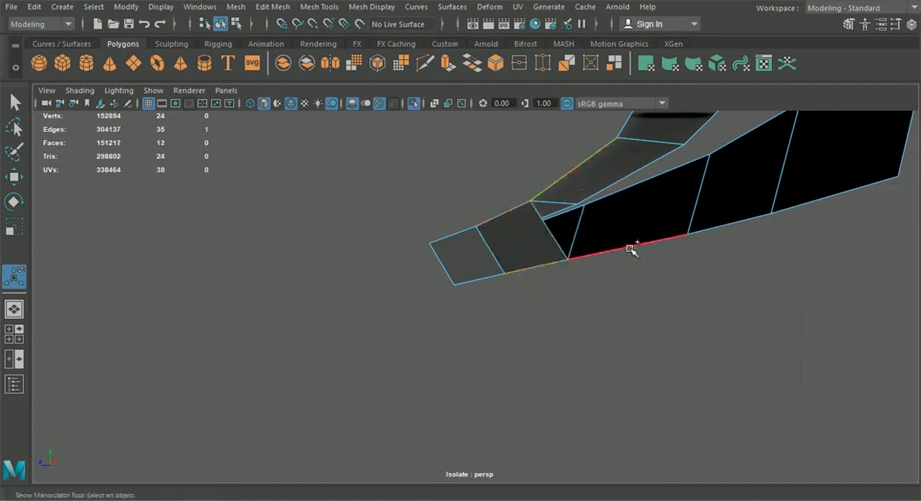
key("g")
scroll(629, 255, "down", 4)
left_click_drag(547, 294, 457, 306, "alt")
left_click(461, 321)
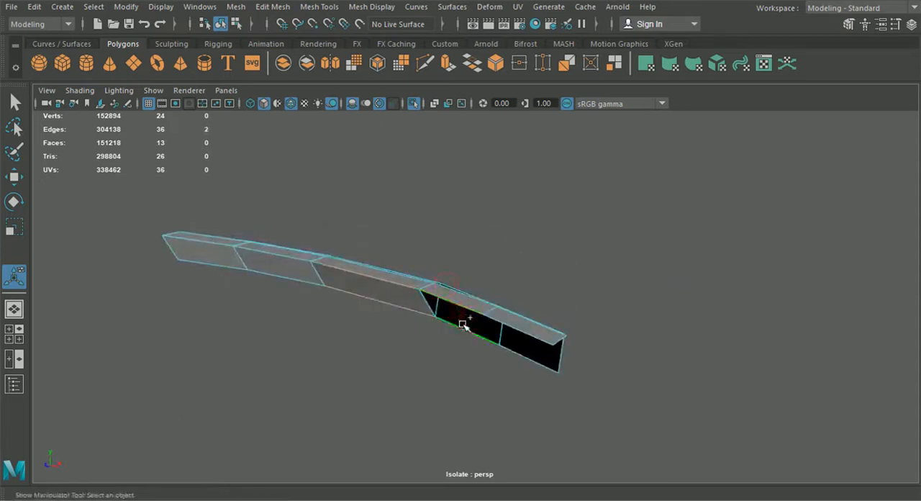
key("g")
left_click(529, 355)
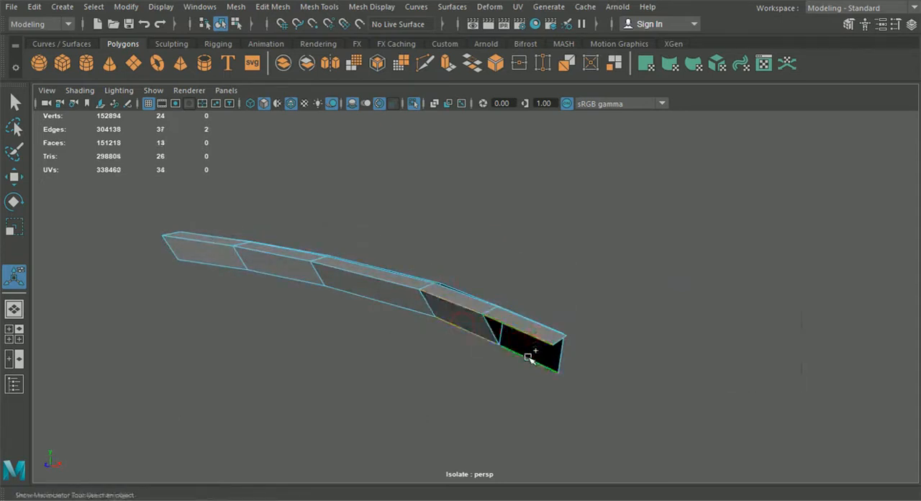
key("g")
Snap the top strip's first three rear vertices from the outer end onto the matching vertices of the raised lip.
left_click_drag(527, 391, 403, 317, "alt")
right_click(349, 263)
right_click_drag(347, 256, 283, 101)
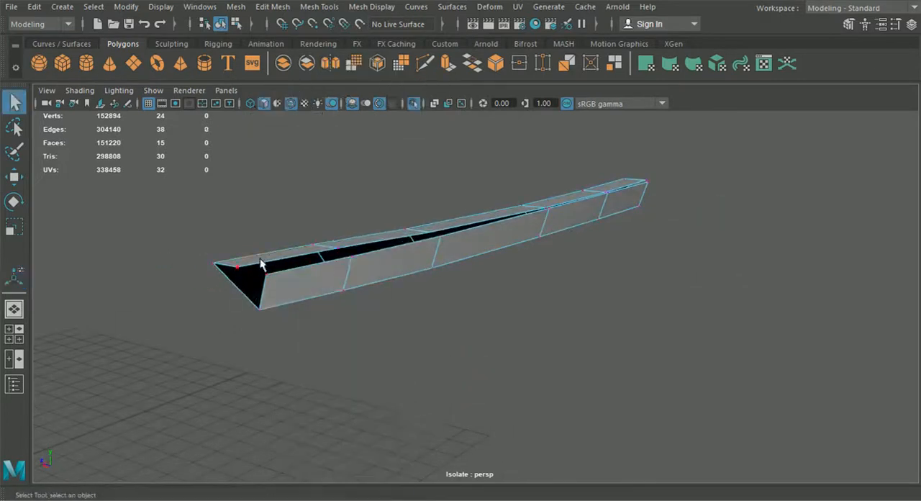
left_click(16, 202)
left_click(14, 176)
left_click_drag(216, 303, 271, 272, "alt")
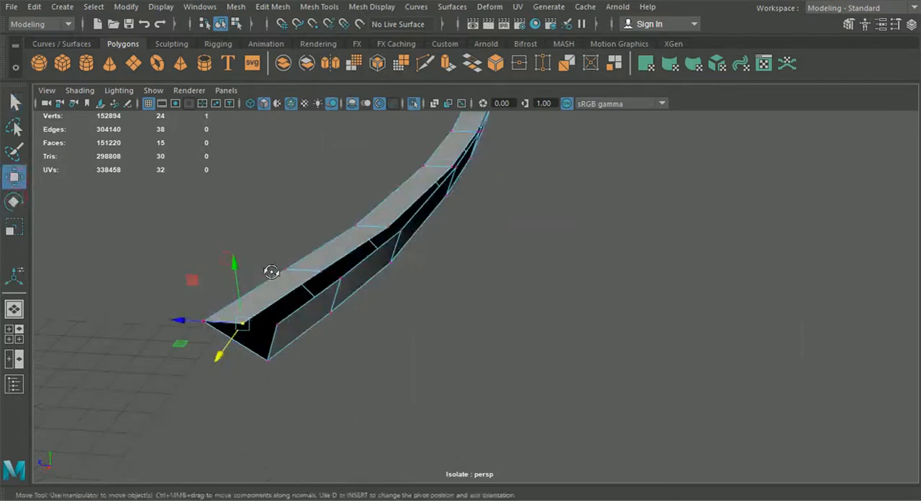
left_click(279, 327)
left_click(324, 270)
left_click_drag(324, 270, 401, 229)
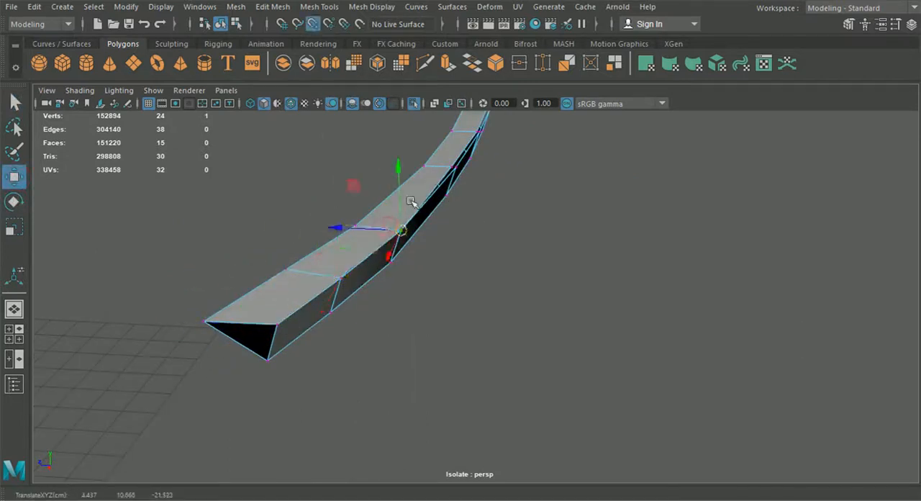
Snap the top strip's remaining three rear vertices onto the raised lip's upper vertices, up to the car's centre.
left_click(447, 166)
key("v")
left_click_drag(449, 167, 455, 169)
left_click_drag(461, 230, 444, 221, "alt")
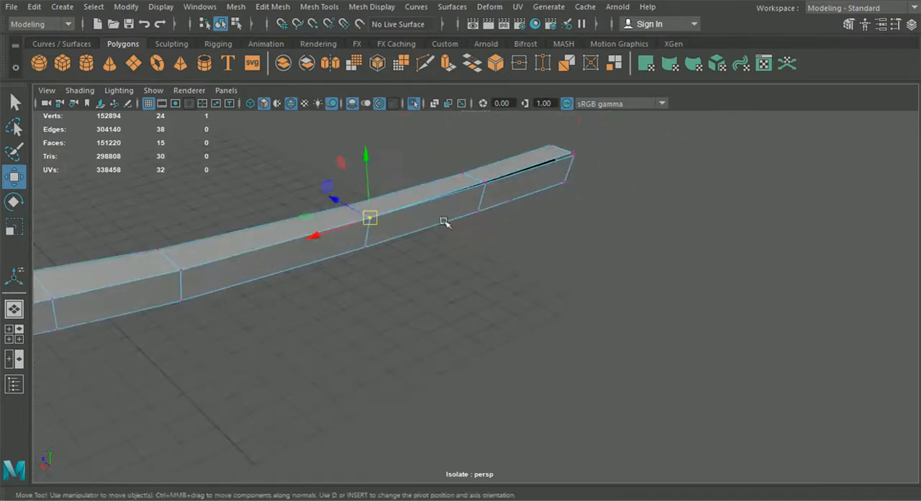
left_click(485, 176)
key("v")
left_click_drag(491, 184, 491, 185)
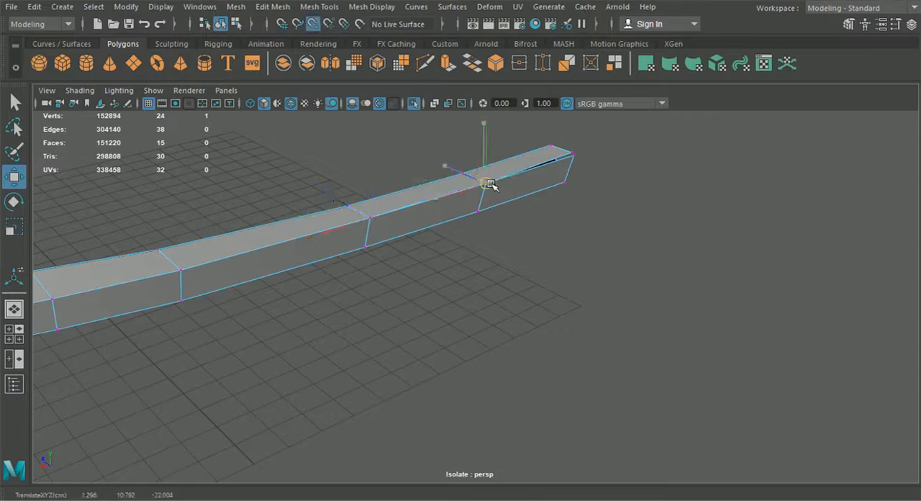
left_click(572, 152)
key("v")
left_click_drag(575, 152, 580, 155)
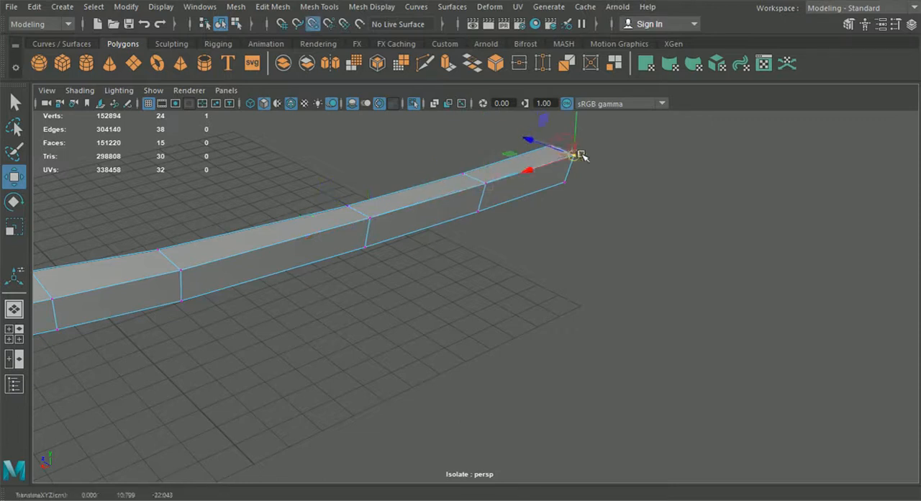
Merge the six overlapping vertex pairs along the spoiler's rear upper edge with a distance threshold of 0.01.
right_click_drag(578, 162, 539, 241, "alt")
left_click_drag(539, 240, 399, 314, "alt")
left_click(66, 368, "shift")
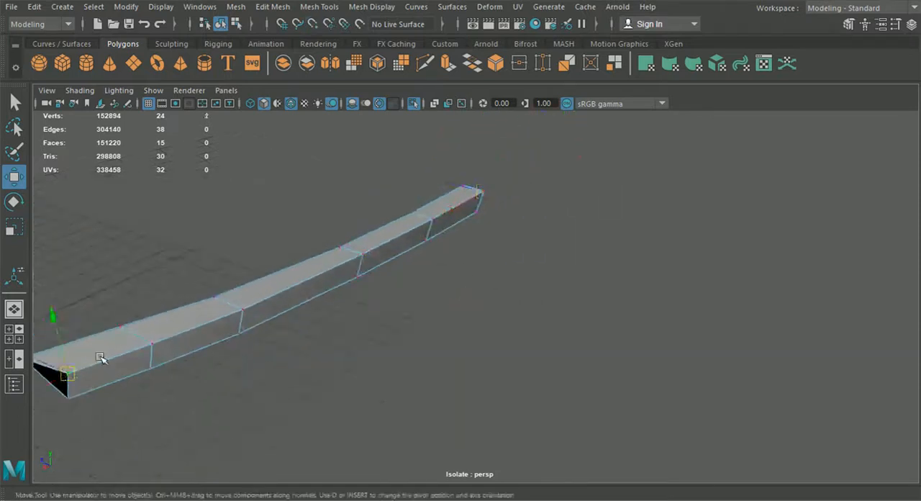
left_click(272, 7)
left_click(283, 135)
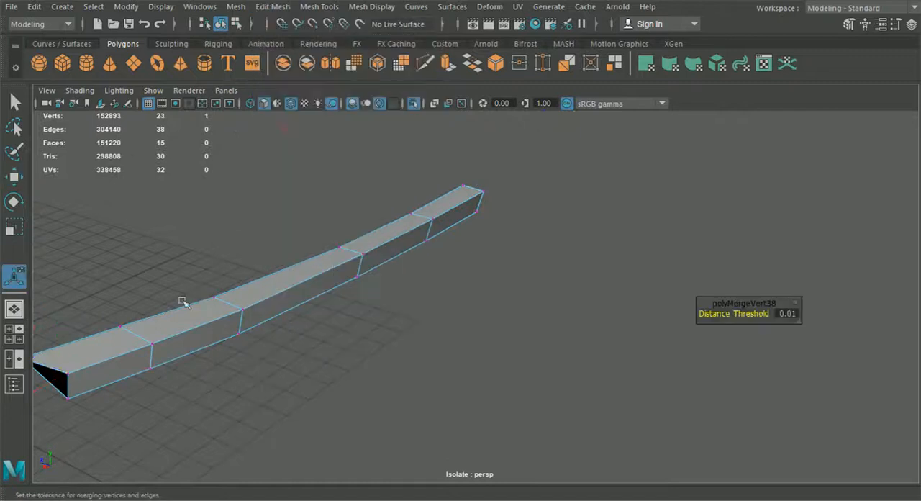
left_click_drag(146, 338, 162, 352)
key("g")
left_click_drag(232, 302, 250, 318)
key("g")
left_click_drag(351, 247, 376, 264)
key("g")
left_click_drag(423, 213, 443, 225)
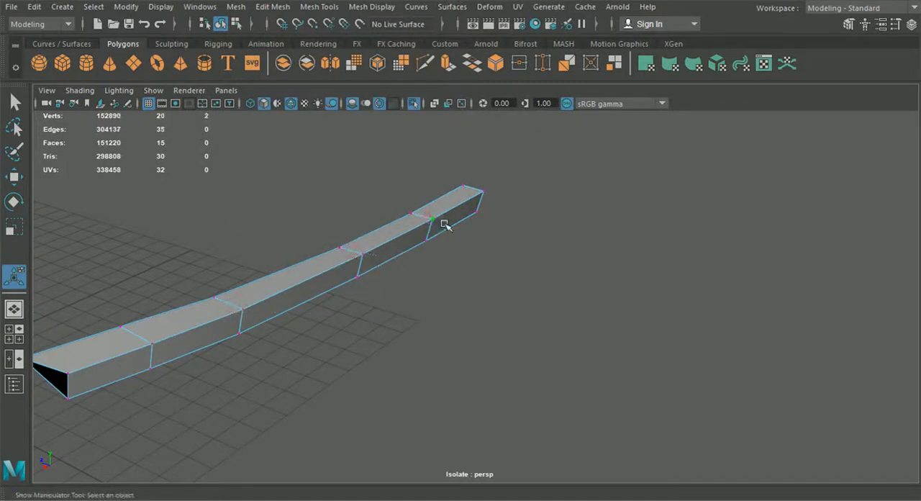
key("g")
left_click_drag(477, 186, 496, 206)
key("g")
Fill the open triangular hole at the spoiler's outer end.
scroll(504, 300, "down", 3)
mouse_move(505, 299)
left_mouse_down("alt")
mouse_move(527, 294)
mouse_move(505, 296)
left_mouse_up("alt")
middle_click_drag(506, 296, 518, 281, "alt")
left_click_drag(518, 282, 367, 308, "alt")
right_click_drag(367, 308, 365, 233)
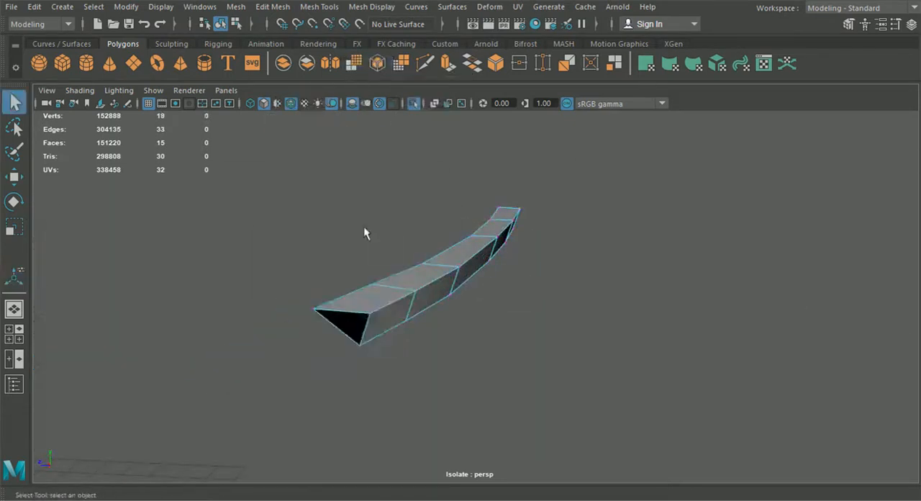
left_click(265, 8)
mouse_move(242, 10)
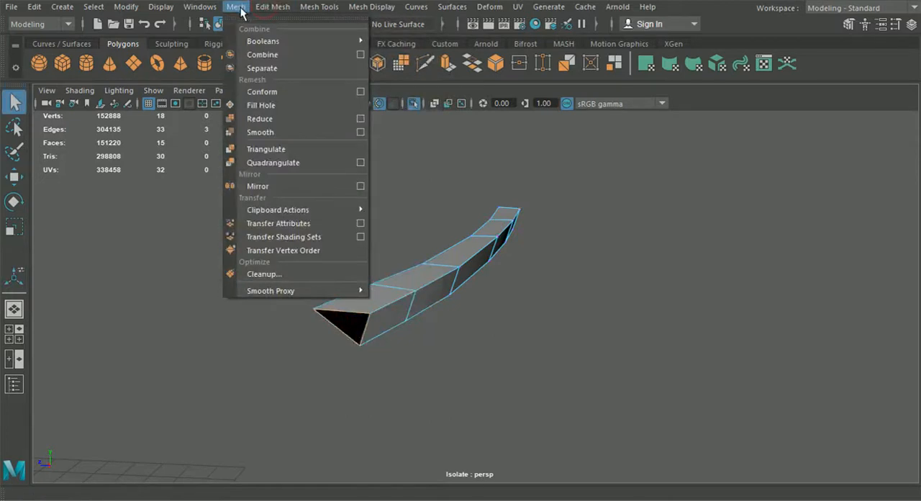
left_click(263, 106)
Insert an edge loop running lengthwise through the spoiler's top faces.
left_click_drag(301, 222, 341, 228, "alt")
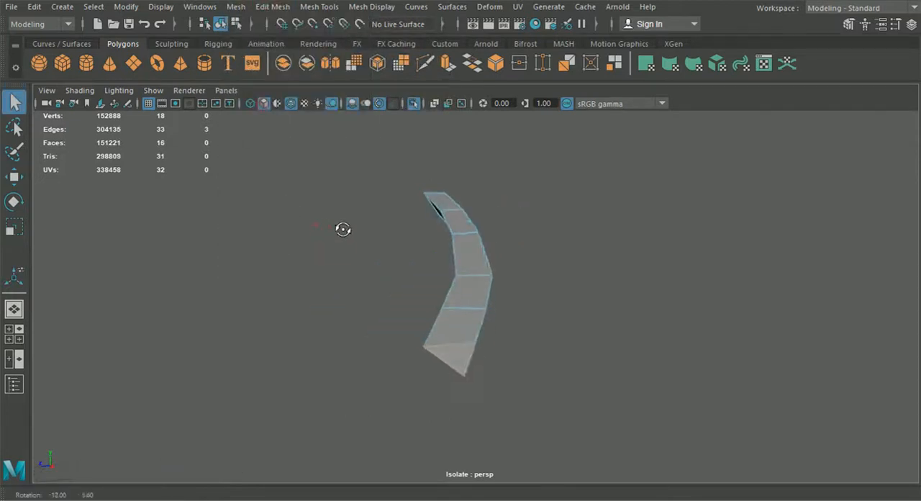
left_click(272, 6)
mouse_move(319, 7)
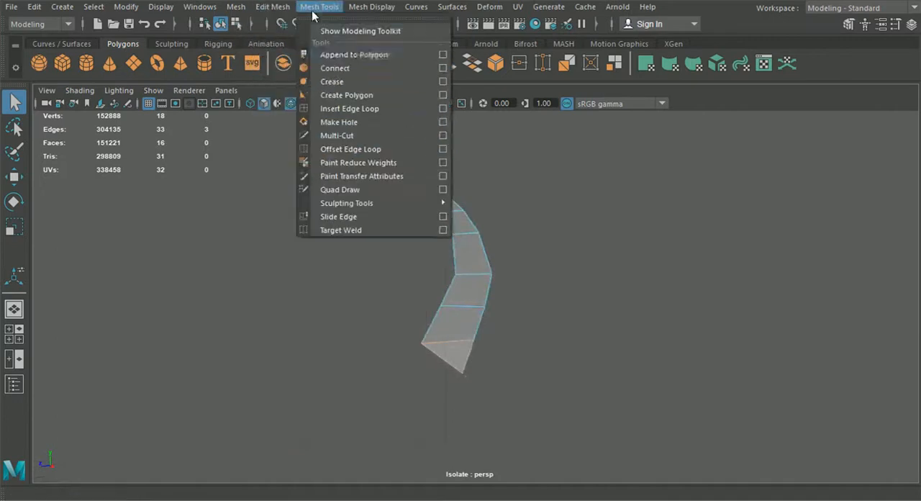
left_click(350, 109)
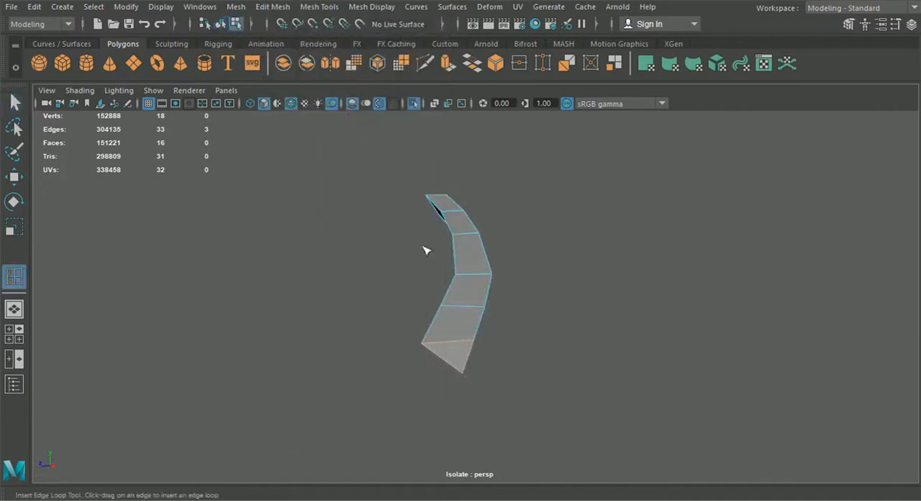
left_click(471, 310)
Raise the spoiler's lengthwise edge loop slightly to give its top surface a gentle crown.
left_click(15, 176)
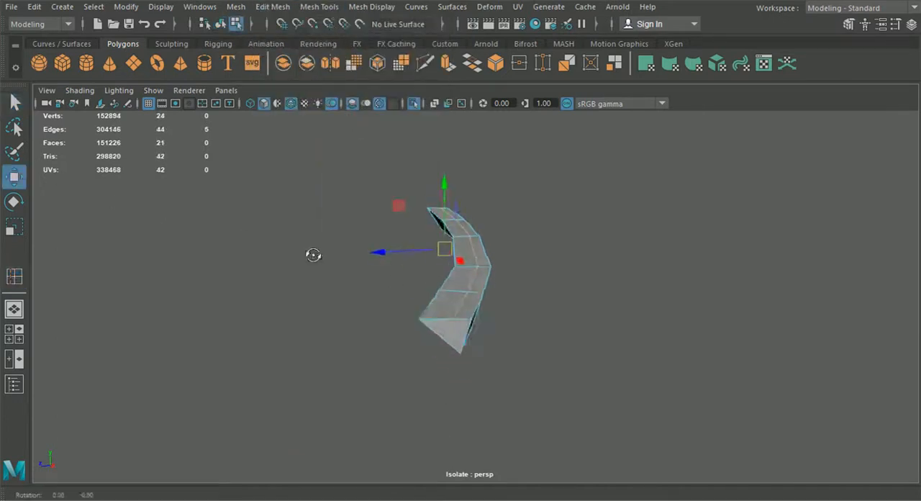
left_click_drag(447, 183, 447, 186)
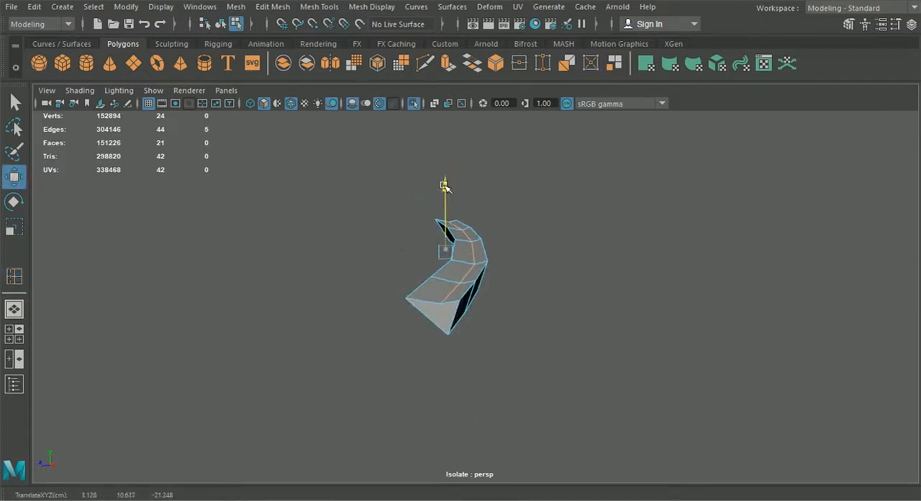
left_click_drag(449, 205, 530, 263, "alt")
left_click_drag(454, 213, 393, 228, "alt")
scroll(439, 218, "up", 4)
left_click_drag(419, 155, 416, 146)
Return to object mode, deselect the spoiler and end its isolation to show the whole car.
key("F8")
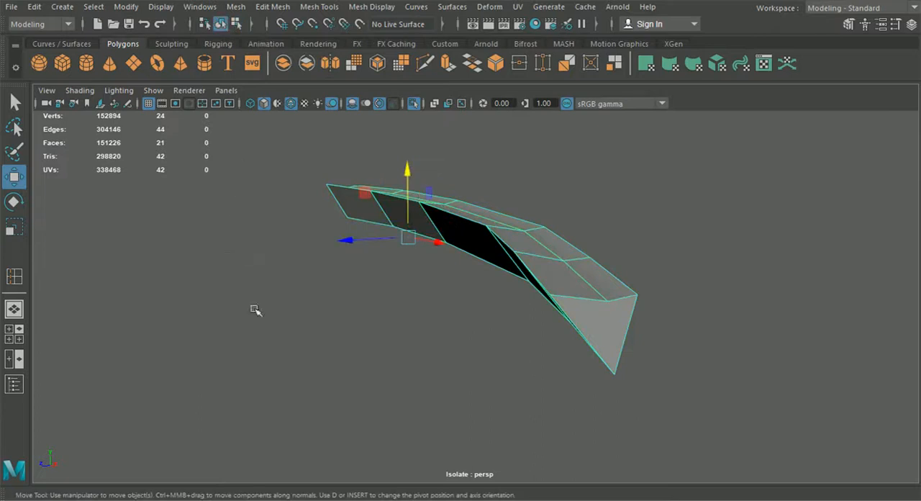
left_click(272, 334)
left_click_drag(305, 344, 337, 276, "alt")
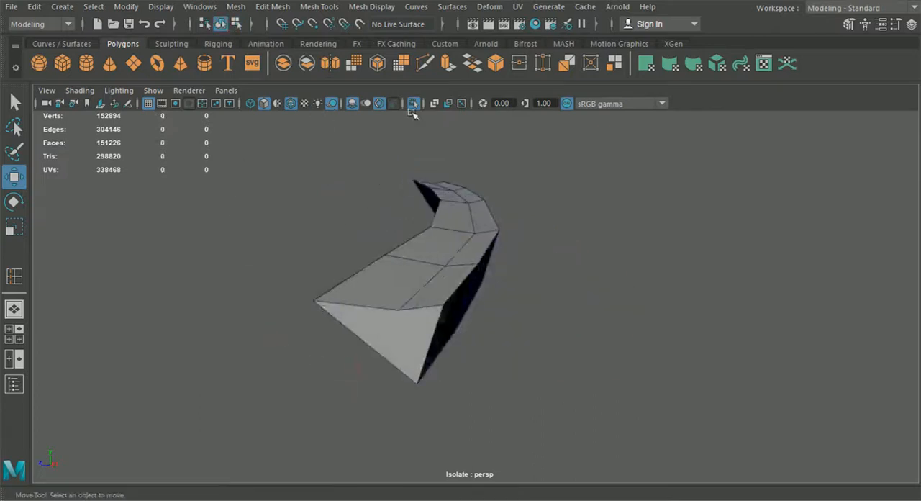
left_click(412, 106)
mouse_move(465, 290)
left_mouse_down("alt")
mouse_move(341, 291)
mouse_move(271, 315)
mouse_move(410, 290)
mouse_move(447, 300)
mouse_move(301, 294)
mouse_move(281, 273)
mouse_move(540, 295)
mouse_move(315, 284)
mouse_move(482, 307)
mouse_move(574, 304)
mouse_move(549, 313)
mouse_move(515, 359)
mouse_move(556, 350)
mouse_move(576, 304)
mouse_move(393, 312)
mouse_move(445, 305)
left_mouse_up("alt")
scroll(273, 318, "down", 3)
scroll(447, 300, "down", 5)
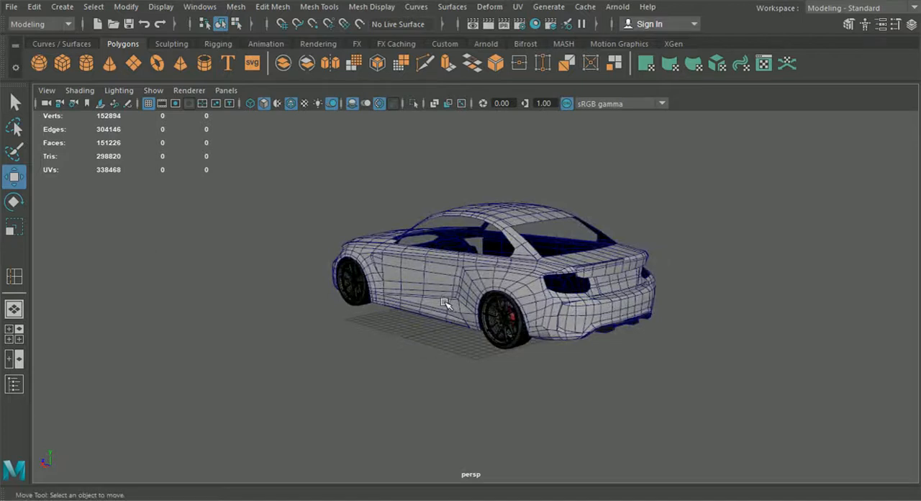
mouse_move(452, 290)
left_mouse_down("alt")
mouse_move(461, 266)
mouse_move(508, 216)
left_mouse_up("alt")
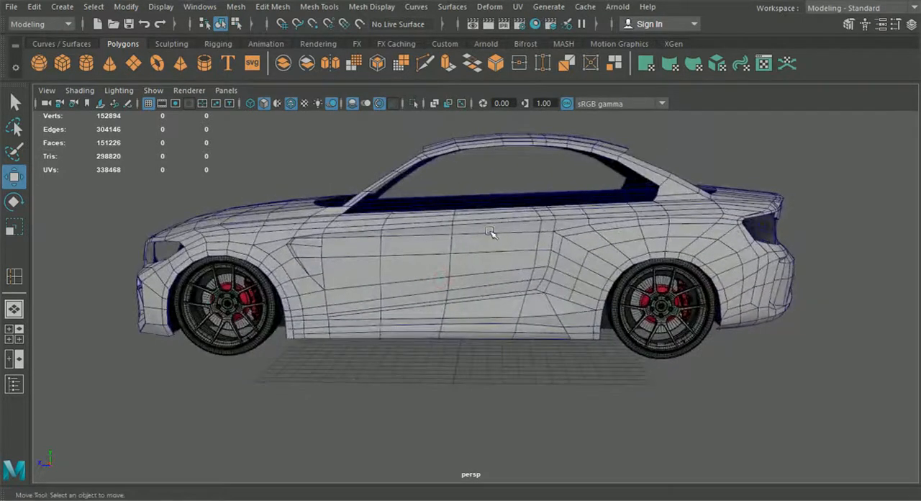
In the side view, insert two vertical edge loops through the door panel, at the handle's front end and near its rear.
left_click(14, 333)
key("space")
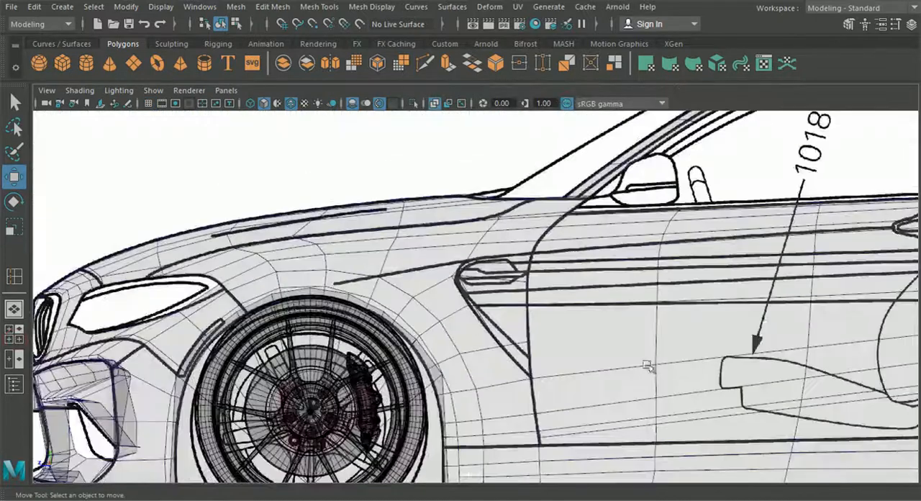
middle_click_drag(764, 324, 382, 323, "alt")
left_click(497, 267)
middle_click_drag(539, 278, 493, 294, "alt")
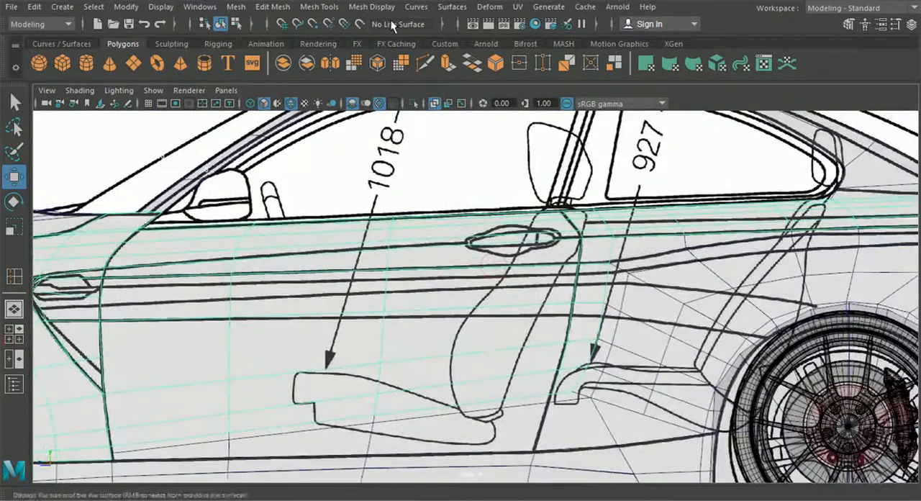
left_click(319, 7)
left_click(360, 109)
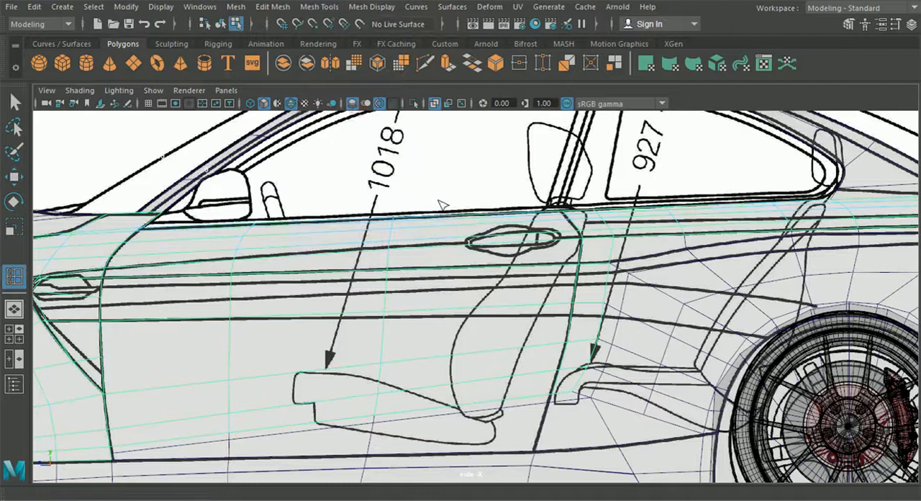
scroll(441, 205, "up", 5)
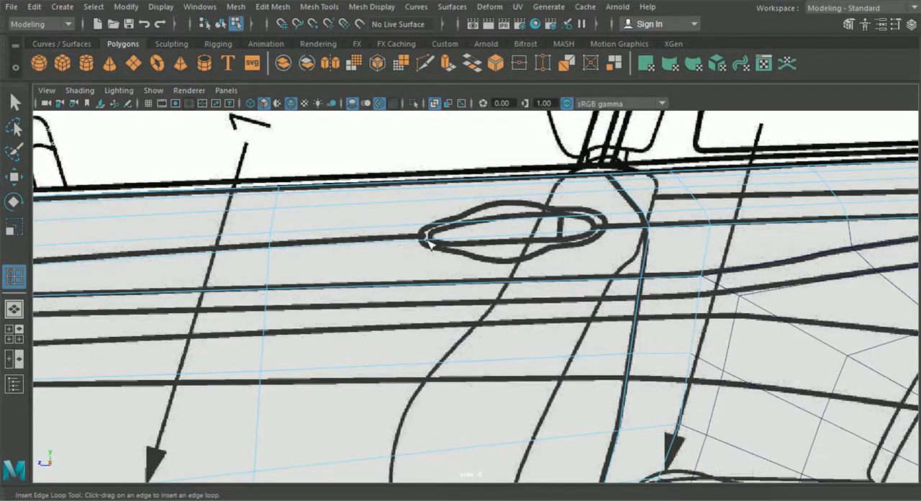
left_click(428, 240)
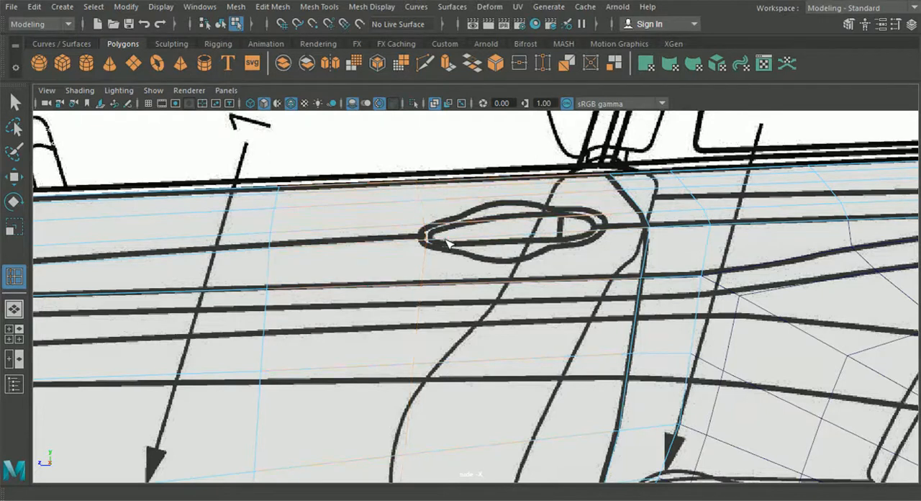
left_click(549, 234)
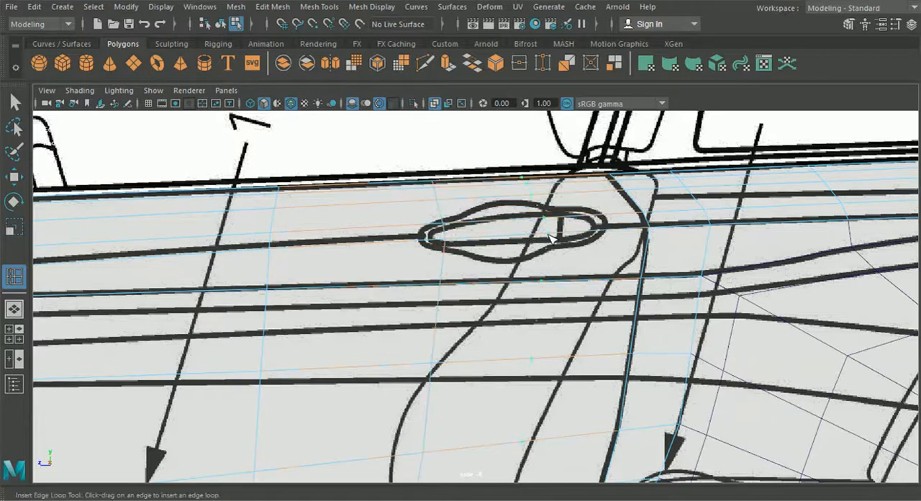
left_click(552, 234, "ctrl")
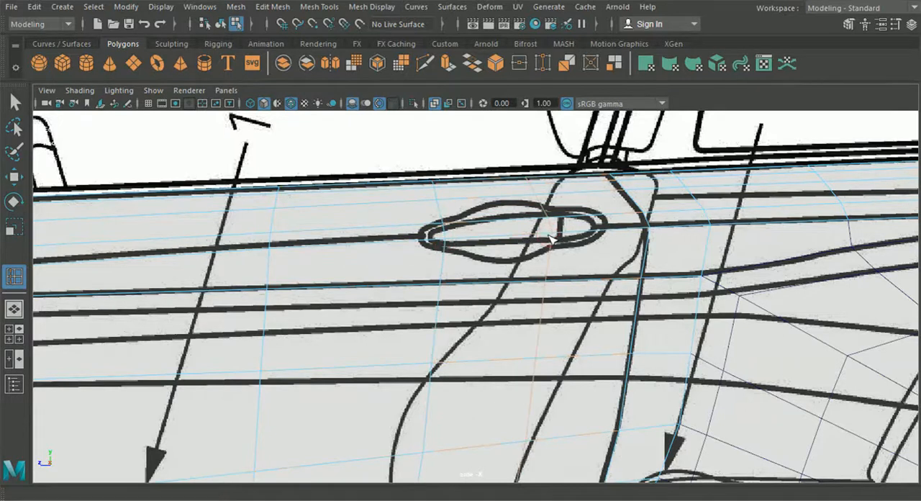
Inspect the seam between the door and the lower side panel in perspective, where the new door loops end.
left_click(17, 310)
left_click_drag(457, 303, 453, 333, "alt")
scroll(516, 374, "up", 5)
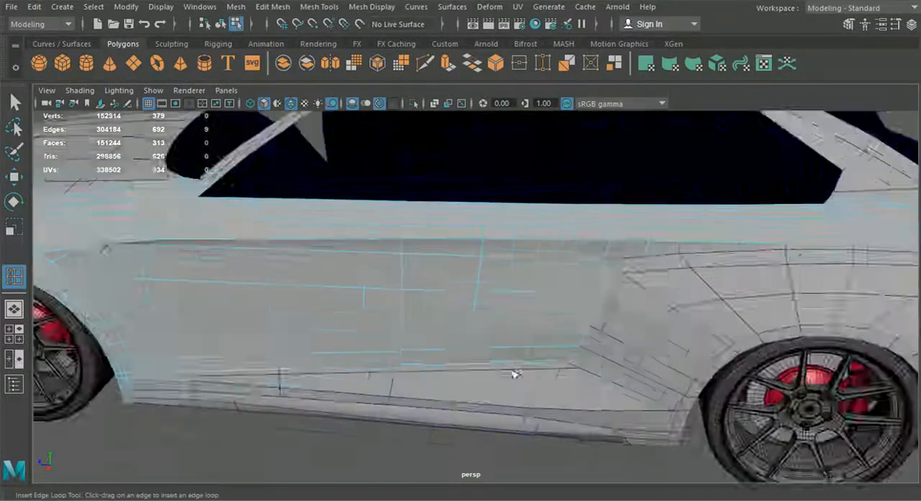
scroll(516, 374, "up", 2)
left_click(496, 398)
left_click_drag(496, 398, 530, 365, "alt")
scroll(534, 352, "up", 5)
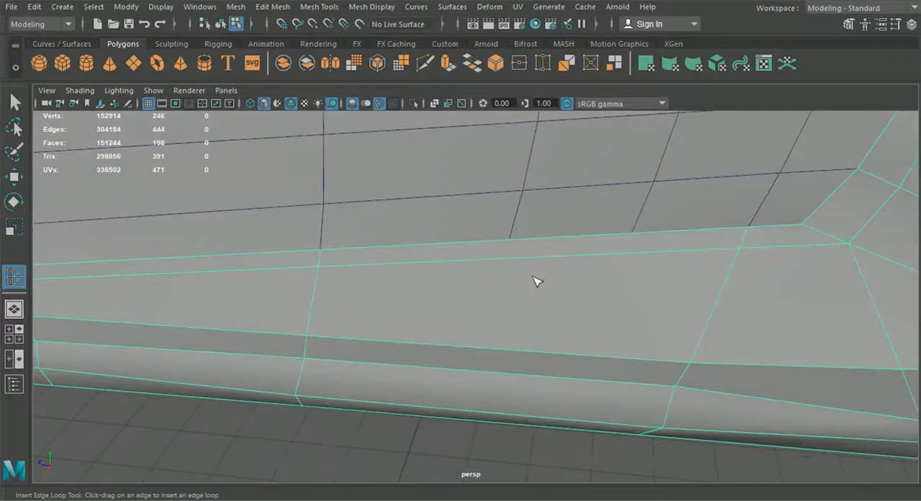
scroll(411, 343, "down", 5)
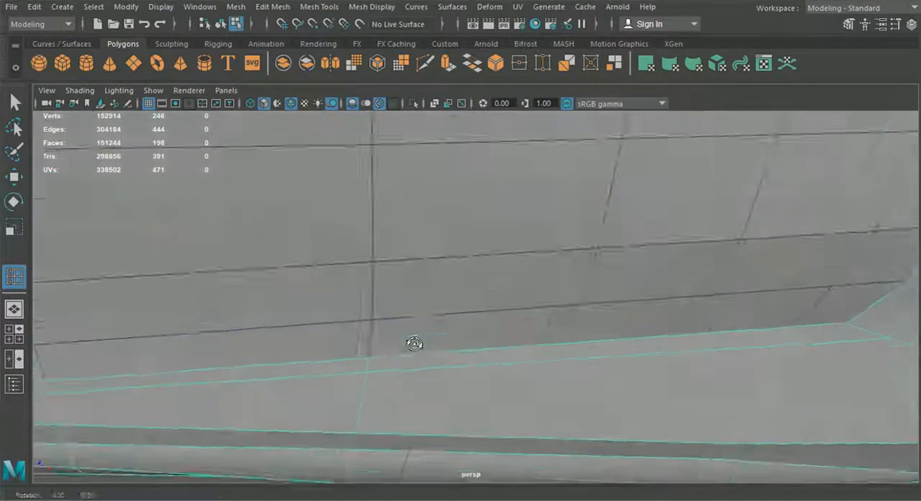
Examine the door handle's blueprint outline against the body in the top view and leave the Insert Edge Loop tool.
left_click(14, 334)
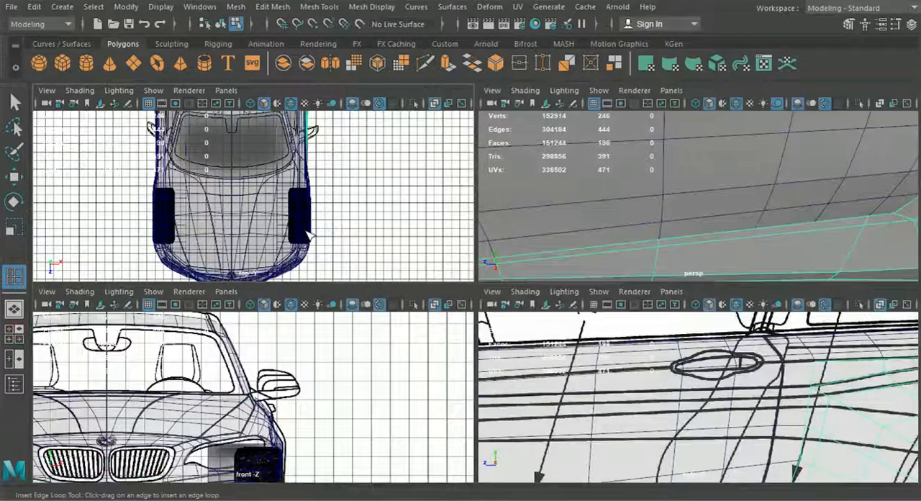
key("space")
scroll(389, 216, "down", 3)
middle_click_drag(515, 119, 476, 365, "alt")
scroll(454, 288, "up", 9)
scroll(455, 281, "up", 3)
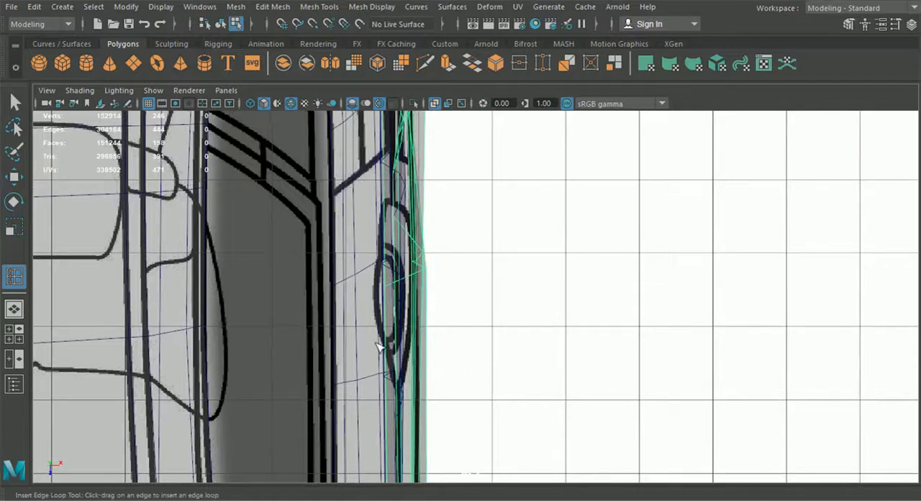
left_click(14, 309)
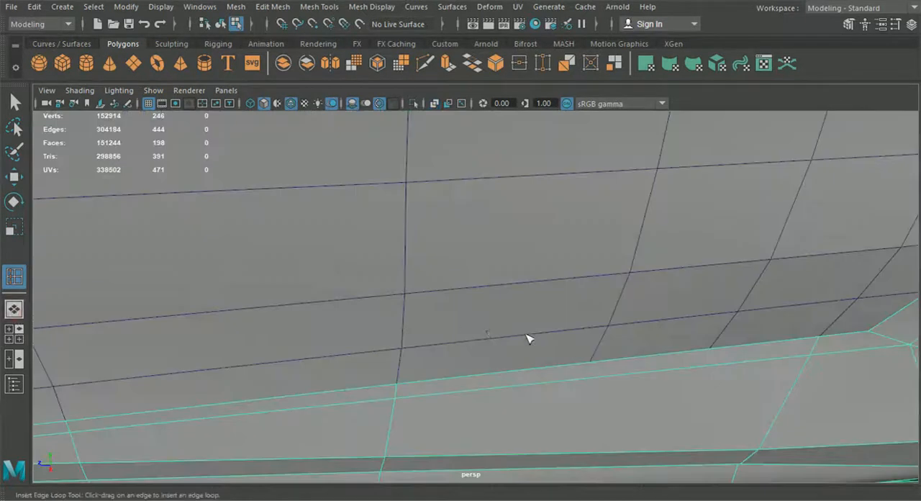
scroll(529, 324, "down", 5)
key("q")
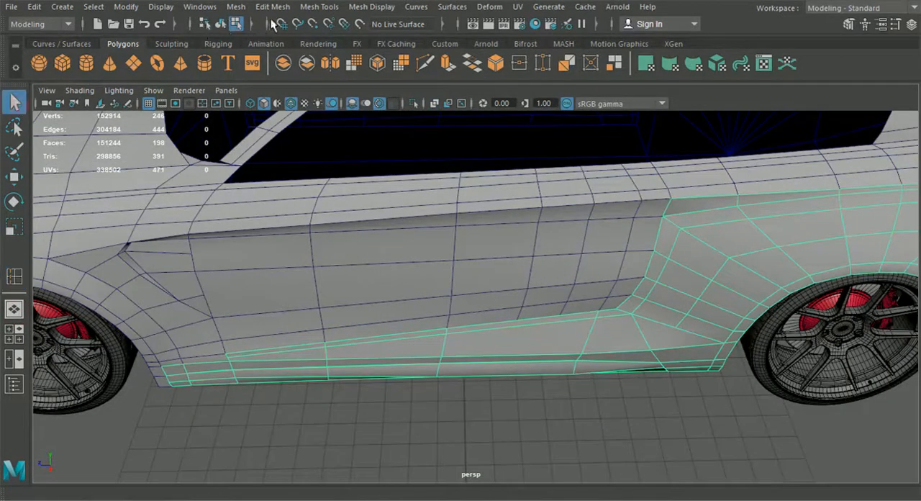
Highlight the door faces over the handle outline, compare their position with the top-view blueprint, and clear the selection.
left_click(480, 221)
right_click_drag(534, 236, 534, 136)
left_click(13, 333)
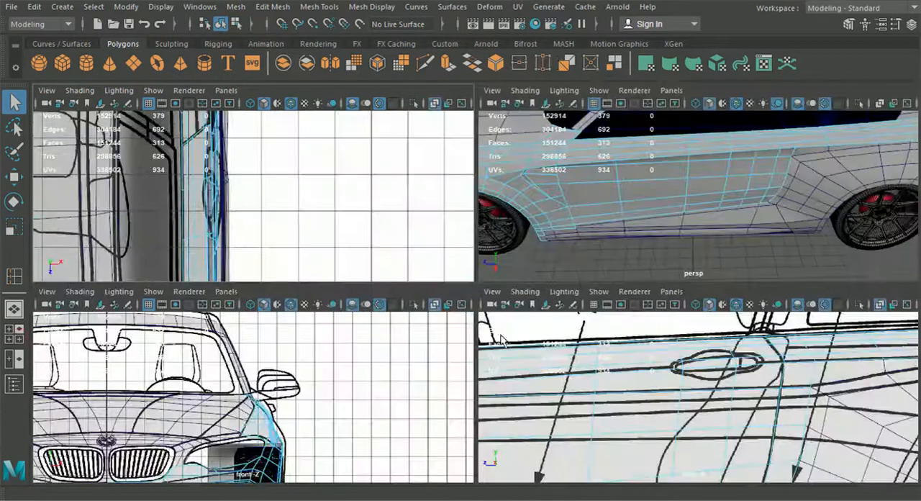
left_click(714, 375)
left_click(712, 364, "shift")
left_click(709, 354, "shift")
middle_click_drag(219, 210, 222, 215, "alt")
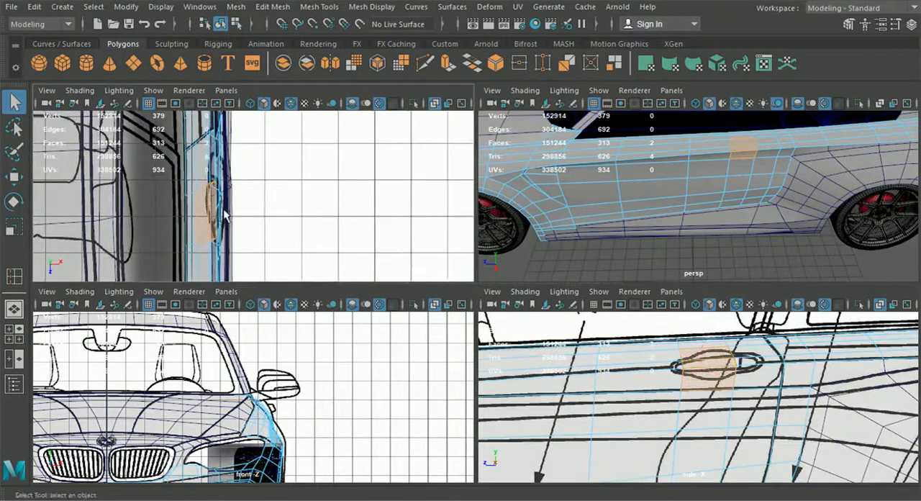
left_click(285, 220)
scroll(285, 221, "up", 3)
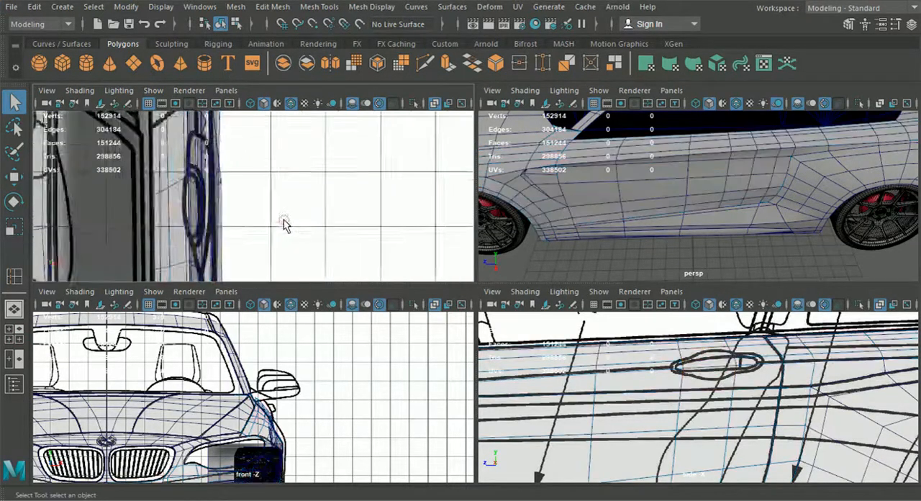
middle_click_drag(285, 221, 308, 220, "alt")
scroll(309, 219, "down", 3)
scroll(308, 226, "up", 4)
left_click(267, 225)
In the side view, insert a vertical edge loop through the lower side panel in line with the door's front handle loop.
key("space")
middle_click_drag(566, 303, 540, 196, "alt")
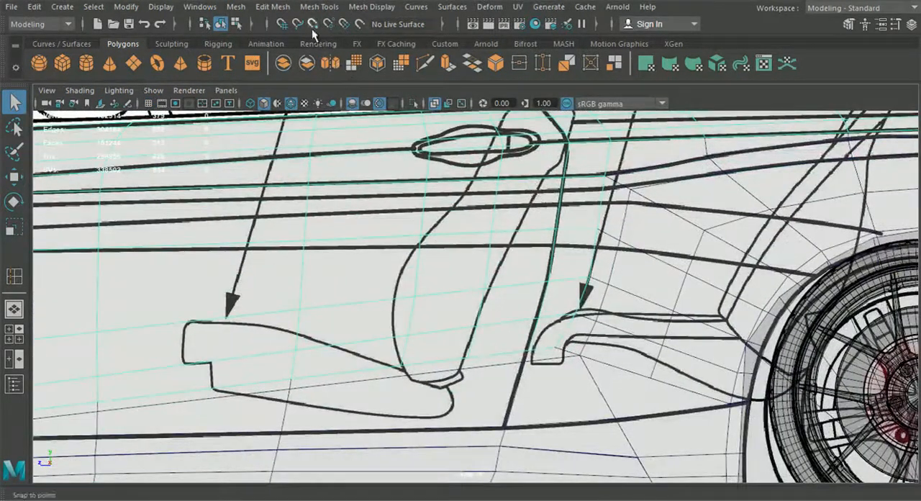
left_click(319, 6)
left_click(363, 107)
middle_click_drag(447, 373, 450, 269, "alt")
scroll(449, 271, "up", 5)
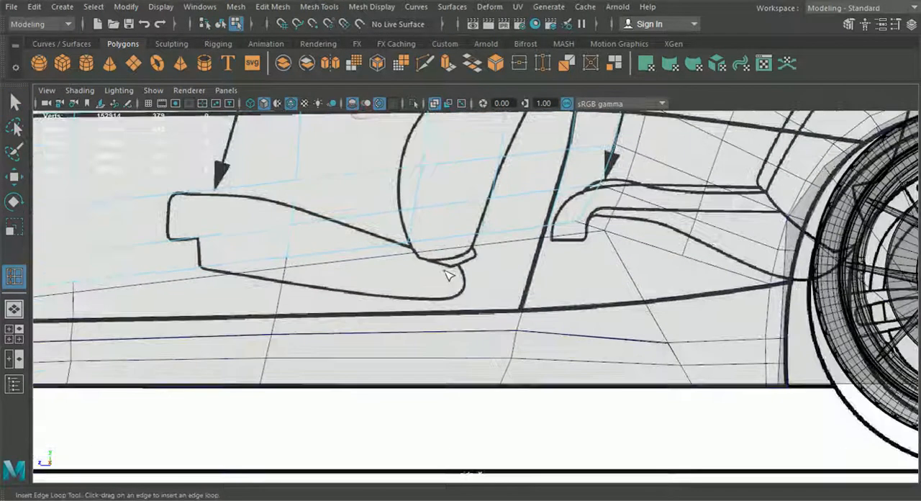
left_click(442, 274)
left_click(363, 231)
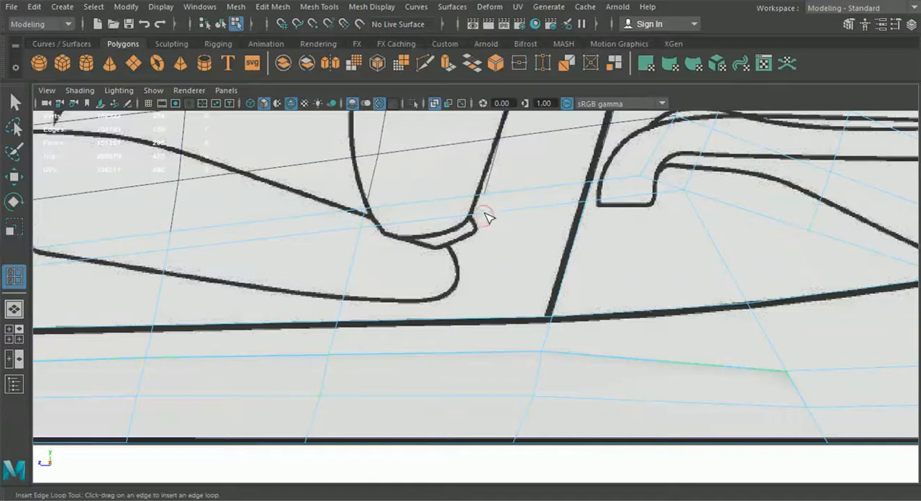
Insert another edge loop through the lower side panel, aligned precisely with the end of the door's rear handle loop.
left_click(483, 221)
scroll(484, 232, "up", 4)
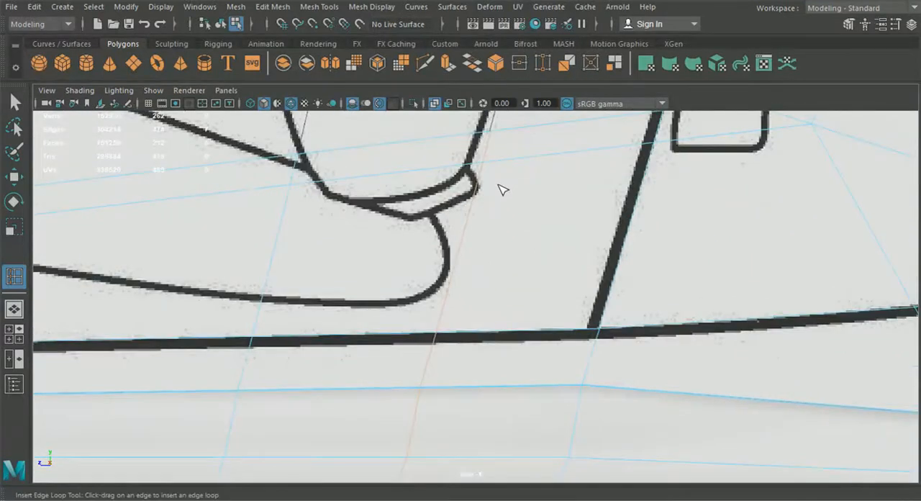
scroll(506, 207, "up", 10)
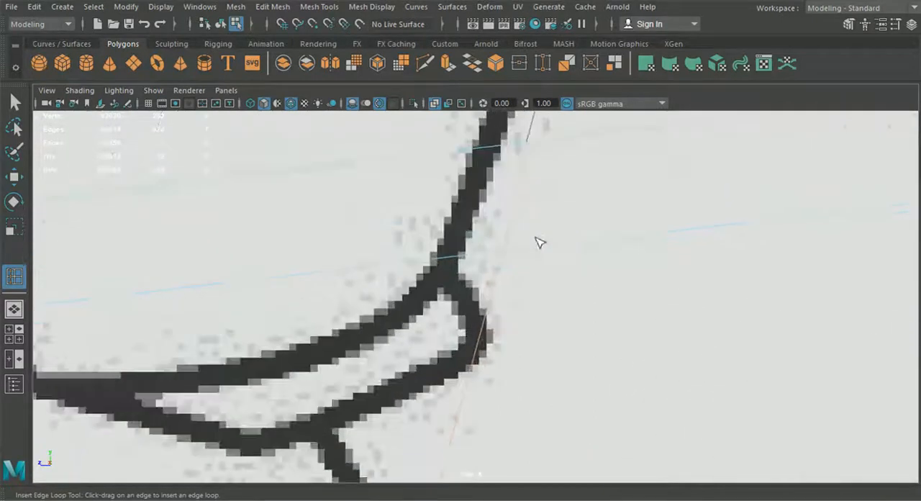
middle_click_drag(541, 218, 558, 235, "alt")
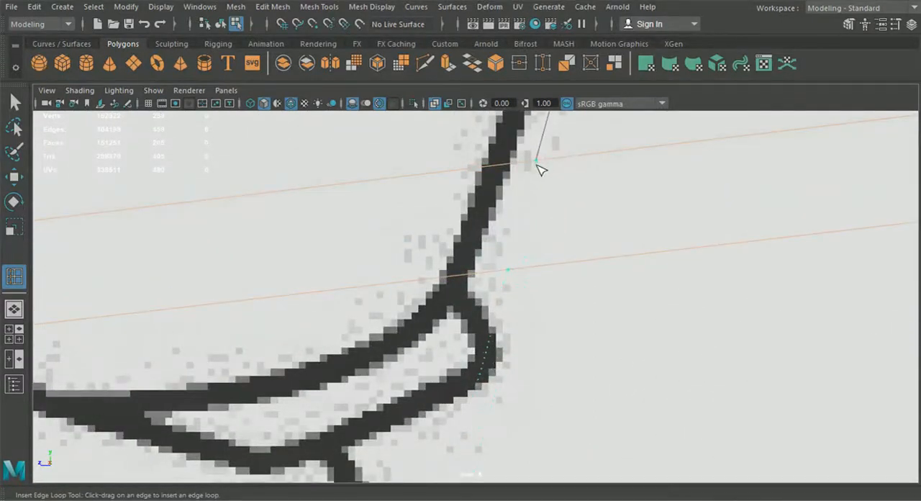
left_click_drag(537, 167, 537, 165)
Delete the lower side panel's edge loop beneath the handle's front end.
middle_click_drag(347, 279, 645, 253, "alt")
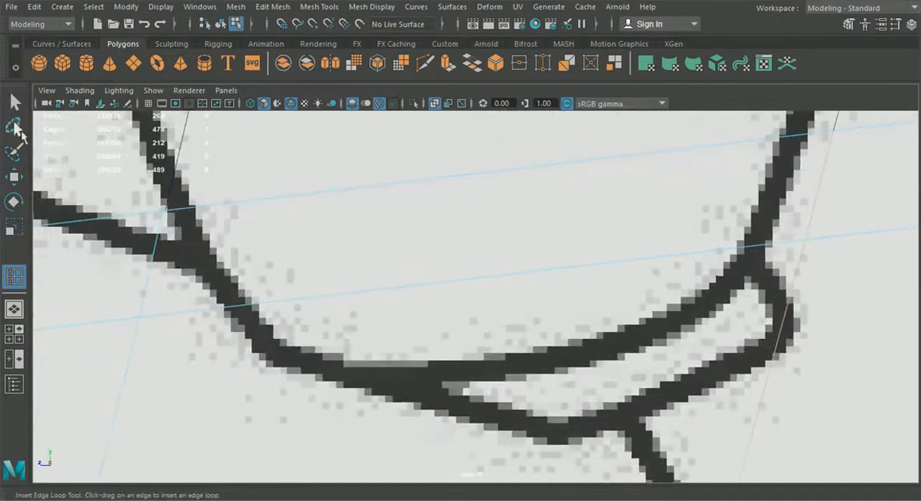
key("q")
left_click(161, 233)
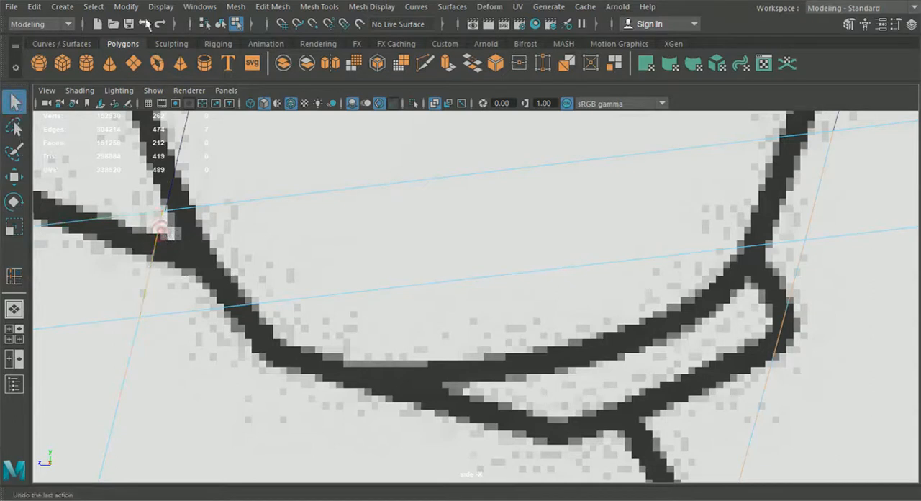
left_click(132, 9)
mouse_move(236, 7)
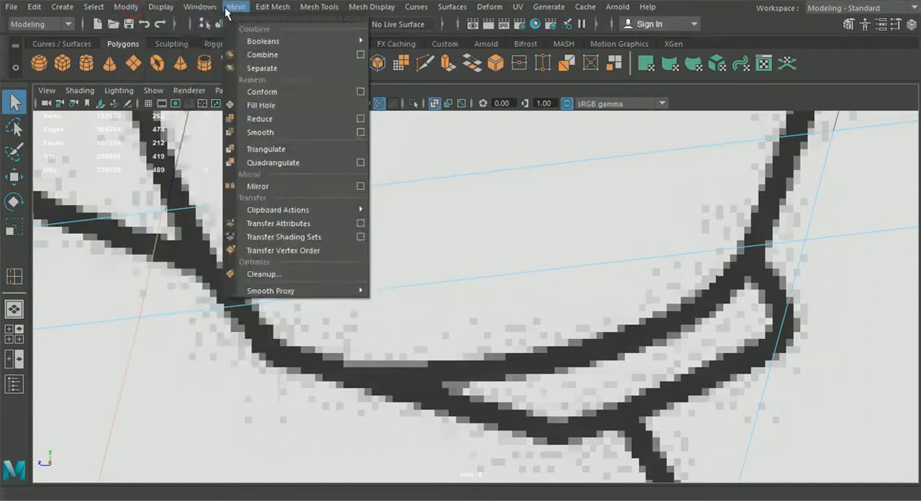
mouse_move(273, 7)
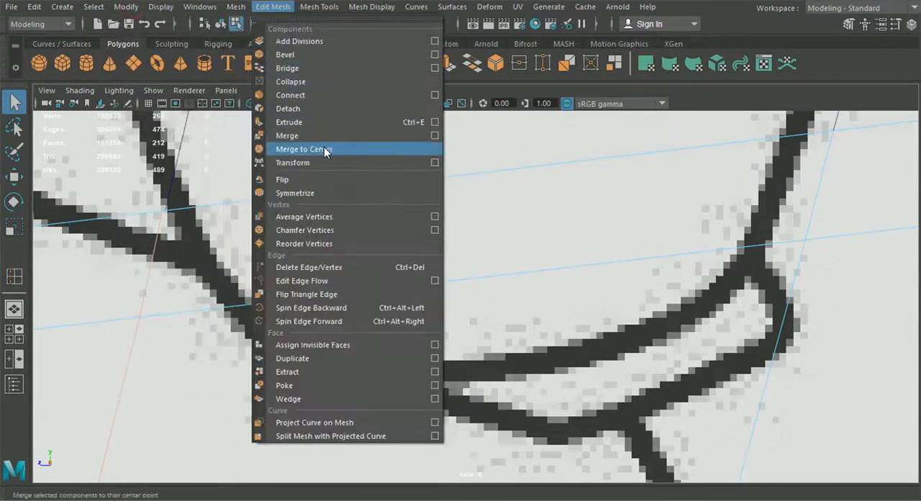
left_click(318, 265)
middle_click_drag(317, 265, 384, 263, "alt")
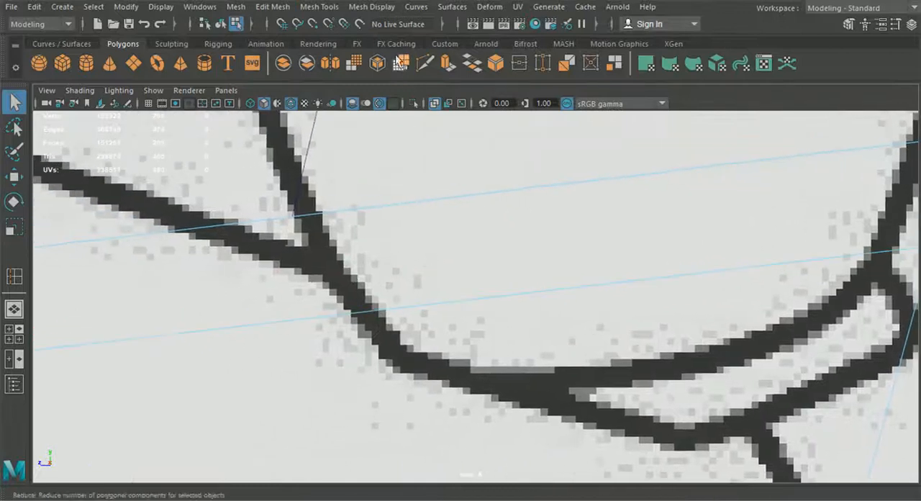
Insert a replacement edge loop through the lower side panel, meeting the end of the door's front handle loop exactly.
left_click(335, 10)
left_click(360, 148)
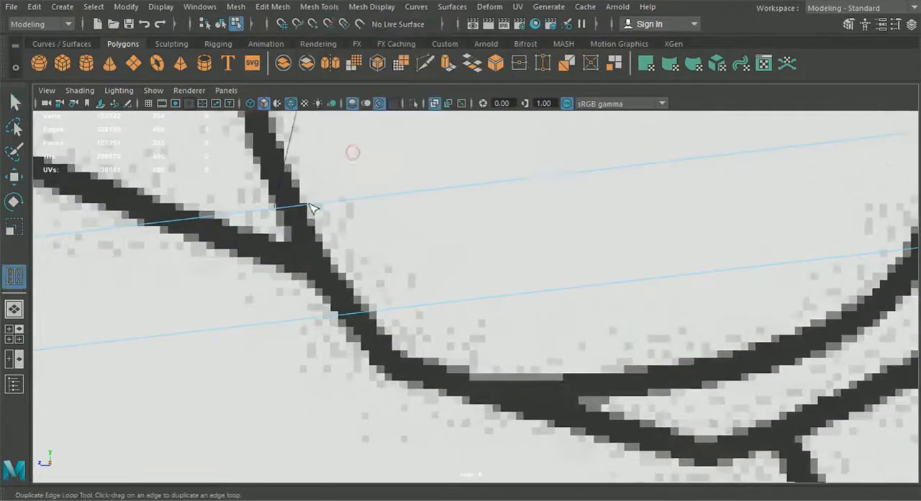
left_click(319, 8)
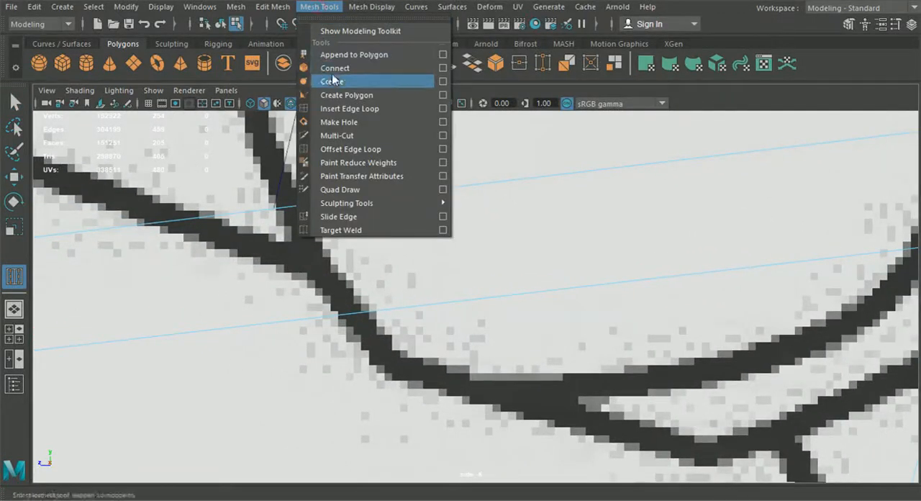
left_click(340, 115)
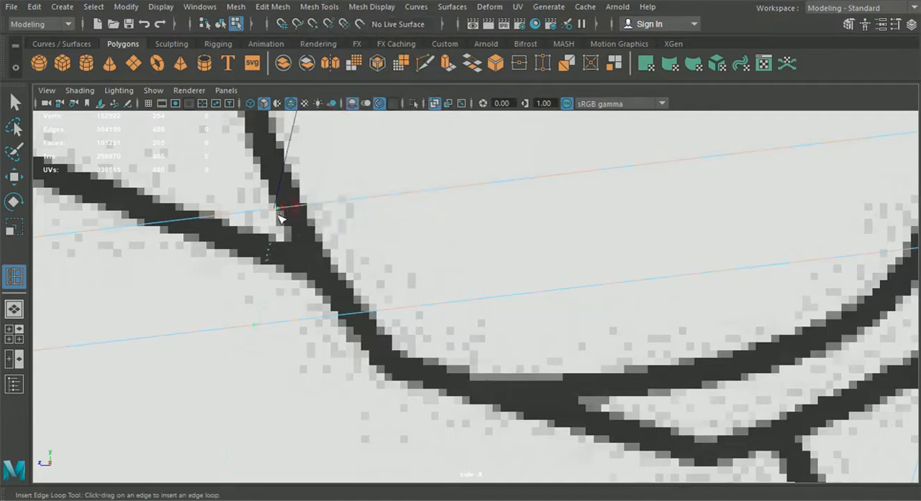
left_click_drag(275, 215, 277, 215)
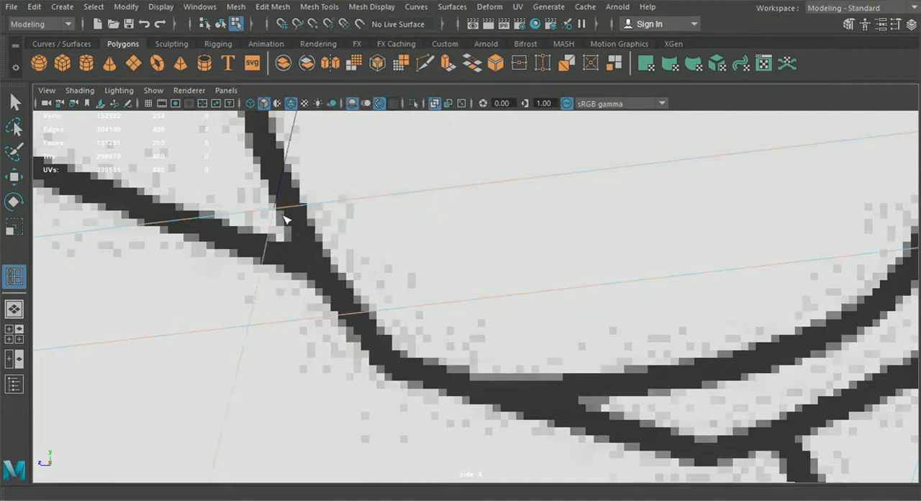
Return to object mode with the Select tool, deselect everything and review the car's side in perspective.
scroll(283, 216, "down", 12)
left_click(15, 309)
left_click_drag(329, 277, 385, 275, "alt")
left_click(221, 25)
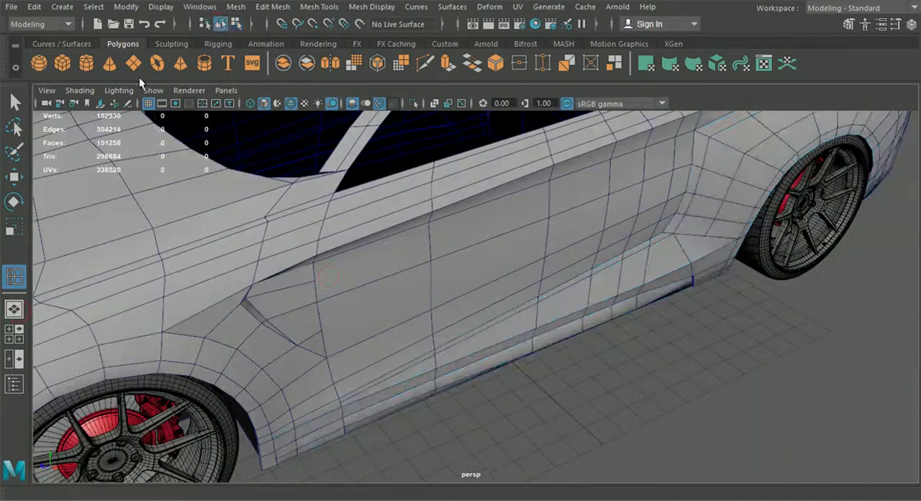
left_click(17, 103)
scroll(699, 353, "down", 4)
left_click_drag(699, 350, 694, 321, "alt")
left_click_drag(536, 308, 501, 297, "alt")
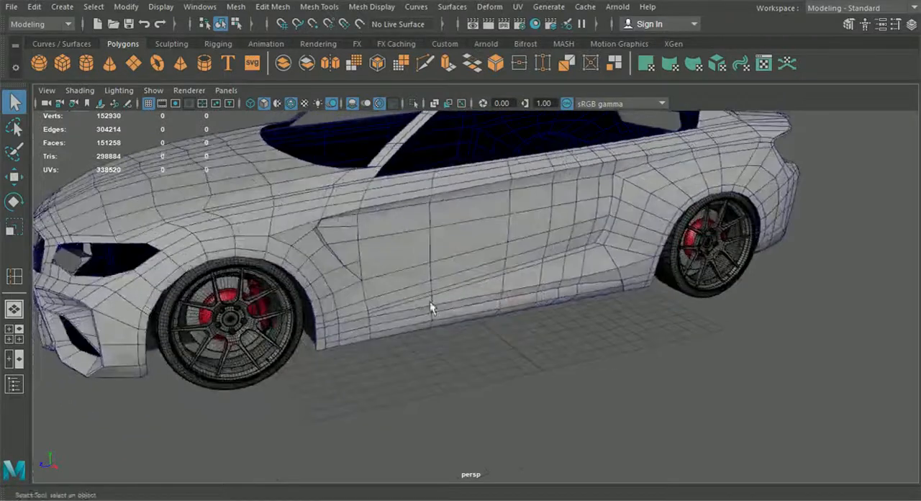
Select the body side panel and examine the blueprint's door handle outline in the side view.
left_click(15, 335)
key("space")
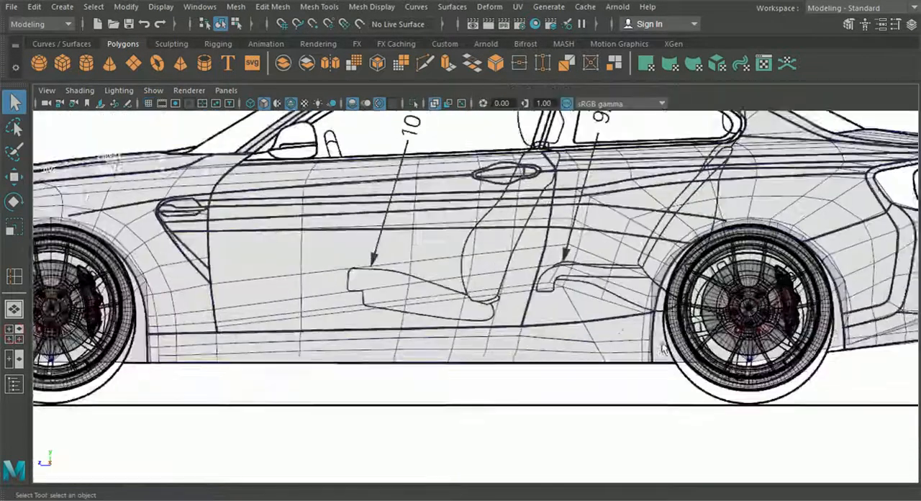
middle_click_drag(427, 238, 368, 302, "alt")
scroll(368, 302, "up", 4)
scroll(430, 258, "up", 3)
middle_click_drag(430, 257, 463, 311, "alt")
scroll(453, 304, "up", 2)
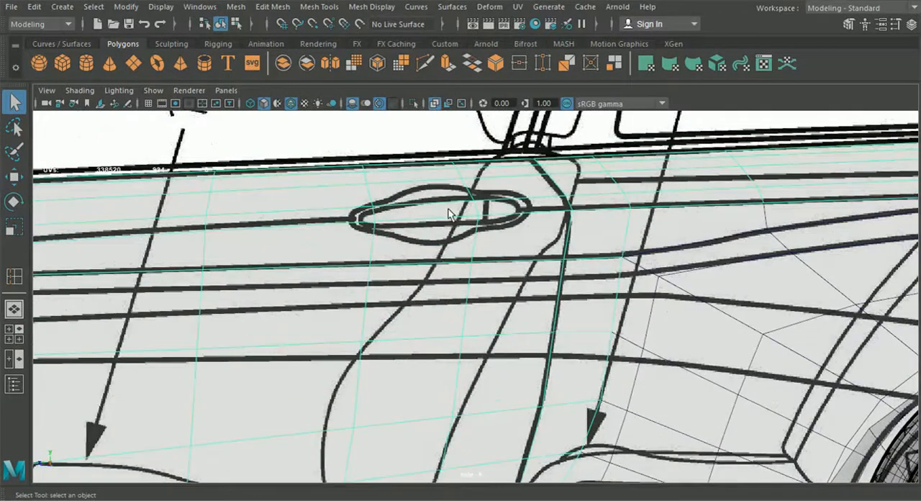
left_click(14, 309)
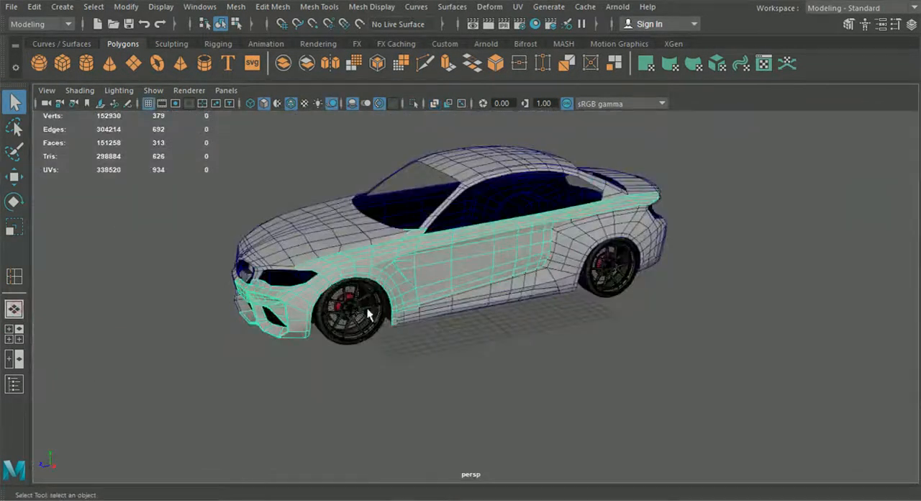
Create a polygon sphere and move it up and out beside the car's door in perspective.
left_click(39, 63)
left_click_drag(511, 243, 562, 287, "alt")
left_click(14, 177)
left_click_drag(392, 248, 623, 351)
left_click_drag(573, 291, 570, 201)
left_click_drag(631, 254, 596, 252)
scroll(596, 282, "up", 2)
middle_click_drag(596, 283, 562, 310, "alt")
scroll(563, 310, "up", 3)
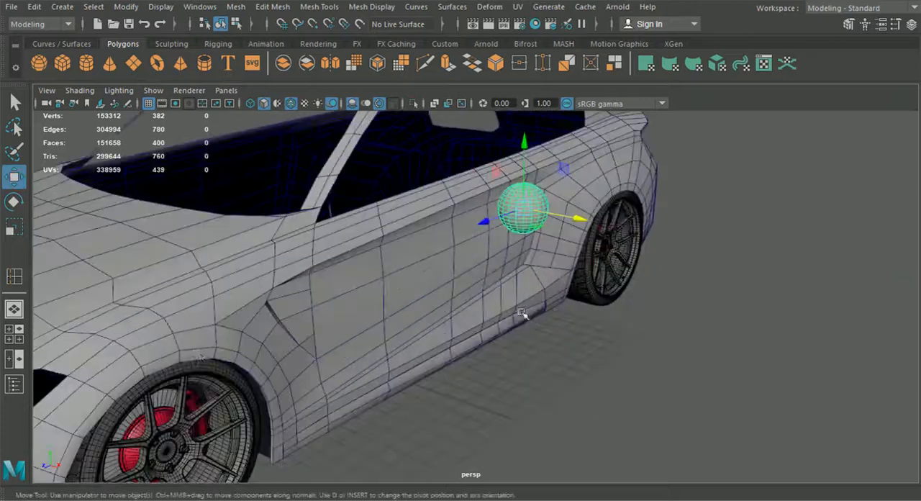
Centre the sphere lengthwise over the blueprint's door handle in side view and scale it uniformly to about 0.577.
left_click(14, 334)
key("space")
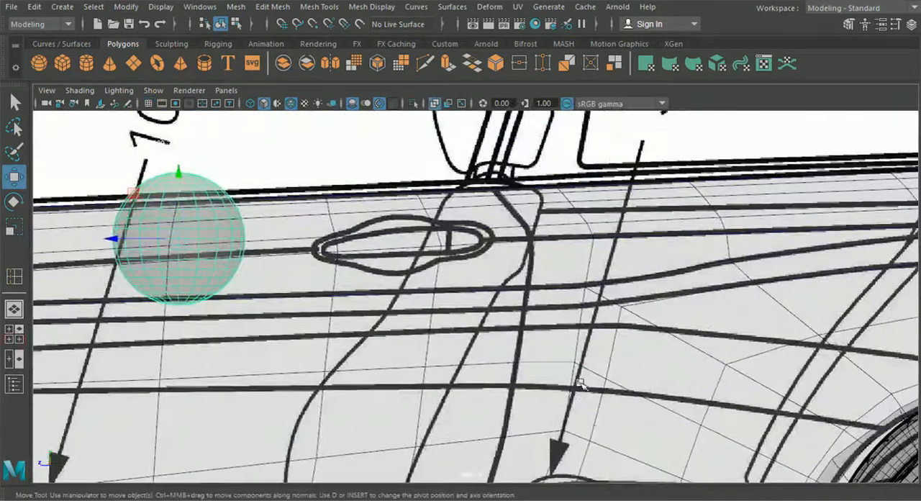
left_click_drag(197, 240, 413, 241)
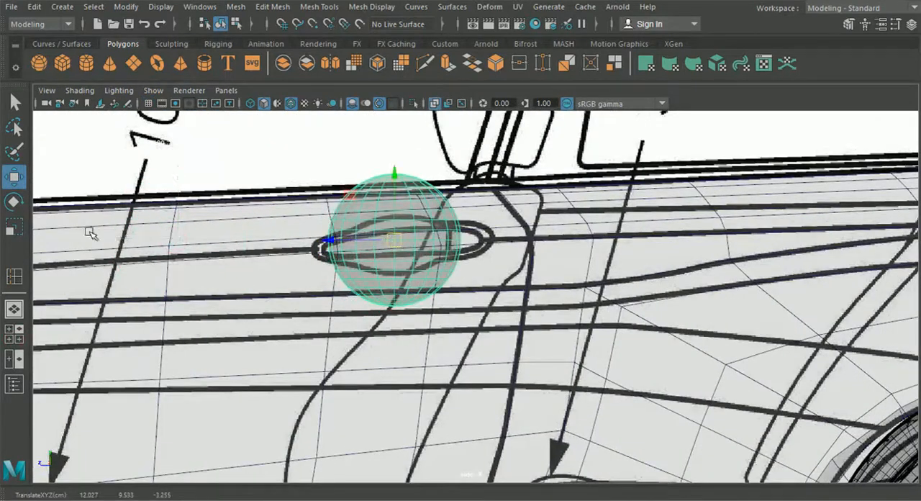
left_click(15, 203)
left_click(15, 228)
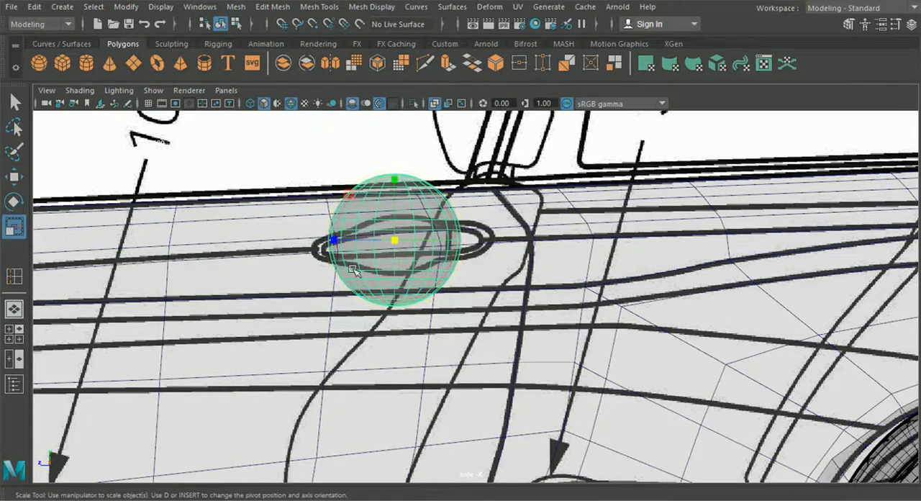
left_click_drag(393, 246, 350, 239)
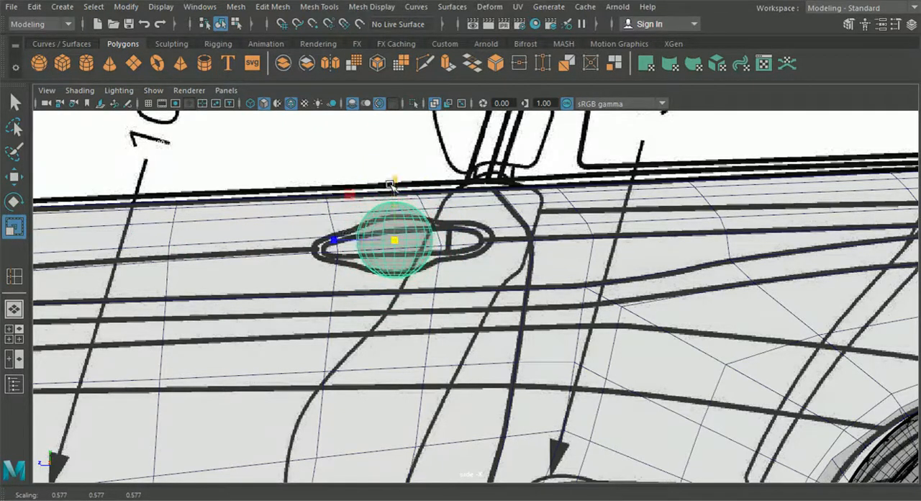
left_click_drag(392, 180, 394, 182)
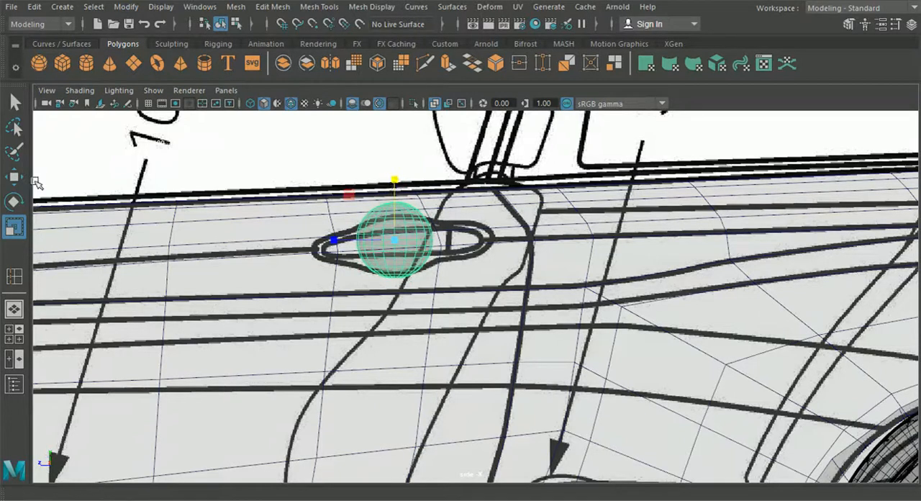
Nudge the sphere onto the middle of the handle recess outline, at about Translate Y 9.477 and Translate Z -3.248.
left_click(14, 103)
middle_click_drag(428, 230, 431, 259, "alt")
scroll(430, 259, "up", 1)
left_click(16, 176)
scroll(304, 230, "up", 2)
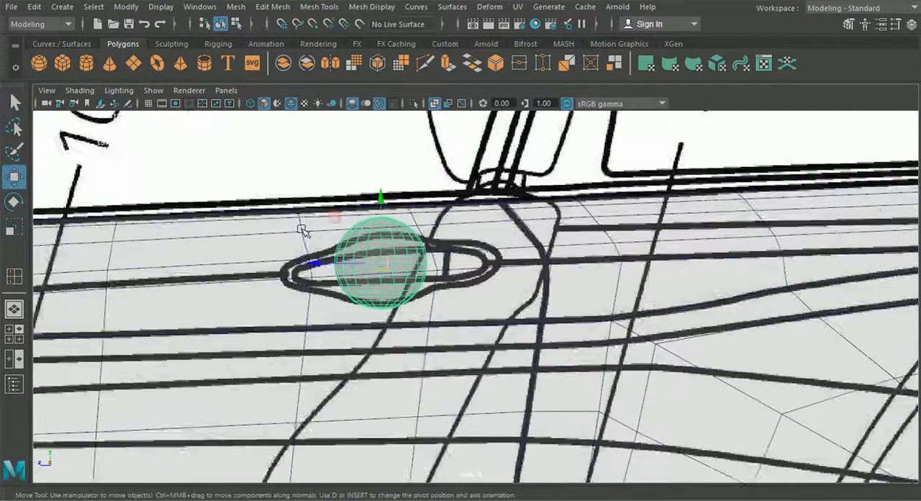
left_click_drag(360, 254, 364, 264)
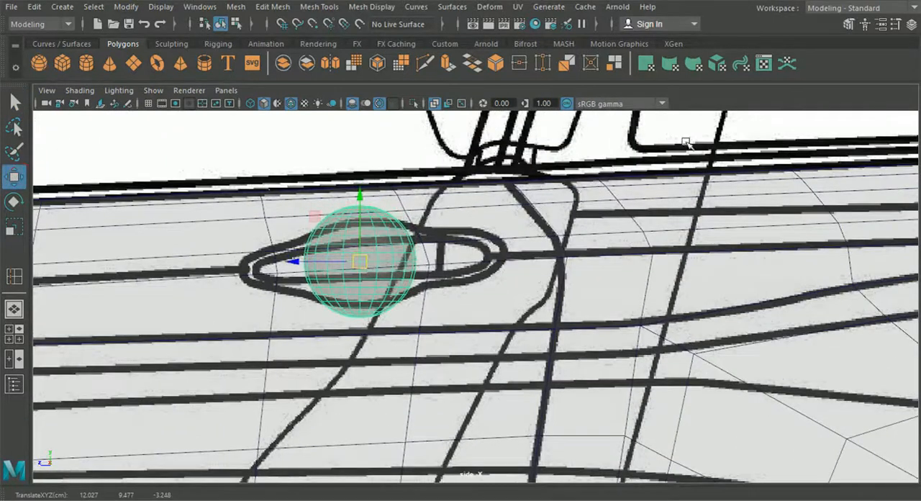
Set the sphere's Subdivisions Axis and Subdivisions Height to 6 in its polySphere1 inputs.
left_click(911, 25)
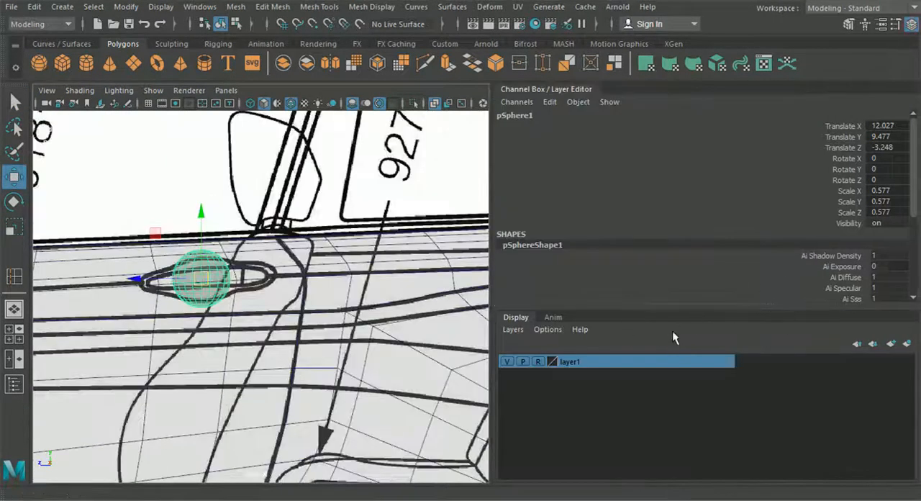
scroll(710, 270, "down", 5)
left_click(519, 286)
scroll(800, 244, "down", 2)
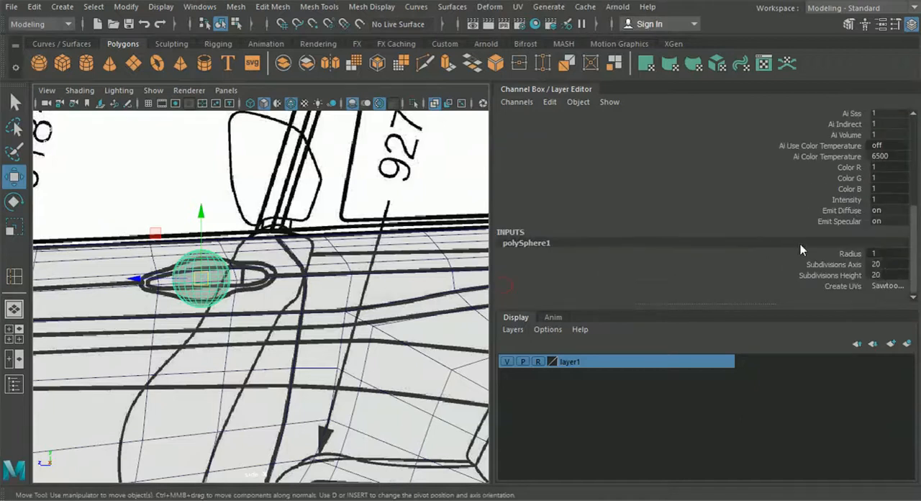
left_click(887, 273)
type("6")
key("Return")
Scale the sphere down vertically to about 0.494 so its height matches the handle recess outline.
scroll(159, 316, "up", 3)
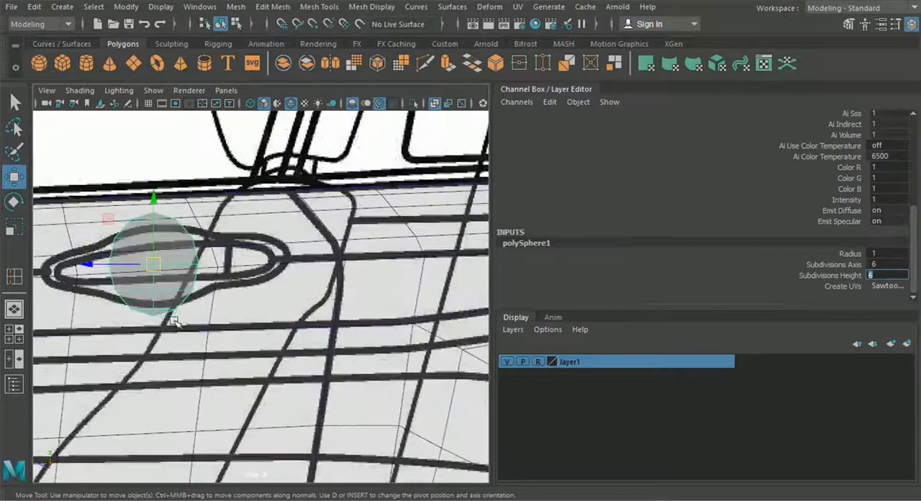
middle_click_drag(183, 320, 265, 332, "alt")
scroll(266, 334, "up", 1)
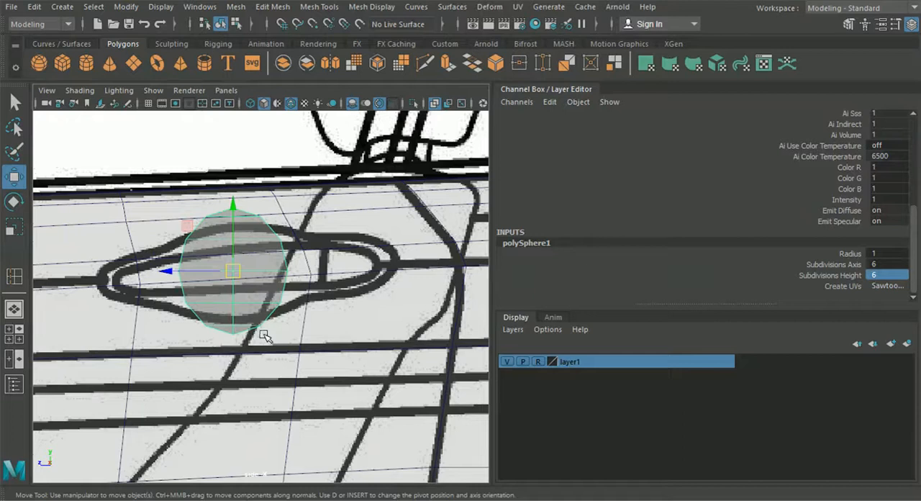
left_click(13, 227)
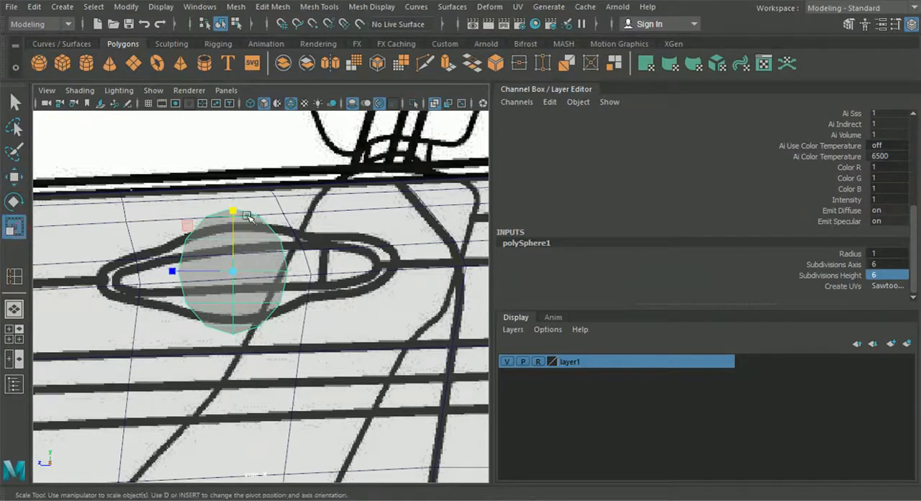
left_click_drag(238, 211, 240, 221)
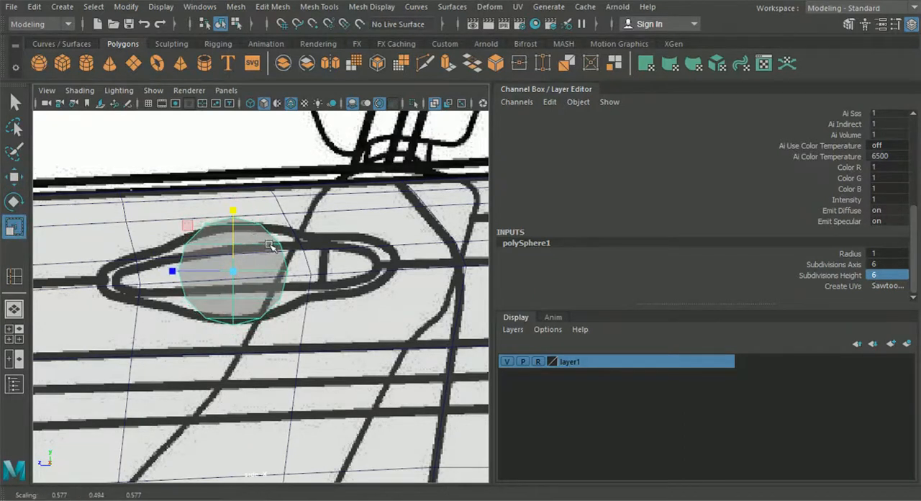
Reduce the sphere's Subdivisions Axis and Subdivisions Height to 4.
double_click(880, 264)
type("4")
double_click(890, 275)
type("4")
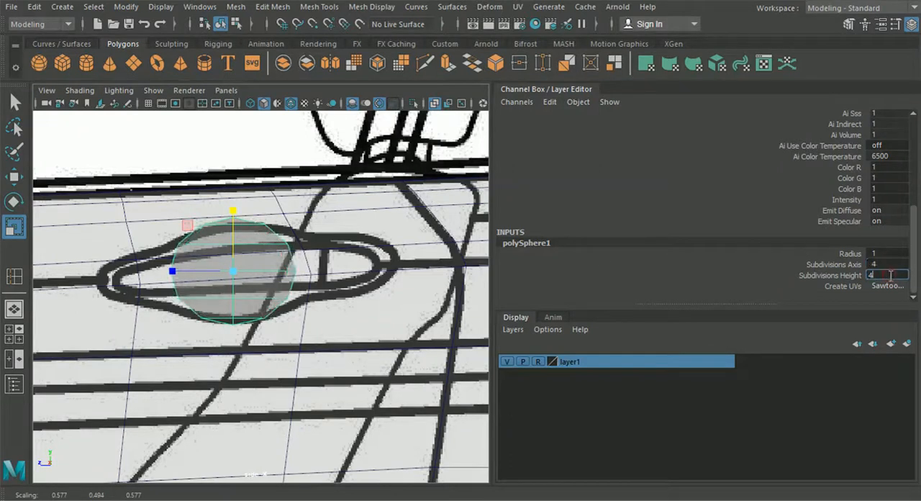
key("Return")
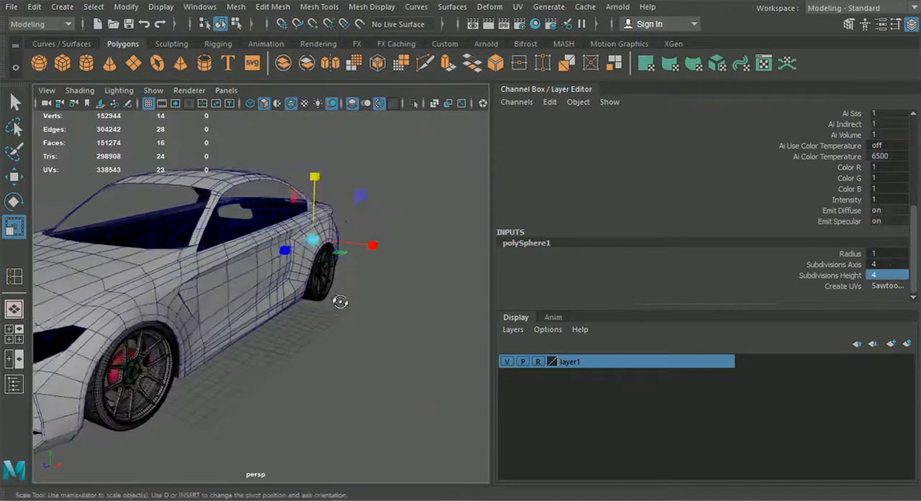
Check the sphere against the door in perspective and set its axis and height subdivisions to 3.
scroll(339, 304, "up", 5)
middle_click_drag(302, 346, 261, 369, "alt")
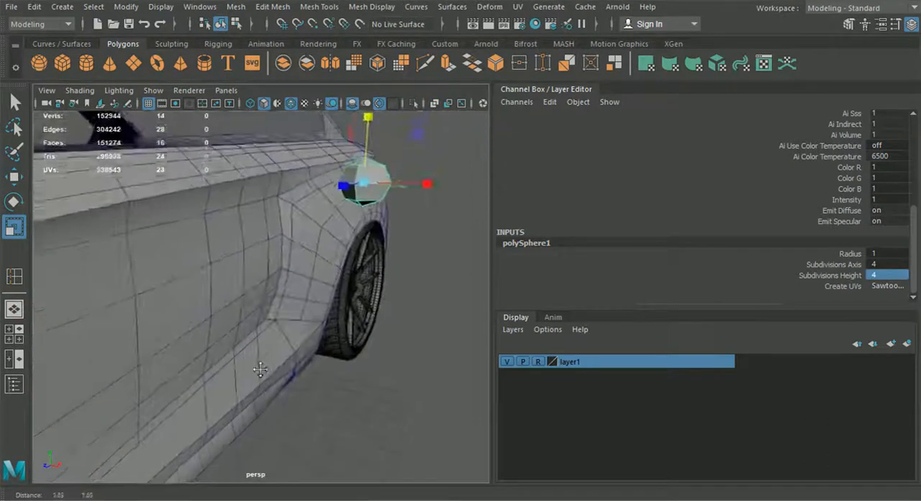
mouse_move(260, 369)
left_mouse_down("alt")
mouse_move(177, 370)
mouse_move(250, 371)
left_mouse_up("alt")
double_click(890, 264)
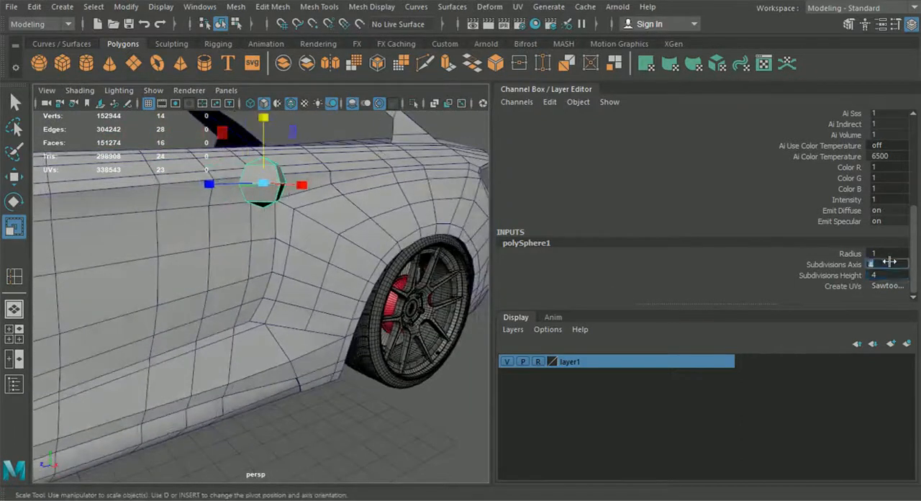
type("3")
key("Tab")
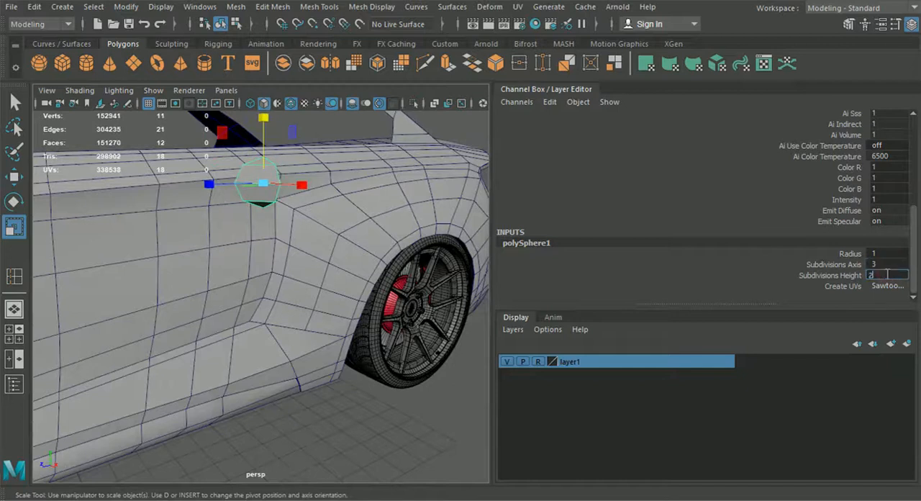
type("3")
key("Return")
Raise the sphere's Subdivisions Axis and Subdivisions Height to 5.
left_click_drag(430, 254, 468, 288, "alt")
double_click(879, 265)
type("5")
double_click(881, 275)
type("5")
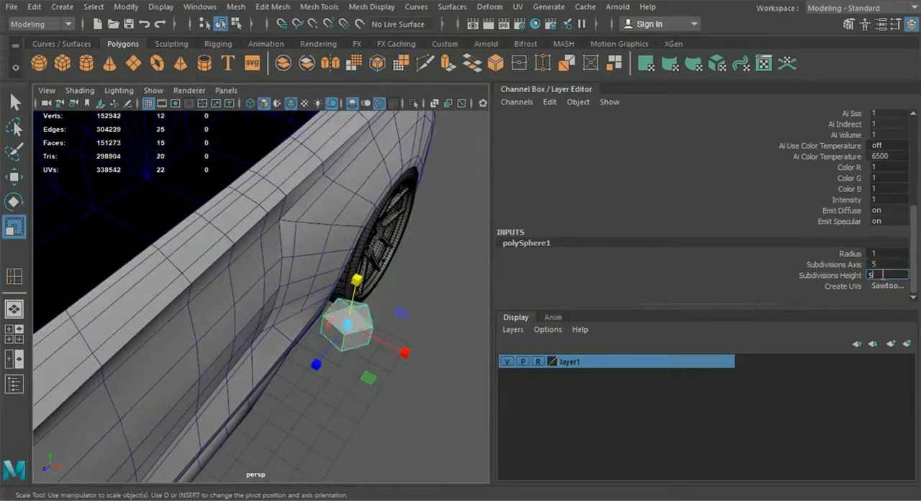
key("Return")
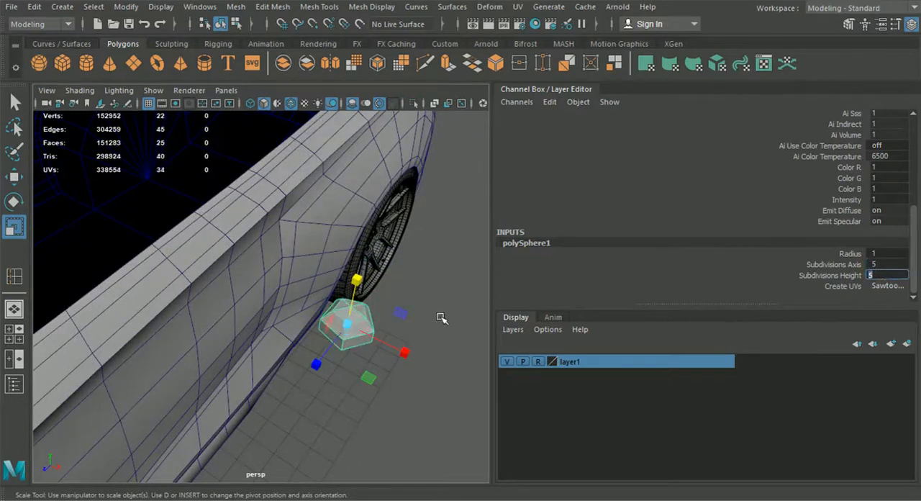
Inspect the sphere from above and set both its axis and height subdivisions back to 6.
left_click_drag(406, 373, 420, 394, "alt")
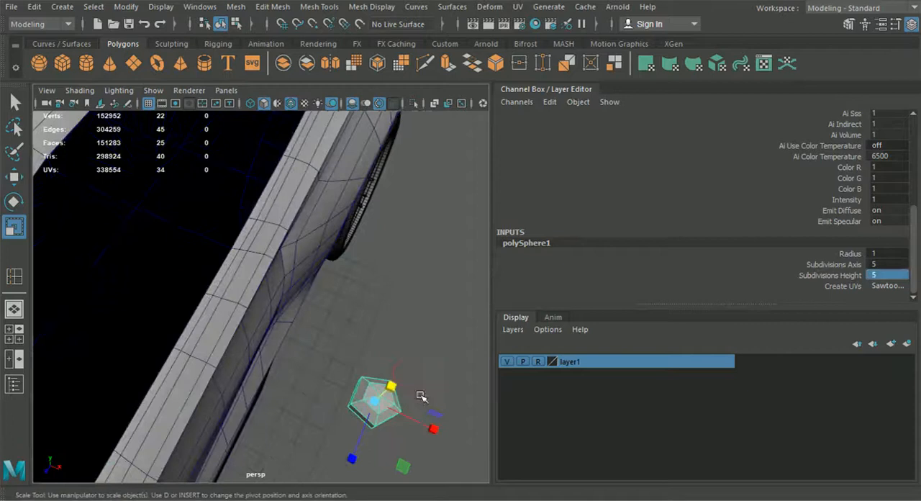
middle_click_drag(419, 394, 334, 370, "alt")
double_click(894, 264)
type("6")
key("Tab")
type("6")
key("Return")
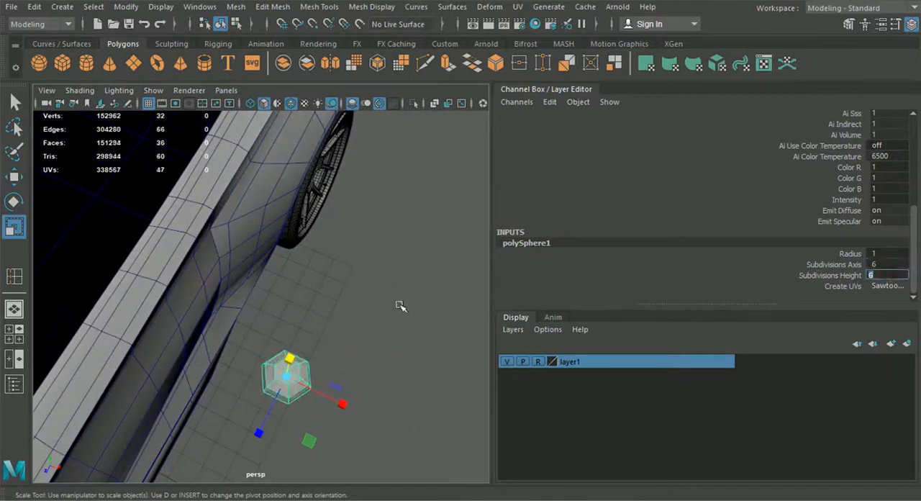
Rotate the sphere about its vertical axis to about 36 degrees so its edges line up with the car's side.
left_click_drag(363, 342, 387, 351, "alt")
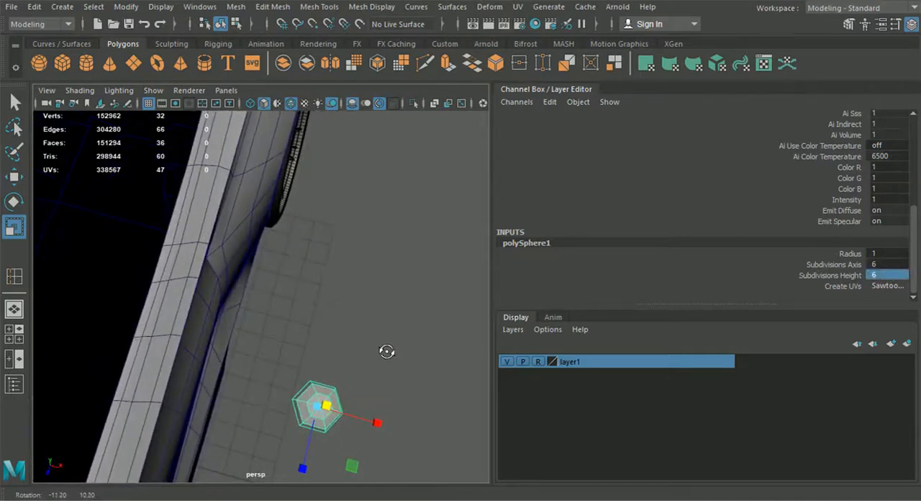
left_click(18, 206)
left_click_drag(404, 313, 405, 299, "alt")
left_click_drag(330, 455, 371, 445)
scroll(776, 214, "up", 5)
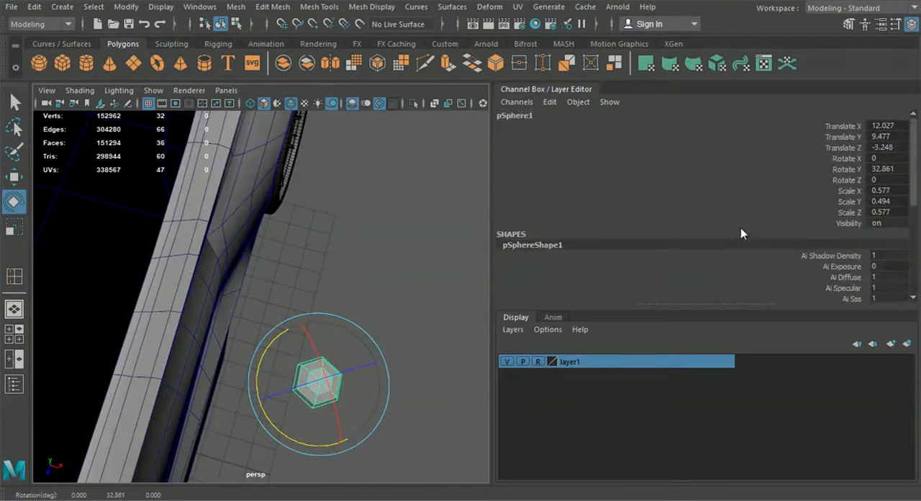
left_click_drag(312, 444, 245, 441)
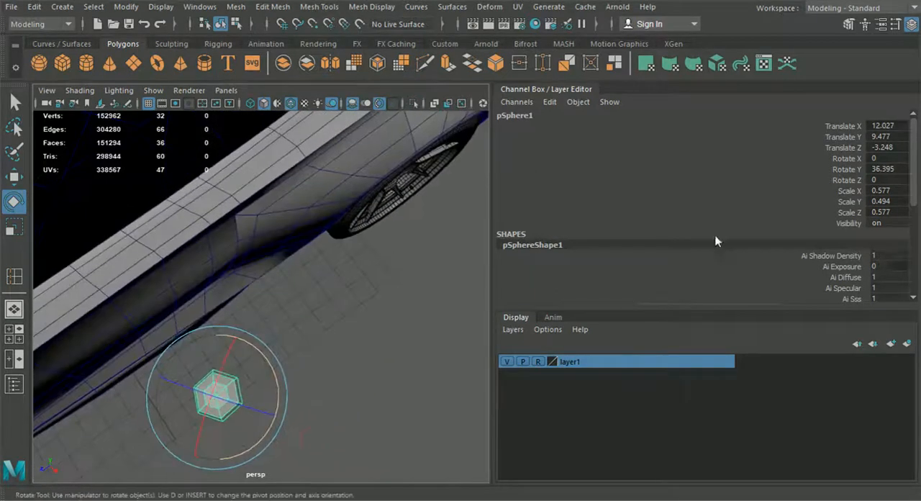
Set the sphere's Rotate Y to exactly 30 and close its channel settings.
double_click(892, 169)
type("30")
key("Return")
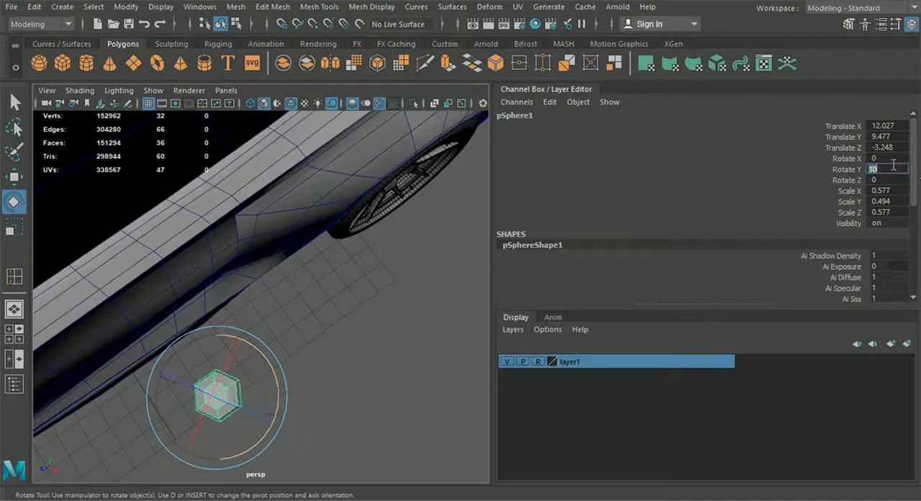
left_click(911, 25)
Try deleting the half of the sphere's faces that points away from the car body, and undo back to object mode.
left_click_drag(702, 170, 387, 308, "alt")
left_click(15, 102)
left_click_drag(310, 215, 368, 185, "alt")
right_click_drag(367, 181, 370, 153)
left_click_drag(381, 162, 684, 346, "alt")
left_click_drag(684, 345, 525, 222)
left_click_drag(526, 222, 288, 296, "alt")
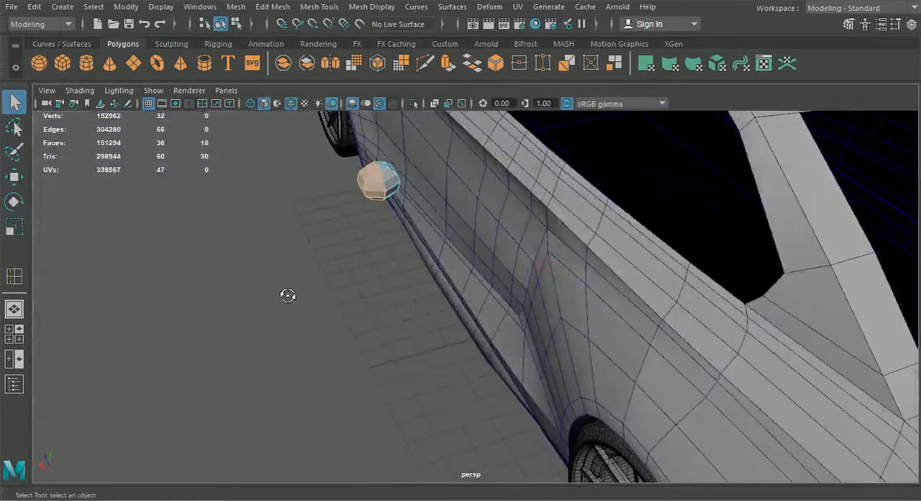
key("Delete")
left_click_drag(300, 251, 446, 257, "alt")
key("ctrl+z")
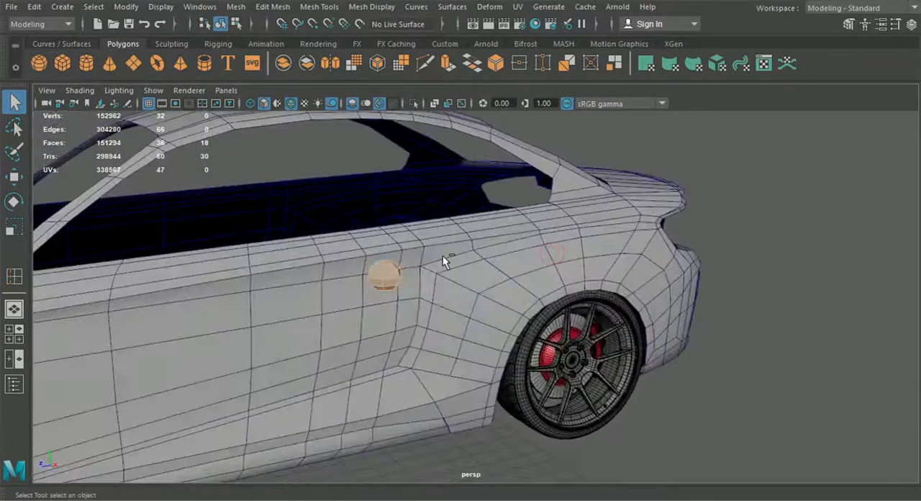
key("ctrl+z")
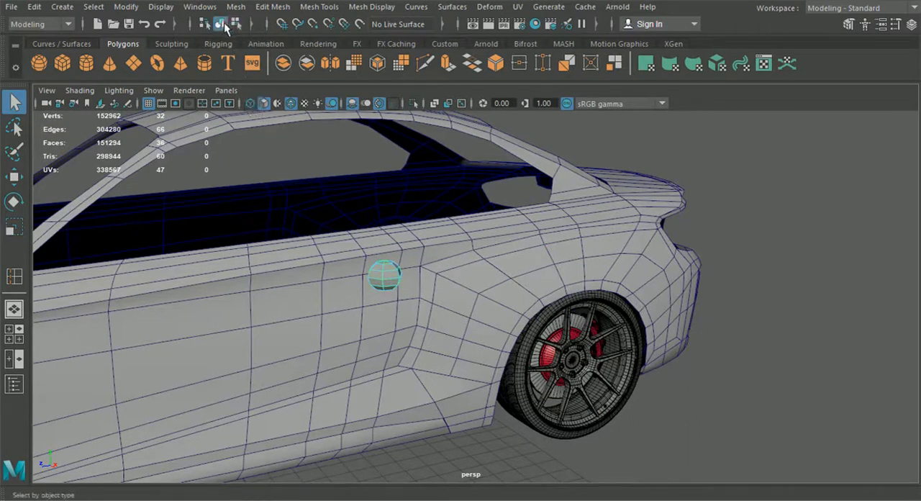
Set both the axis and height subdivisions of the door-handle sphere to 4.
left_click(912, 24)
scroll(882, 215, "down", 8)
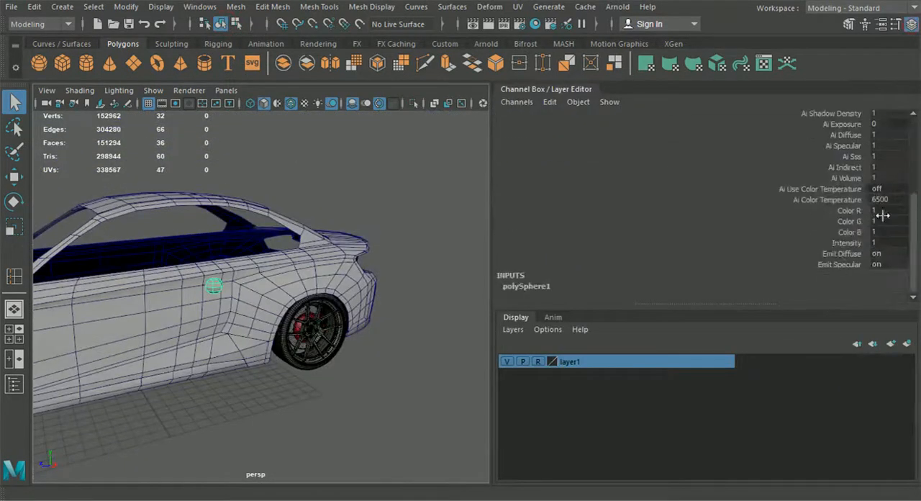
left_click(529, 287)
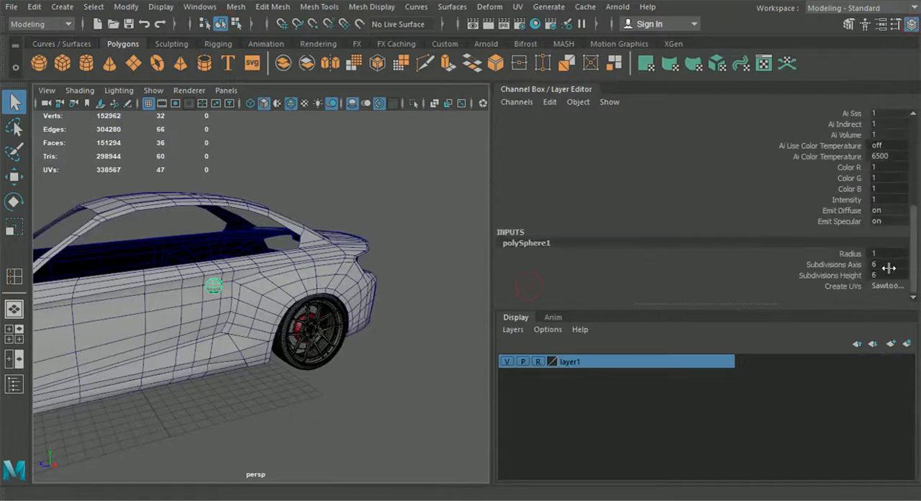
left_click(887, 266)
type("4")
left_click(889, 275)
type("4")
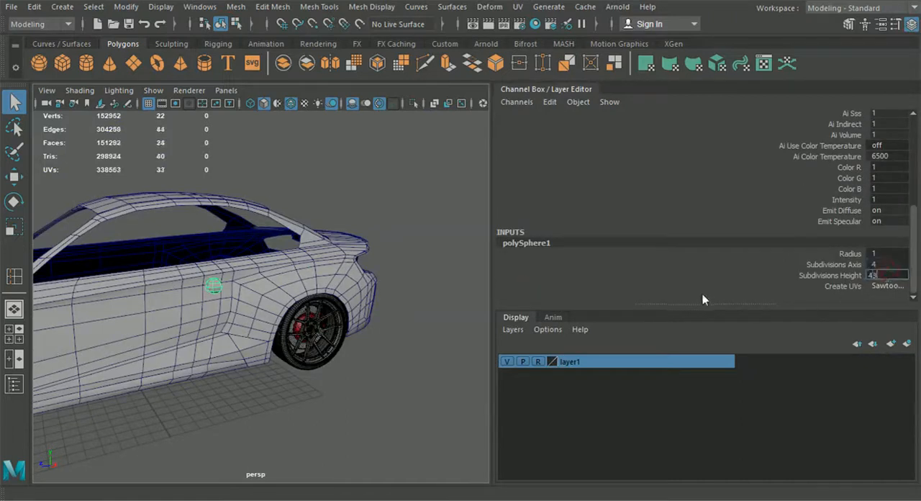
key("Return")
Rotate the sphere about its vertical axis so that one of its corners points toward the car's side.
left_click(377, 388)
left_click_drag(319, 427, 378, 459, "alt")
right_click_drag(161, 331, 344, 413, "alt")
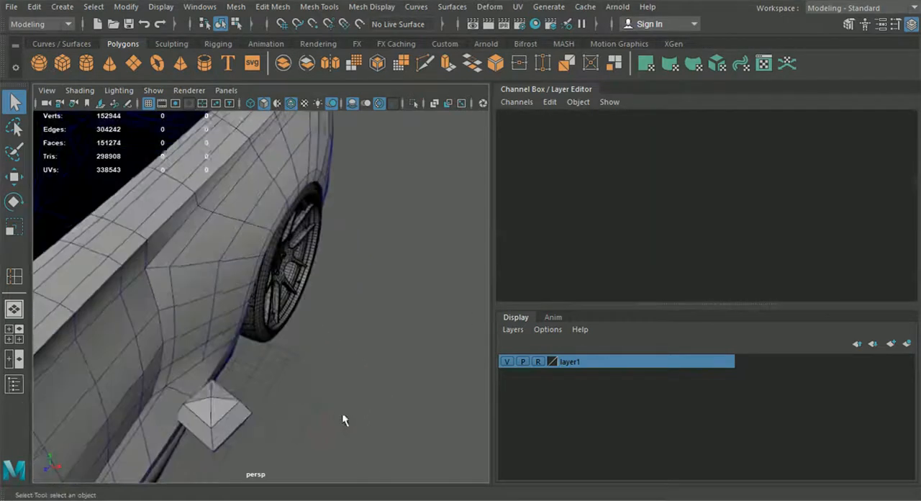
middle_click_drag(338, 417, 379, 349, "alt")
left_click(291, 345)
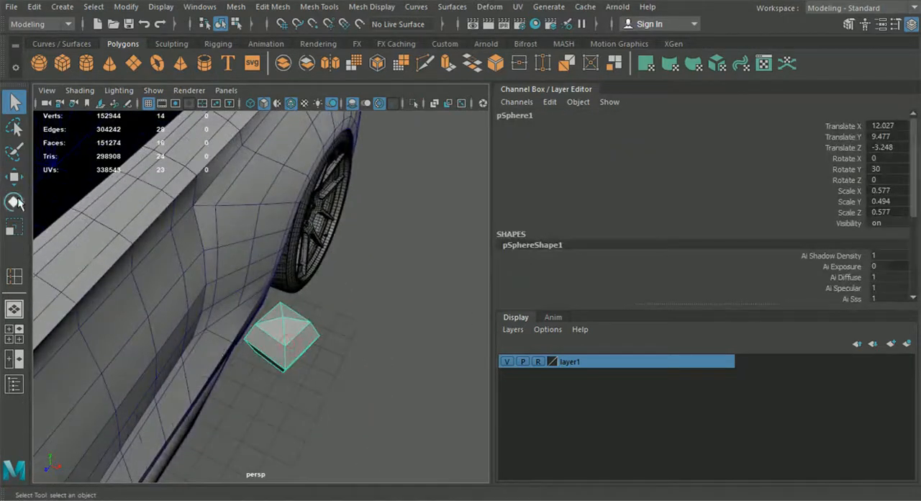
key("e")
left_click_drag(323, 384, 278, 362)
right_click_drag(288, 209, 289, 138)
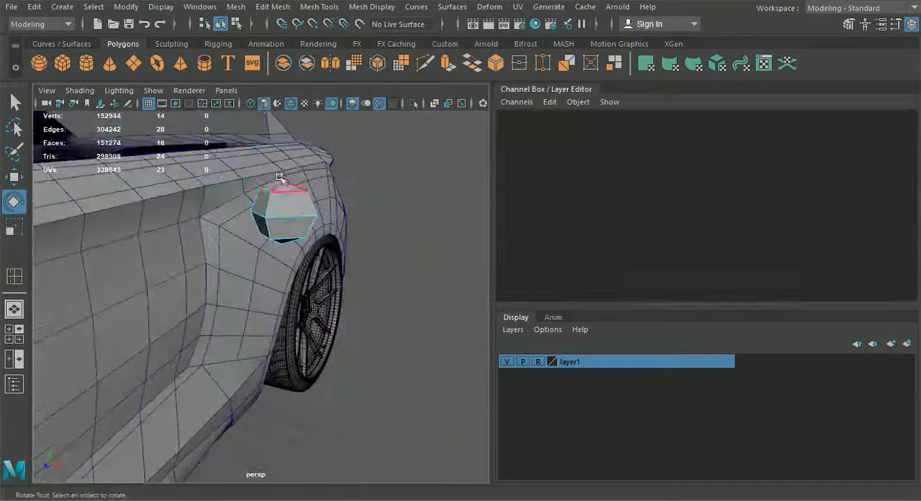
Delete the eight sphere faces that point away from the car body, keeping the half facing the door.
key("Delete")
left_click(298, 203)
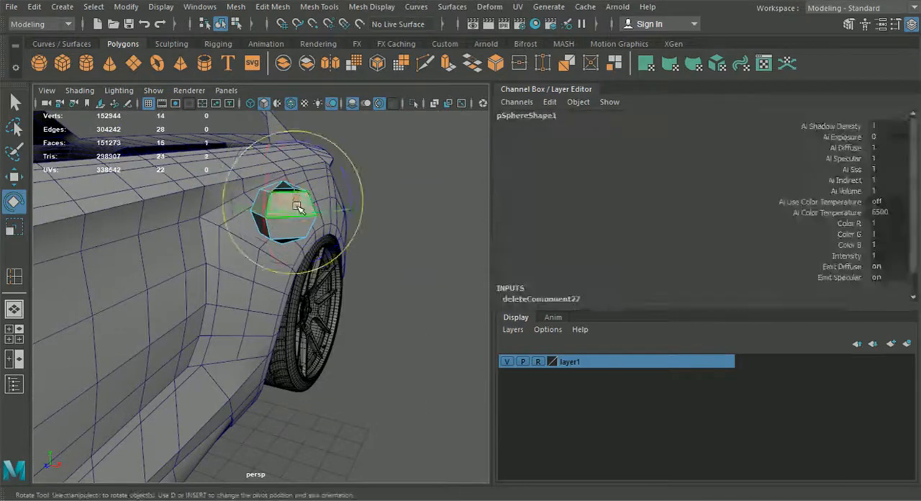
key("Delete")
left_click(294, 233)
key("Delete")
left_click(288, 241)
key("Delete")
left_click(310, 225)
key("Delete")
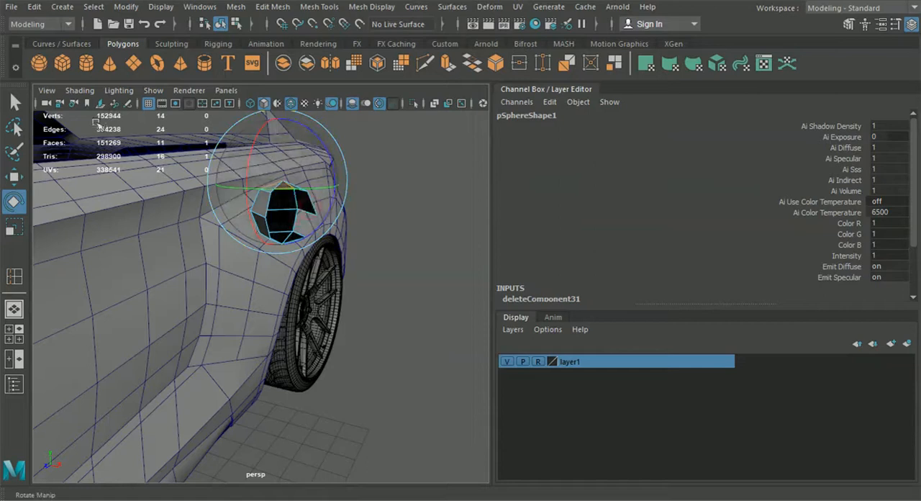
key("q")
left_click(308, 203)
key("Delete")
left_click(301, 195)
key("Delete")
left_click(304, 236)
key("Delete")
Hide the channel settings and reverse the normals of the remaining half-sphere faces.
left_click(912, 25)
left_click_drag(633, 297, 336, 314, "alt")
scroll(531, 331, "down", 3)
left_click_drag(379, 167, 481, 249)
left_click(350, 9)
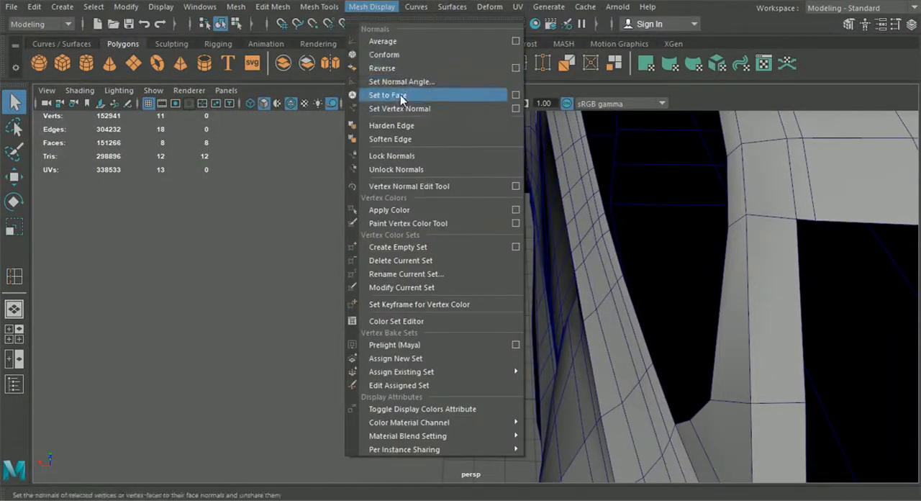
left_click(399, 71)
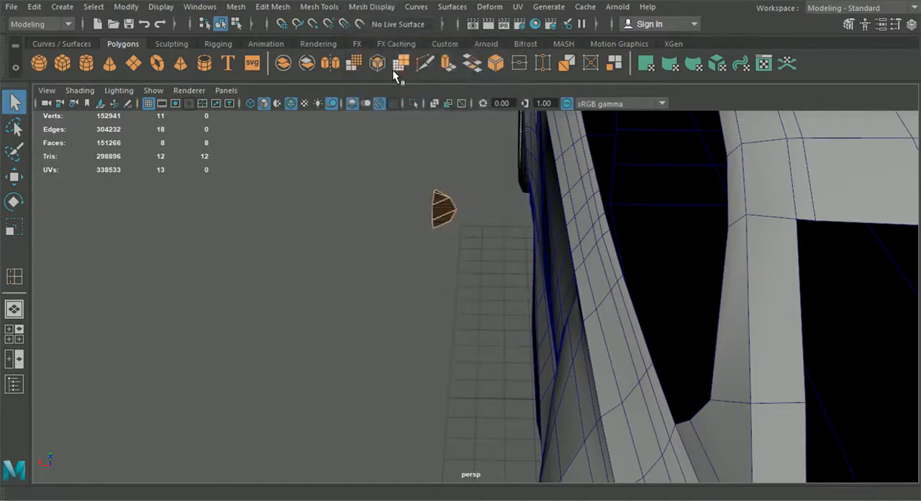
left_click(394, 252)
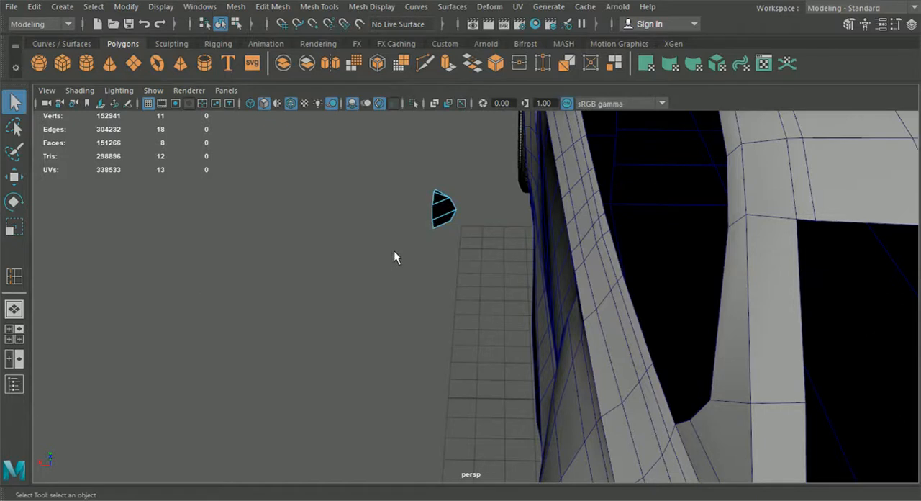
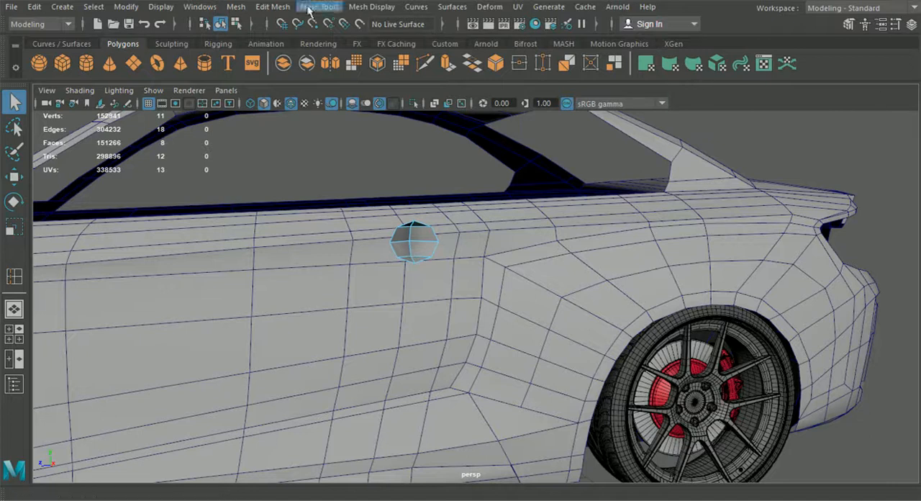
Move the body piece with the fender, bumper half and door sideways along X to the opposite side of the car.
left_click(224, 24)
scroll(329, 254, "down", 5)
left_click_drag(329, 254, 477, 329, "alt")
left_click(433, 334)
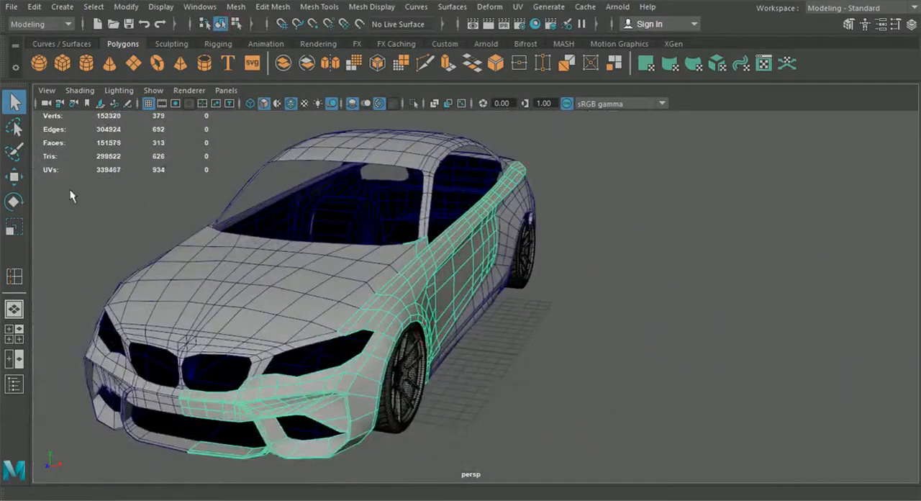
left_click(14, 176)
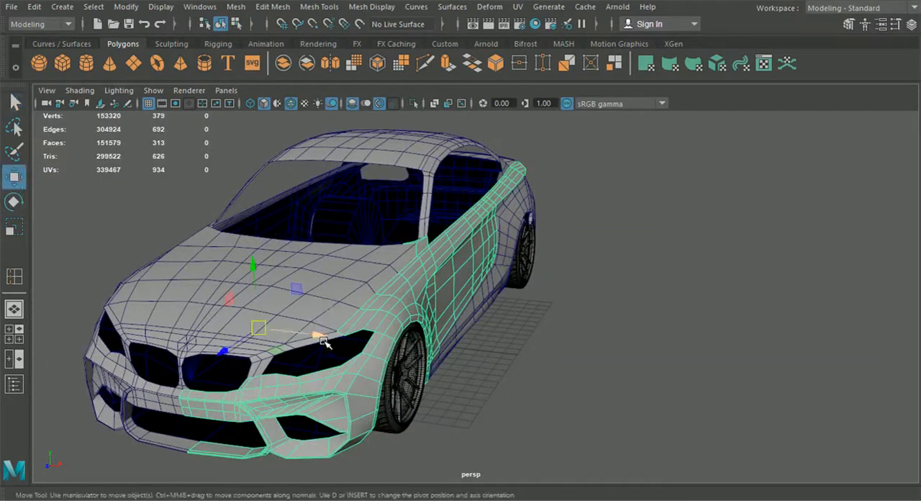
left_click_drag(319, 339, 1, 299)
key("f")
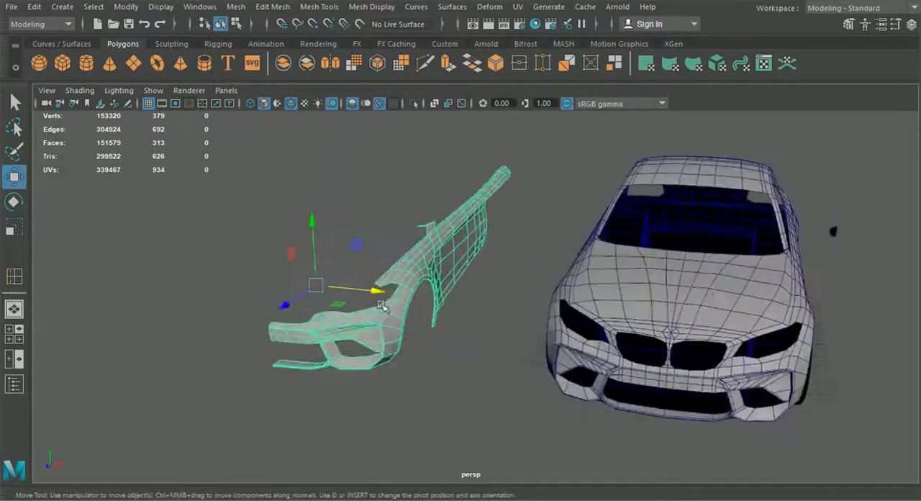
left_click_drag(380, 294, 269, 281)
In the side view, stretch the half sphere lengthwise to a Z scale of about 0.68 and lower it slightly to Y 9.448 within the handle outline.
left_click(587, 426)
left_click_drag(587, 426, 456, 395, "alt")
left_click_drag(540, 400, 465, 416, "alt")
middle_click_drag(465, 416, 396, 406, "alt")
scroll(425, 395, "up", 5)
left_click(414, 385)
left_click_drag(419, 385, 399, 379, "alt")
left_click(16, 335)
key("space")
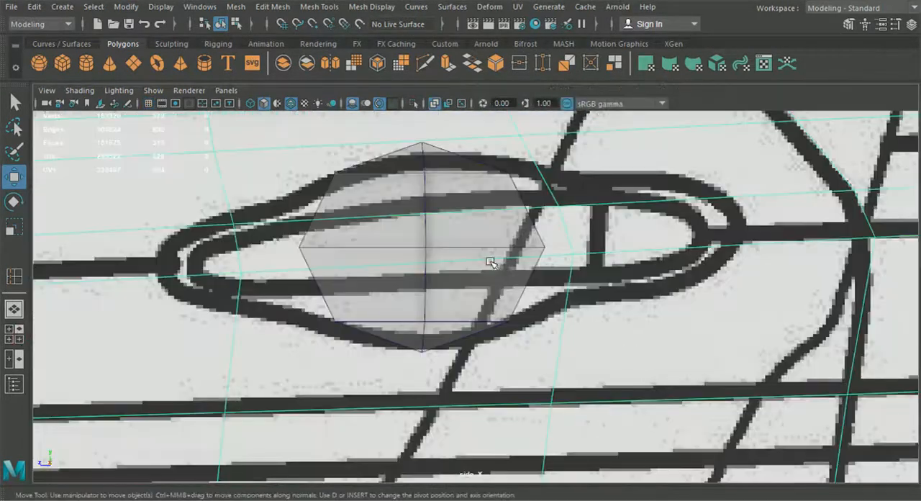
key("r")
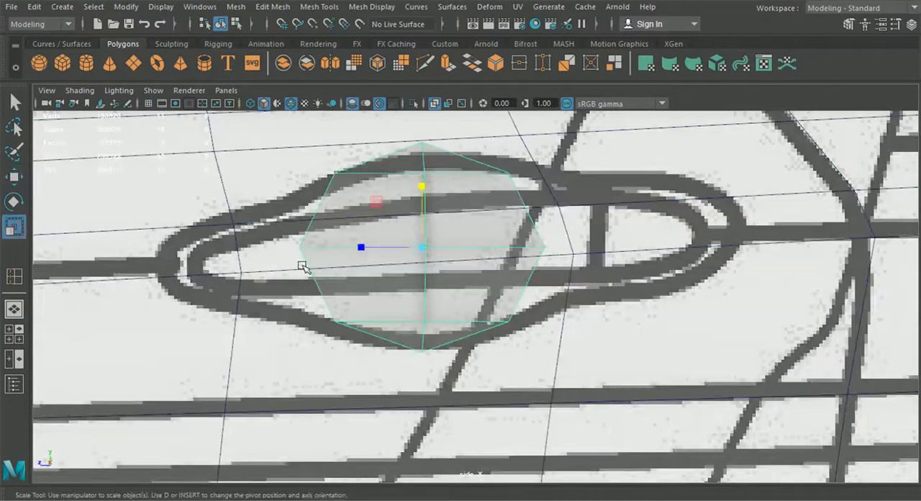
left_click_drag(363, 248, 354, 246)
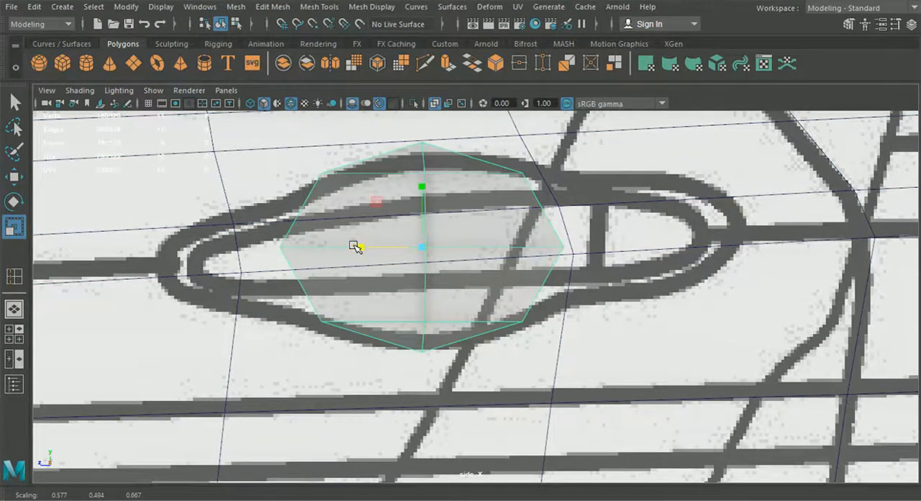
scroll(353, 251, "down", 5)
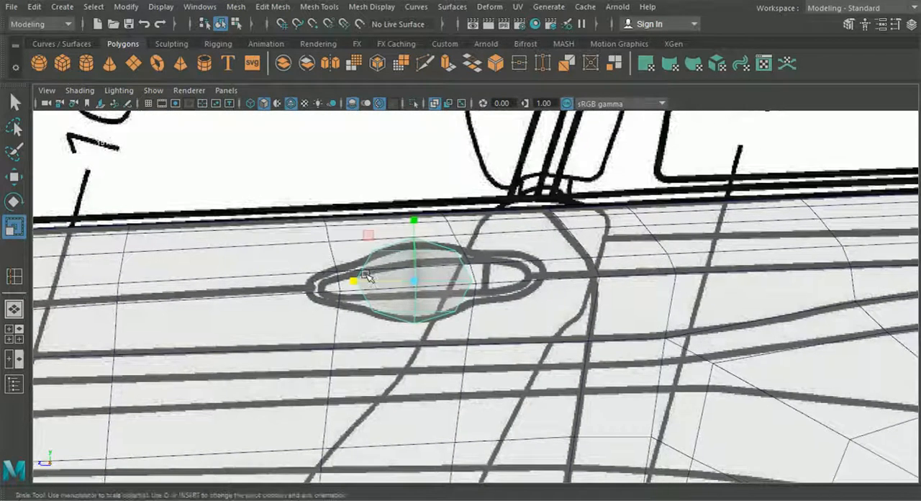
left_click_drag(359, 282, 359, 282)
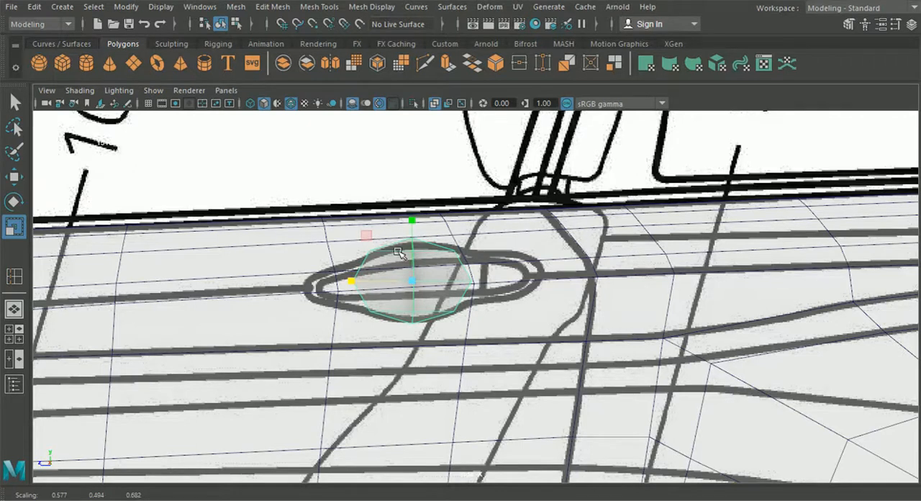
scroll(399, 252, "up", 3)
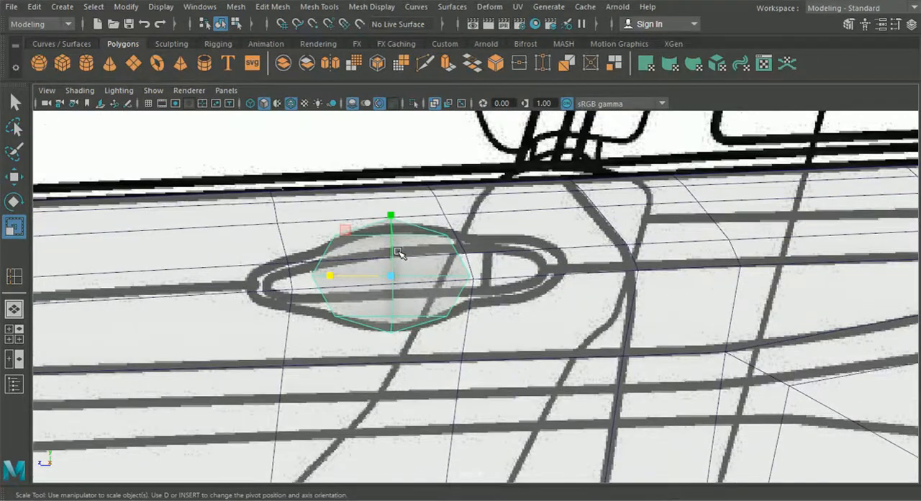
left_click(14, 176)
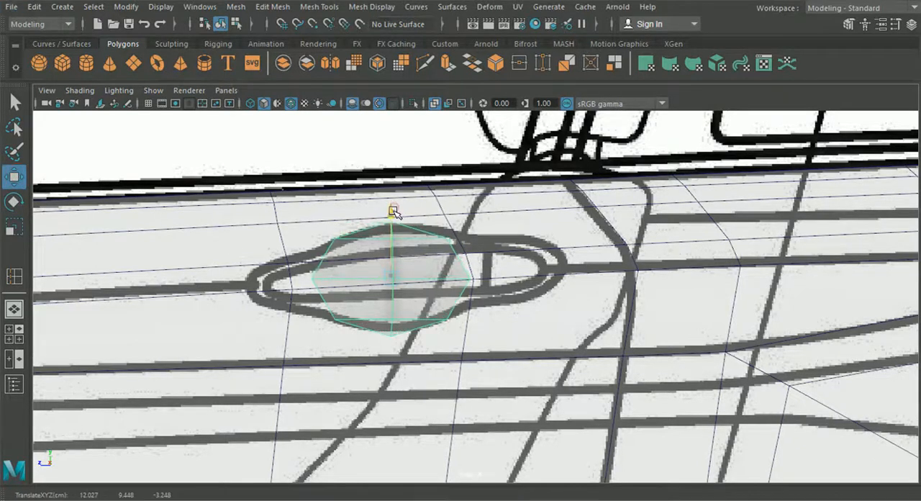
Try deleting the three door faces overlapped by the half sphere at the handle outline.
left_click(311, 320)
right_click_drag(309, 317, 303, 140)
left_click(310, 235)
left_click(312, 285, "shift")
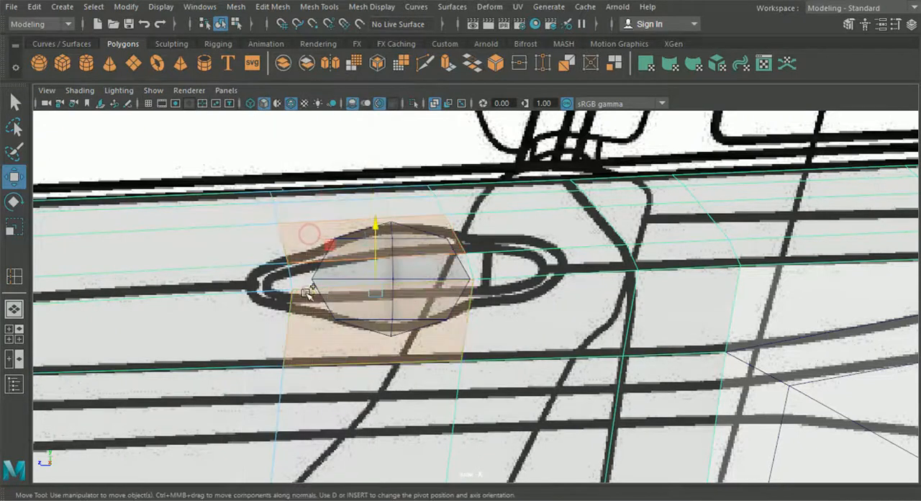
key("Delete")
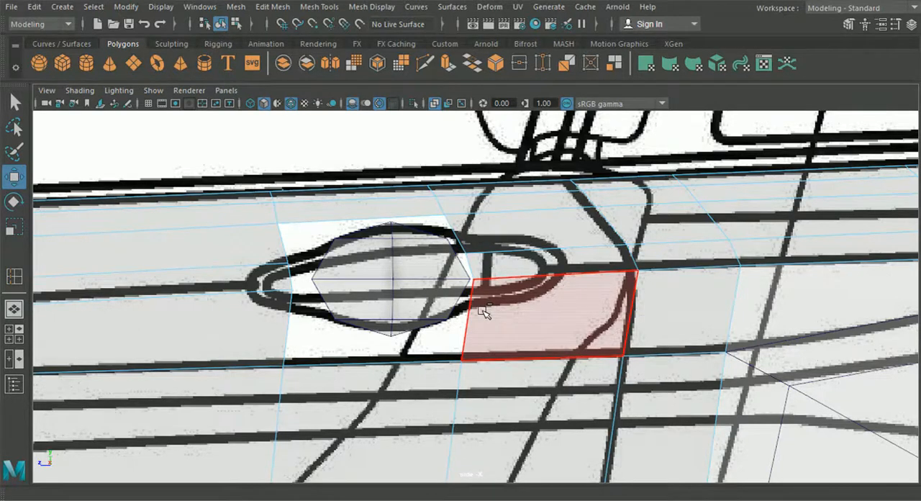
key("ctrl+z")
Delete the vertical edge loop that crosses the rear half of the door handle outline on the door.
left_click(525, 292)
right_click_drag(485, 247, 469, 69)
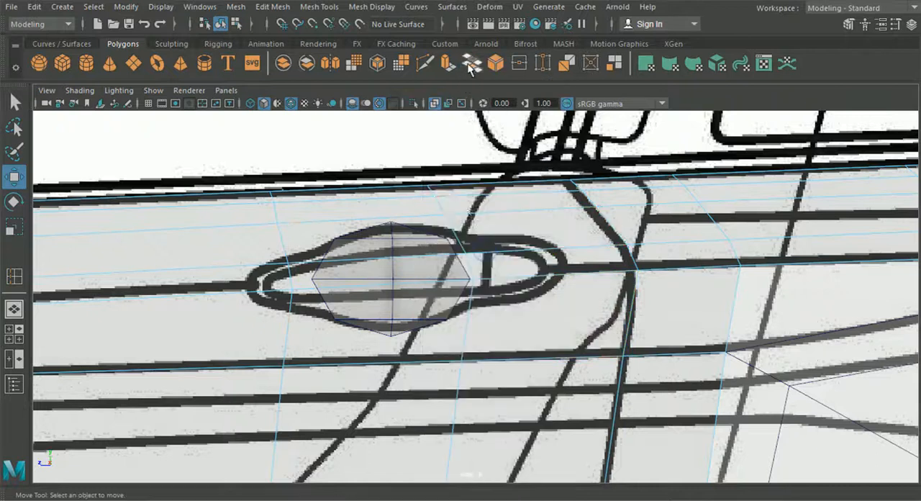
double_click(457, 233)
scroll(454, 233, "down", 5)
middle_click_drag(485, 399, 470, 280, "alt")
left_click(199, 7)
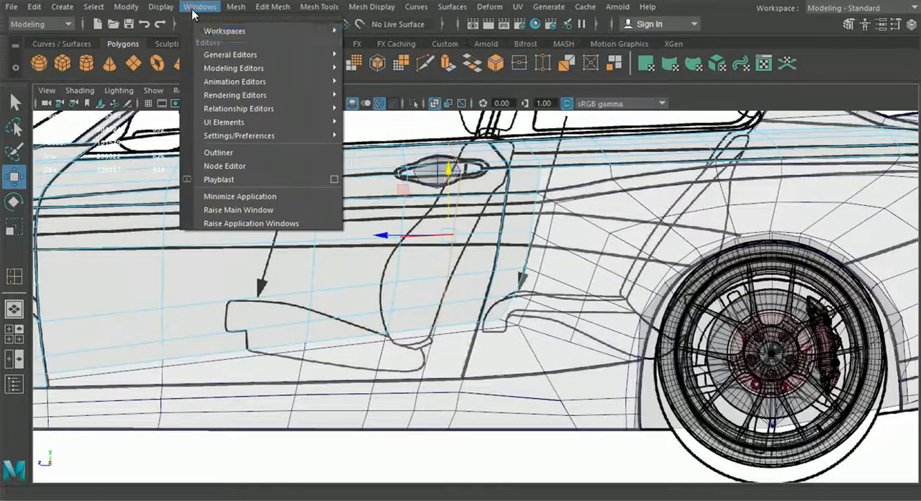
mouse_move(240, 8)
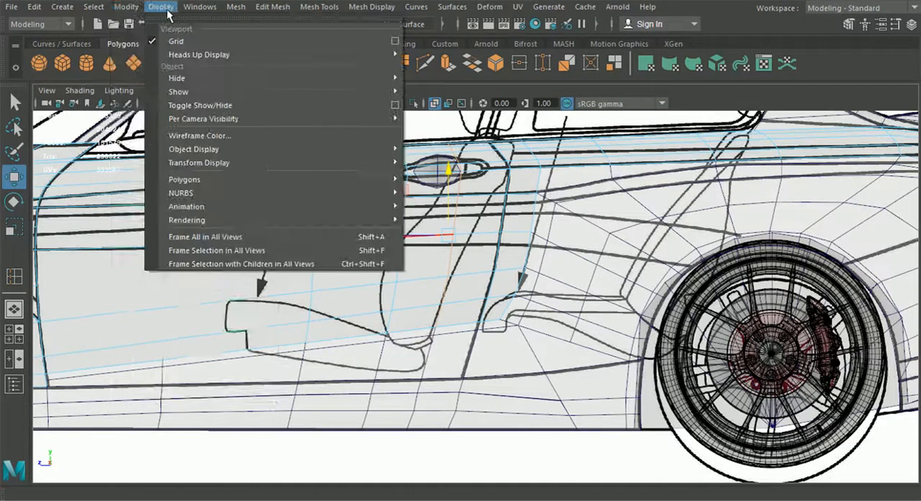
mouse_move(199, 7)
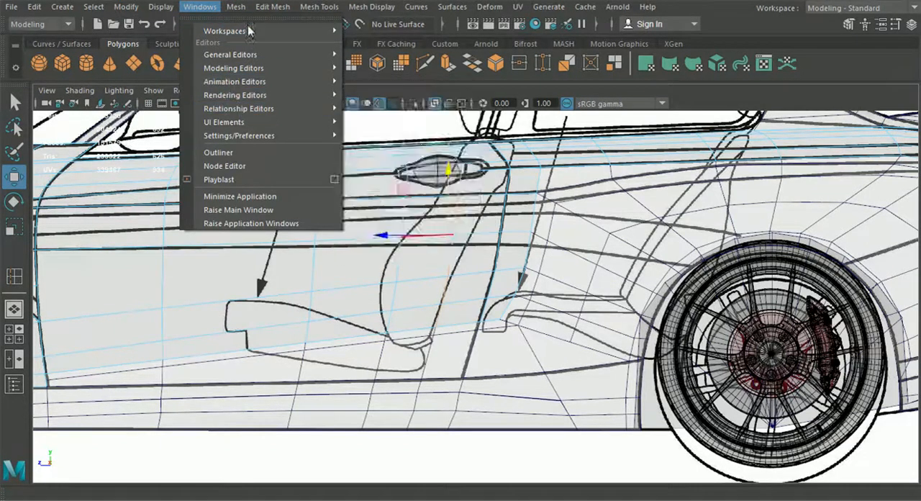
mouse_move(273, 7)
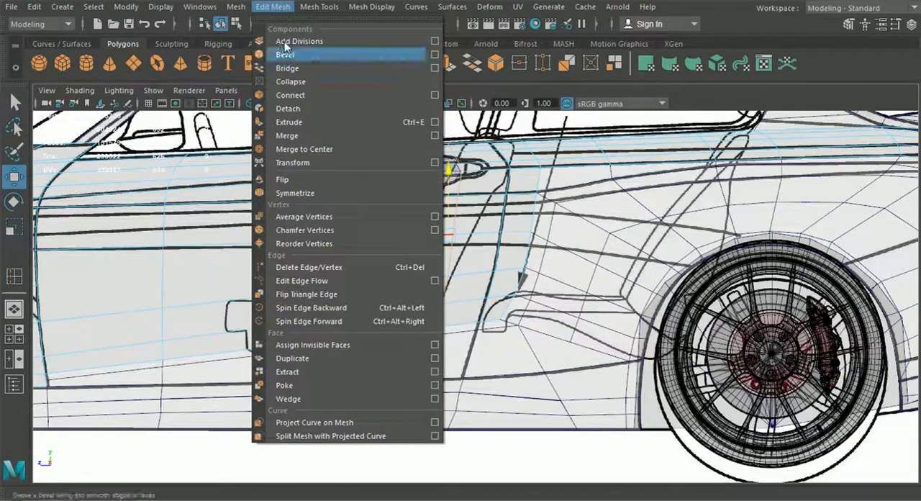
left_click(343, 268)
Delete the matching vertical edge loop from the side skirt panel below the door.
middle_click_drag(421, 396, 414, 324, "alt")
left_click(413, 323)
right_click_drag(418, 288, 405, 67)
double_click(425, 286)
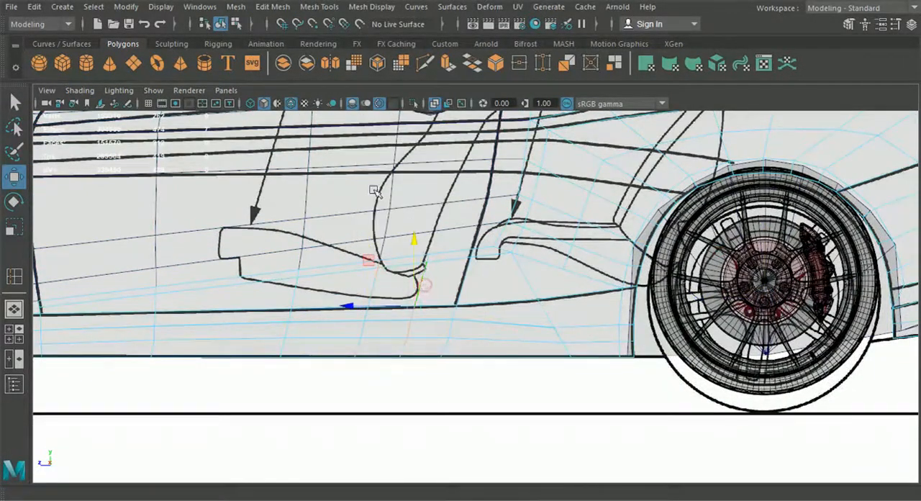
key("ctrl+Delete")
Insert a new vertical edge loop in the door farther back, near the rear end of the handle outline.
middle_click_drag(418, 246, 390, 361, "alt")
right_click_drag(404, 315, 425, 239, "alt")
middle_click_drag(426, 239, 424, 288, "alt")
scroll(424, 288, "up", 2)
middle_click_drag(373, 274, 342, 243, "alt")
left_click(346, 257)
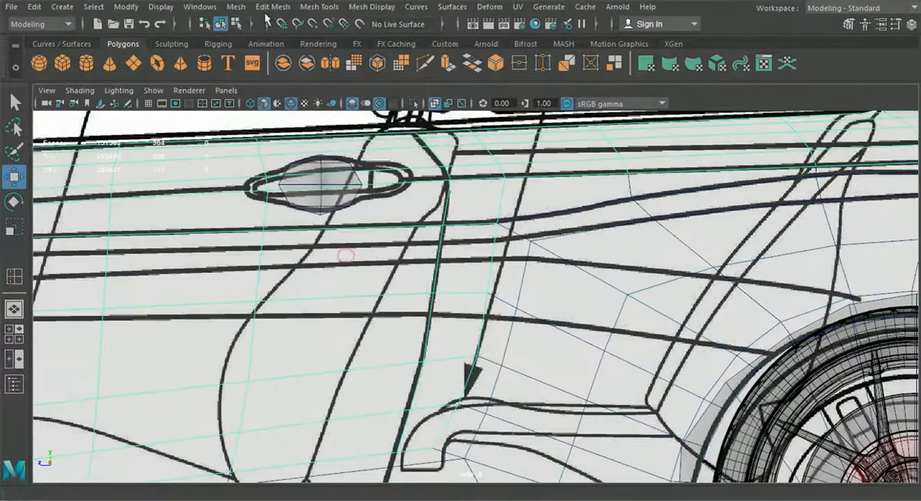
left_click(272, 6)
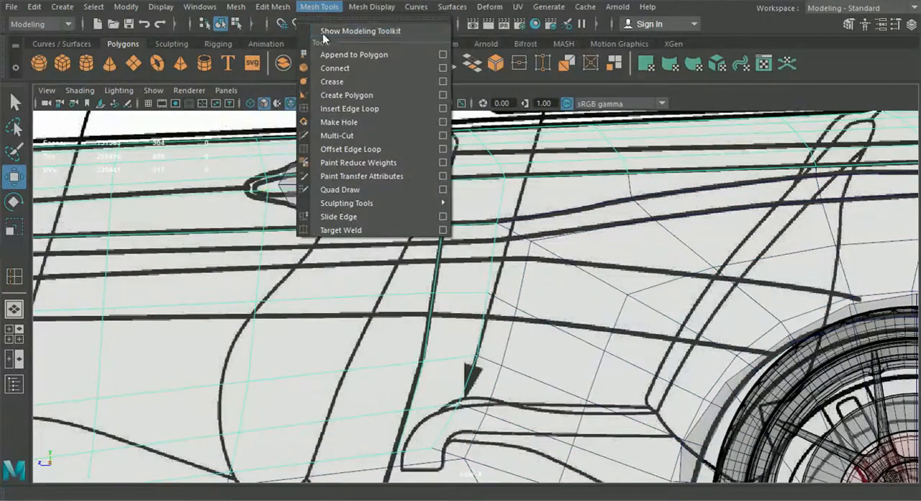
left_click(364, 109)
scroll(374, 170, "up", 2)
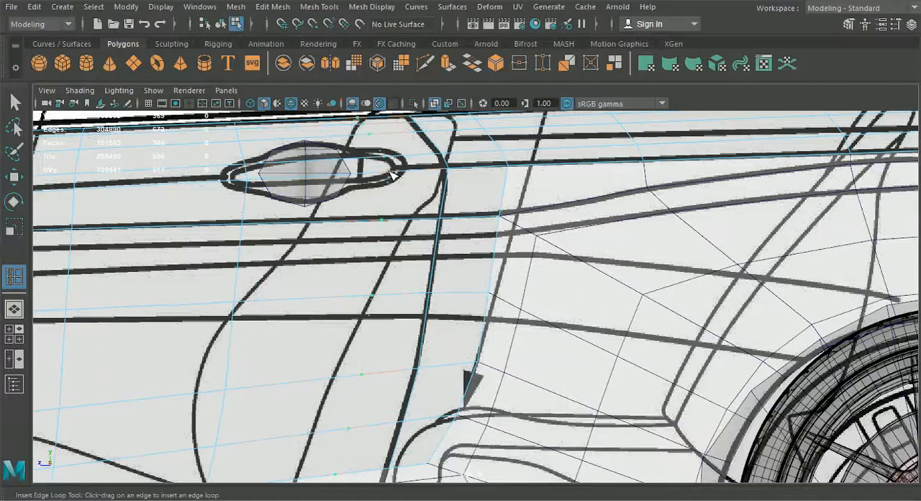
Insert a matching vertical edge loop in the side skirt panel, aligned with the lower end of the door's new loop.
scroll(391, 174, "down", 4)
middle_click_drag(393, 338, 410, 171, "alt")
scroll(415, 224, "up", 2)
scroll(415, 224, "up", 5)
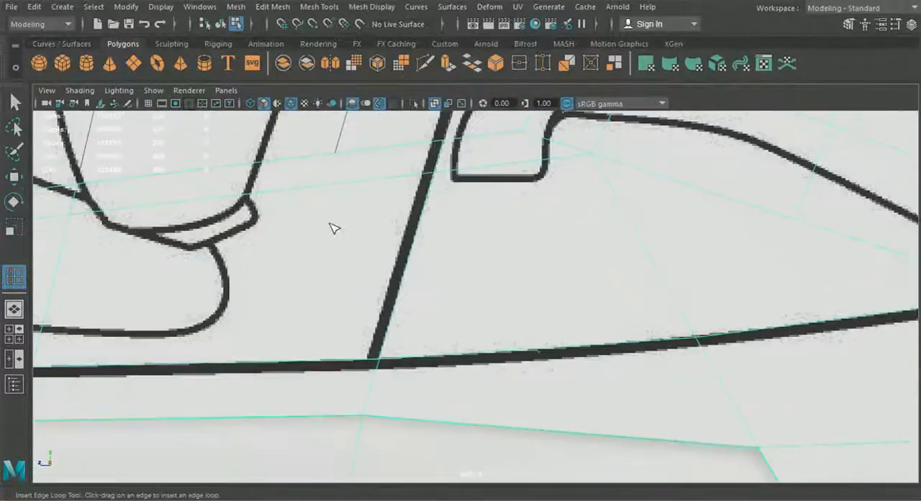
middle_click_drag(334, 226, 381, 238, "alt")
scroll(370, 183, "up", 6)
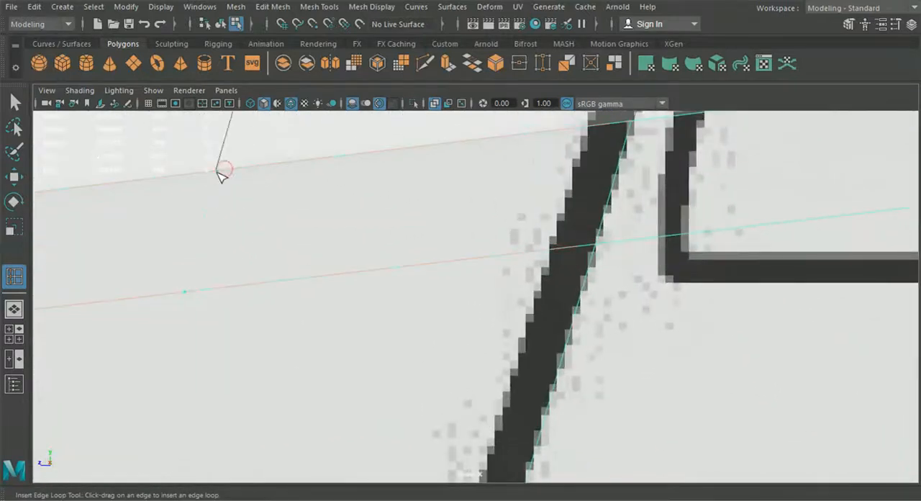
left_click_drag(216, 171, 216, 172)
scroll(257, 233, "down", 10)
middle_click_drag(390, 165, 409, 234, "alt")
key("q")
Delete the three door faces around the half sphere to open a hole for the handle recess.
scroll(475, 237, "up", 8)
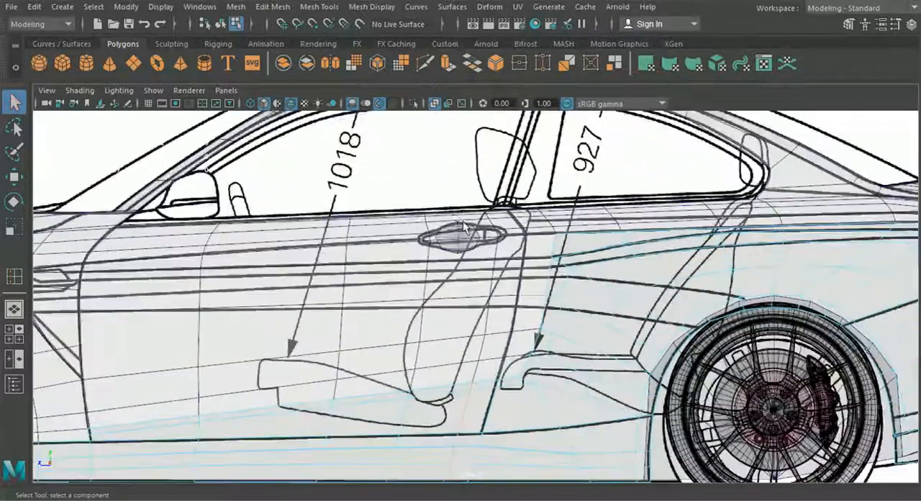
middle_click_drag(475, 237, 459, 276, "alt")
scroll(459, 272, "up", 3)
right_click_drag(459, 252, 460, 140)
left_click(446, 190)
left_click(481, 245, "shift")
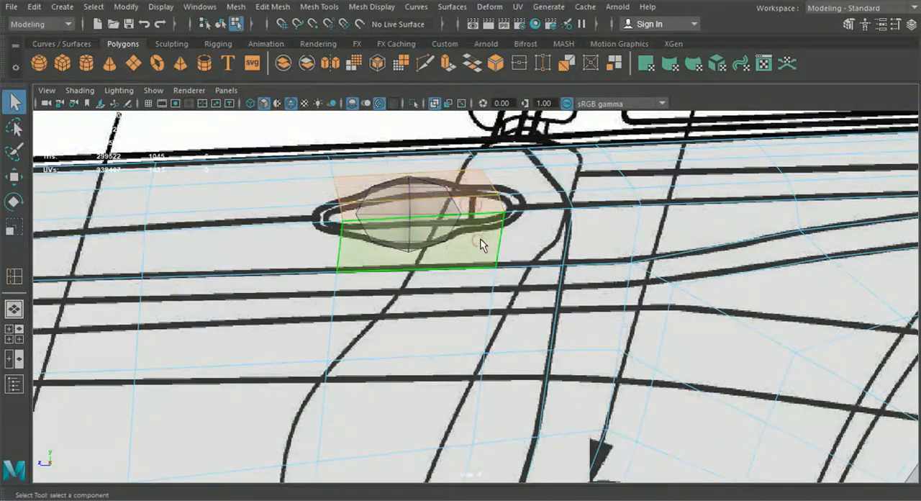
key("Delete")
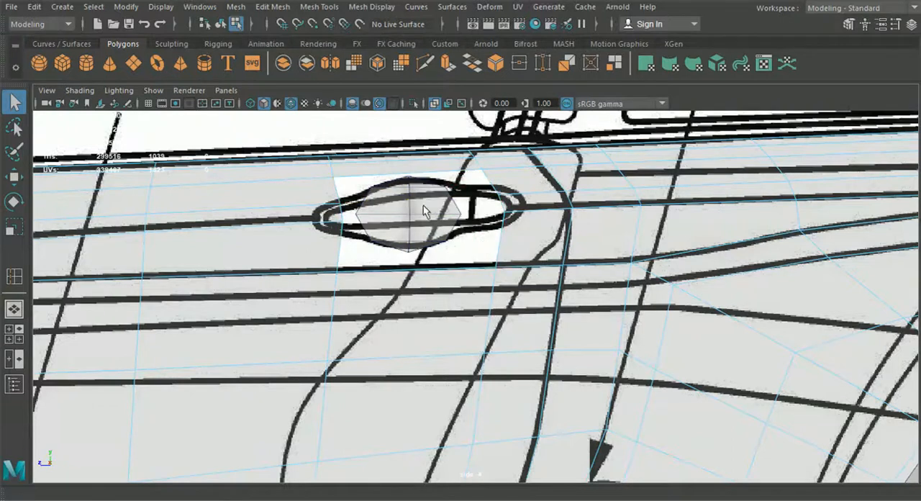
Shift the half sphere slightly toward the car's rear, to about Z -3.292, within the handle outline.
left_click(222, 23)
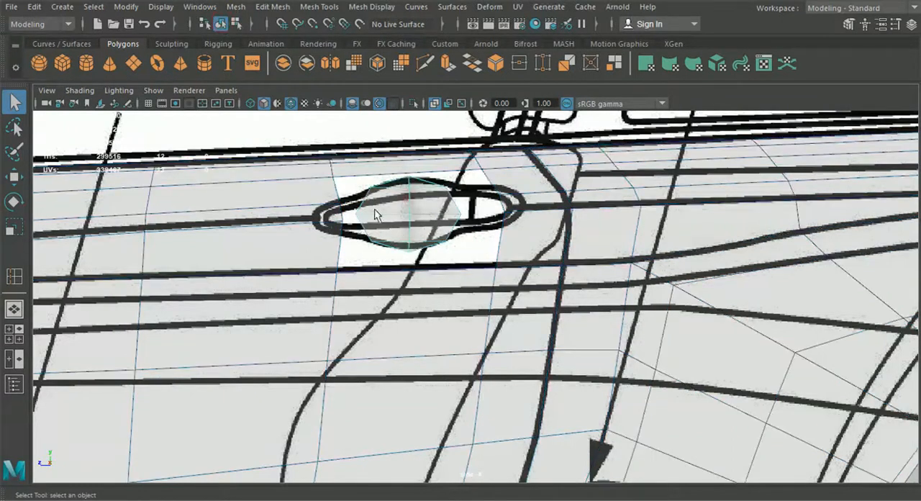
key("w")
scroll(336, 247, "up", 4)
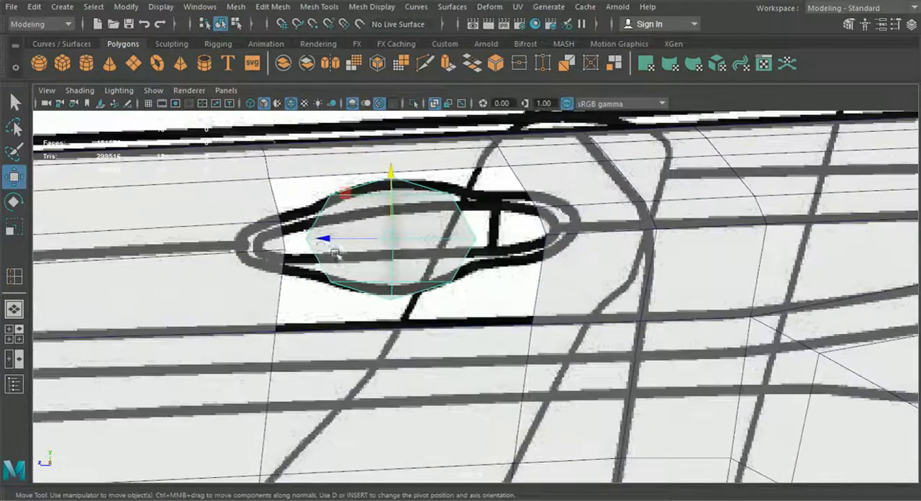
left_click_drag(320, 242, 328, 238)
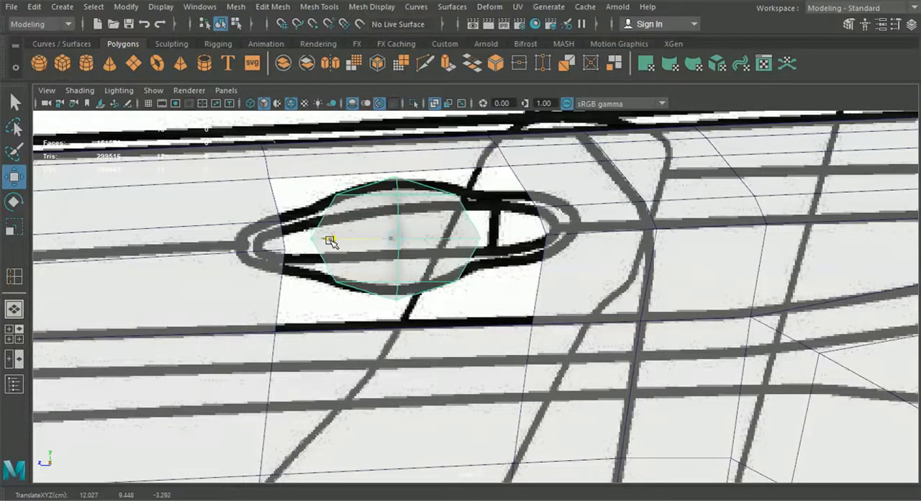
scroll(381, 250, "up", 4)
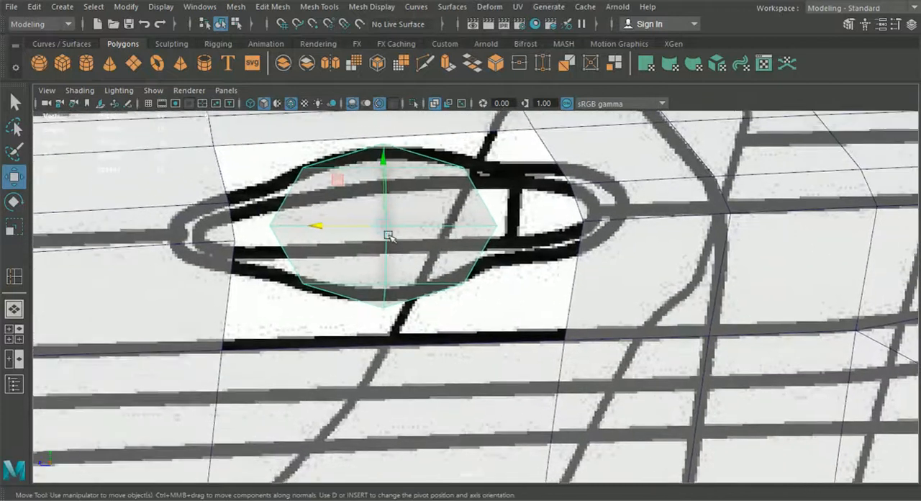
Insert a horizontal edge loop in the half sphere just above its middle edge.
left_click(307, 9)
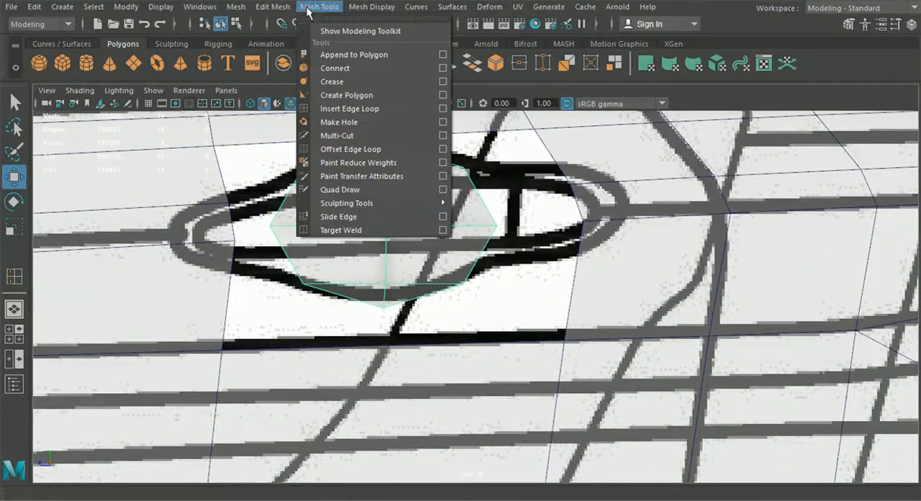
left_click(349, 109)
scroll(460, 201, "up", 3)
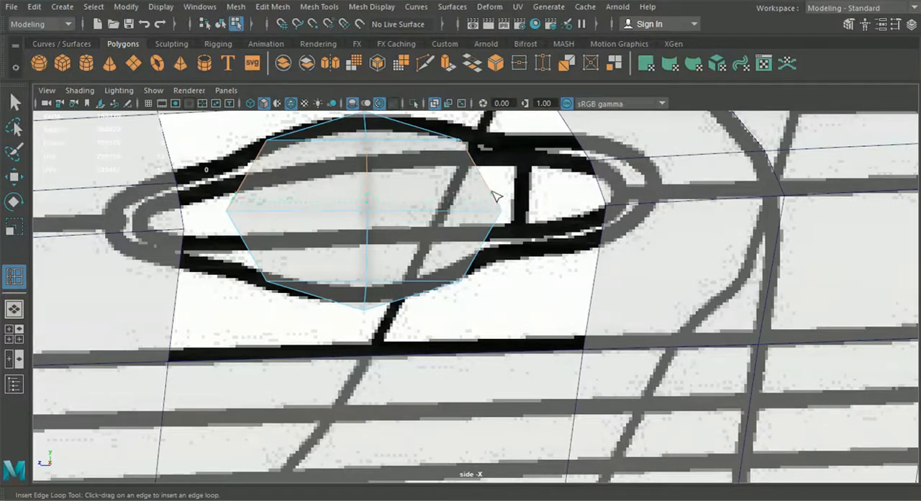
left_click_drag(491, 202, 491, 203)
middle_click_drag(321, 206, 330, 216, "alt")
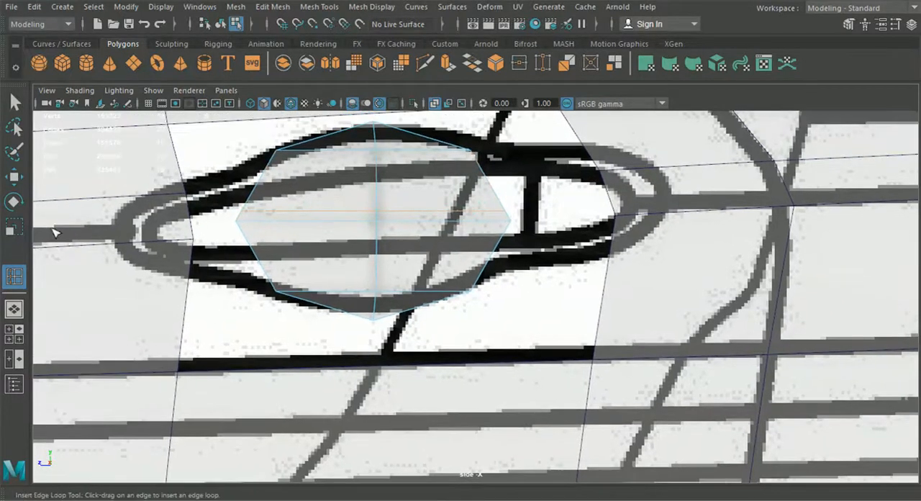
Scale the newly inserted edges of the half sphere slightly along its length.
left_click(14, 228)
scroll(218, 224, "up", 2)
middle_click_drag(219, 225, 277, 272, "alt")
left_click_drag(353, 241, 349, 240)
In the perspective view, move the innermost vertex of the half sphere's new edge loop slightly outward along X, to about 11.474.
left_click(10, 310)
left_click_drag(108, 305, 317, 351, "alt")
middle_click_drag(317, 352, 382, 327, "alt")
scroll(382, 327, "up", 3)
left_click_drag(382, 327, 475, 333, "alt")
middle_click_drag(475, 333, 501, 318, "alt")
left_click(17, 182)
middle_click_drag(222, 211, 244, 237, "alt")
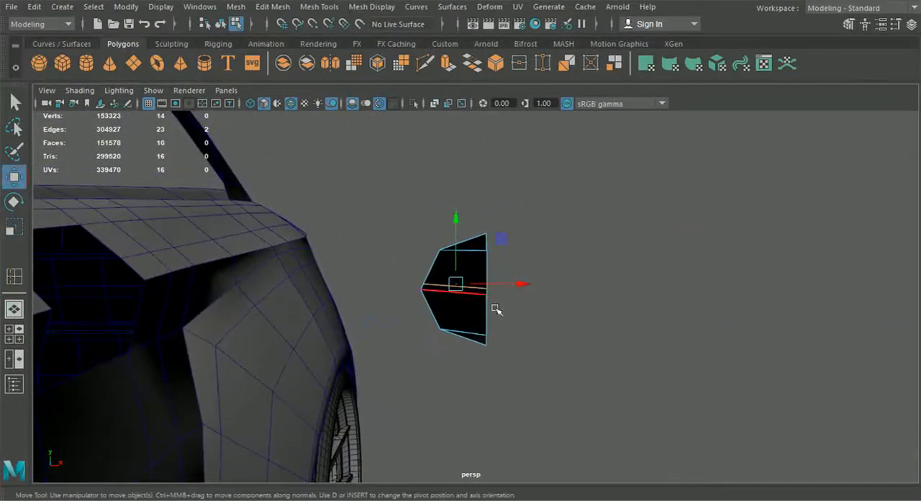
right_click_drag(440, 144, 379, 106)
left_click(425, 282)
right_click_drag(425, 283, 486, 324, "alt")
left_click_drag(420, 267, 422, 267)
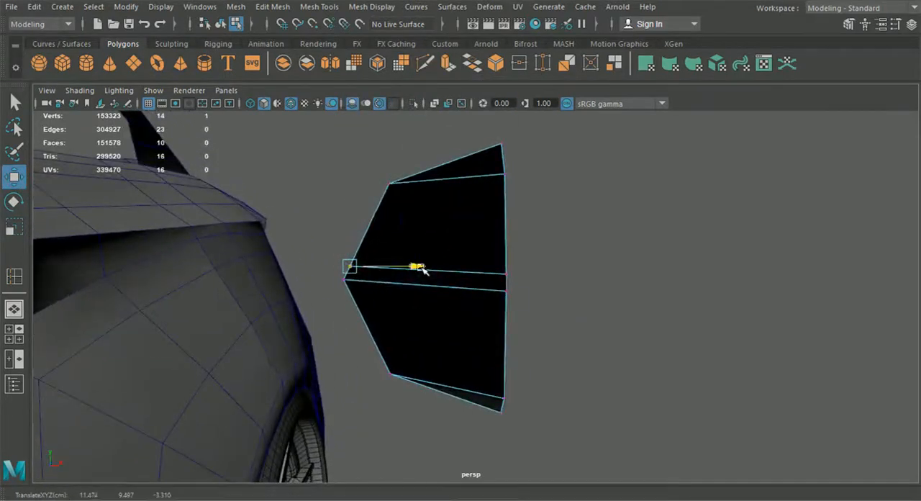
Select the half sphere's six middle vertices and, in the side view, scale them apart vertically to widen the central band.
left_click_drag(580, 319, 318, 246)
left_click_drag(424, 212, 300, 303)
middle_click_drag(300, 302, 535, 226, "alt")
left_click_drag(534, 226, 340, 244, "alt")
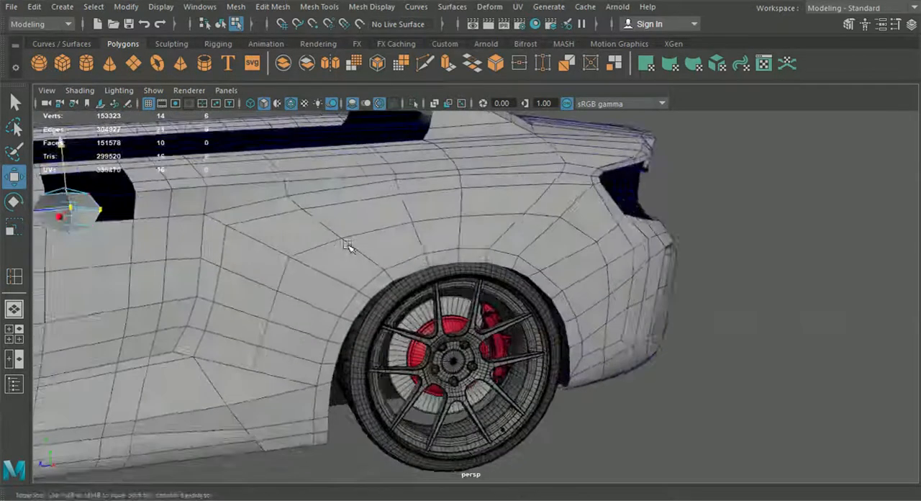
middle_click_drag(340, 245, 565, 243, "alt")
right_click_drag(565, 242, 617, 271, "alt")
left_click_drag(617, 271, 460, 294, "alt")
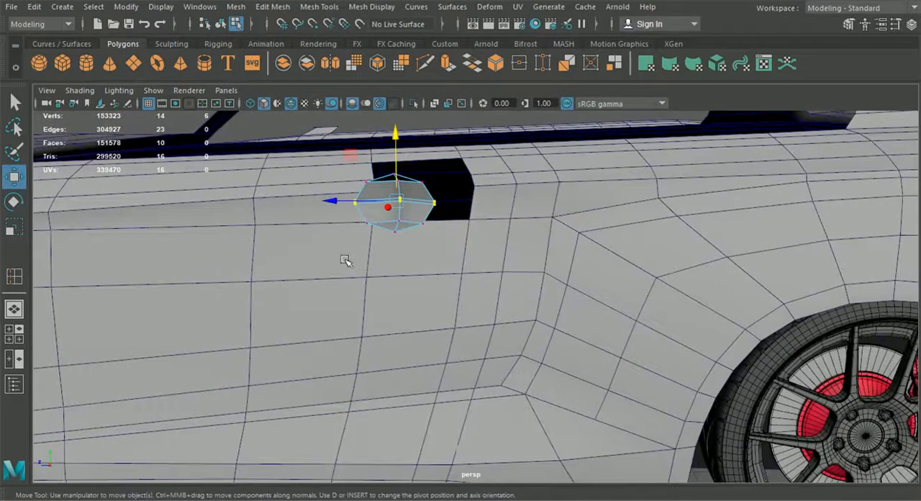
left_click(14, 333)
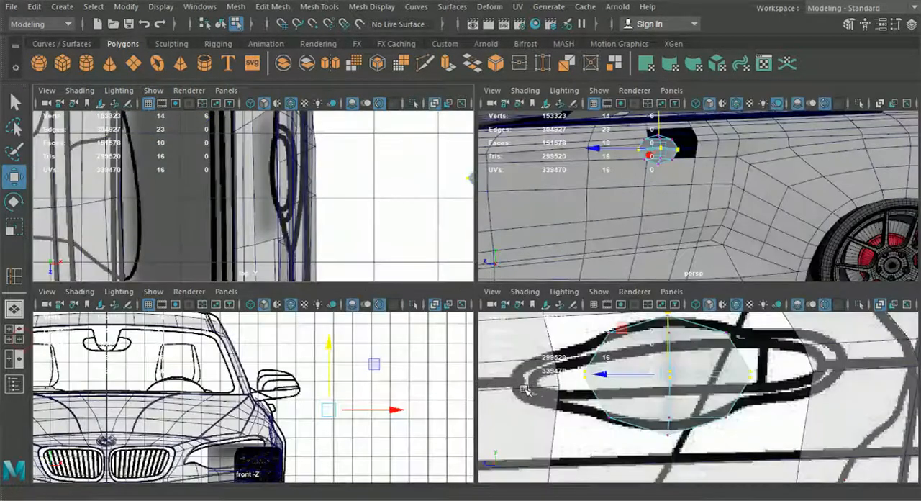
key("space")
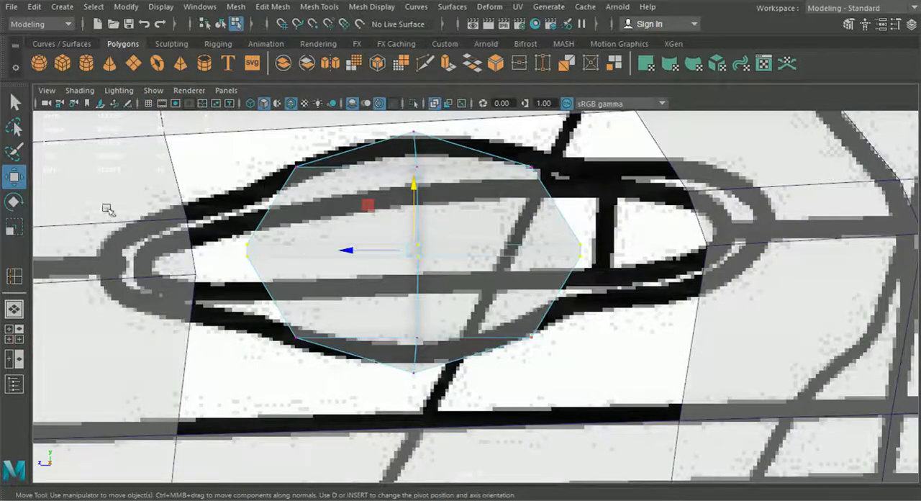
left_click(15, 231)
left_click_drag(416, 192, 415, 122)
left_click_drag(420, 176, 416, 156)
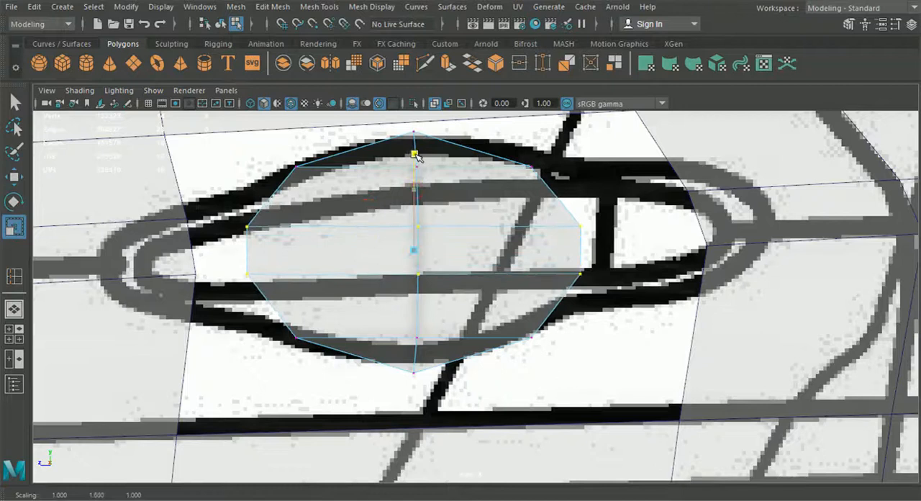
middle_click_drag(519, 228, 553, 257, "alt")
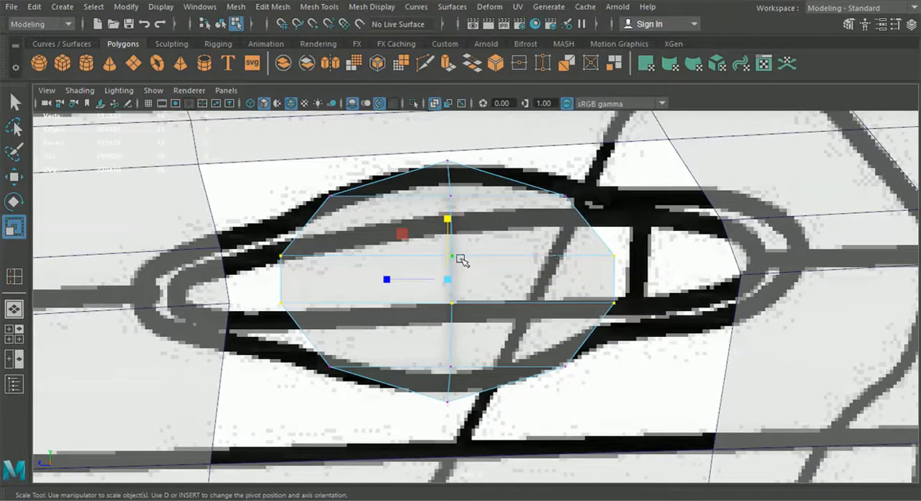
In object mode, move the whole half sphere inward along X so it sits in the body's door hole.
left_click(14, 309)
left_click(221, 25)
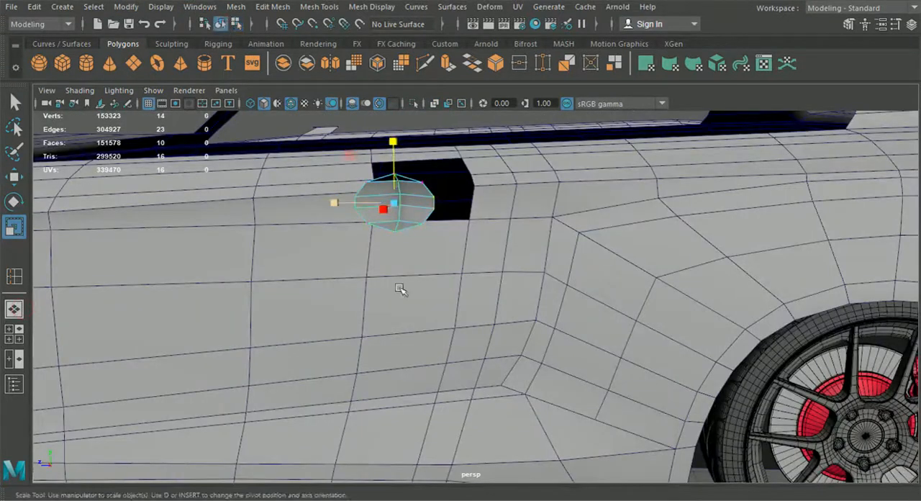
left_click_drag(425, 288, 574, 313, "alt")
left_click(9, 180)
middle_click_drag(575, 179, 540, 224, "alt")
left_click_drag(790, 245, 613, 349)
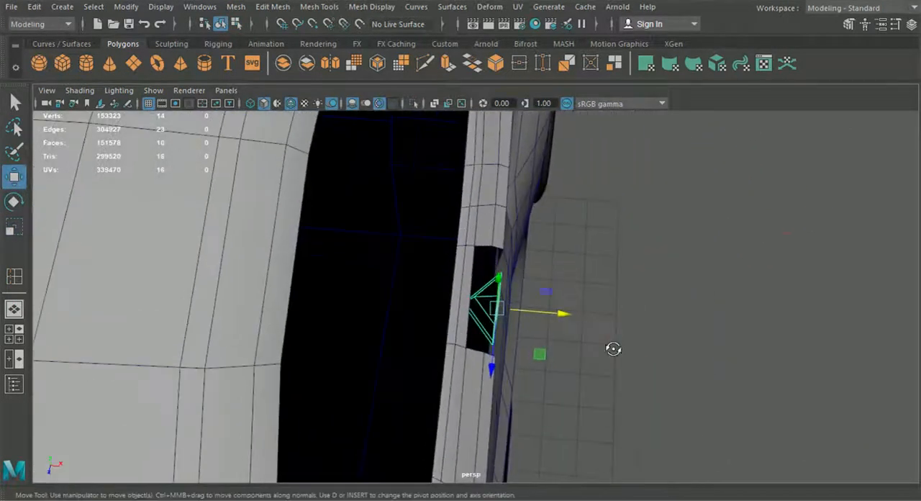
Turn off X-Ray shading in the top view to show the half sphere solid against the body hole.
left_click(13, 334)
key("space")
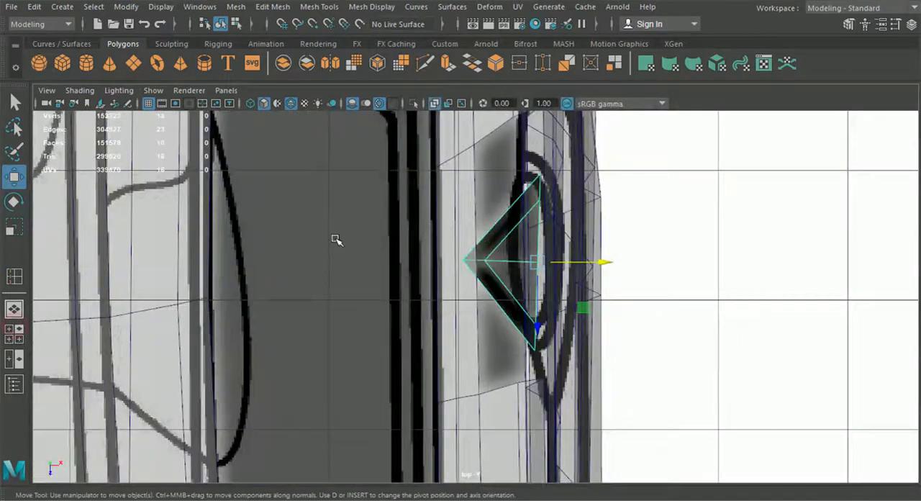
middle_click_drag(373, 240, 334, 252, "alt")
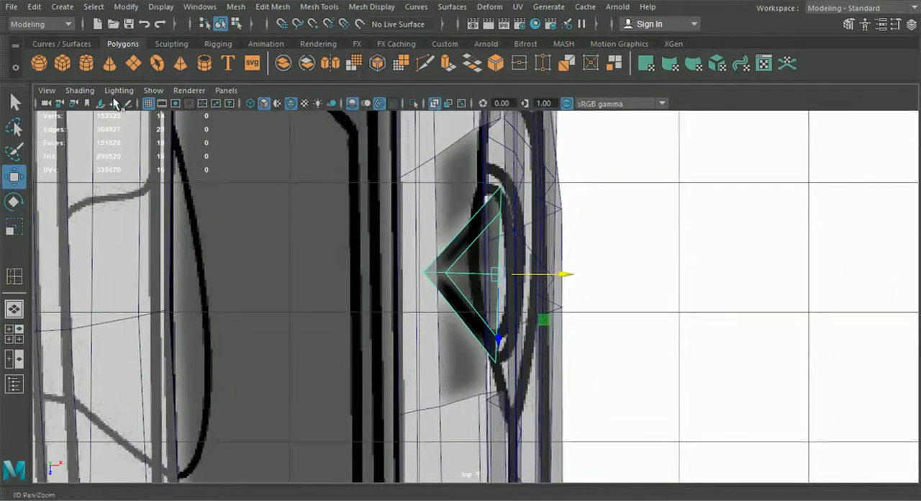
left_click(79, 90)
left_click(118, 229)
middle_click_drag(514, 274, 498, 268, "alt")
middle_click_drag(497, 232, 502, 243, "alt")
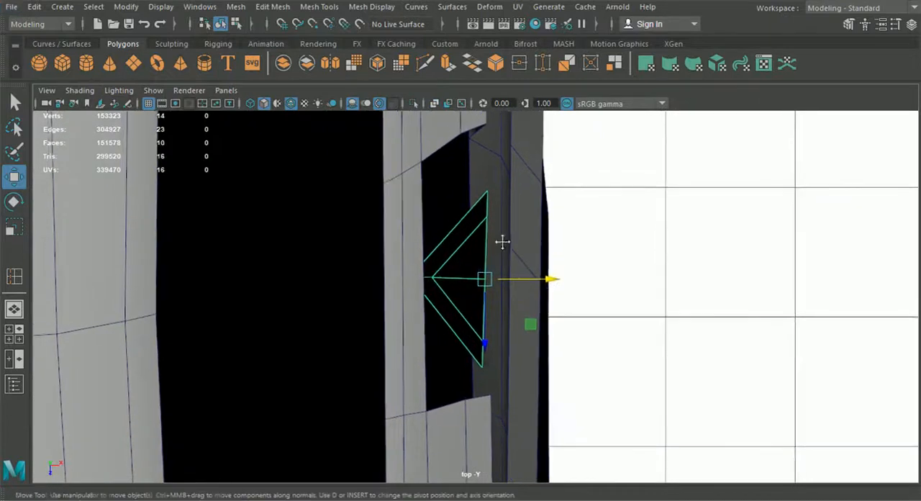
Rotate the half sphere about 0.96° around the vertical axis and shift it slightly outward to about X 8.645.
left_click(69, 216)
key("e")
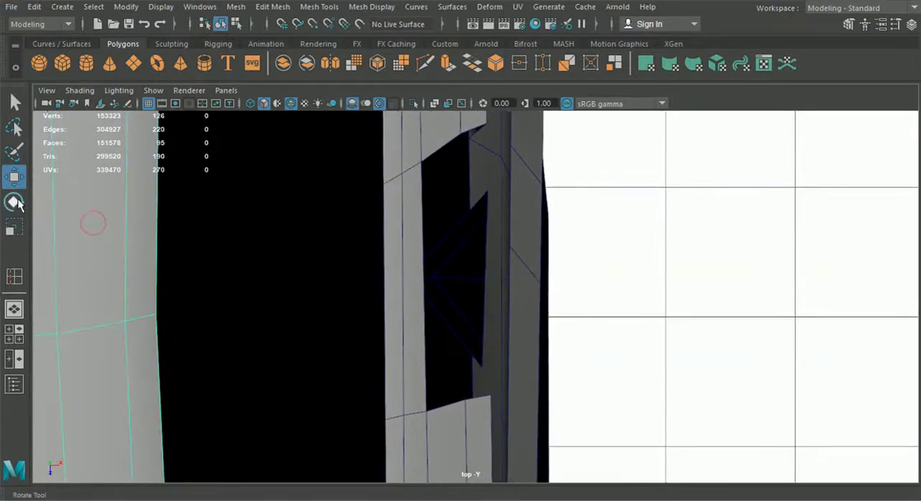
left_click(475, 296)
left_click_drag(515, 329, 518, 331)
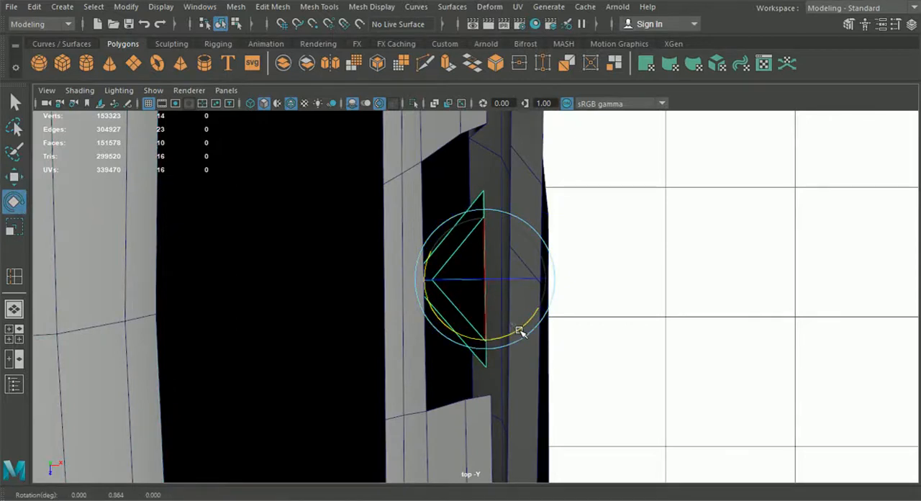
left_click(15, 178)
left_click_drag(551, 283, 554, 282)
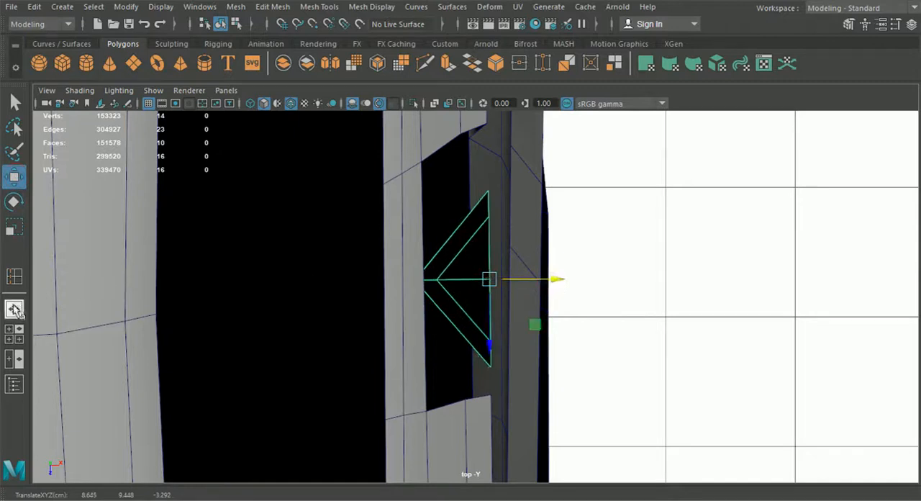
In the perspective view, move the half sphere's topmost rim vertex inward along X to about 8.231.
left_click(15, 310)
left_click_drag(391, 310, 458, 263, "alt")
right_click_drag(457, 263, 419, 102, "alt")
left_click_drag(489, 232, 414, 236, "alt")
right_click_drag(414, 236, 431, 236, "alt")
left_click(415, 233)
left_click(518, 222, "shift")
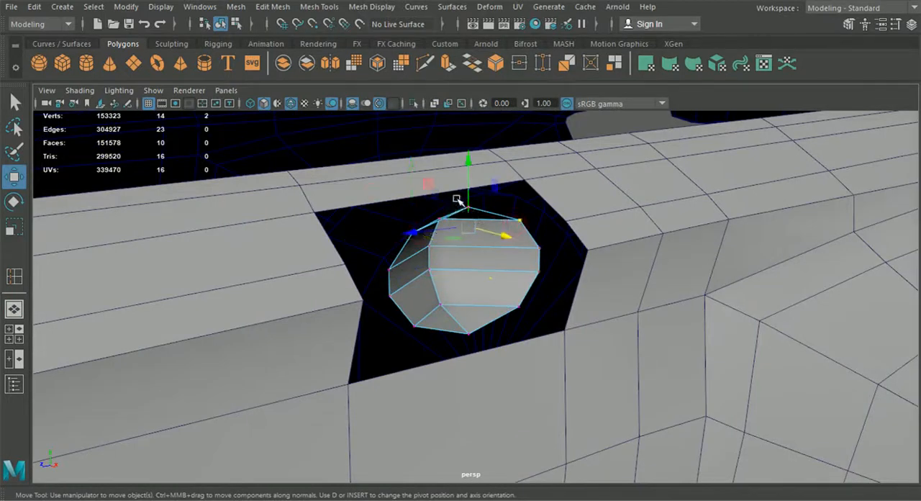
left_click_drag(451, 211, 448, 211, "shift")
left_click(416, 333, "shift")
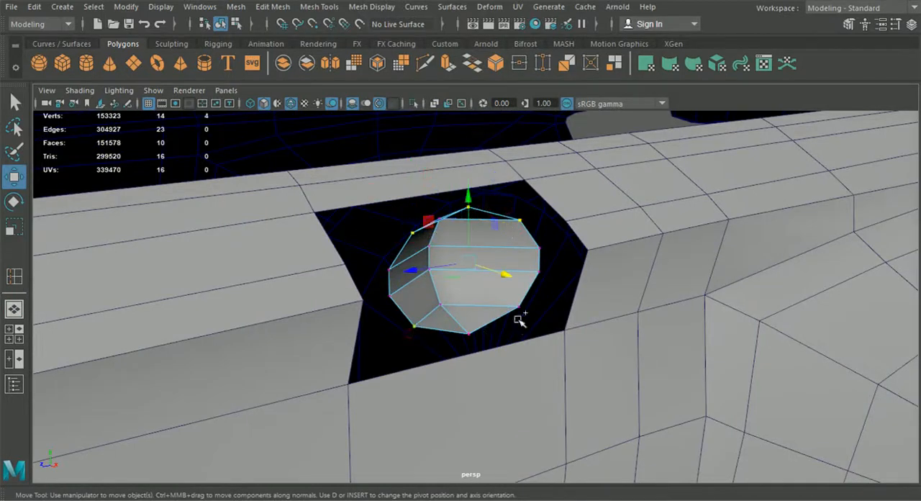
left_click(470, 334, "shift")
left_click_drag(463, 354, 430, 294, "alt")
left_click(310, 278)
left_click_drag(242, 277, 295, 318)
left_click(301, 210)
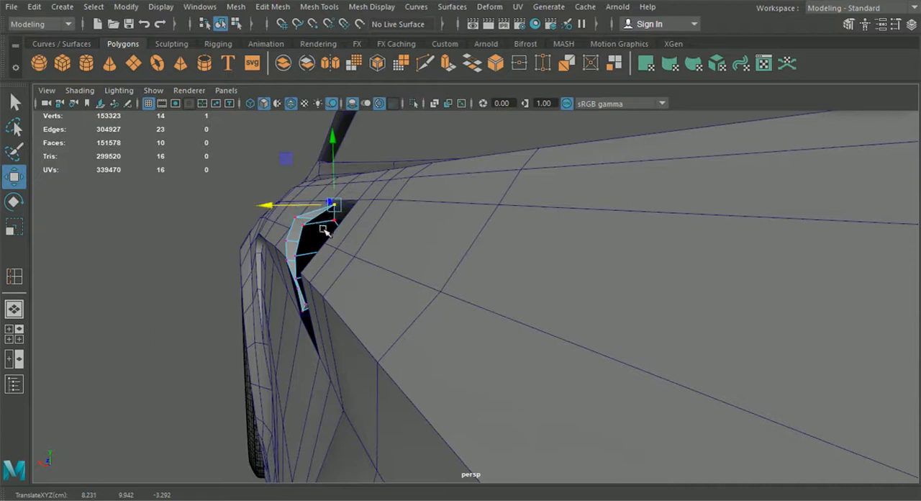
Move the half sphere's upper pair of rim vertices inward along X, and the next pair below to about X 8.475.
left_click_drag(335, 226, 270, 208, "alt")
left_click_drag(308, 247, 273, 251, "alt")
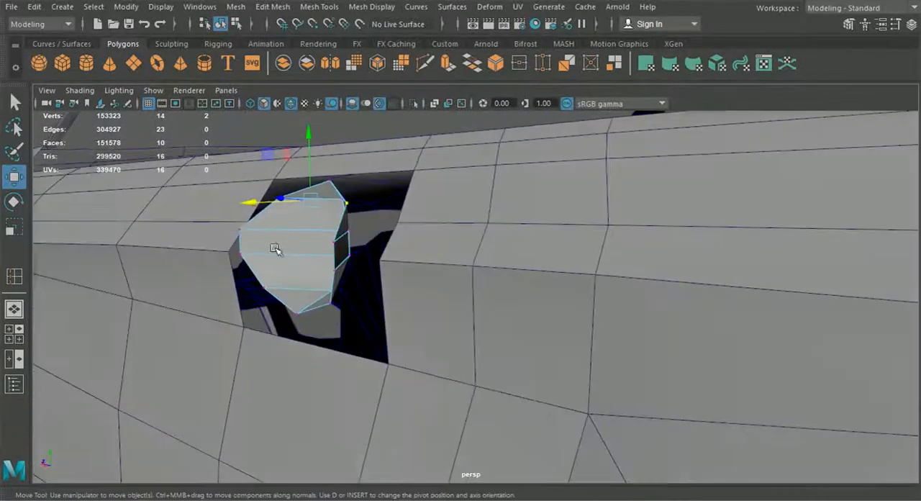
left_click(339, 241, "shift")
left_click_drag(339, 240, 529, 306, "alt")
left_click_drag(585, 262, 578, 262)
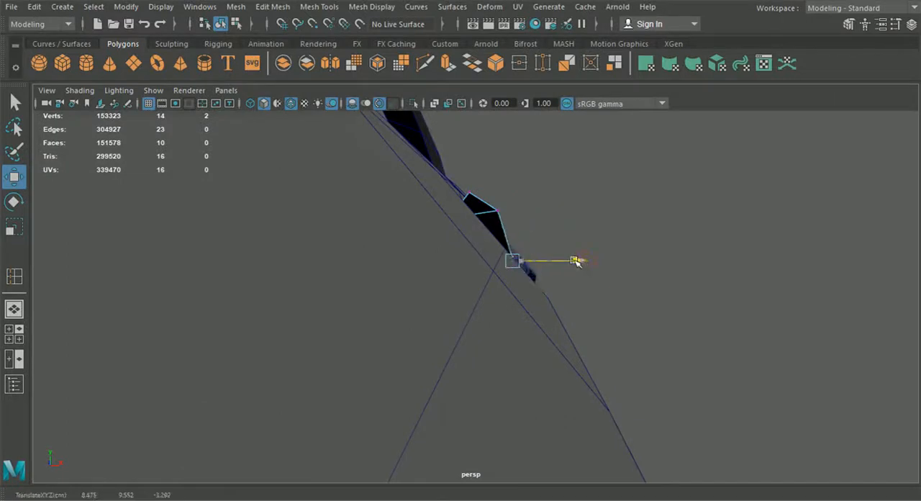
left_click_drag(577, 251, 576, 254)
left_click_drag(576, 298, 571, 305, "alt")
left_click(549, 301)
left_click(534, 255)
left_click_drag(537, 257, 521, 270, "alt")
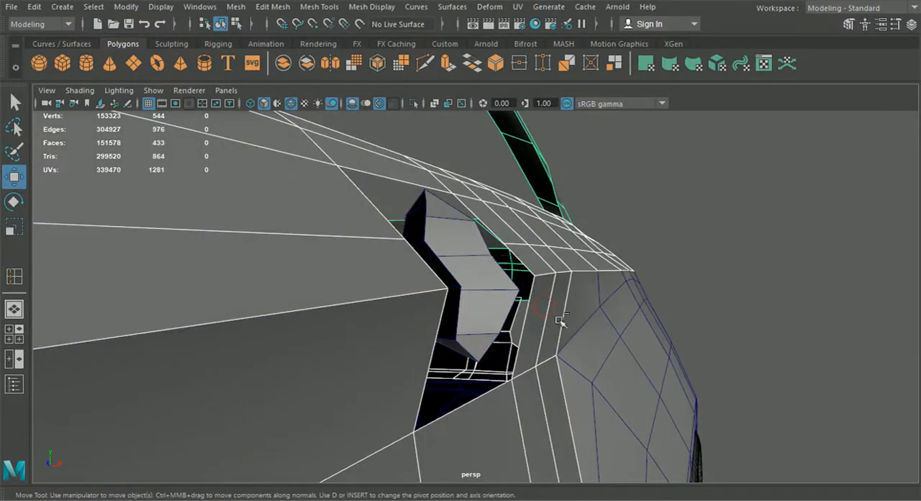
left_click_drag(560, 324, 696, 267, "alt")
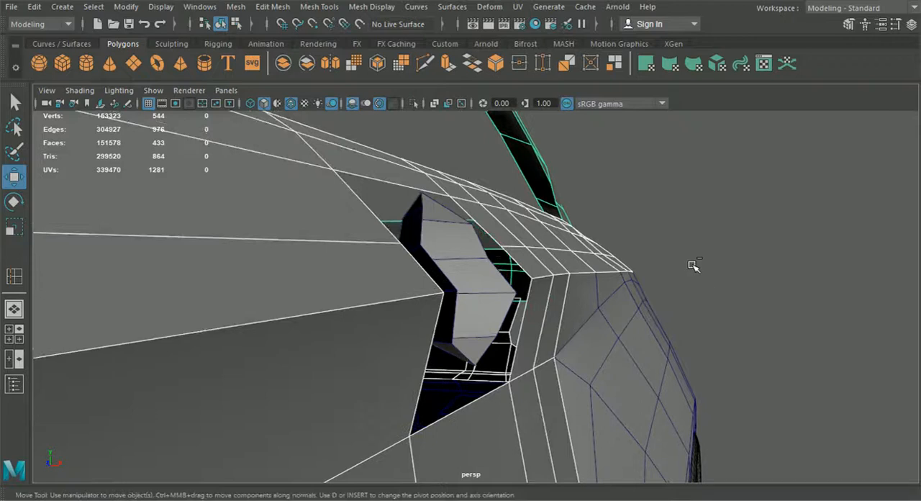
key("ctrl+z")
Move the half sphere's lower pair of rim vertices to about X 8.57 and align the bottom rim vertex with the door surface.
left_click_drag(564, 315, 503, 345)
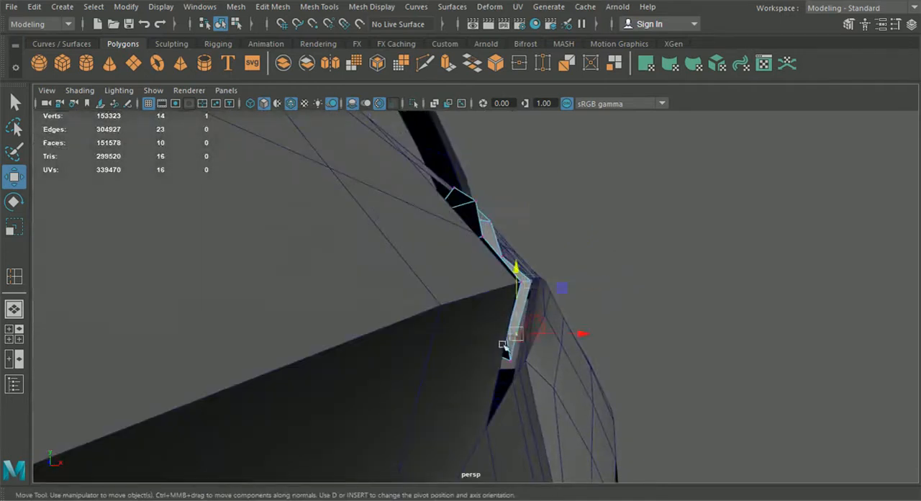
left_click_drag(578, 337, 582, 338)
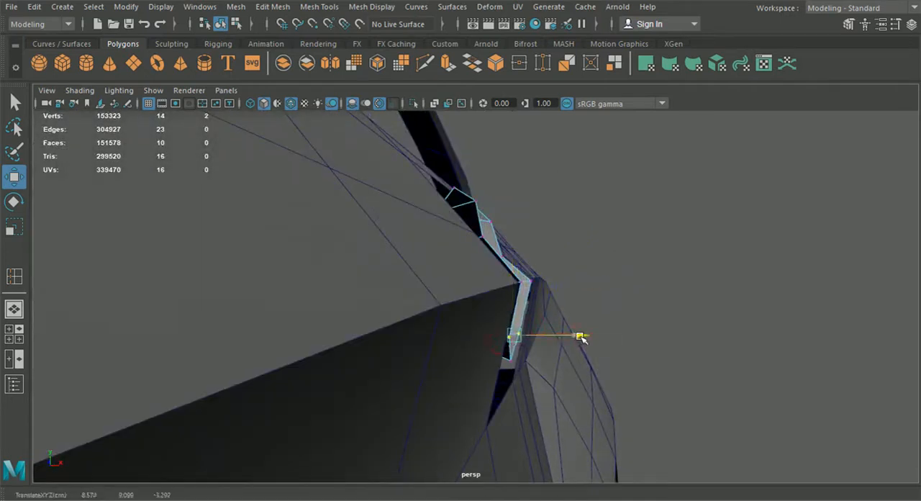
left_click(512, 365)
left_click_drag(559, 362, 431, 370)
middle_click_drag(430, 371, 517, 374, "alt")
left_click_drag(517, 374, 494, 269, "alt")
Adjust individual side rim vertices of the half sphere along X so the rim follows the door's slope.
left_click(485, 252)
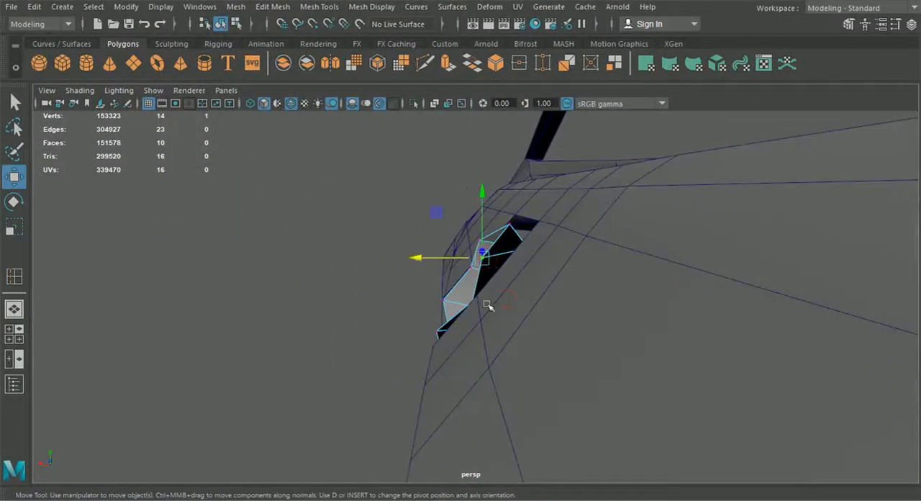
left_click_drag(488, 306, 470, 318, "alt")
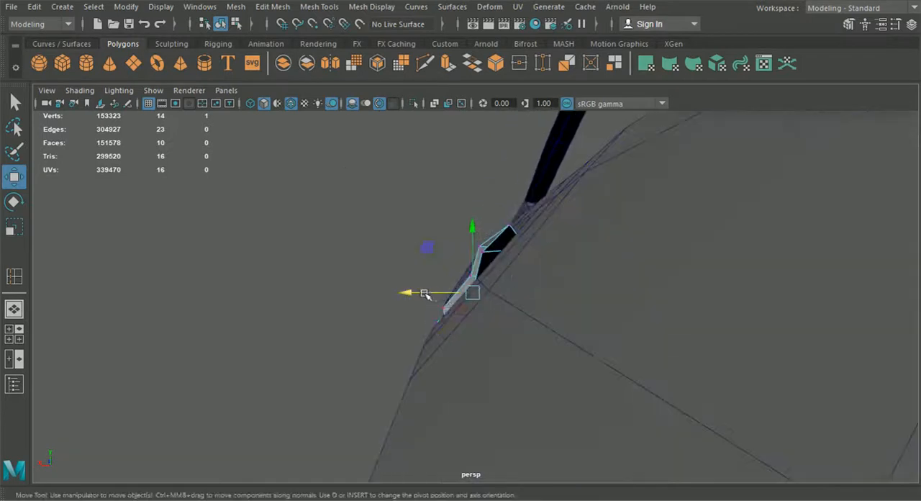
left_click_drag(471, 263, 539, 266)
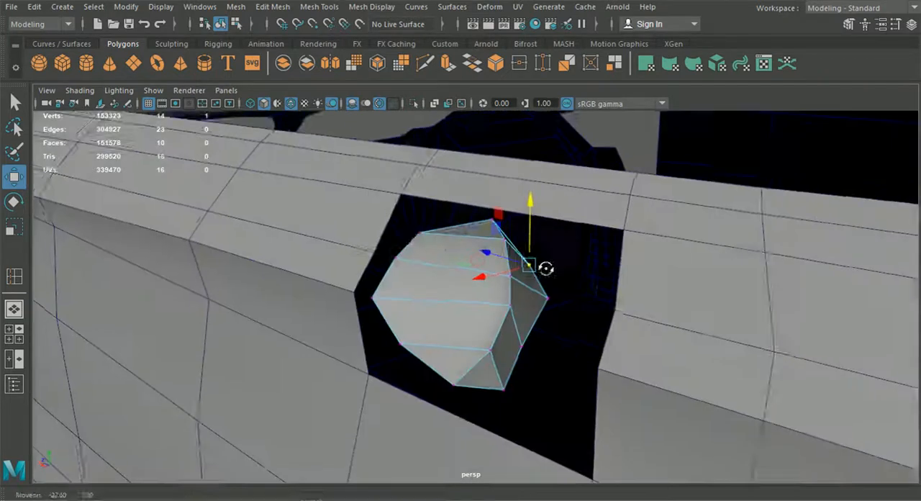
left_click_drag(426, 273, 527, 250, "alt")
Shift the half sphere's upper pair of rim vertices to about X 8.284 and its rear vertex to about X 8.294.
left_click(527, 269)
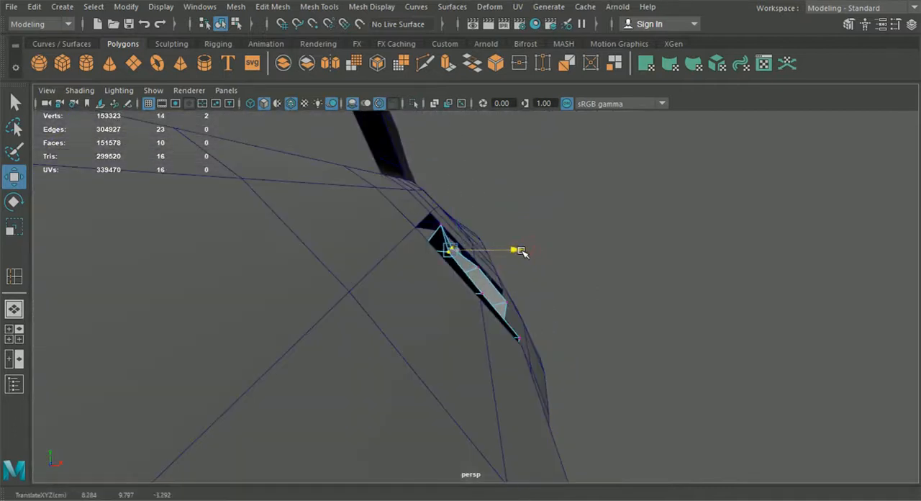
left_click_drag(520, 252, 222, 283, "alt")
left_click_drag(430, 256, 435, 255)
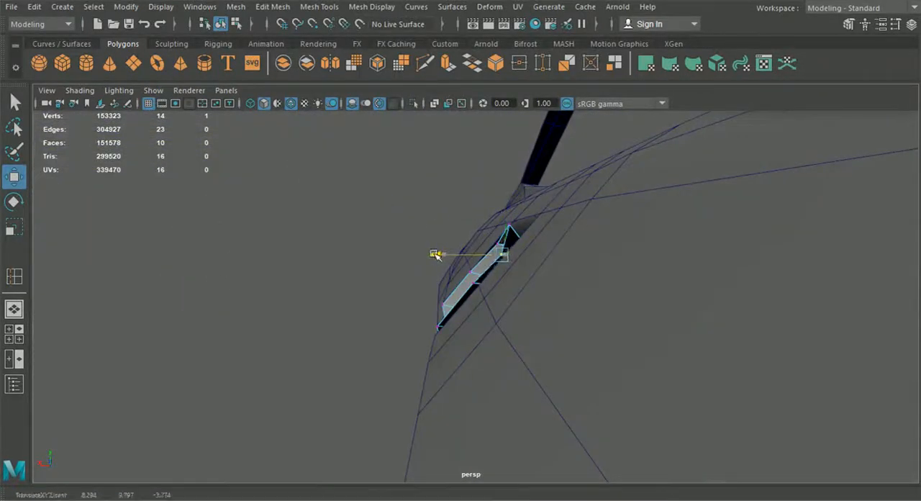
left_click_drag(458, 227, 465, 226)
left_click_drag(467, 273, 383, 338, "alt")
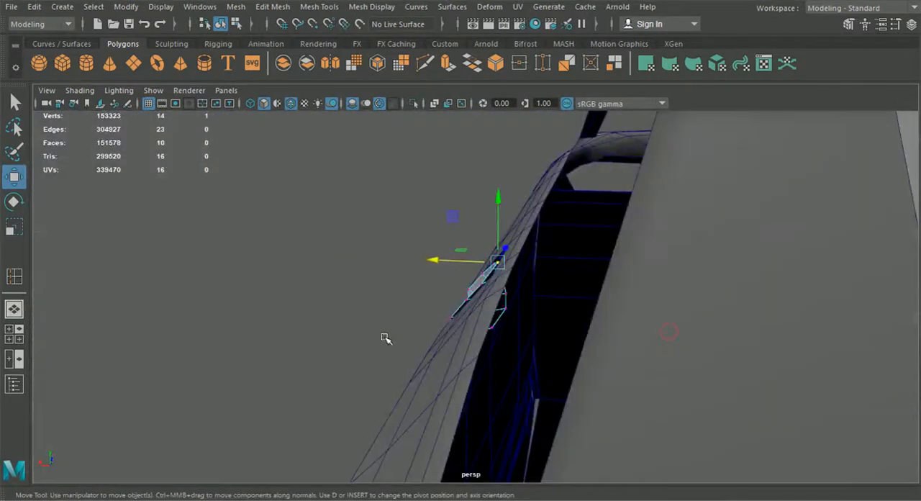
Select the three border edges on the rear side of the body's door hole and extrude them.
left_click_drag(273, 272, 640, 373, "alt")
left_click_drag(510, 373, 542, 291, "alt")
left_click(545, 291)
right_click_drag(563, 279, 500, 102)
scroll(545, 234, "up", 4)
middle_click_drag(547, 270, 529, 260, "alt")
right_click_drag(596, 242, 581, 66)
left_click(540, 267)
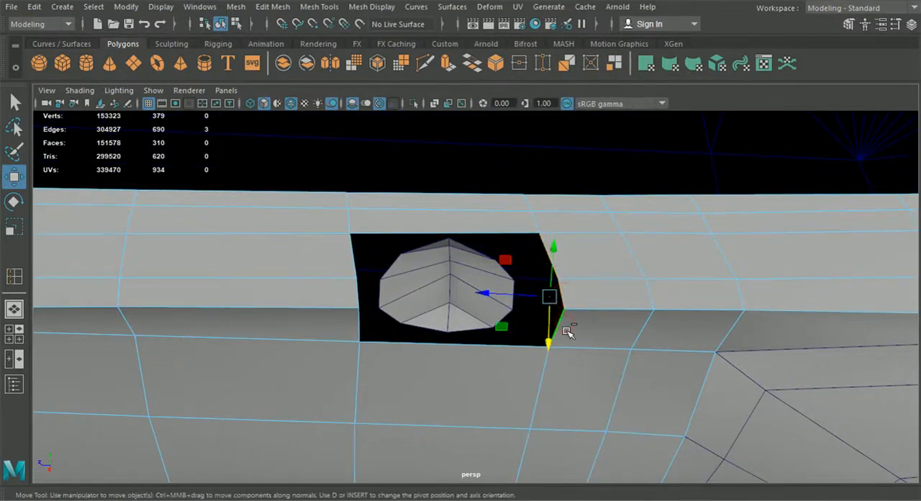
key("ctrl+e")
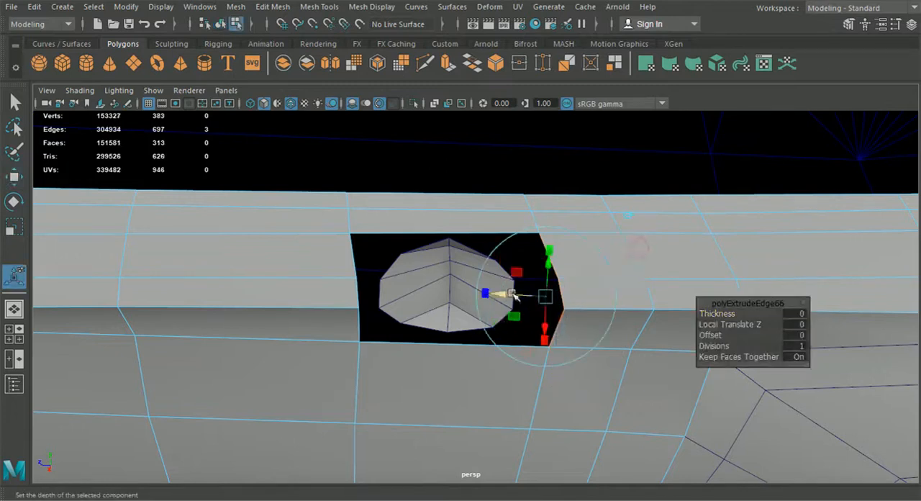
left_click_drag(464, 296, 437, 343, "alt")
scroll(439, 343, "down", 3)
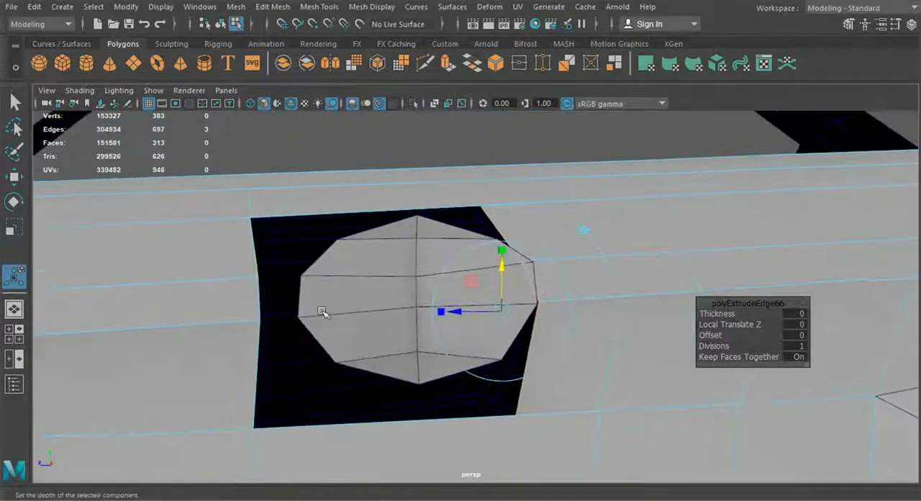
Move the half sphere's upper-middle rim vertex on the rear side along X to about 8.425, level with the body surface.
left_click(286, 137)
left_click_drag(286, 136, 424, 285, "alt")
left_click(339, 266)
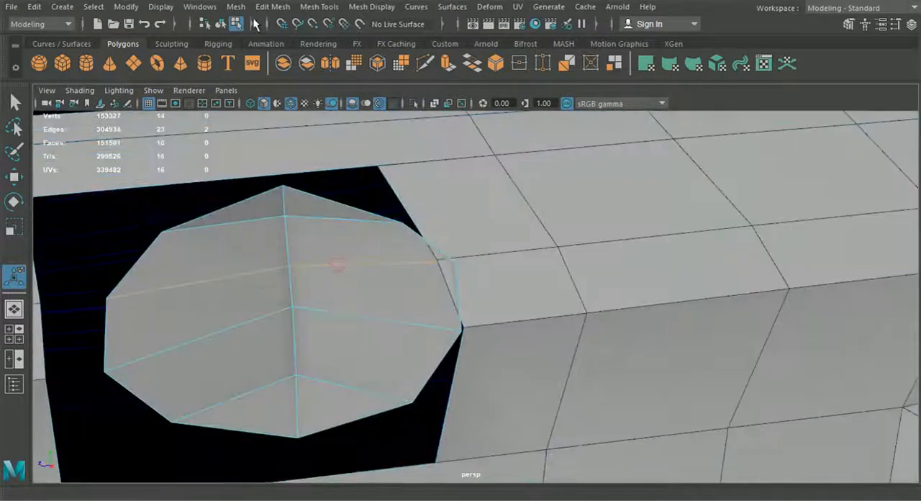
right_click_drag(315, 340, 250, 101)
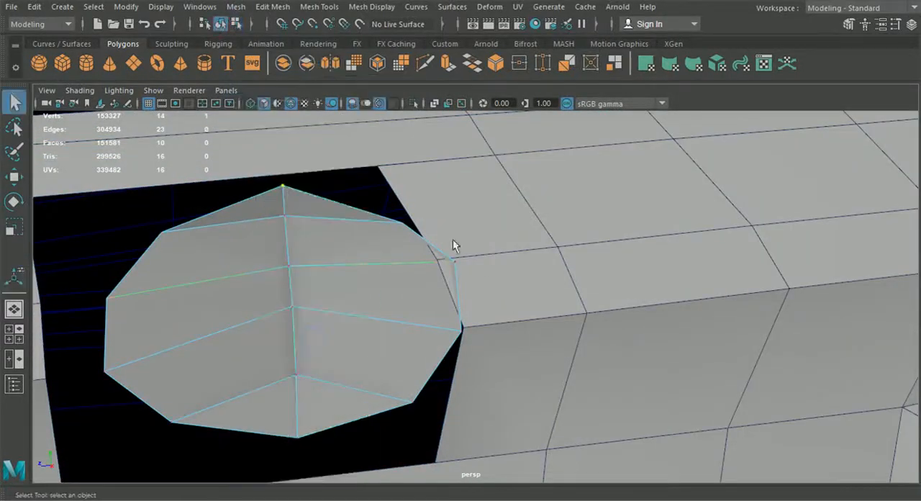
left_click(14, 177)
left_click_drag(287, 267, 486, 278, "alt")
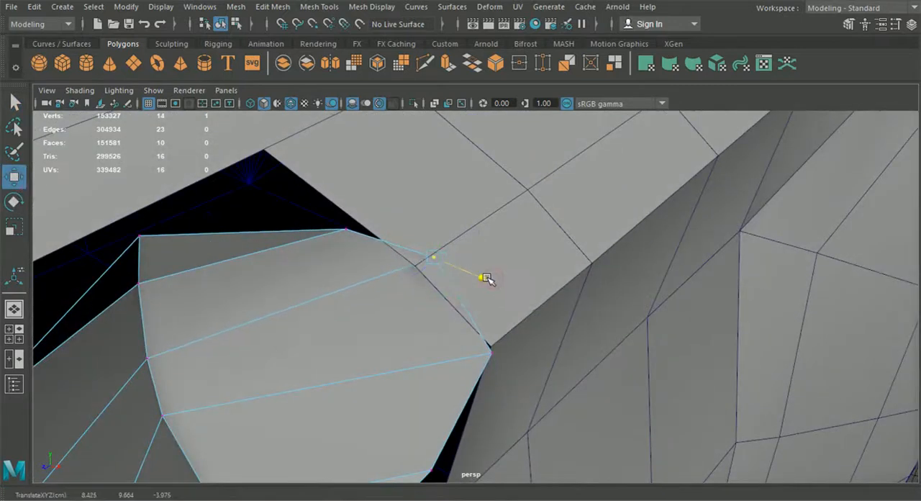
Move the half sphere's lower-middle rear rim vertex along X to about 8.621, and adjust the lower rear rim vertex along X.
left_click_drag(490, 323, 514, 332, "alt")
mouse_move(601, 354)
left_mouse_down("alt")
mouse_move(615, 358)
mouse_move(592, 343)
left_mouse_up("alt")
left_click_drag(525, 301, 519, 293)
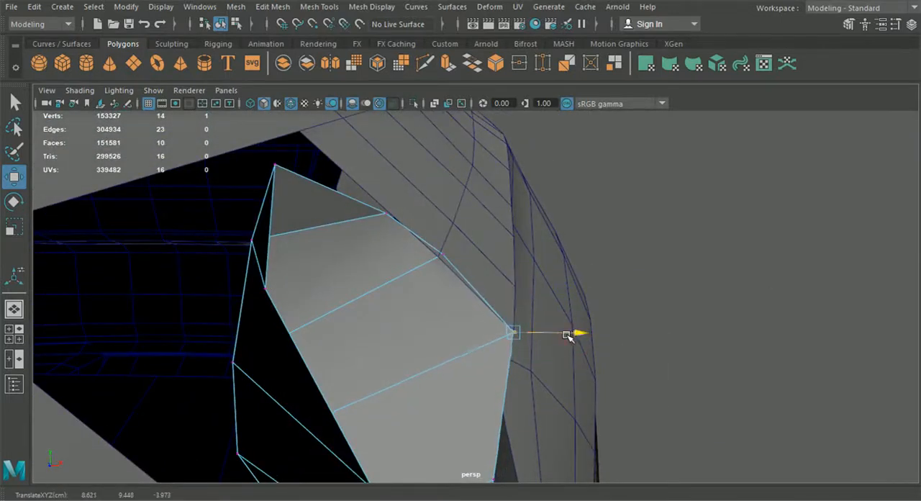
left_click_drag(567, 335, 306, 329, "alt")
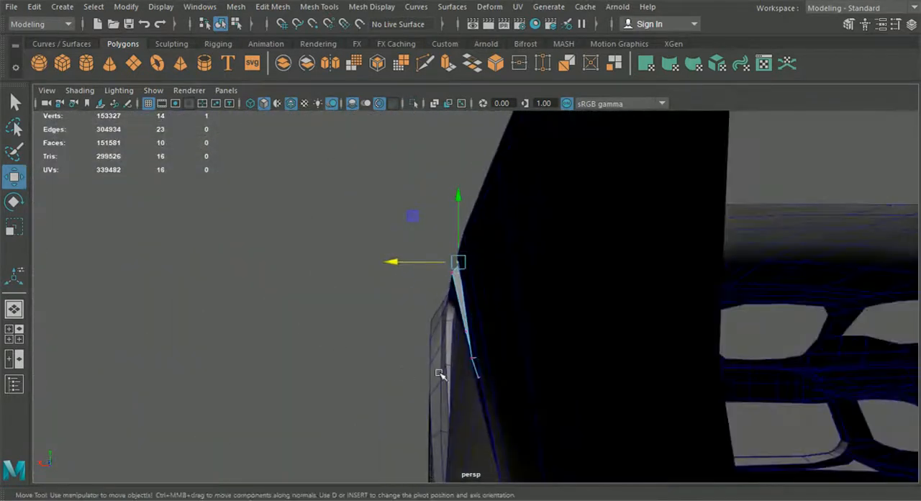
left_click_drag(425, 359, 430, 359)
left_click_drag(431, 358, 593, 382, "alt")
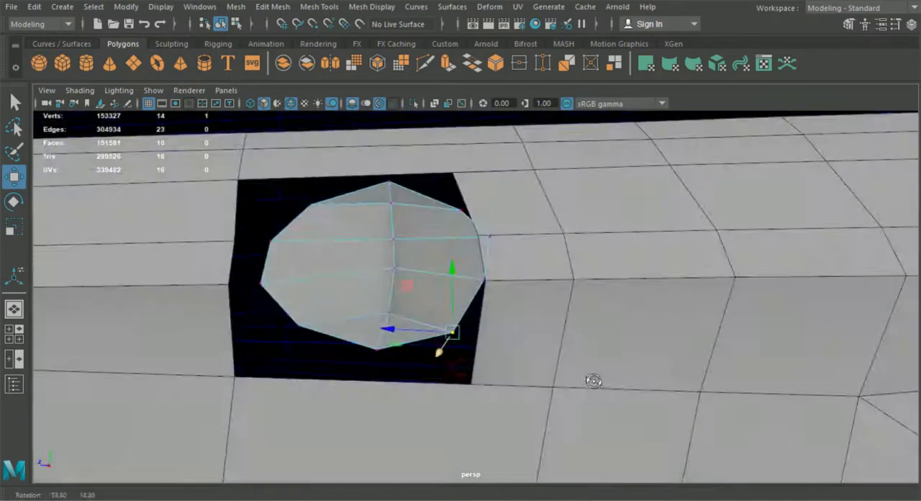
scroll(578, 379, "down", 3)
middle_click_drag(565, 364, 553, 362, "alt")
left_click_drag(552, 363, 523, 310, "alt")
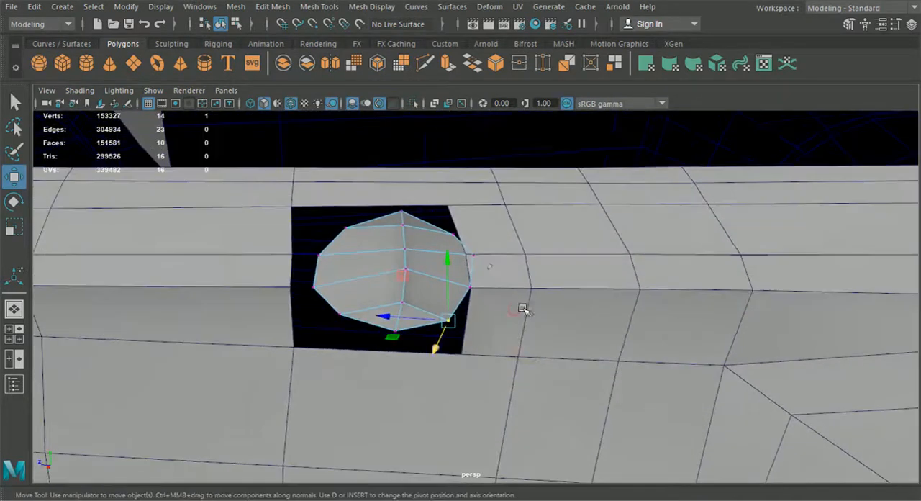
Shift the half sphere's upper-middle rear rim vertex forward along Z to even out the rim's curve.
left_click(482, 260)
left_click_drag(466, 257, 430, 263)
right_click_drag(434, 269, 431, 302, "alt")
middle_click_drag(431, 301, 450, 303, "alt")
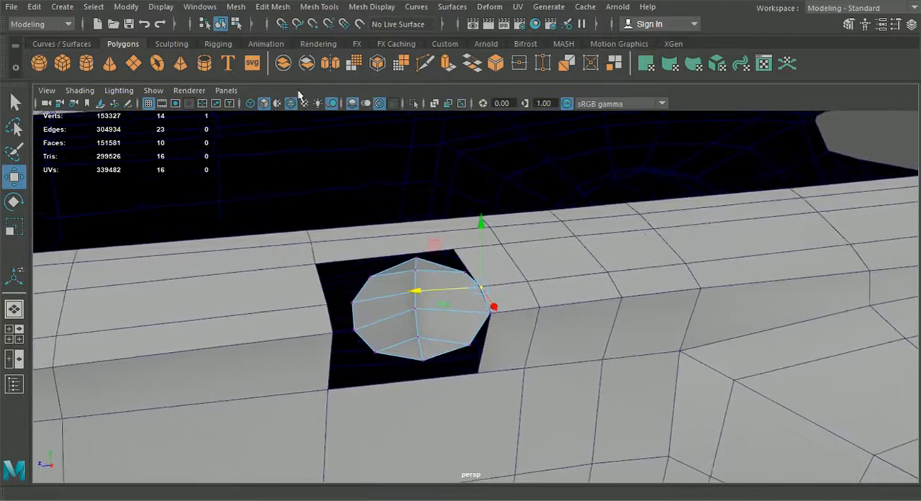
left_click(272, 8)
mouse_move(319, 7)
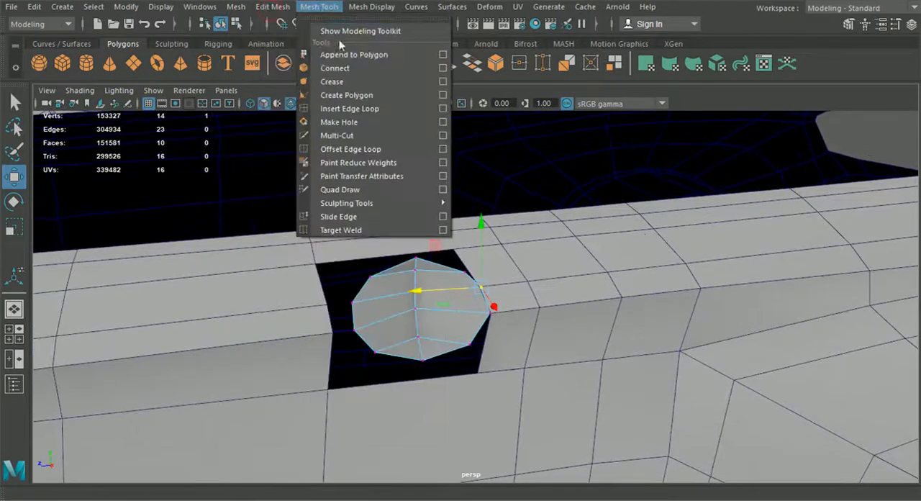
left_click(351, 113)
left_click_drag(386, 175, 371, 199, "alt")
key("q")
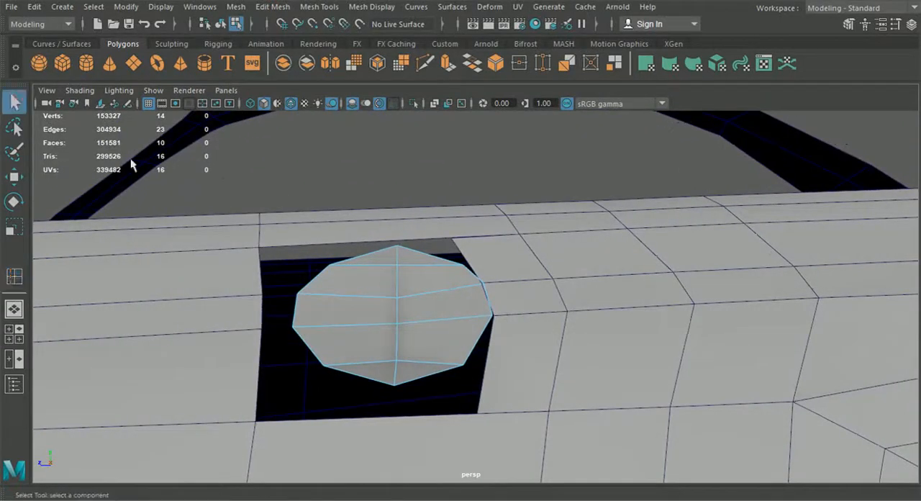
right_click(400, 252)
right_click_drag(387, 155, 389, 152)
left_click_drag(396, 246, 404, 180, "alt")
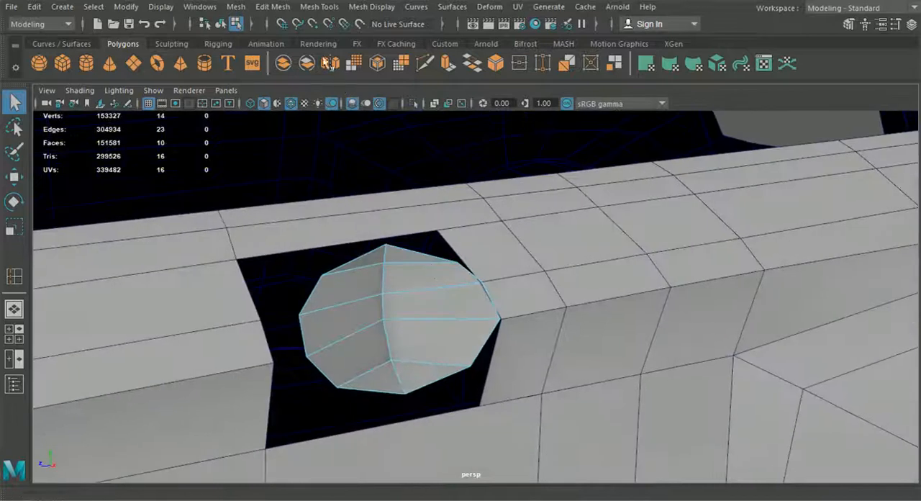
Insert an edge loop across the body strip above the door hole, in line with the half sphere's top vertex.
left_click(273, 7)
left_click(319, 6)
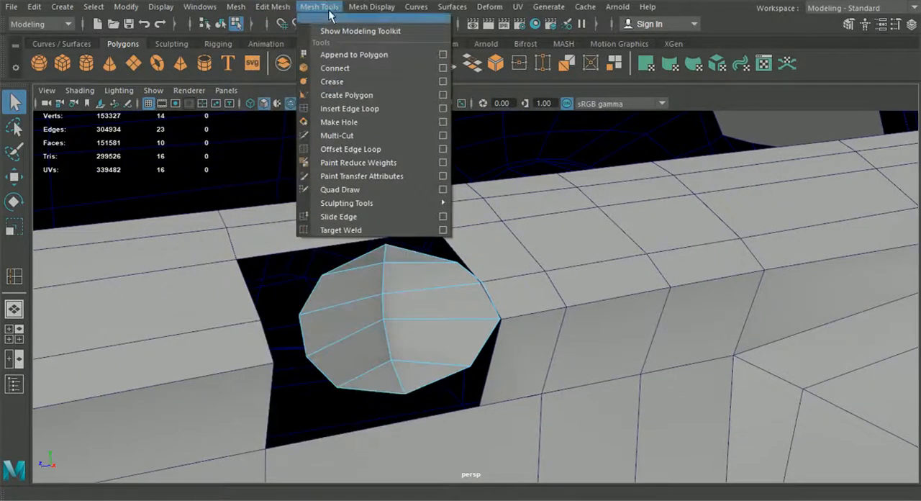
left_click(366, 112)
left_click_drag(383, 180, 353, 235, "alt")
left_click(384, 211)
left_click_drag(387, 209, 487, 240, "alt")
left_click(397, 231)
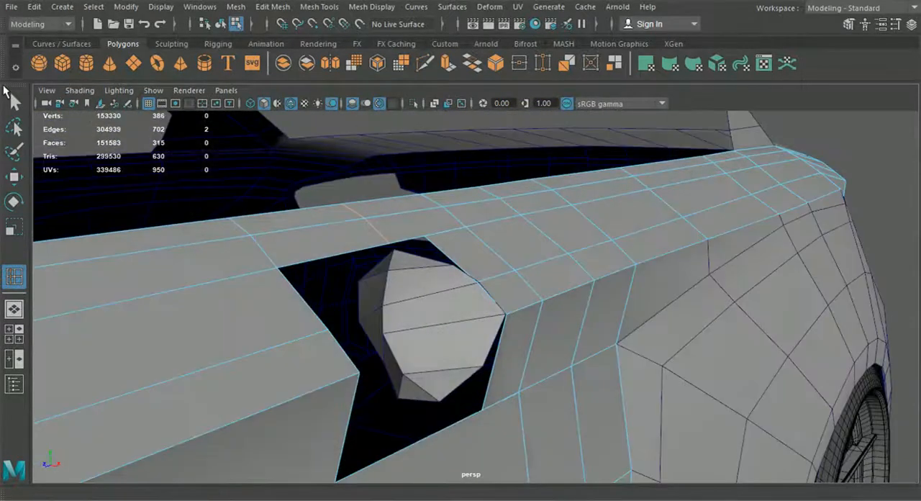
Snap the hole's upper rear corner vertex onto the new vertex on its top edge and merge the two.
left_click(14, 101)
left_click_drag(377, 283, 430, 293, "alt")
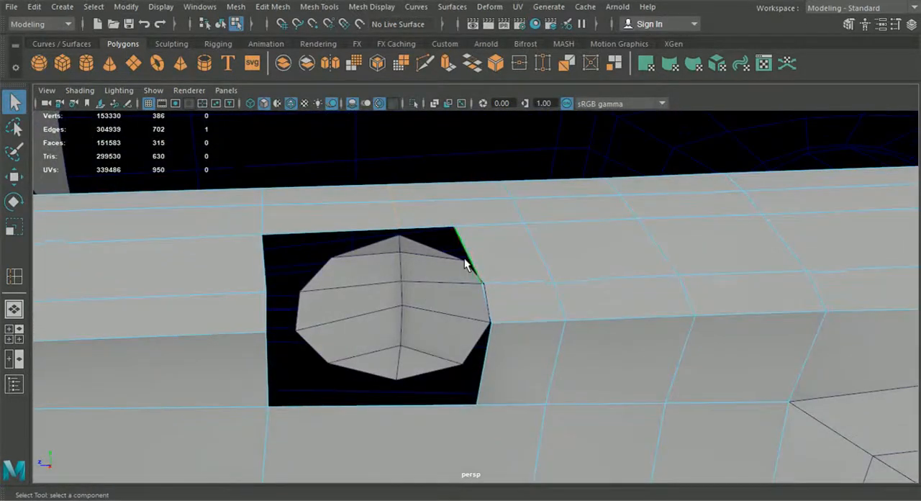
right_click_drag(490, 239, 422, 113)
right_click_drag(468, 201, 436, 209)
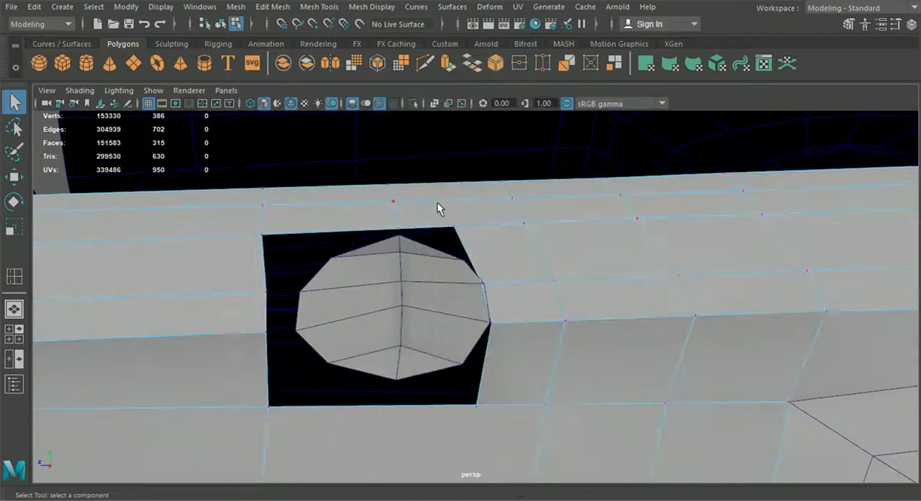
left_click(15, 177)
left_click_drag(457, 227, 384, 228)
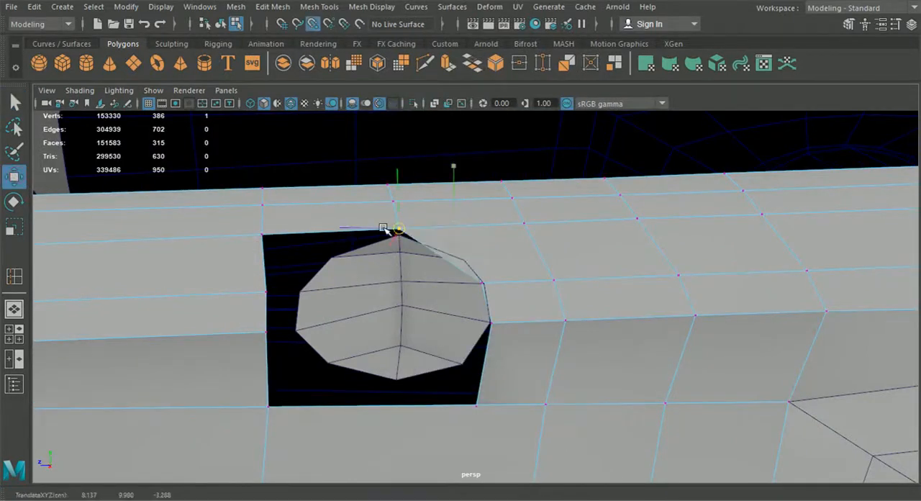
left_click_drag(454, 254, 380, 214)
left_click(319, 7)
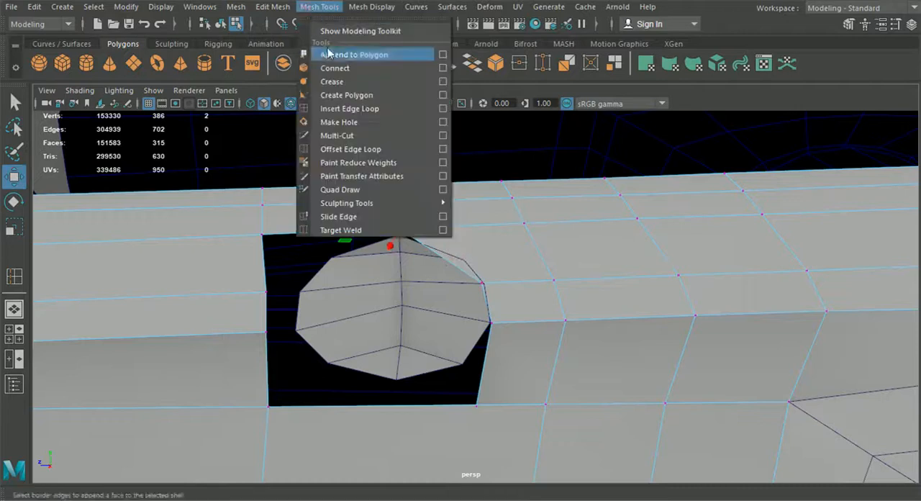
mouse_move(272, 6)
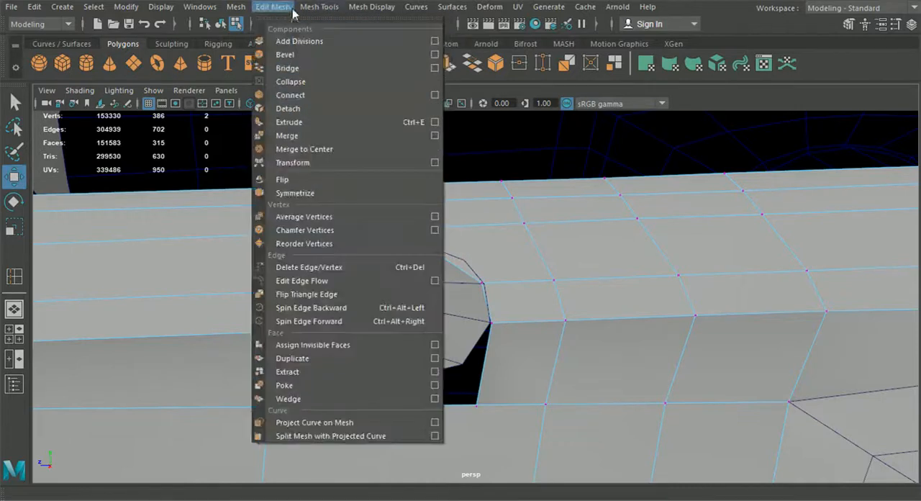
left_click(302, 135)
left_click_drag(436, 242, 438, 278, "alt")
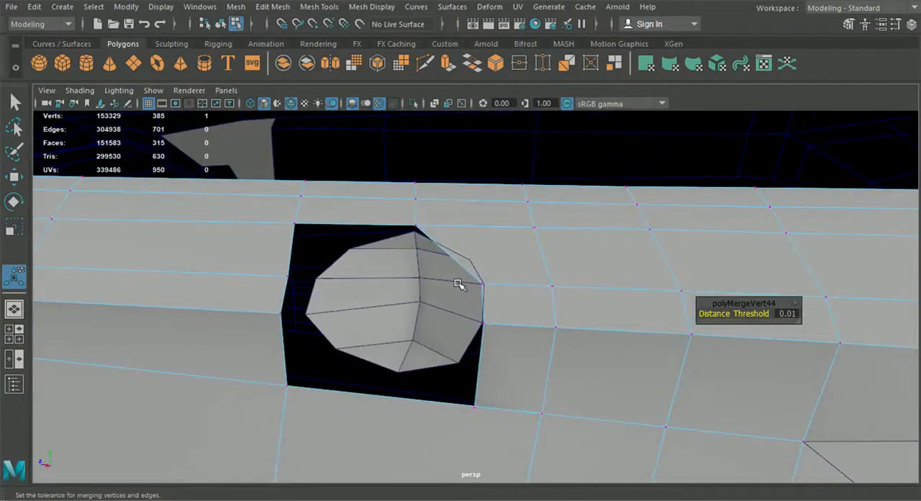
Snap the two middle border vertices on the hole's rear side onto the adjacent rim vertices of the half sphere.
scroll(496, 288, "up", 3)
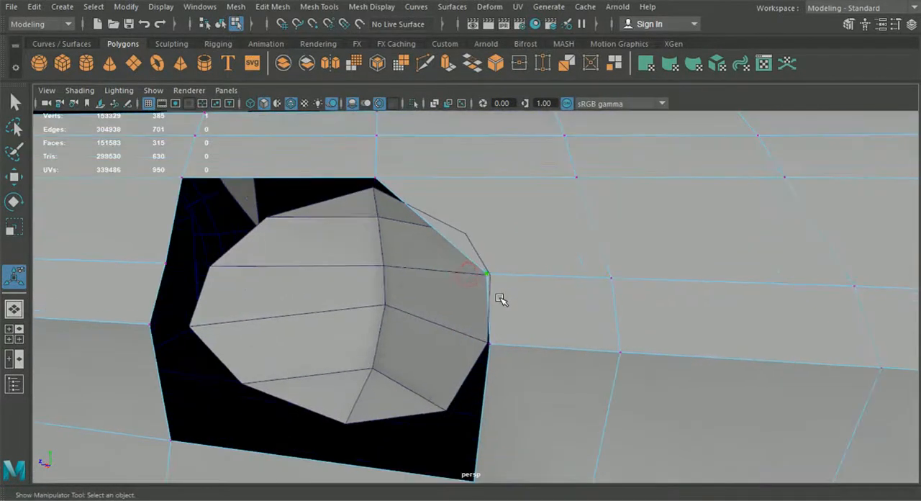
left_click(12, 178)
left_click_drag(489, 276, 499, 280)
left_click(489, 343)
key("v")
left_click_drag(491, 346, 525, 342)
Cut an edge from the door vertex above and behind the hole to its diagonal border, and snap the new vertex onto the rim.
left_click(426, 65)
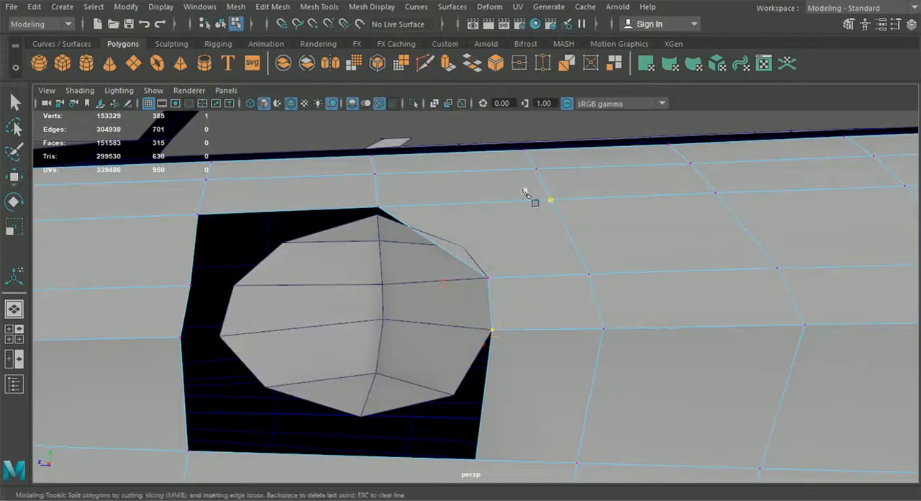
left_click(551, 200)
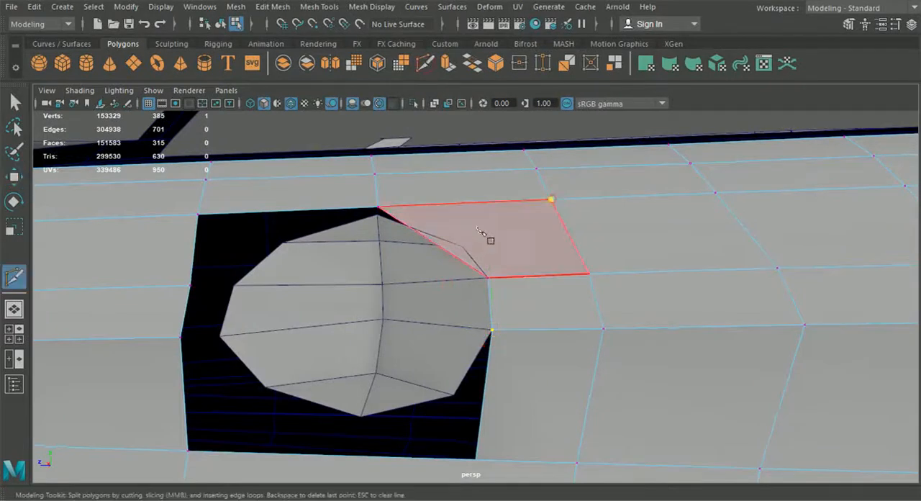
left_click(443, 257)
key("Return")
left_click(14, 176)
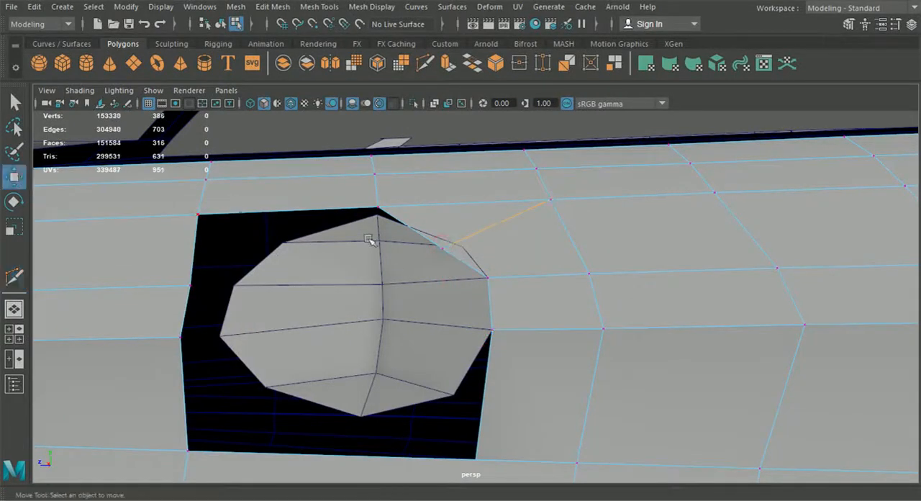
left_click(444, 250)
left_click_drag(444, 252, 432, 290)
In the side view, shift the hole's upper front corner vertex slightly rearward and align the top middle vertex with the half sphere's tip.
left_click(13, 333)
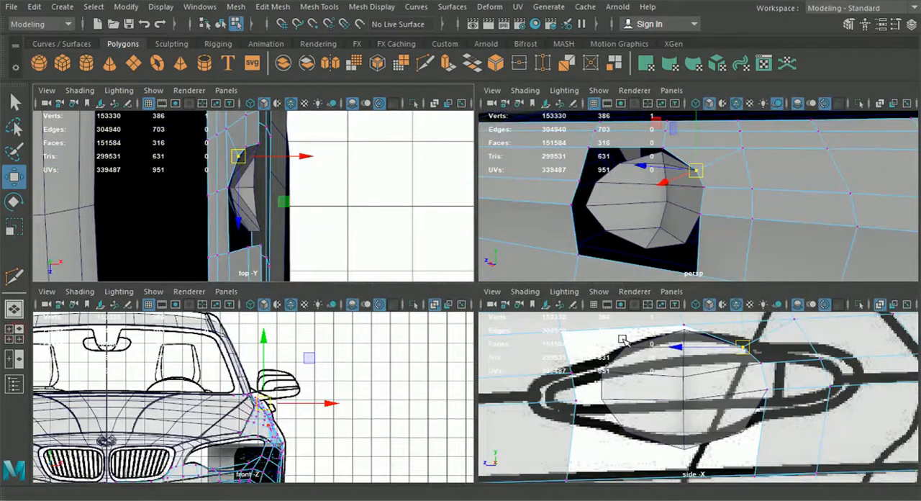
key("space")
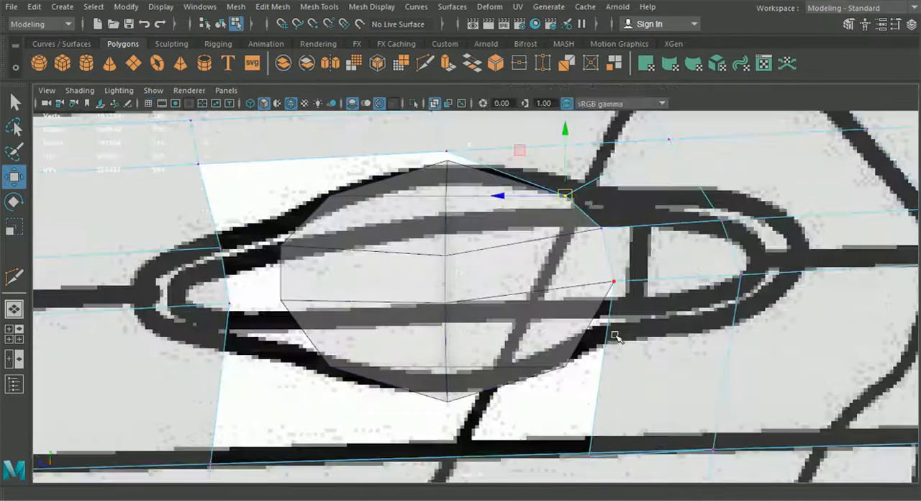
scroll(609, 336, "down", 10)
scroll(609, 336, "up", 3)
scroll(536, 324, "up", 1)
middle_click_drag(525, 324, 528, 350, "alt")
scroll(528, 351, "up", 6)
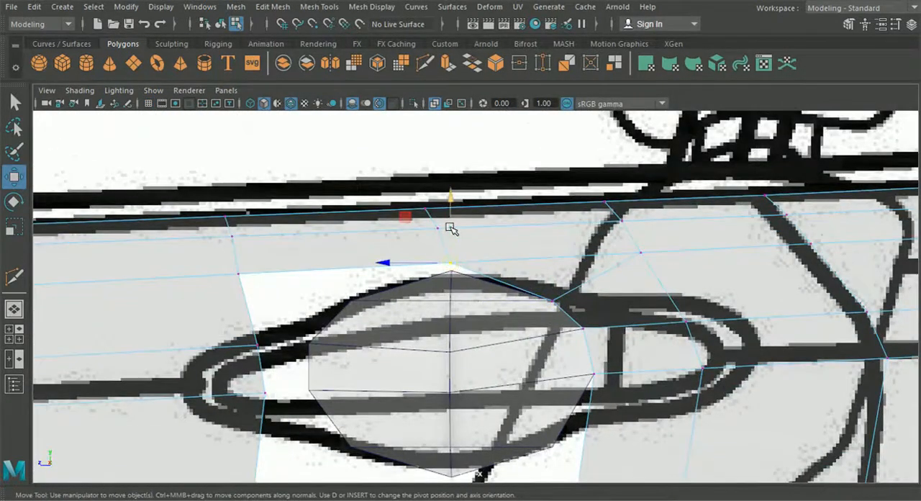
left_click(245, 277)
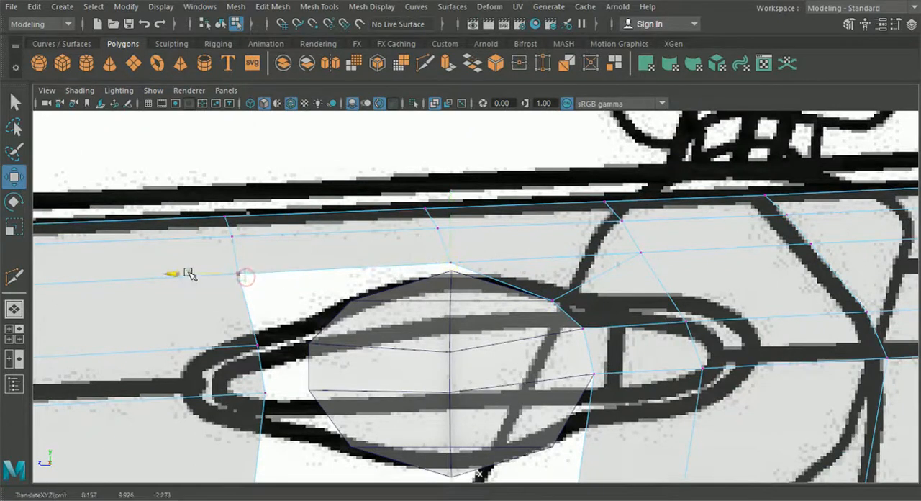
left_click(452, 260)
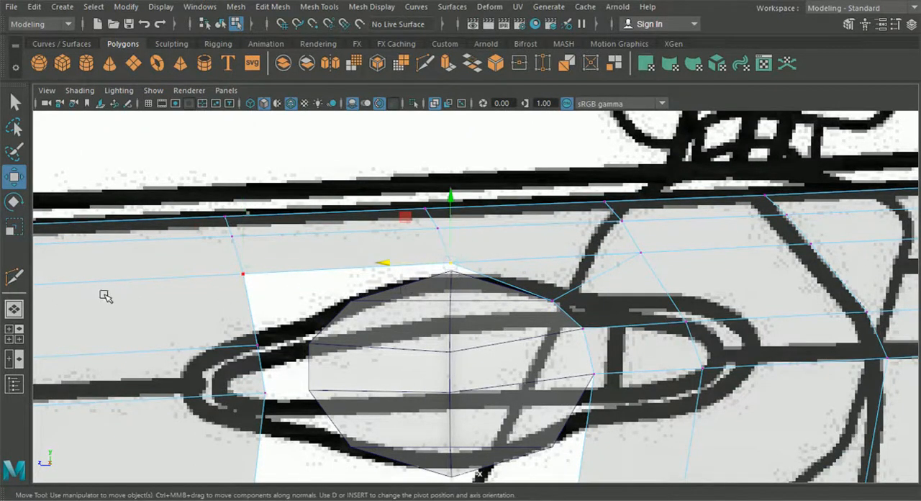
left_click(22, 312)
left_click_drag(430, 245, 457, 273, "alt")
middle_click_drag(440, 272, 521, 329, "alt")
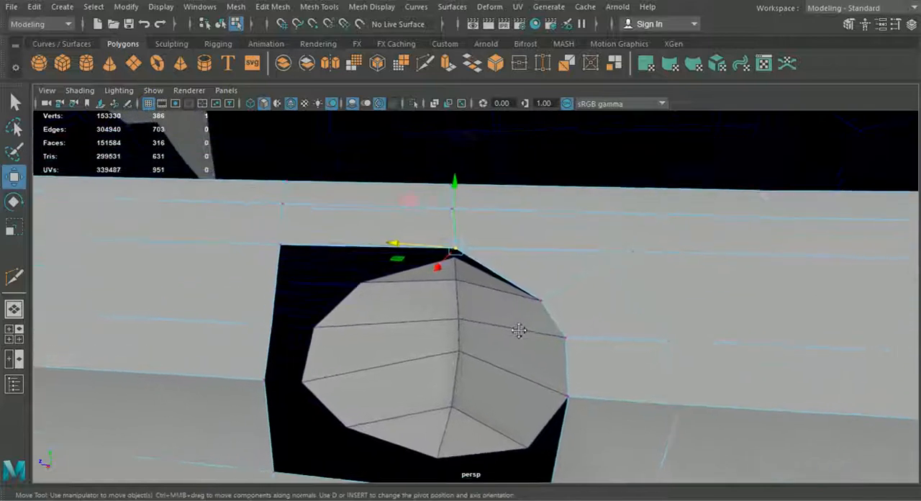
Add a vertex on the hole's diagonal border beside the top middle vertex and snap it onto the half sphere's top vertex.
left_click(425, 63)
scroll(475, 179, "up", 2)
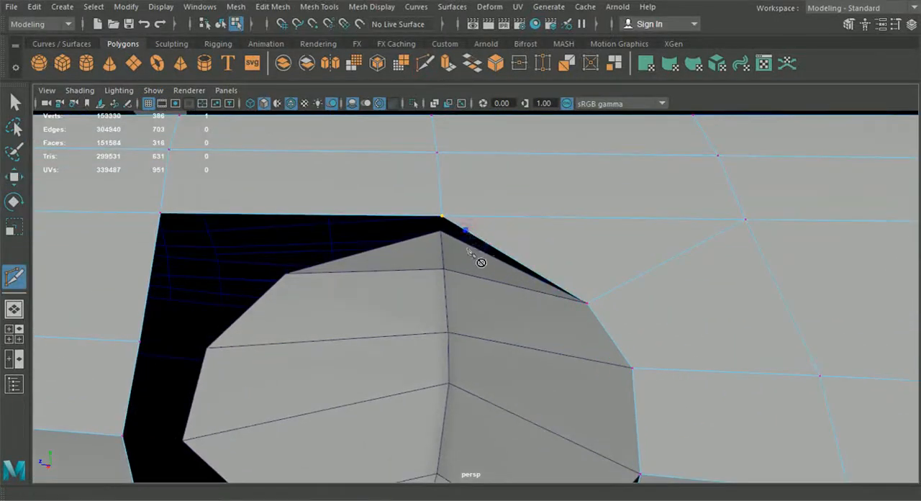
left_click(21, 181)
left_click(461, 236)
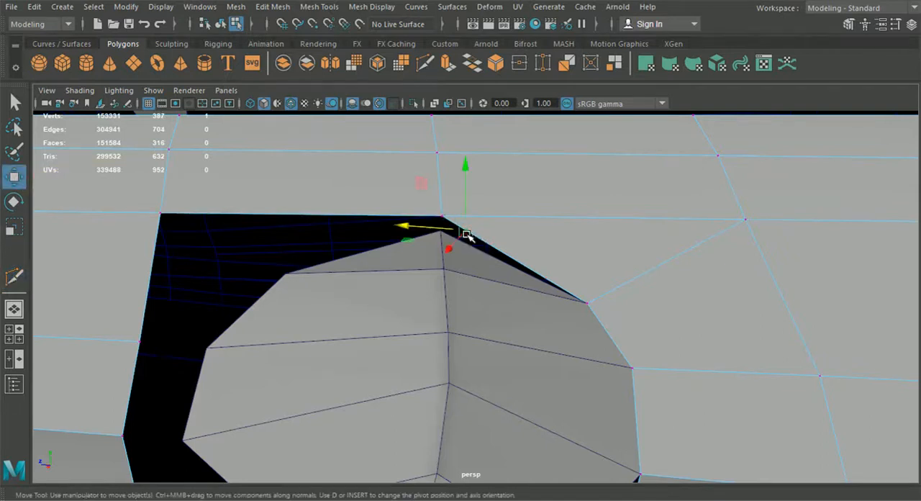
left_click_drag(468, 241, 439, 234)
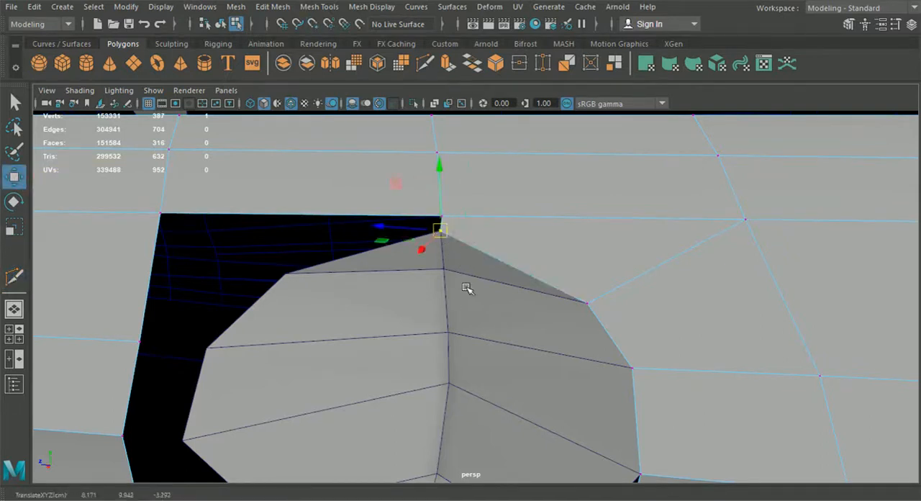
Cut an edge joining the border vertex at the half sphere's tip to the nearest door vertex behind the hole.
mouse_move(466, 287)
left_mouse_down("alt")
mouse_move(389, 291)
mouse_move(481, 292)
left_mouse_up("alt")
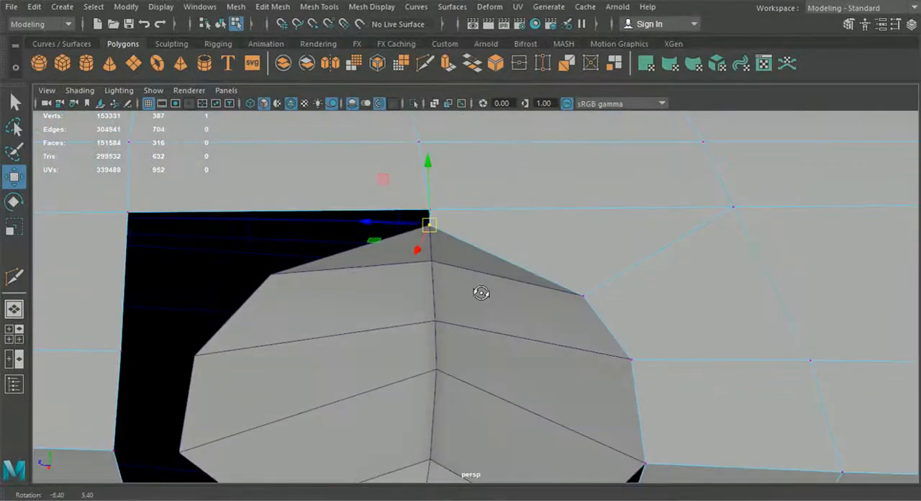
left_click_drag(470, 228, 405, 209, "alt")
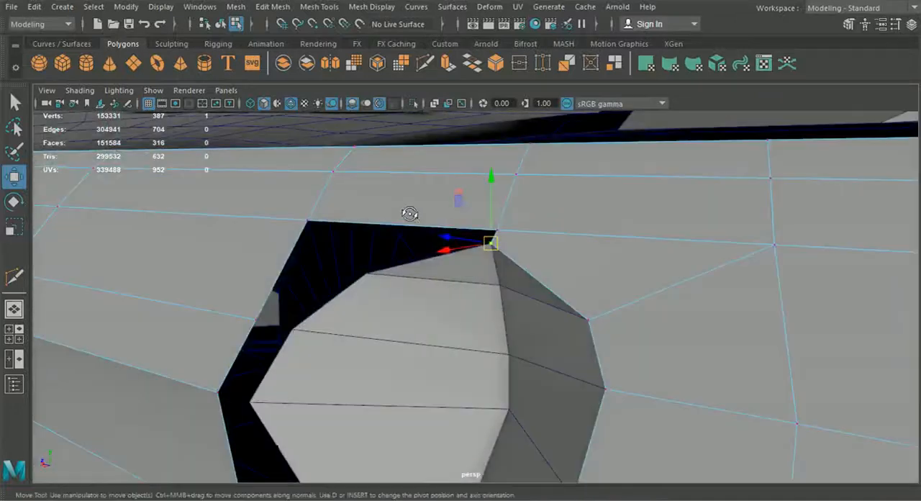
left_click(425, 64)
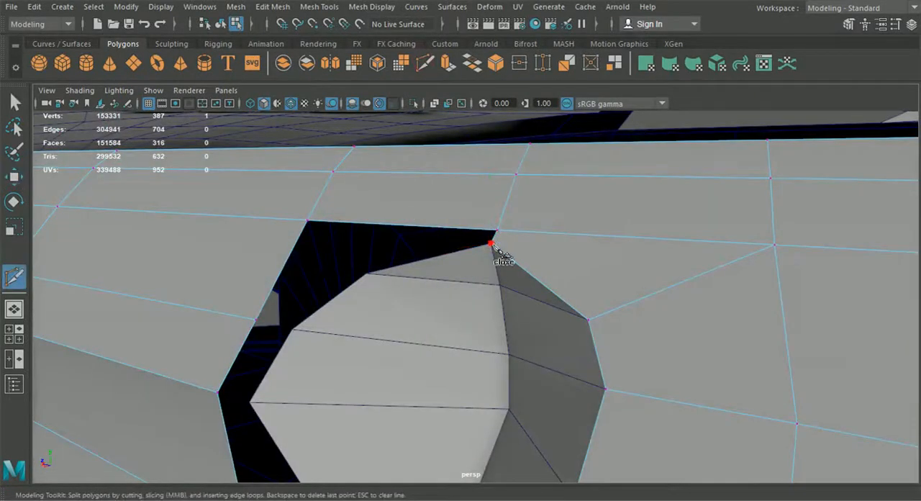
key("Return")
left_click_drag(672, 288, 683, 352, "alt")
middle_click_drag(650, 397, 650, 282, "alt")
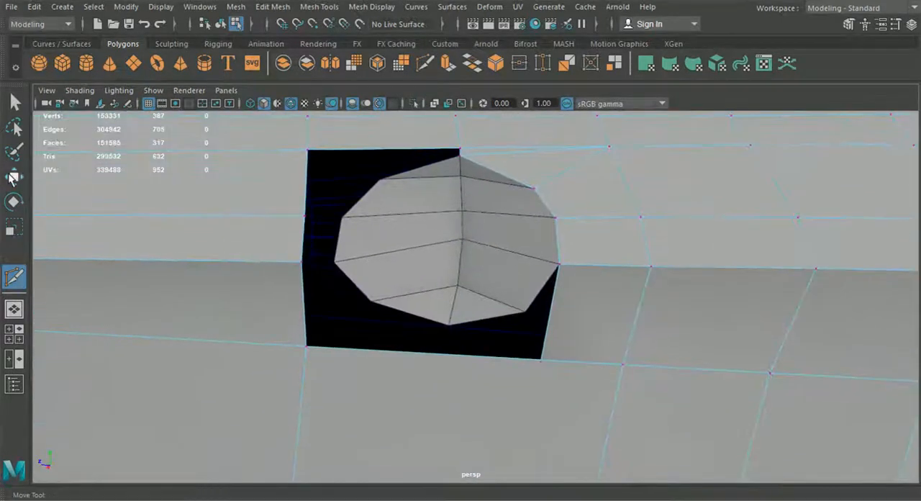
Insert an edge loop down the door panel, starting midway along the lower border of the handle hole.
left_click(273, 6)
mouse_move(319, 7)
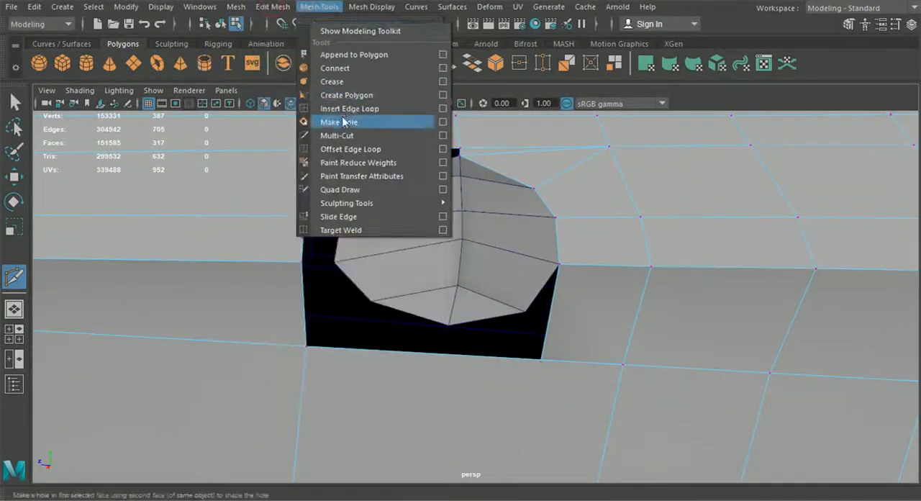
left_click(345, 110)
left_click_drag(354, 136, 510, 269, "alt")
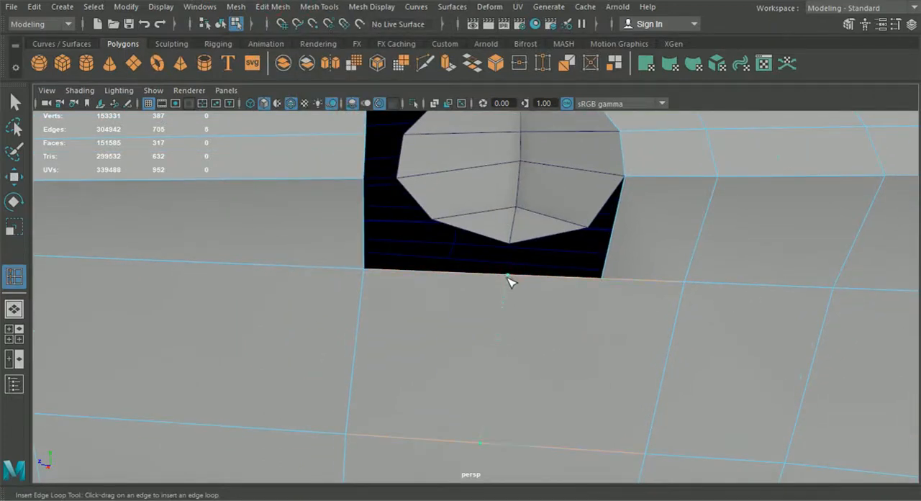
left_click(507, 277)
Insert a matching edge loop across the sill panel below the door, in line with the door's new loop.
scroll(513, 316, "down", 7)
middle_click_drag(521, 375, 519, 289, "alt")
scroll(520, 290, "up", 5)
left_click(482, 346)
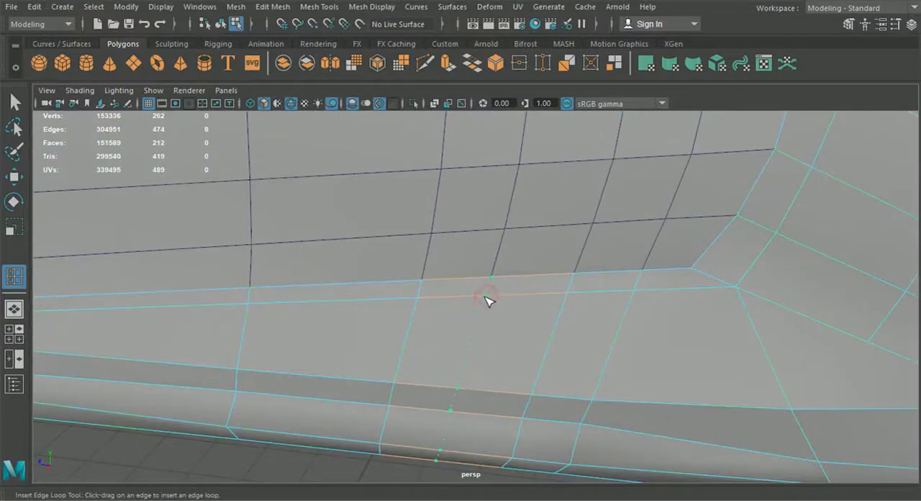
scroll(486, 302, "down", 5)
left_click_drag(483, 319, 478, 333, "alt")
left_click_drag(464, 389, 458, 308, "alt")
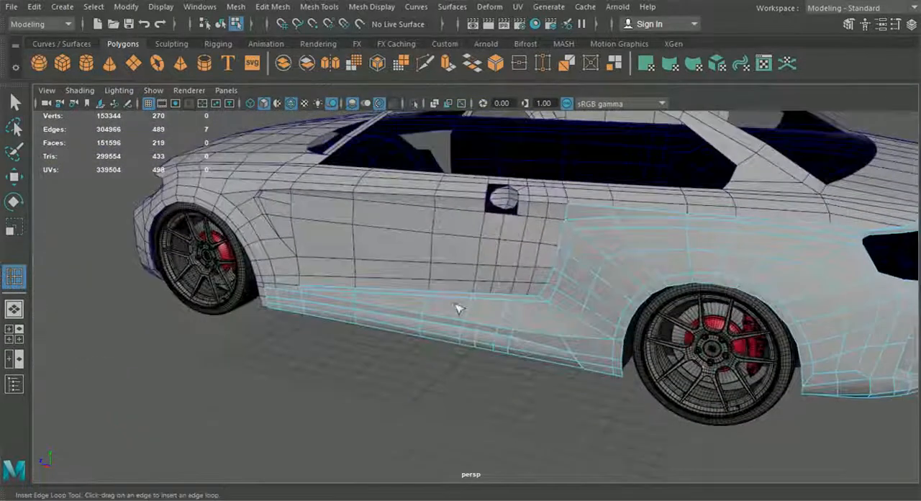
scroll(457, 308, "up", 8)
key("q")
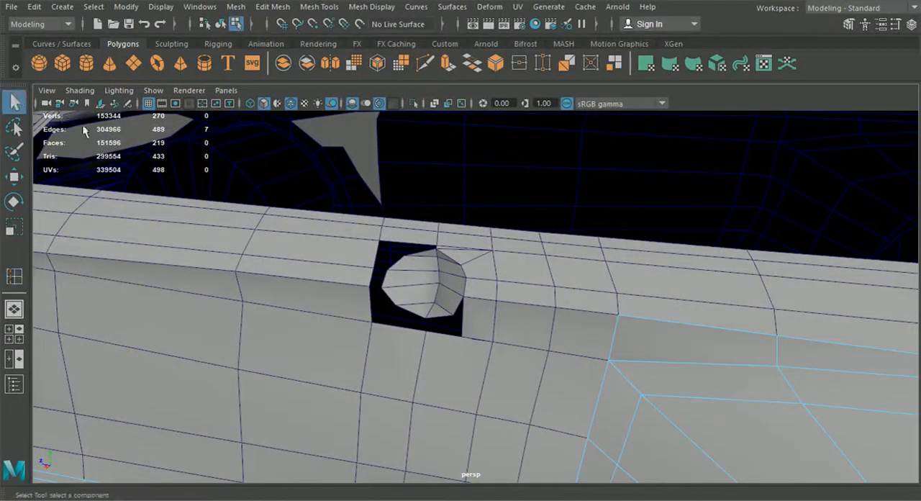
Snap the hole's lower rear corner vertex onto the new middle vertex of the lower border and merge the two.
scroll(411, 295, "up", 5)
right_click_drag(524, 100, 459, 99)
left_click(14, 177)
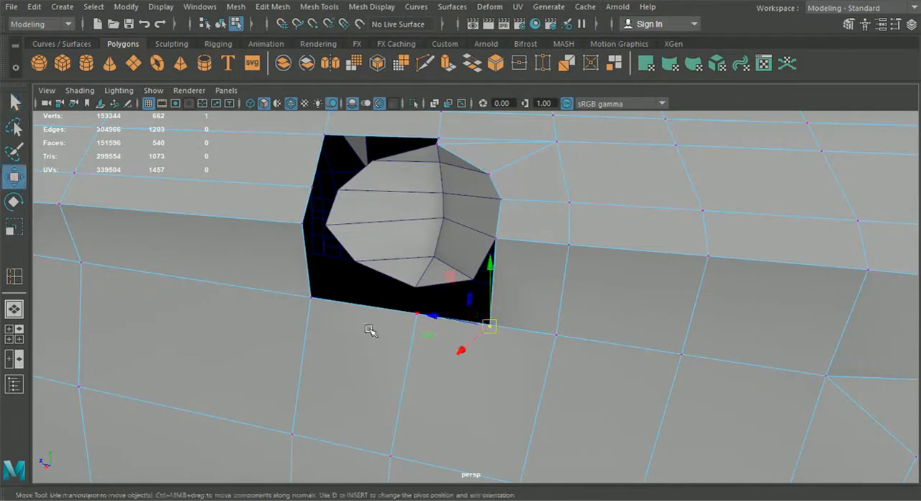
left_click_drag(487, 326, 430, 321)
left_click_drag(471, 351, 392, 288)
left_click(273, 6)
left_click(314, 136)
left_click_drag(401, 249, 444, 243, "alt")
Cut two edges from the nearest door vertex behind the hole's lower corner to the hole's lower rear diagonal border.
left_click(423, 63)
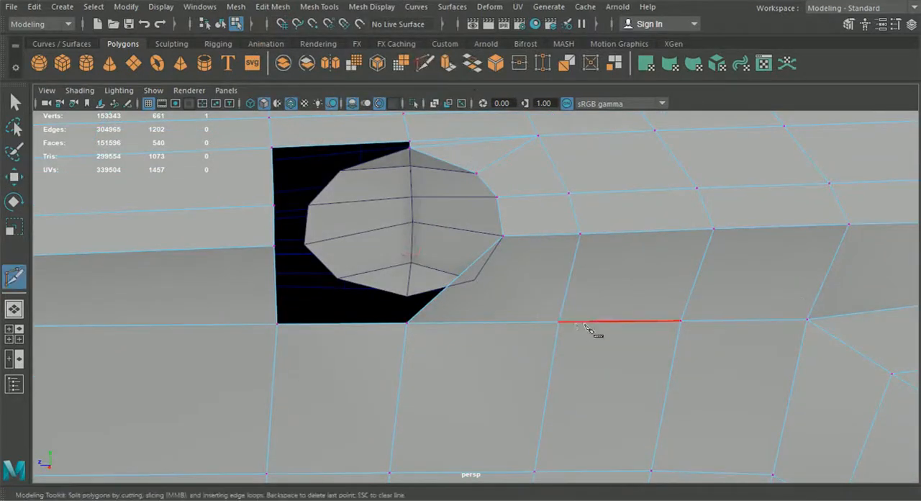
left_click(560, 323)
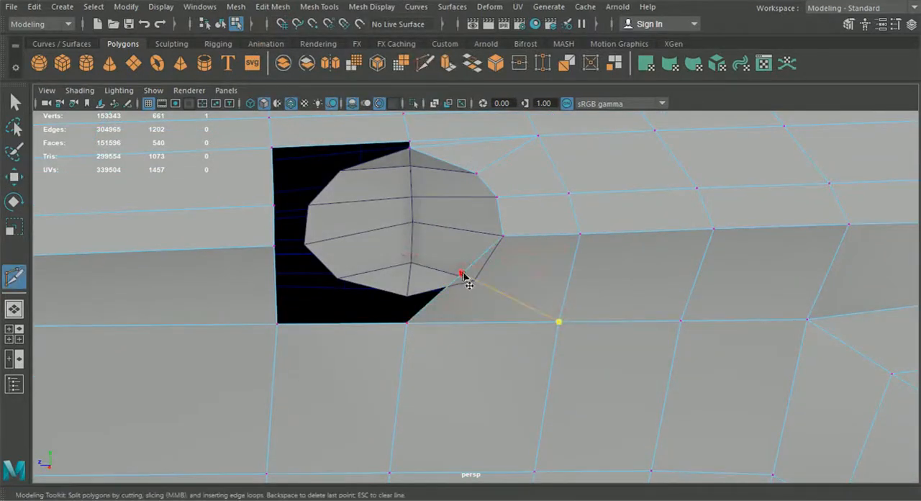
left_click(468, 286)
key("Return")
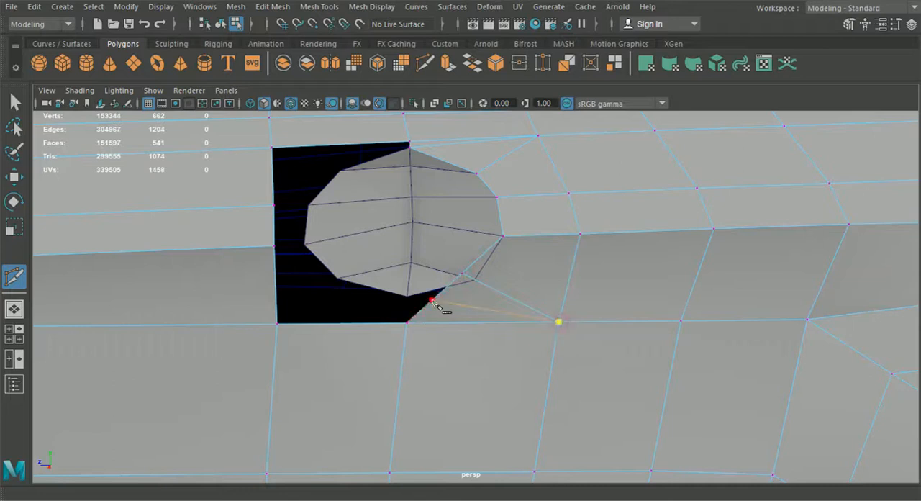
Snap the two new vertices of the lower rear diagonal border onto the matching rim vertices of the half sphere.
left_click(16, 177)
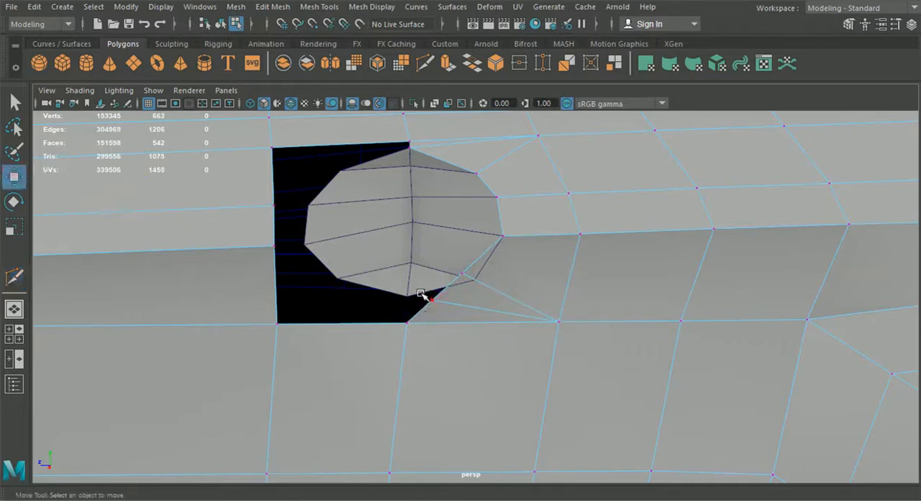
left_click_drag(437, 310, 415, 305)
key("v")
left_click_drag(455, 267, 477, 280)
left_click_drag(524, 303, 638, 325, "alt")
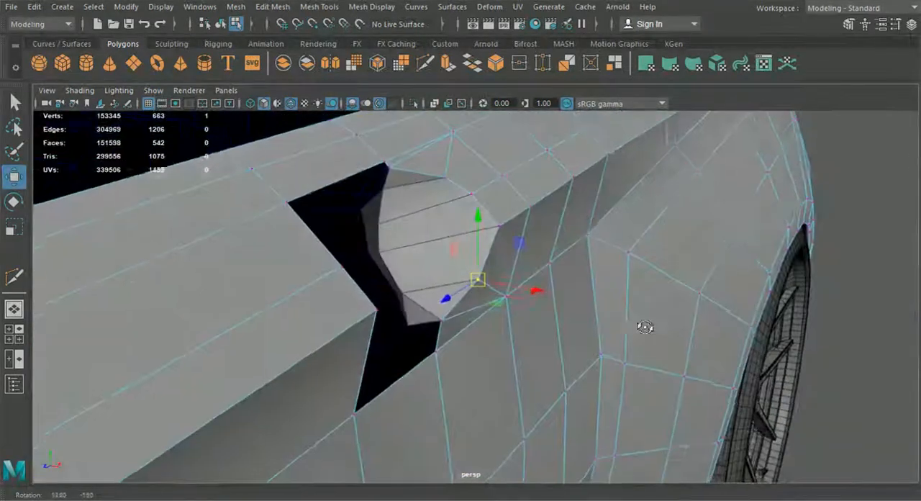
Select the three border edges on the hole's front side and extrude them.
scroll(626, 282, "down", 5)
left_click(812, 338)
scroll(811, 338, "down", 3)
left_click_drag(803, 341, 446, 302, "alt")
left_click(374, 280)
right_click_drag(378, 287, 374, 67)
scroll(386, 197, "up", 4)
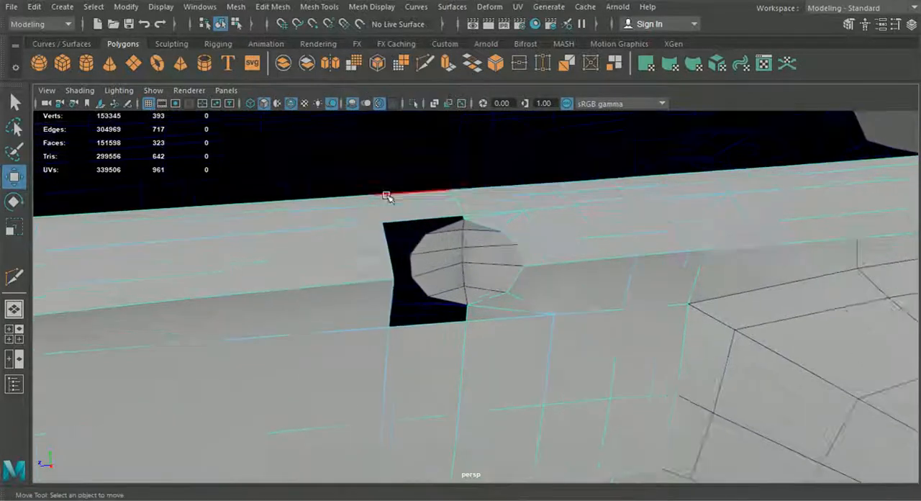
left_click(347, 215)
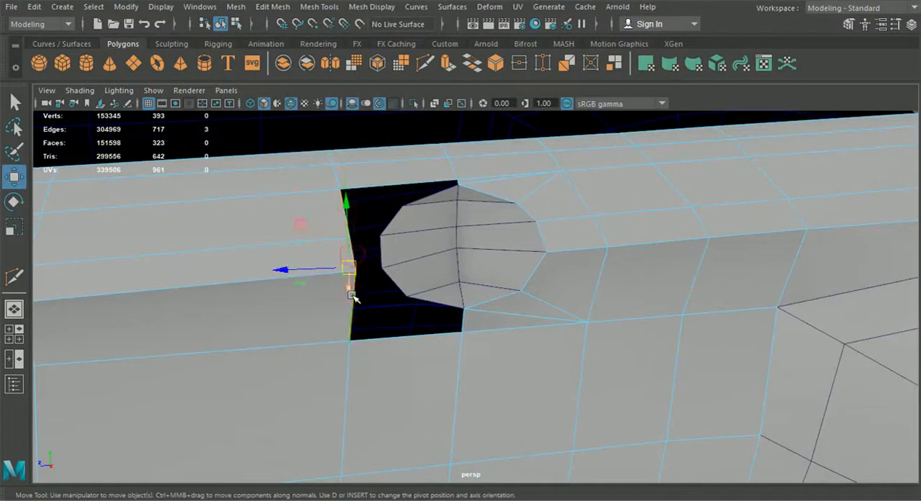
key("ctrl+e")
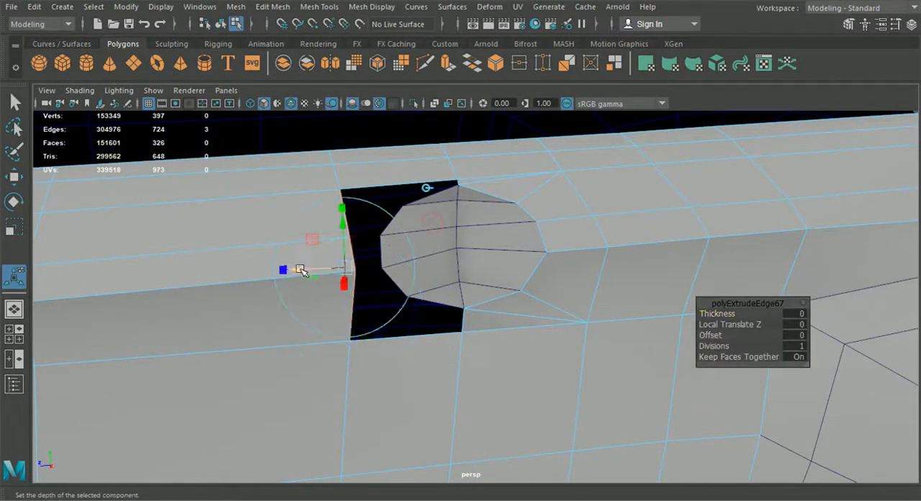
Move the extruded edges rearward to the half sphere and adjust their depth to follow the door surface.
left_click_drag(331, 281, 495, 327, "alt")
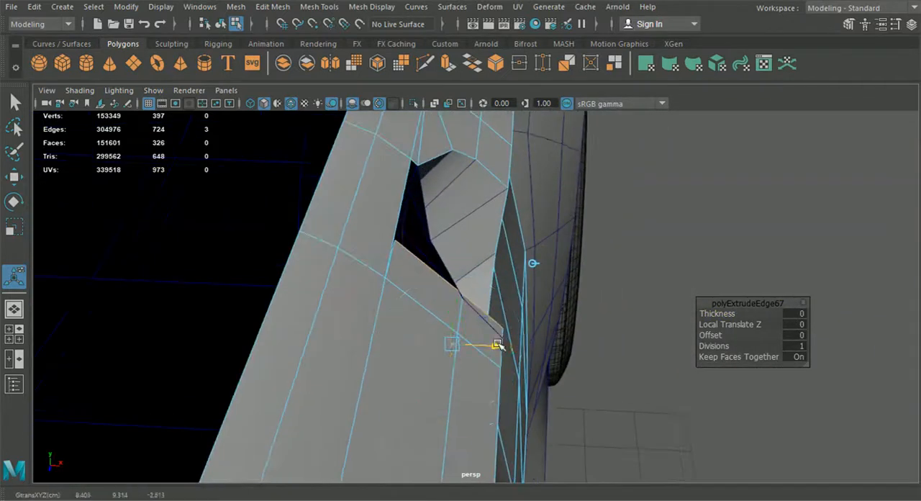
left_click_drag(496, 345, 590, 352, "alt")
left_click_drag(439, 345, 484, 358)
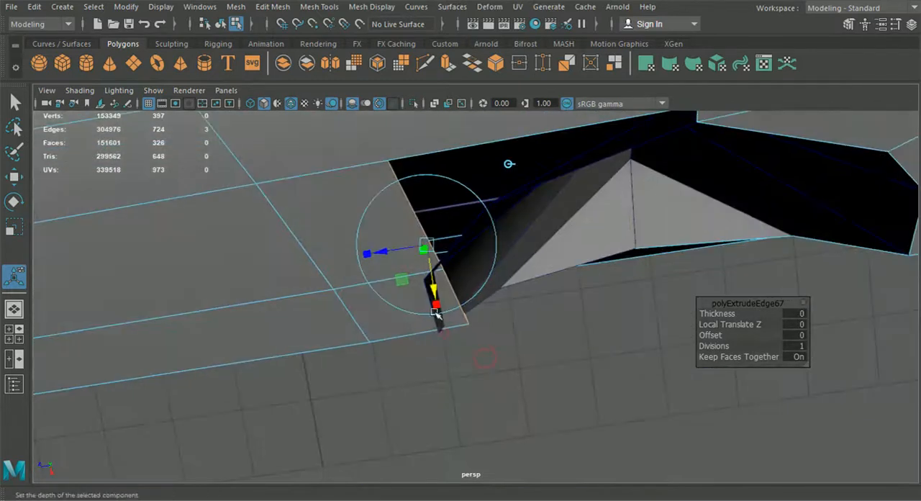
left_click_drag(436, 289, 414, 265)
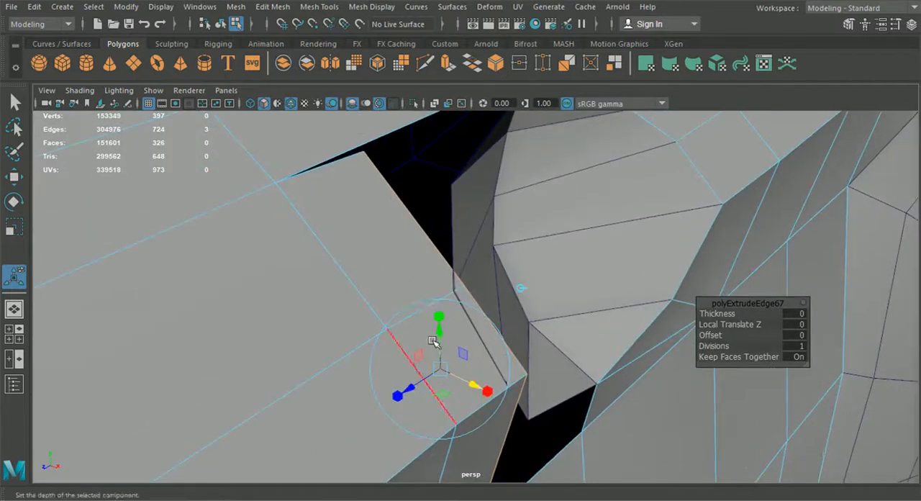
left_click_drag(435, 351, 341, 273, "alt")
left_click_drag(431, 198, 428, 195)
left_click_drag(509, 360, 497, 223, "alt")
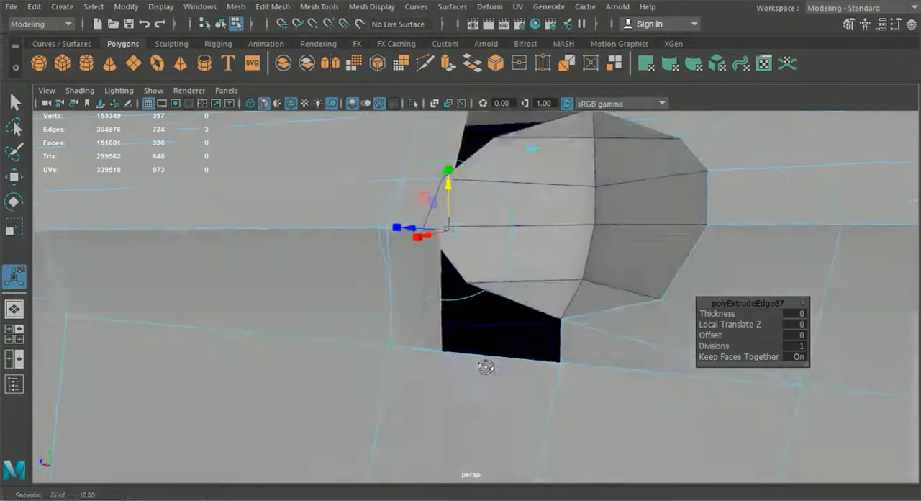
Shift the half sphere's front rim vertex sideways to line it up with the door surface's crease.
double_click(548, 191)
right_click(539, 167)
right_click_drag(540, 168, 474, 101)
left_click(16, 179)
left_click_drag(396, 278, 479, 260, "alt")
left_click_drag(429, 244, 430, 245)
left_click(416, 317)
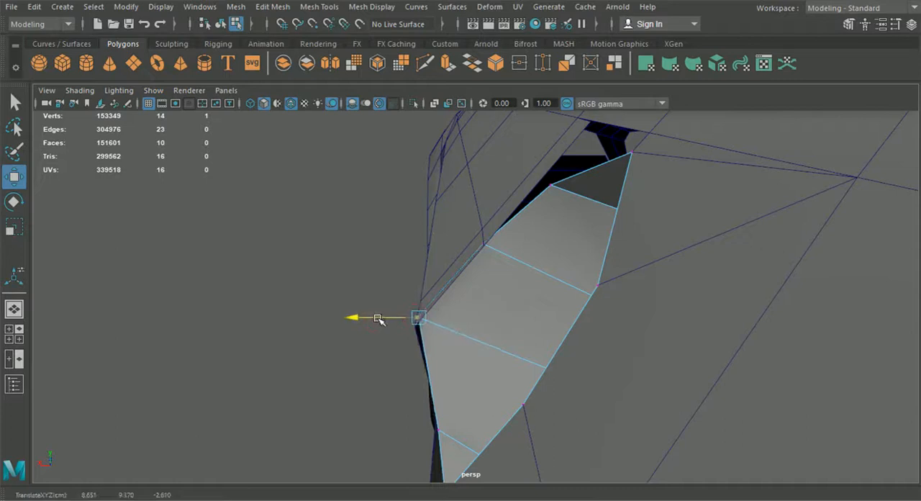
left_click_drag(380, 320, 555, 337, "alt")
Snap the extruded strip's lower corner vertex onto the middle vertex of the hole's lower border and merge them.
right_click_drag(408, 335, 283, 101)
middle_click_drag(455, 352, 456, 269, "alt")
left_click_drag(409, 312, 498, 393)
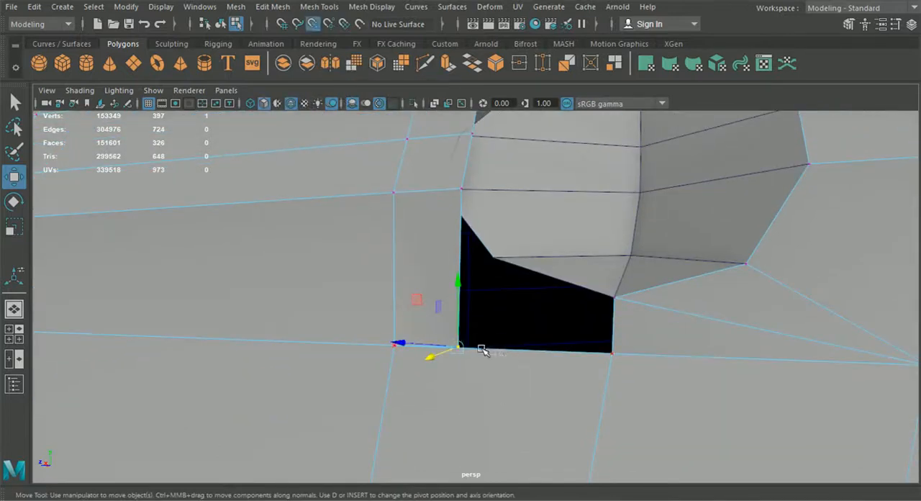
left_click_drag(456, 350, 612, 352)
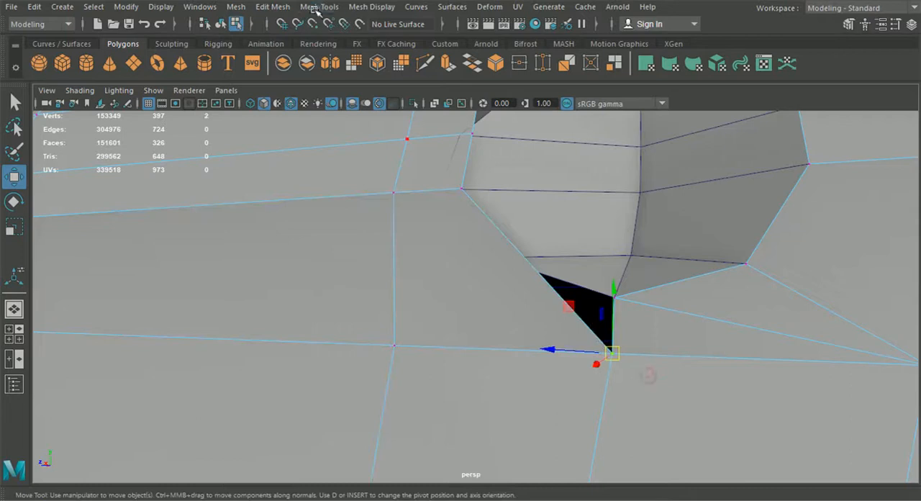
left_click(277, 11)
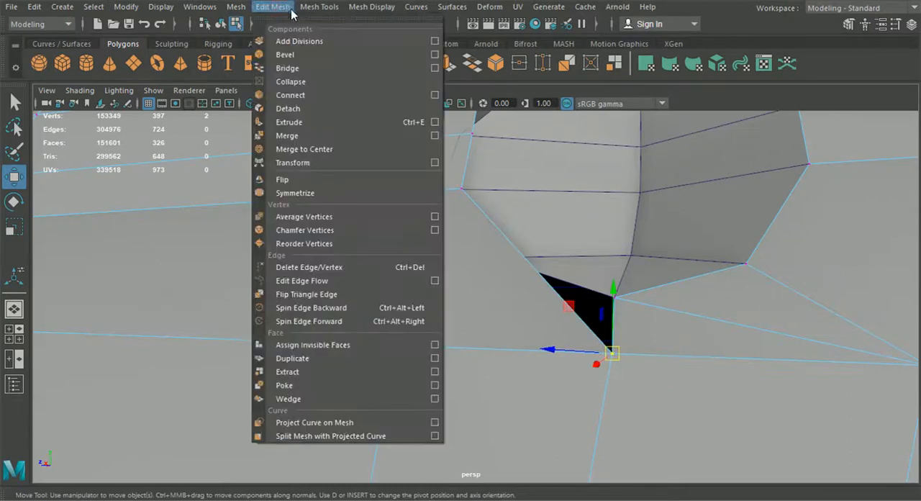
left_click(306, 136)
Snap the extruded strip's upper corner vertex onto the middle vertex of the hole's upper border and merge them.
middle_click_drag(441, 255, 459, 313, "alt")
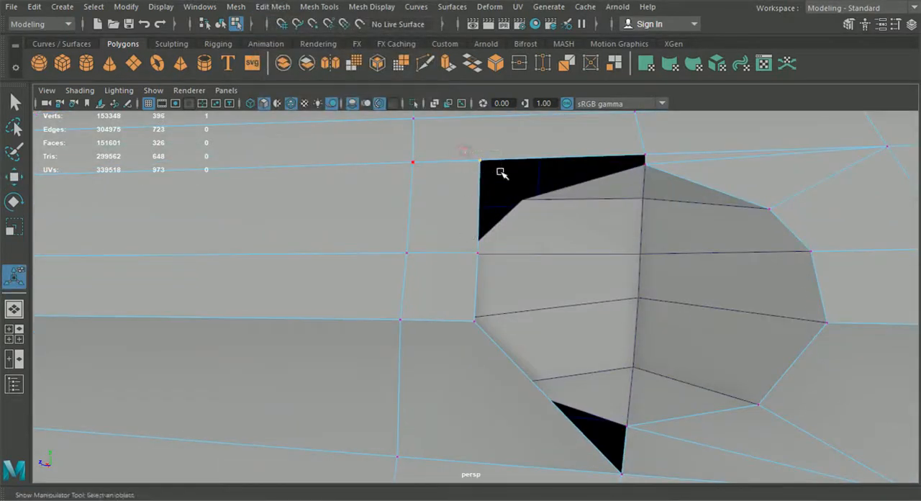
left_click(13, 177)
left_click_drag(480, 160, 623, 157)
left_click(290, 9)
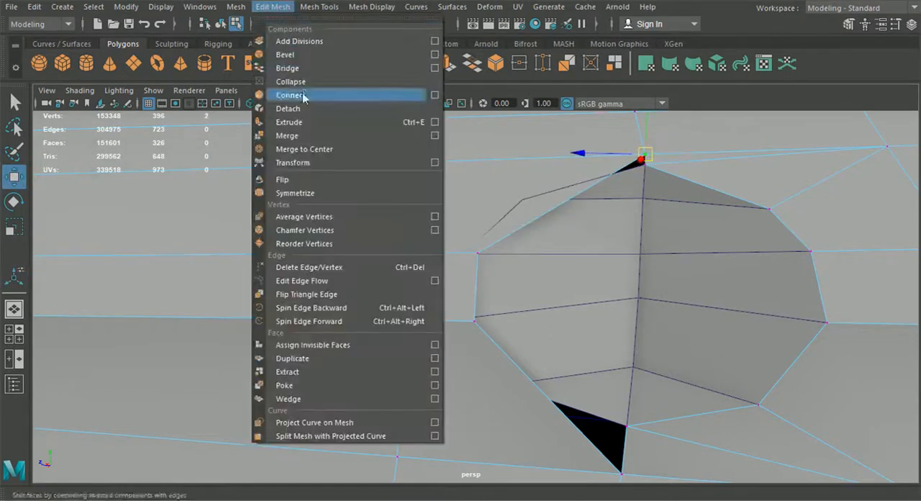
left_click(307, 134)
Snap the strip's two remaining middle border vertices onto the half sphere's front rim vertices.
left_click_drag(511, 266, 482, 266, "alt")
middle_click_drag(482, 266, 467, 263, "alt")
left_click_drag(437, 232, 430, 253)
left_click(13, 177)
left_click_drag(428, 302, 403, 318)
key("v")
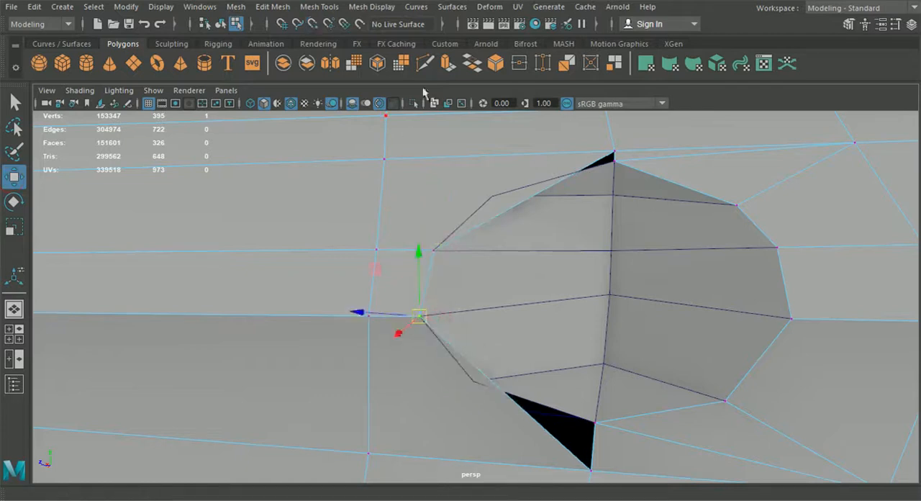
Cut two edges each from the upper and lower door vertices in front of the hole to its front diagonal borders.
left_click(425, 63)
left_click(383, 159)
left_click(577, 171)
key("Return")
left_click(385, 160)
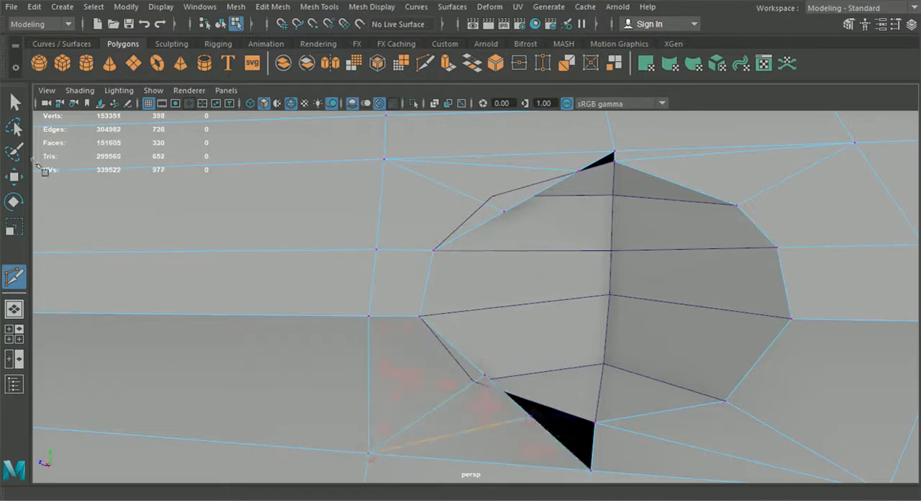
Snap the two new upper front border vertices onto the half sphere's rim and merge the overlapping vertices at its top.
left_click(16, 183)
right_click_drag(407, 178, 340, 100)
middle_click_drag(420, 154, 416, 185, "alt")
left_click_drag(528, 254, 479, 219)
left_click_drag(544, 179, 600, 183)
key("v")
left_click_drag(635, 214, 585, 180)
left_click(273, 6)
left_click(307, 137)
Snap the lower front border vertex nearest the half sphere's bottom tip onto that tip and merge the overlapping border vertices.
middle_click_drag(498, 347, 475, 238, "alt")
left_click_drag(488, 298, 507, 342)
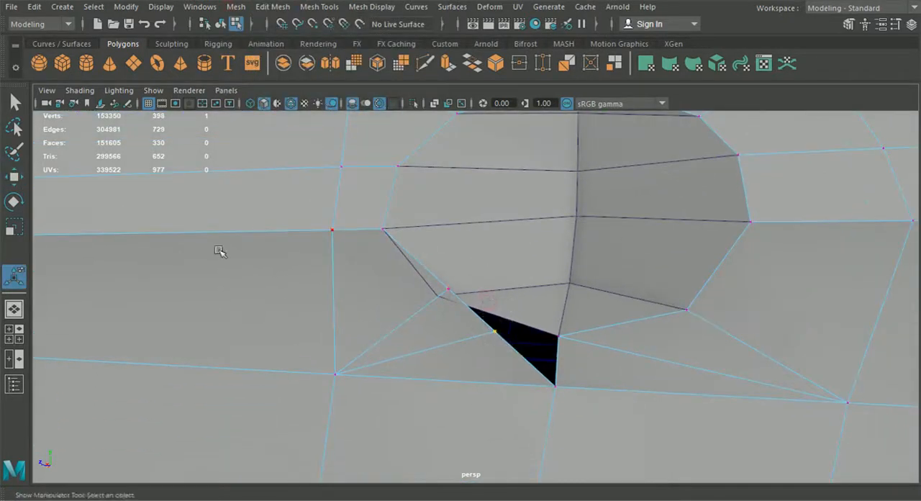
left_click(15, 177)
middle_click_drag(510, 352, 550, 344)
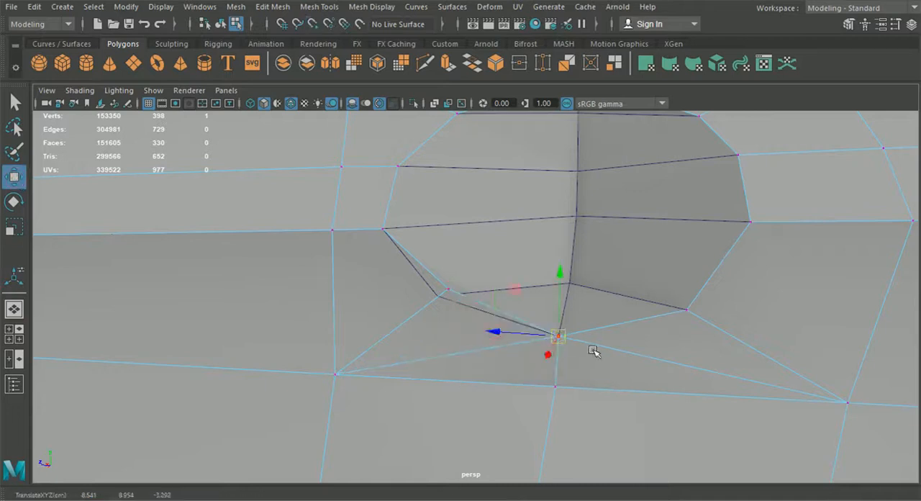
left_click(273, 7)
left_click(304, 135)
Snap the remaining lower front border vertex onto the half sphere's rim and return to object mode.
left_click(447, 289)
left_click(13, 177)
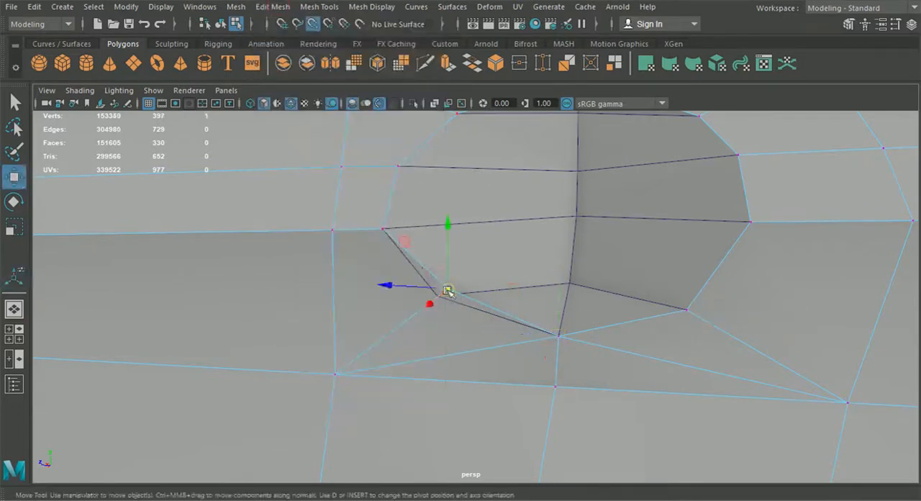
left_click_drag(436, 302, 362, 331, "alt")
left_click(221, 24)
left_click_drag(267, 232, 594, 331, "alt")
scroll(504, 323, "down", 6)
scroll(500, 338, "up", 6)
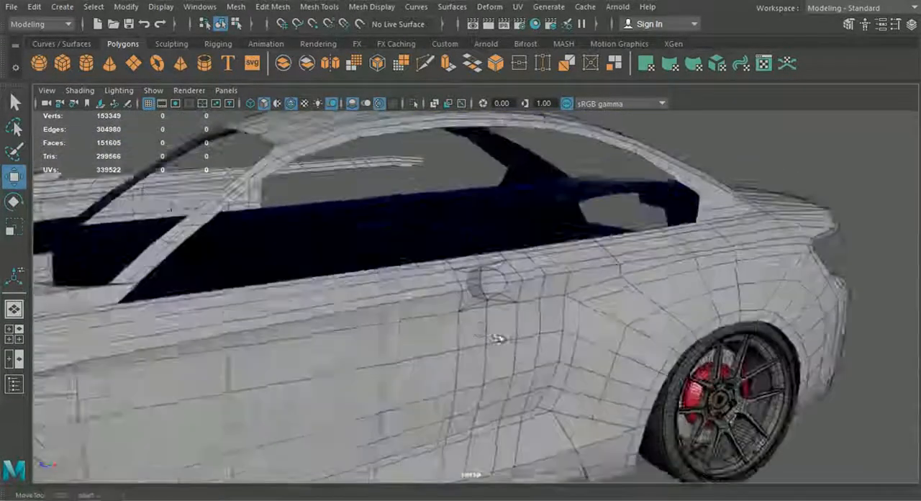
Enter vertex editing on the half sphere and reposition its lower centre vertices along X to adjust the recess depth.
left_click(492, 278)
right_click(489, 268)
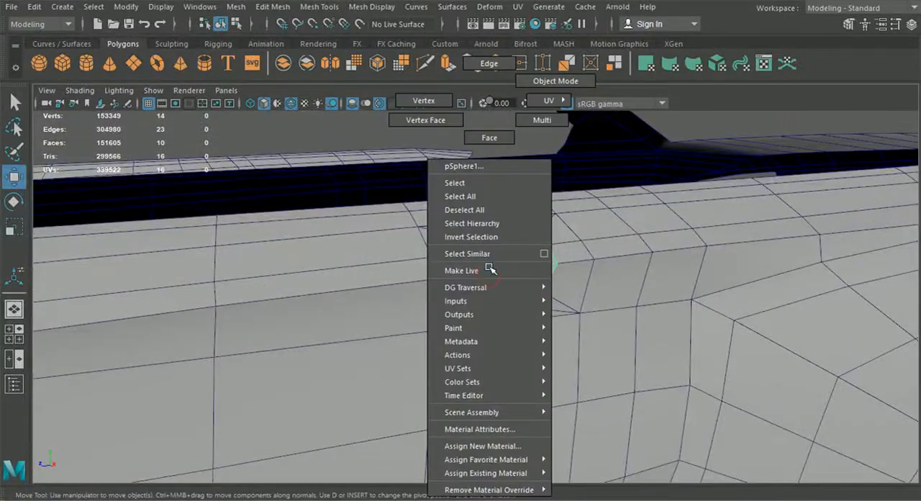
right_click_drag(470, 197, 441, 122)
scroll(547, 295, "up", 3)
left_click_drag(558, 310, 536, 372, "alt")
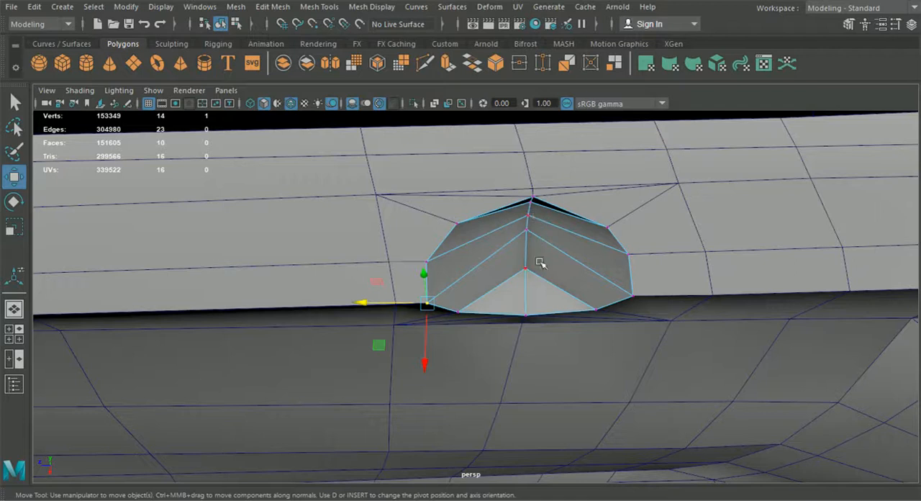
left_click_drag(540, 263, 523, 305, "alt")
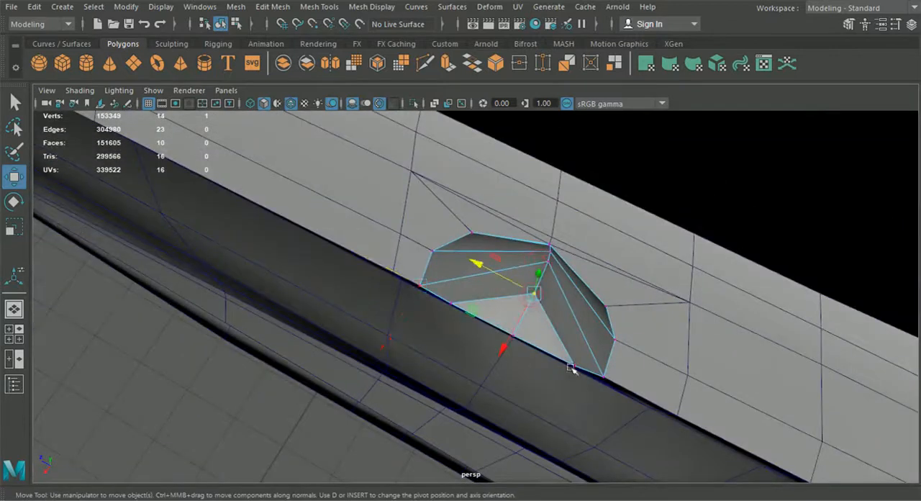
left_click_drag(502, 348, 531, 270)
Pull the upper and middle centre-line vertices of the half sphere outward along X to make the recess shallower.
left_click(550, 289)
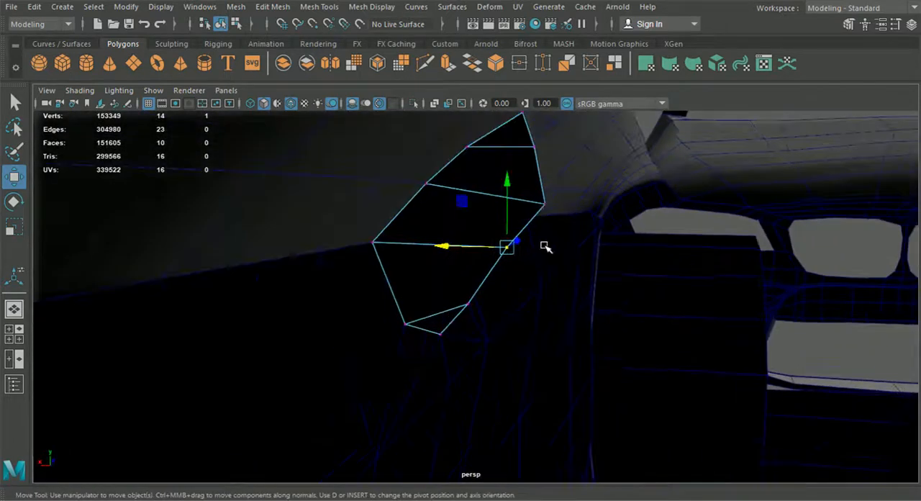
left_click_drag(499, 206, 476, 204)
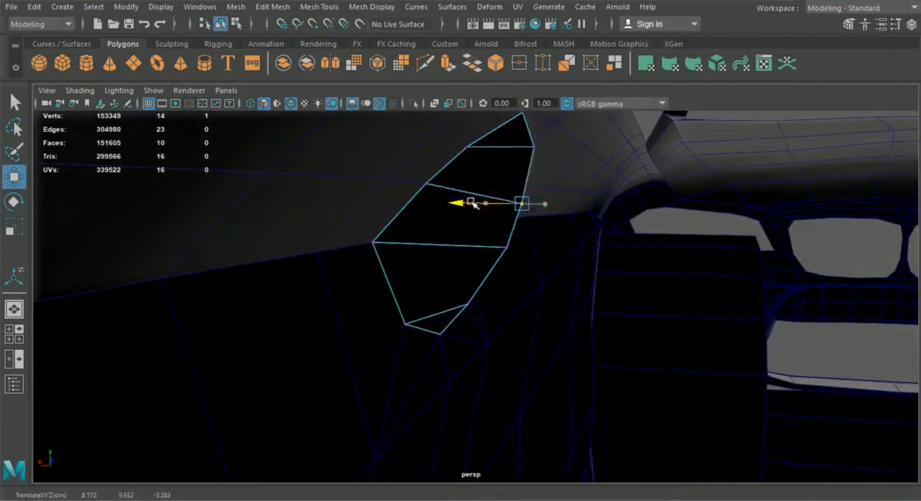
left_click(529, 148)
left_click_drag(478, 147, 699, 230)
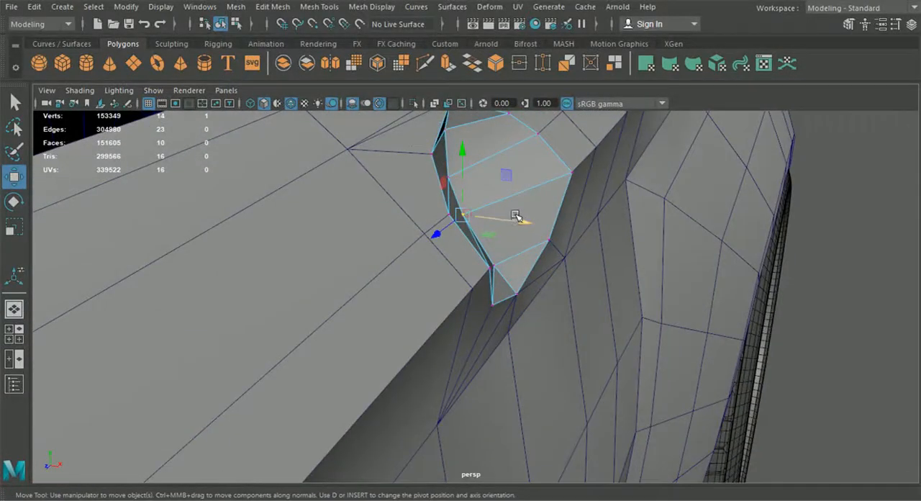
left_click_drag(512, 215, 524, 220)
left_click(444, 168)
left_click_drag(506, 183, 508, 184)
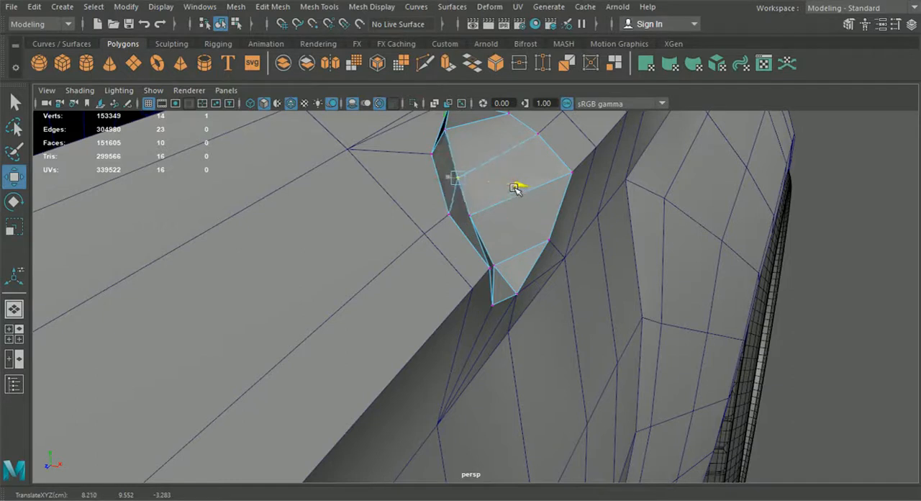
Fine-tune the depth of the half sphere's lower centre-line vertices along X and return to object mode.
left_click(474, 213)
left_click_drag(504, 217, 545, 269)
left_click(498, 249)
left_click_drag(542, 291, 391, 322, "alt")
scroll(413, 273, "down", 5)
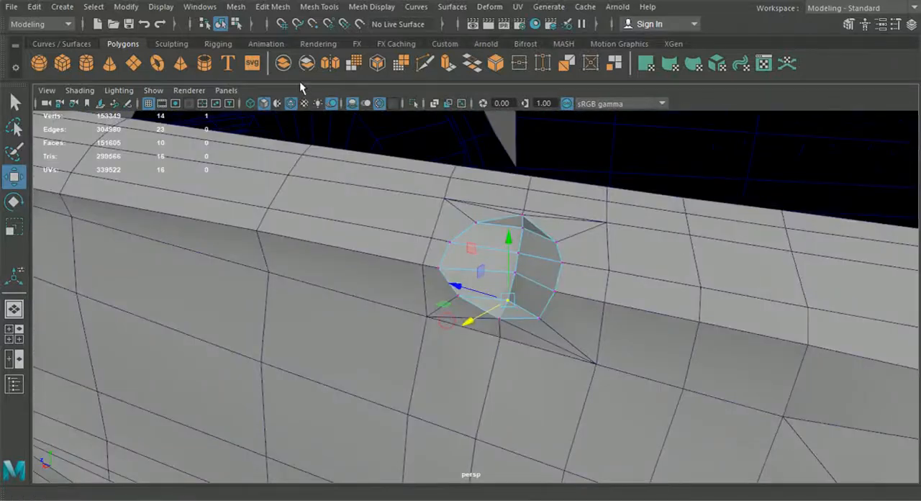
left_click(225, 29)
Combine the half sphere and the side body panel into one mesh and enter vertex editing on it.
scroll(356, 271, "down", 12)
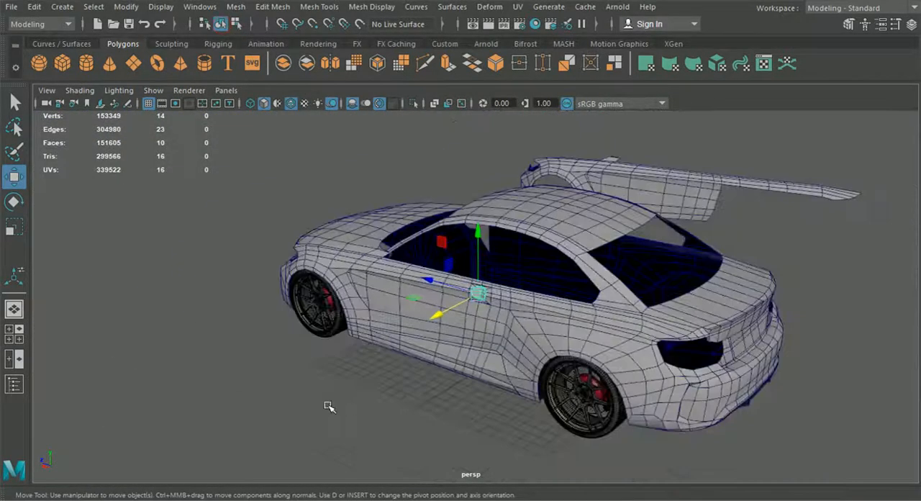
left_click(329, 407)
left_click_drag(328, 407, 484, 396, "alt")
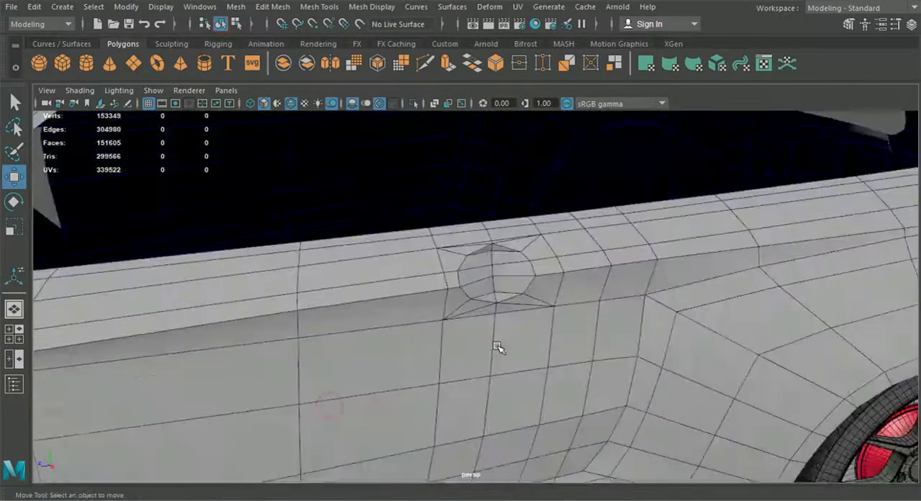
left_click(493, 278)
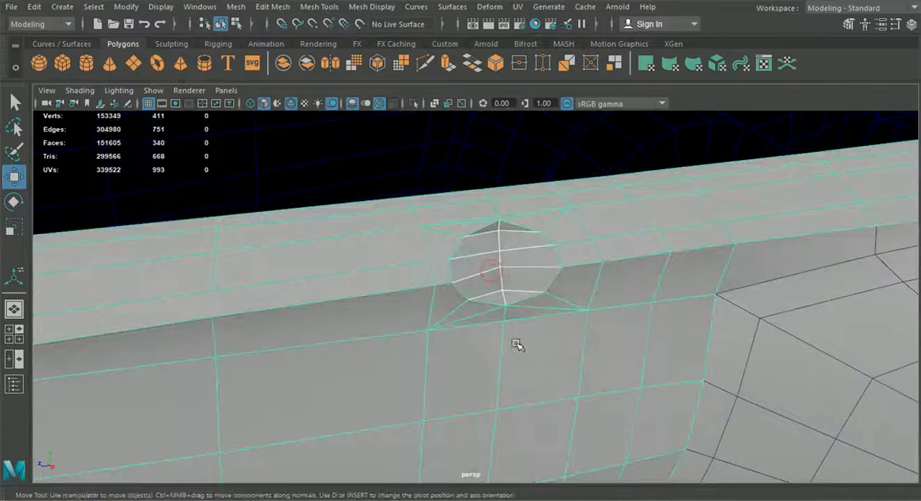
left_click(200, 6)
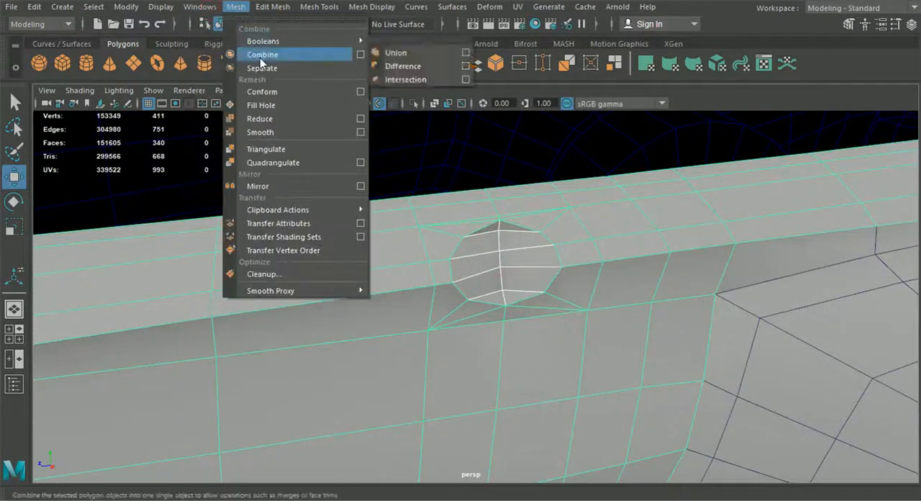
left_click(260, 64)
right_click_drag(467, 250, 415, 100)
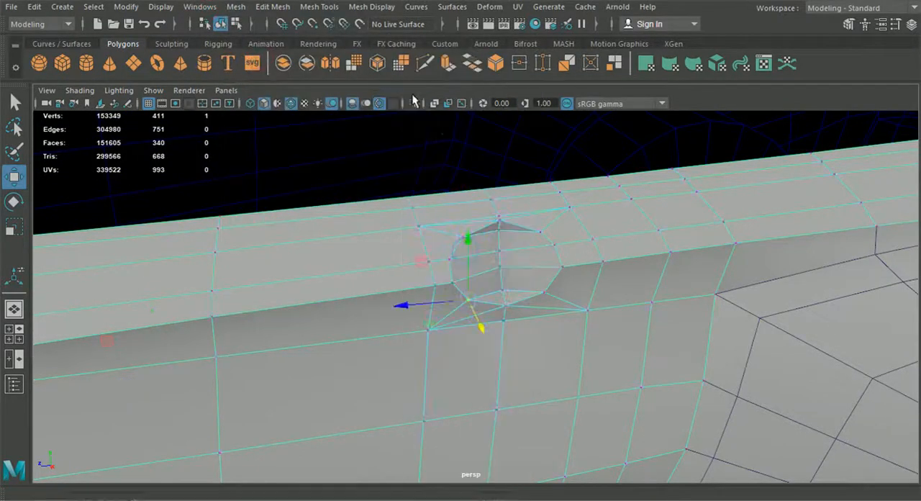
Merge the overlapping vertices at the top of the recess rim with a distance threshold of 0.01.
scroll(495, 213, "up", 3)
scroll(505, 232, "up", 2)
left_click(519, 135)
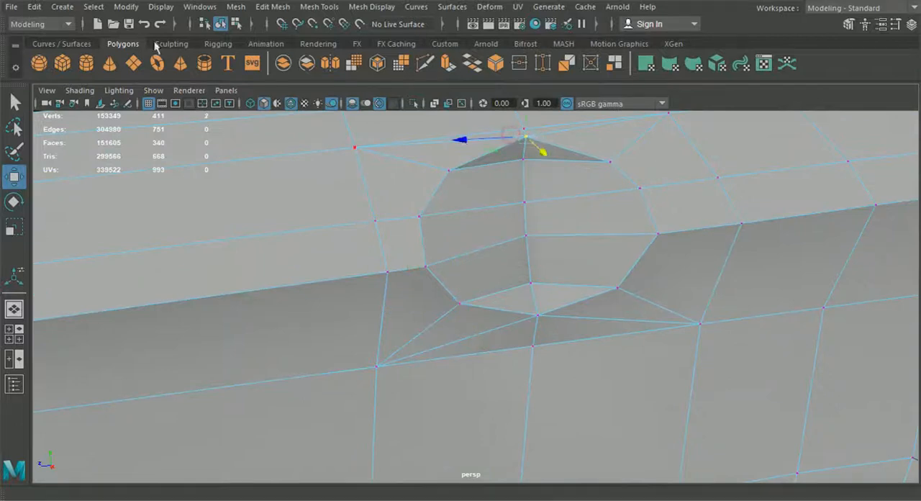
left_click(208, 11)
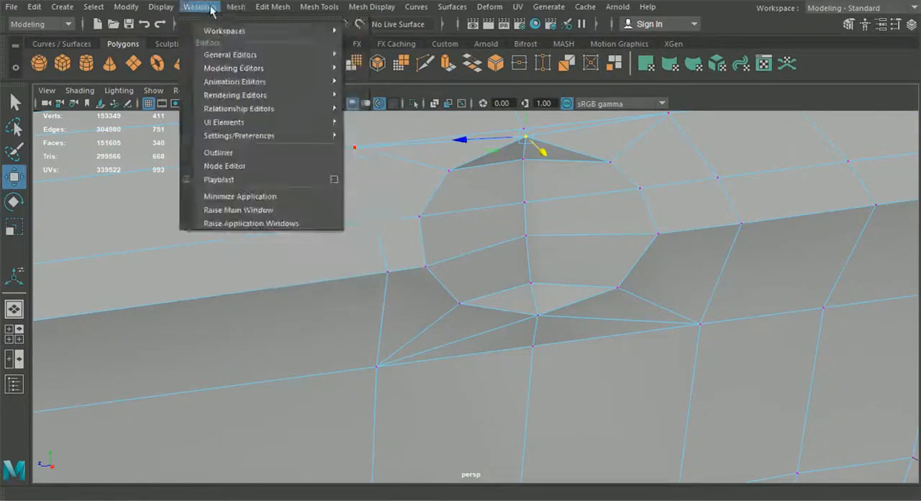
mouse_move(263, 11)
left_click(306, 135)
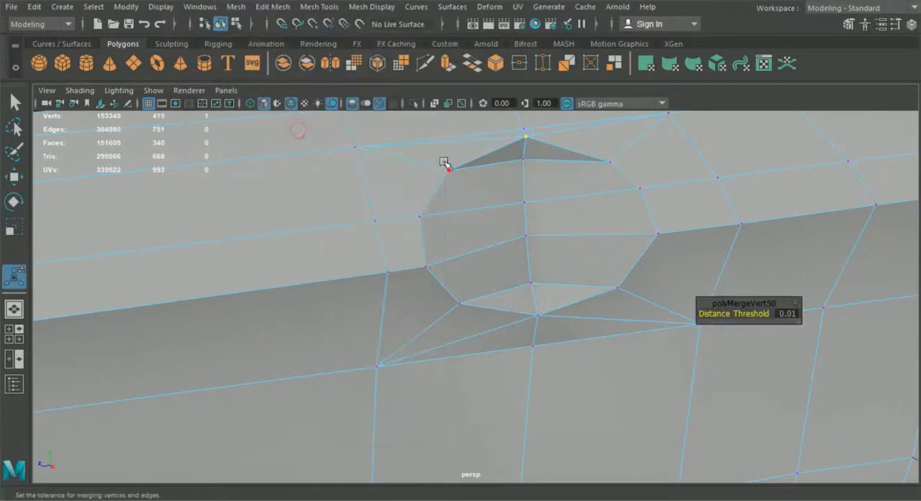
Merge the overlapping vertex pairs along the front and bottom of the recess rim, one pair at a time.
left_click_drag(465, 187, 467, 190)
key("g")
left_click_drag(409, 201, 432, 226)
key("g")
left_click_drag(420, 247, 481, 315)
key("g")
key("g")
left_click_drag(555, 326, 557, 327)
Merge the remaining overlapping vertex pairs along the rear and top of the recess rim and return to object mode.
key("g")
left_click_drag(602, 280, 637, 295)
key("g")
left_click_drag(638, 223, 686, 257)
key("g")
left_click_drag(613, 164, 614, 165)
key("g")
left_click_drag(536, 135, 506, 132)
key("g")
left_click(221, 25)
Enter vertex editing on the combined side panel and move a vertex at the recess's lower rim along X.
scroll(325, 220, "down", 10)
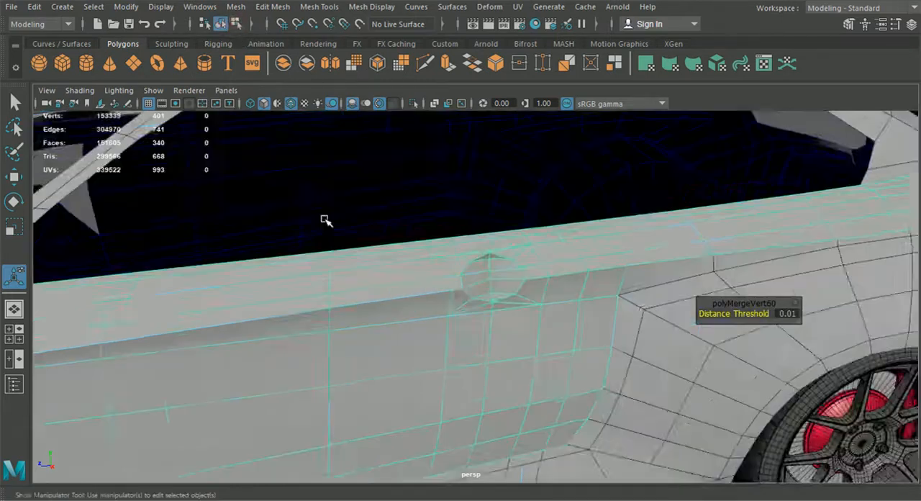
scroll(507, 425, "up", 4)
left_click_drag(517, 448, 646, 430, "alt")
left_click_drag(516, 423, 407, 426, "alt")
scroll(454, 396, "up", 5)
left_click_drag(454, 397, 482, 384, "alt")
scroll(462, 379, "up", 4)
right_click_drag(489, 323, 417, 103)
left_click_drag(471, 306, 440, 332, "alt")
left_click(437, 288)
key("w")
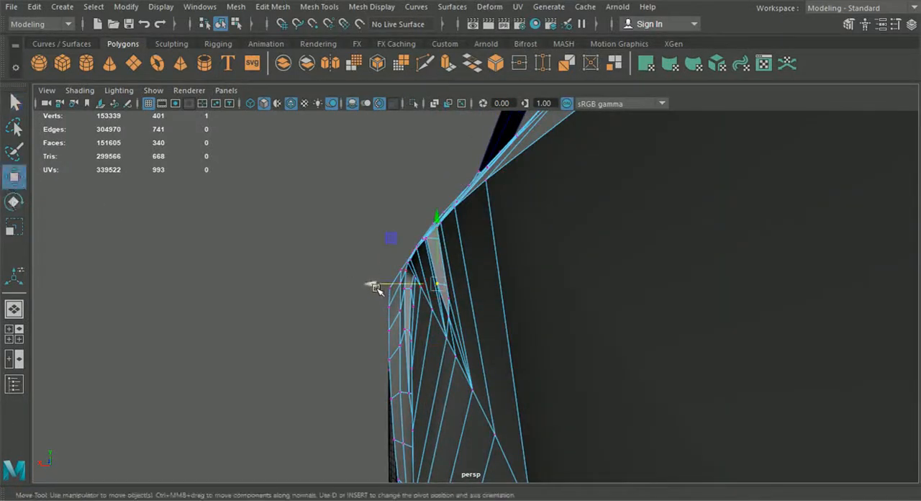
left_click_drag(375, 286, 678, 323, "alt")
Nudge two more vertices on the recess's rim along X to even out its outline.
left_click_drag(628, 275, 568, 307, "alt")
left_click(531, 223)
left_click_drag(592, 222, 521, 326)
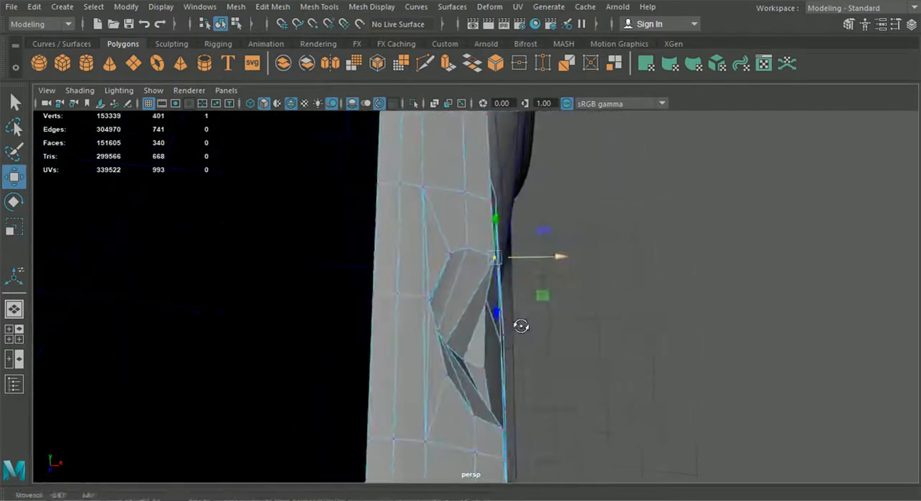
left_click(470, 245)
left_click_drag(531, 245, 532, 247)
left_click_drag(525, 318, 447, 271, "alt")
Shift another recess rim vertex along X to follow the door surface, return to object mode and deselect the panel.
left_click(465, 326)
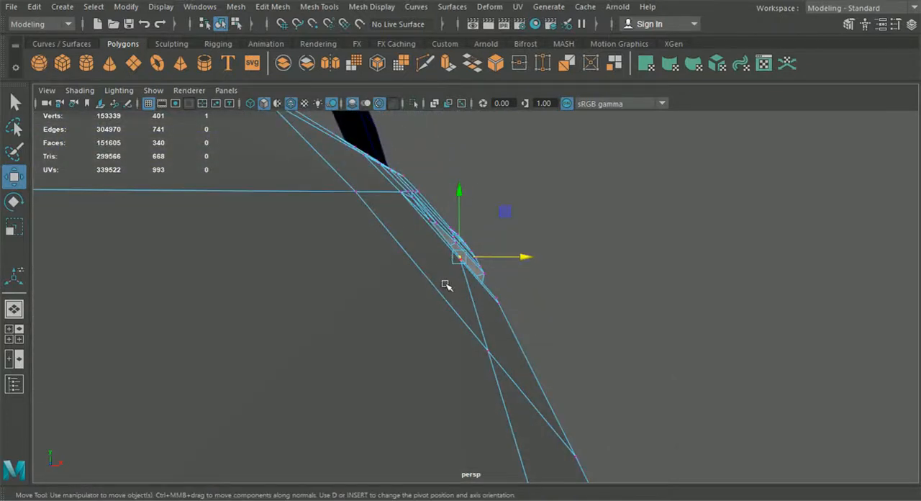
left_click_drag(495, 290, 438, 292, "alt")
left_click_drag(549, 373, 399, 389, "alt")
scroll(399, 388, "down", 5)
left_click(221, 24)
scroll(329, 318, "down", 6)
left_click_drag(329, 319, 442, 409, "alt")
left_click(606, 455)
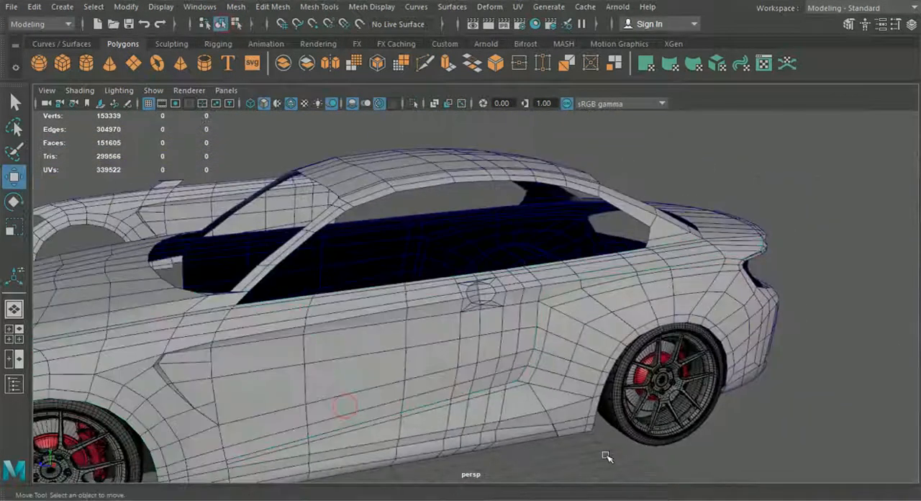
Inspect the whole car body from the front, side and rear for overall shape and missing parts.
scroll(468, 441, "down", 5)
left_click_drag(469, 441, 564, 323, "alt")
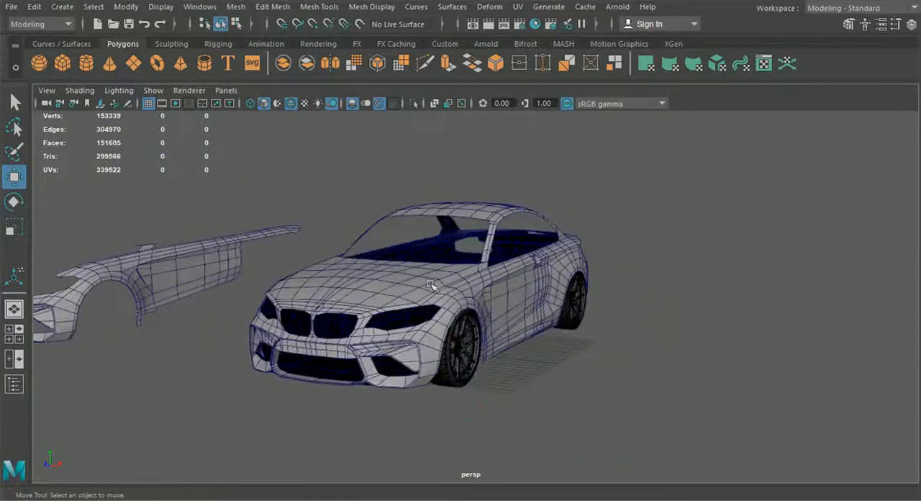
middle_click_drag(413, 216, 469, 238, "alt")
left_click_drag(468, 238, 448, 272, "alt")
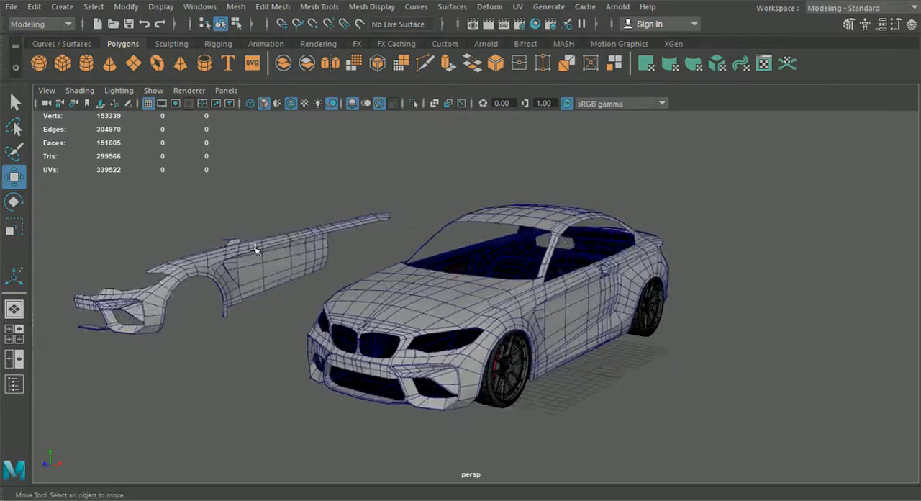
right_click_drag(565, 324, 619, 325, "alt")
left_click_drag(619, 325, 655, 360, "alt")
right_click_drag(655, 359, 569, 353, "alt")
left_click_drag(568, 352, 529, 346, "alt")
right_click_drag(529, 346, 554, 346, "alt")
left_click_drag(554, 346, 432, 355, "alt")
left_click_drag(486, 369, 408, 360, "alt")
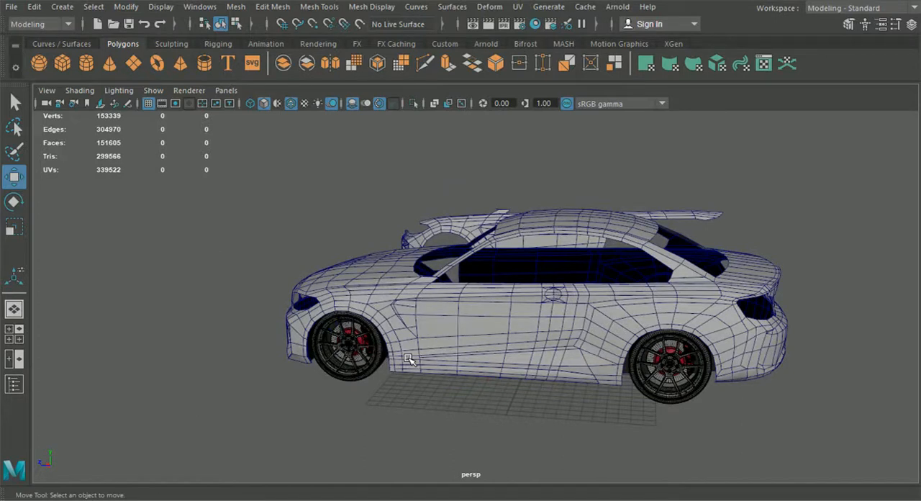
left_click_drag(443, 342, 536, 335, "alt")
Examine the side panel, the roof half with its pillars, and the windshield opening from several angles.
left_click(506, 272)
left_click(490, 291)
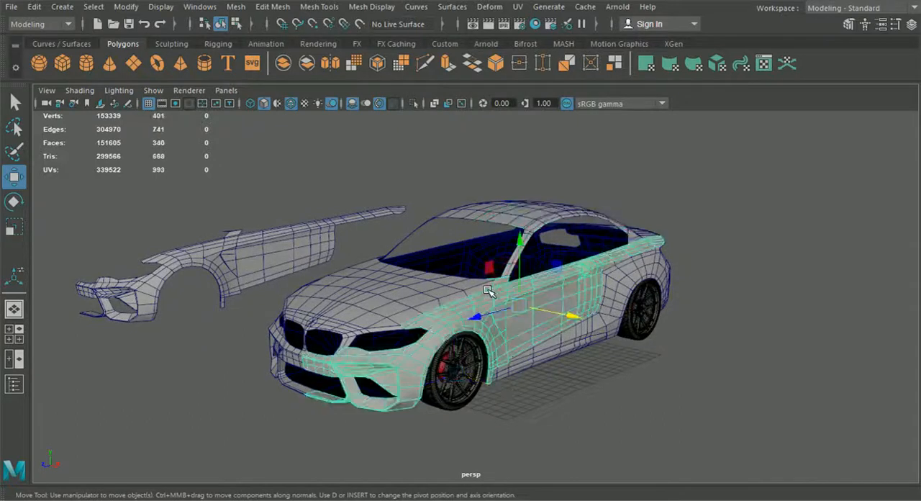
scroll(490, 290, "up", 4)
left_click(462, 288)
left_click_drag(408, 286, 479, 286, "alt")
left_click(494, 209)
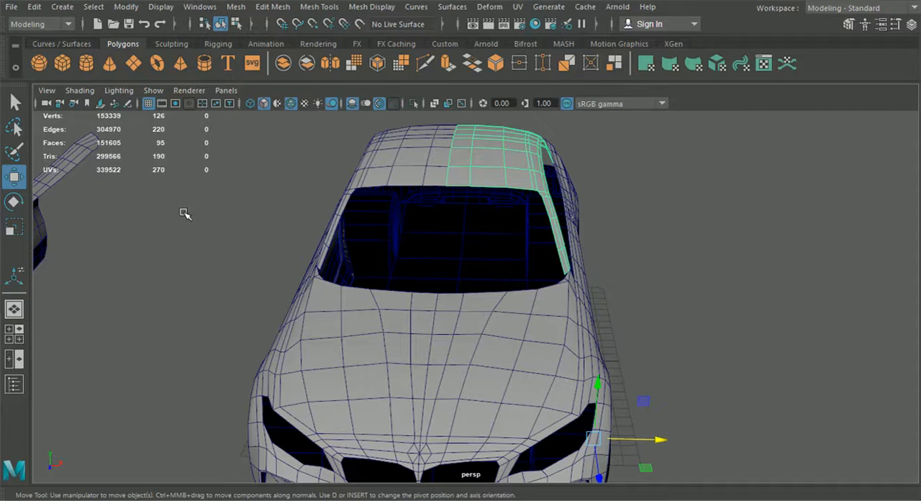
left_click_drag(511, 336, 382, 308, "alt")
left_click_drag(694, 311, 689, 331, "alt")
left_click_drag(786, 310, 603, 328, "alt")
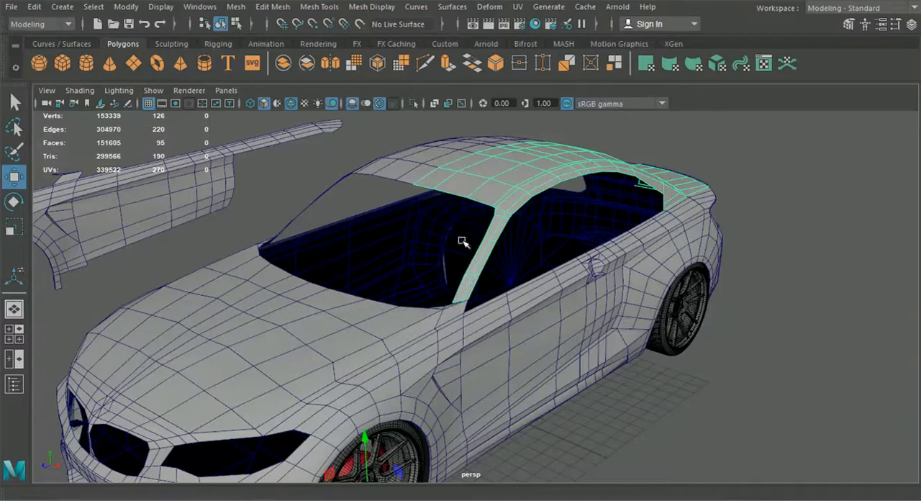
left_click_drag(463, 241, 425, 246, "alt")
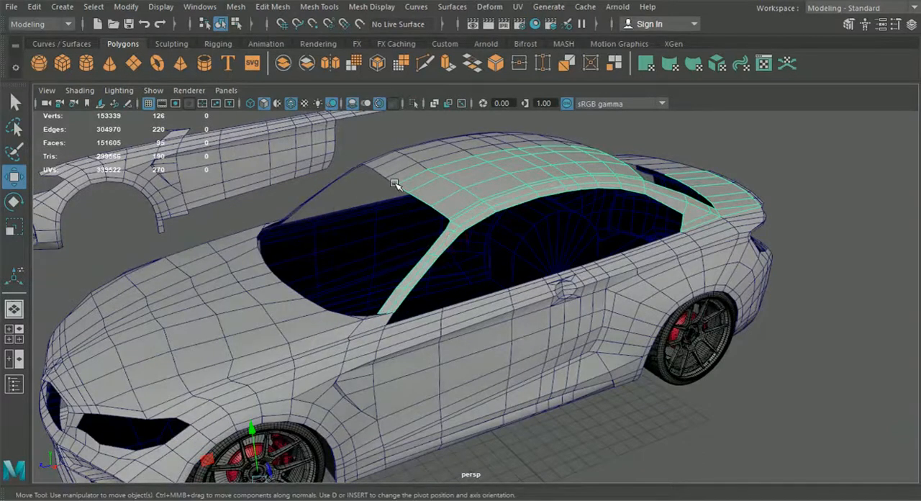
left_click_drag(429, 270, 485, 260, "alt")
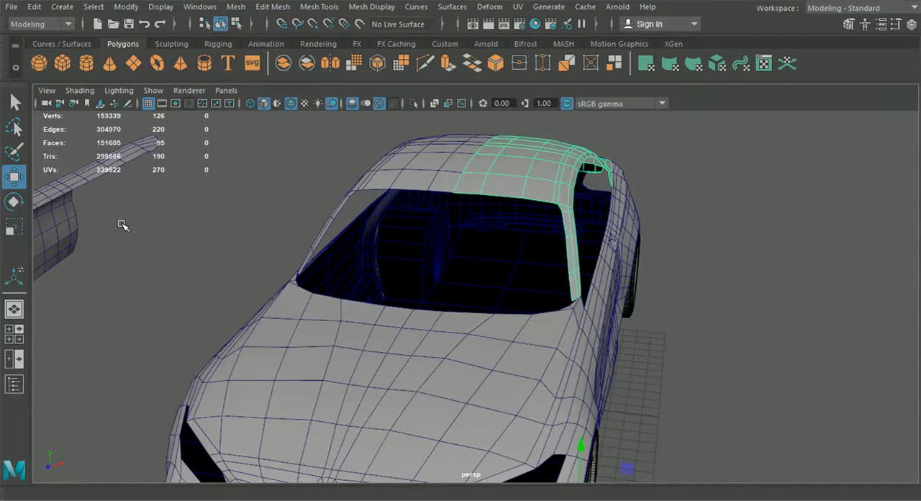
Switch to the full-size top view framed on the windshield area and turn on X-ray shading to reveal the blueprint.
left_click(14, 333)
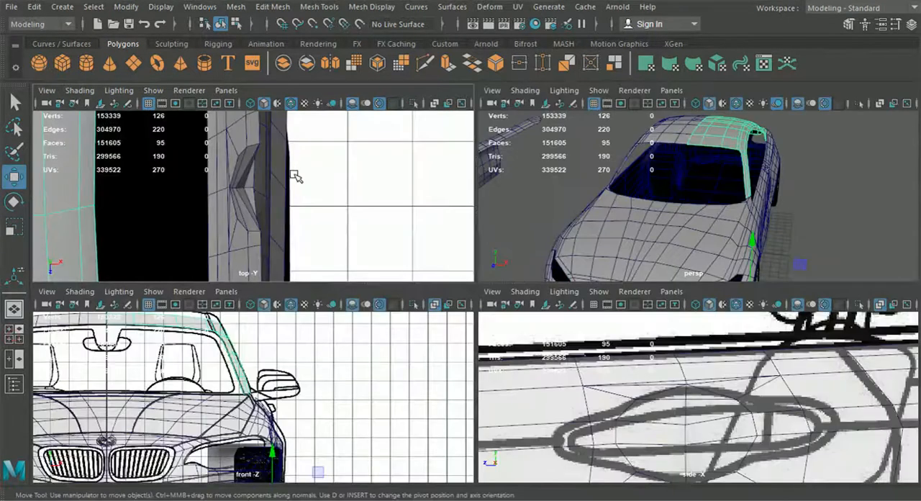
key("space")
scroll(292, 252, "down", 6)
middle_click_drag(309, 374, 365, 53, "alt")
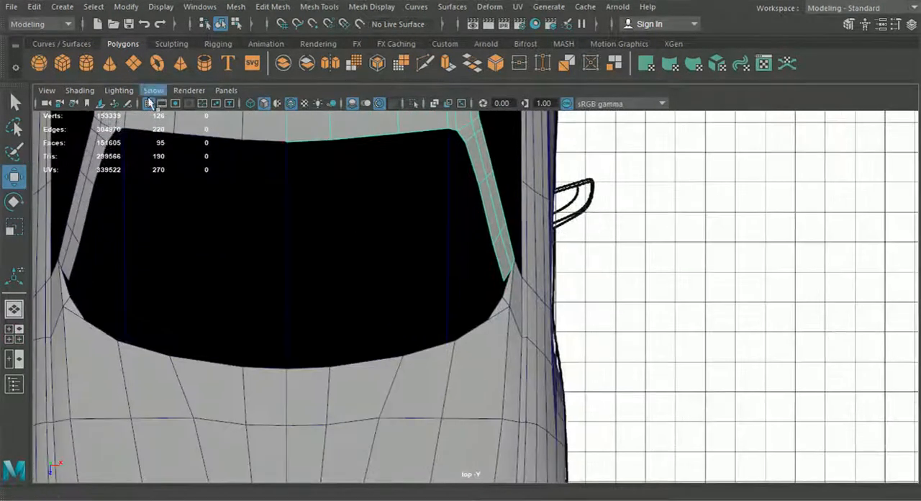
left_click(80, 90)
left_click(110, 238)
scroll(414, 331, "up", 2)
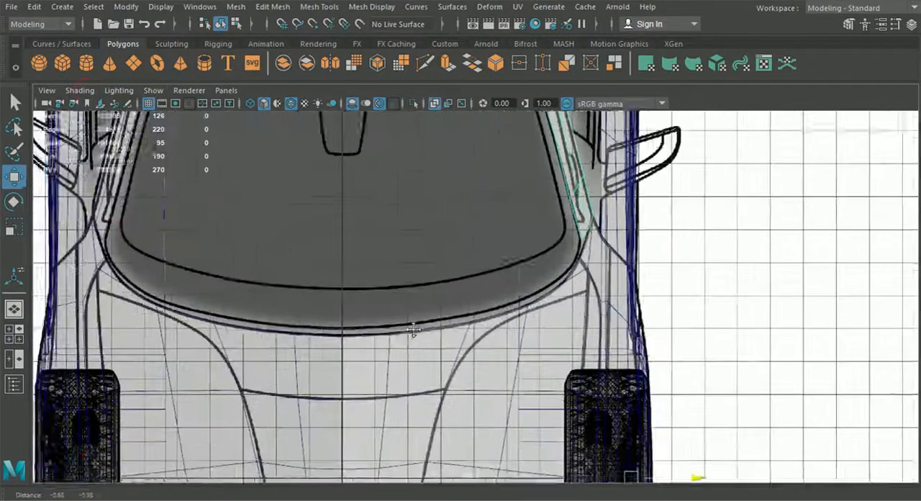
Examine the windshield's lower outline against the hood edge in the top view and select the hood half.
scroll(439, 346, "down", 3)
scroll(489, 375, "up", 4)
middle_click_drag(508, 344, 514, 293, "alt")
left_click(447, 315)
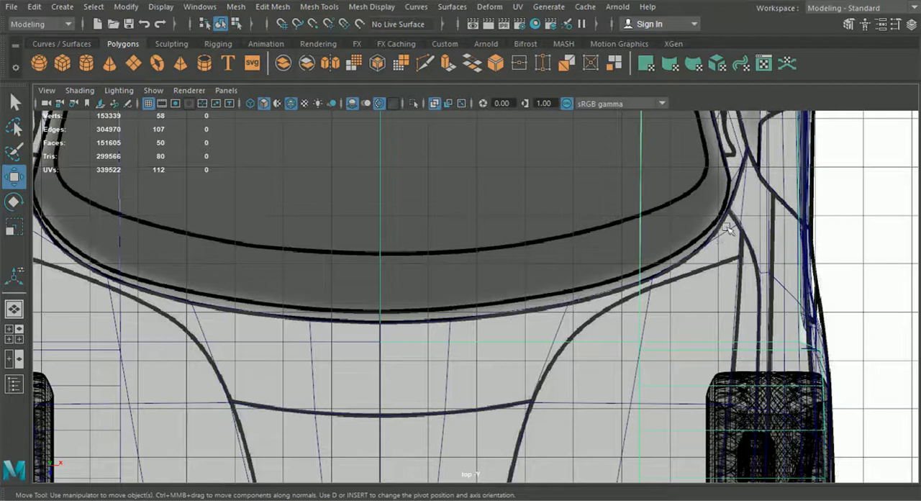
middle_click_drag(730, 190, 727, 218, "alt")
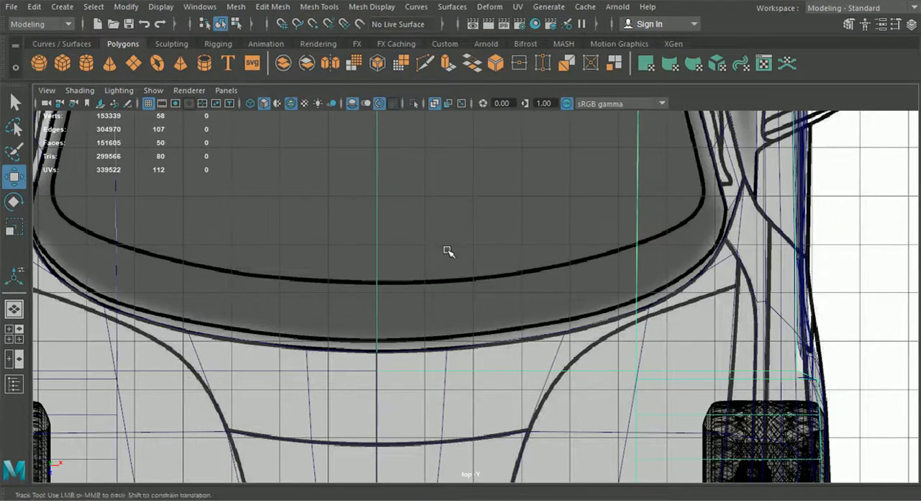
middle_click_drag(448, 251, 425, 229, "alt")
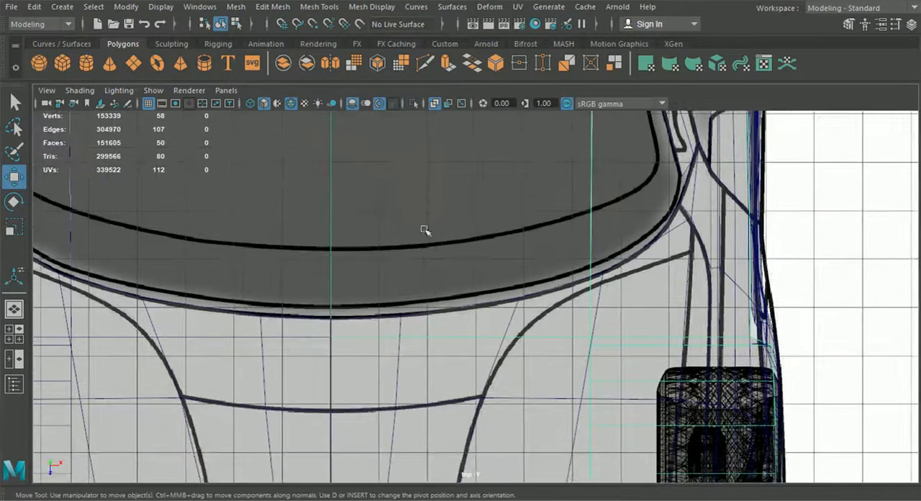
double_click(498, 320)
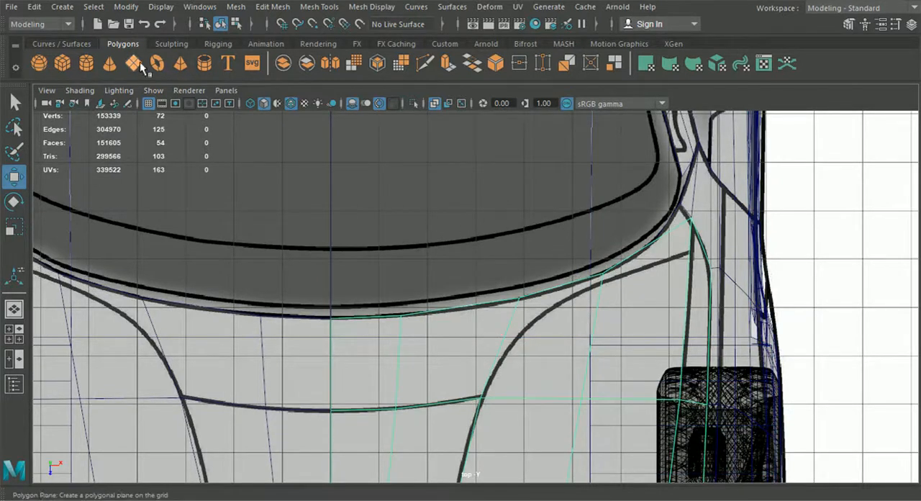
Extrude the three central edges of the hood half's rear border and move them onto the windshield outline in the top view.
right_click_drag(366, 340, 353, 57)
left_click(367, 319)
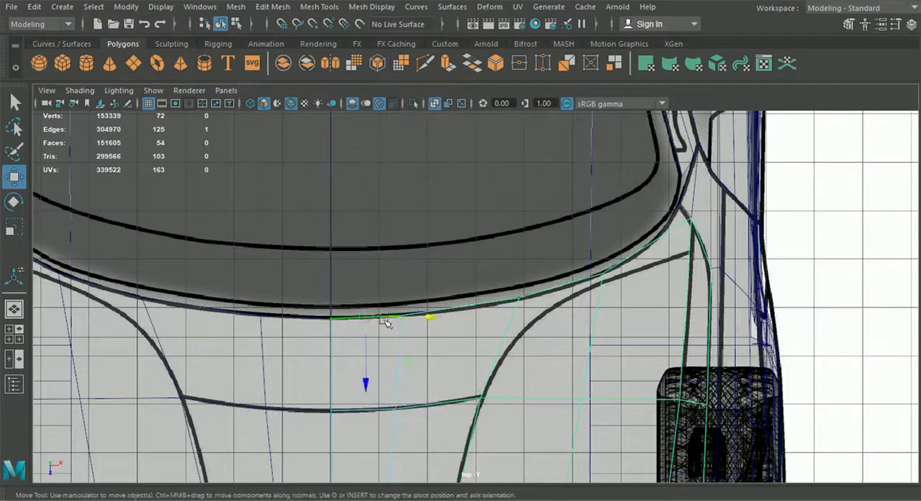
left_click(475, 310, "shift")
left_click(548, 286, "shift")
left_click(608, 260, "shift")
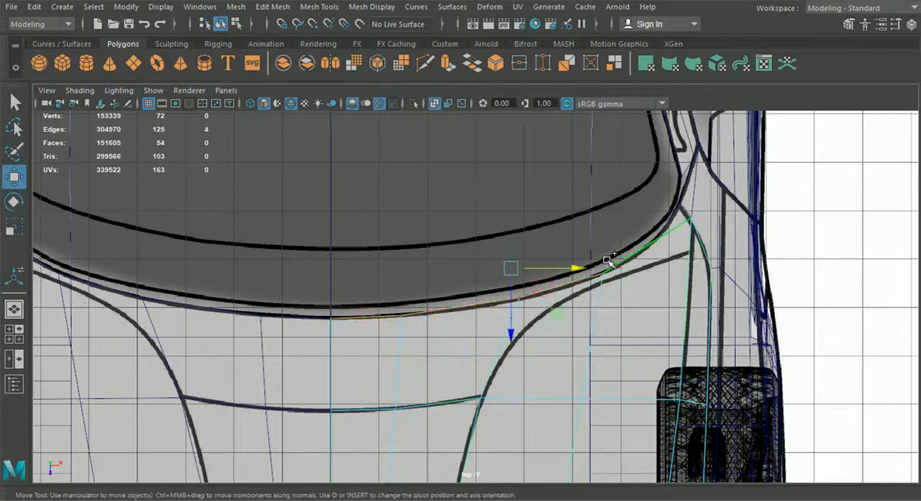
left_click(625, 259, "ctrl")
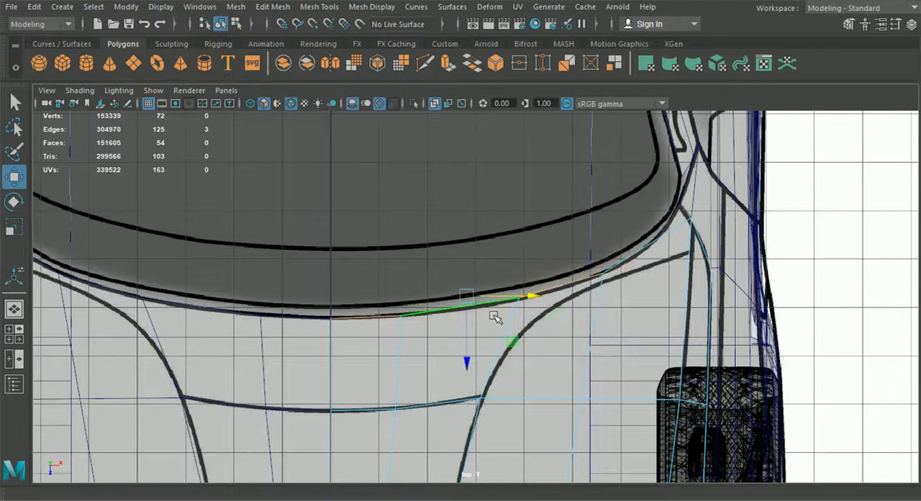
key("ctrl+e")
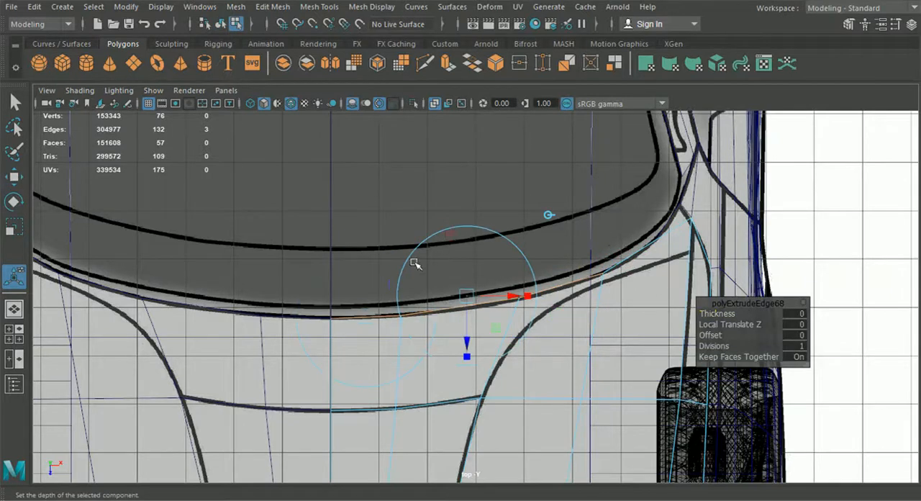
left_click_drag(471, 343, 469, 330)
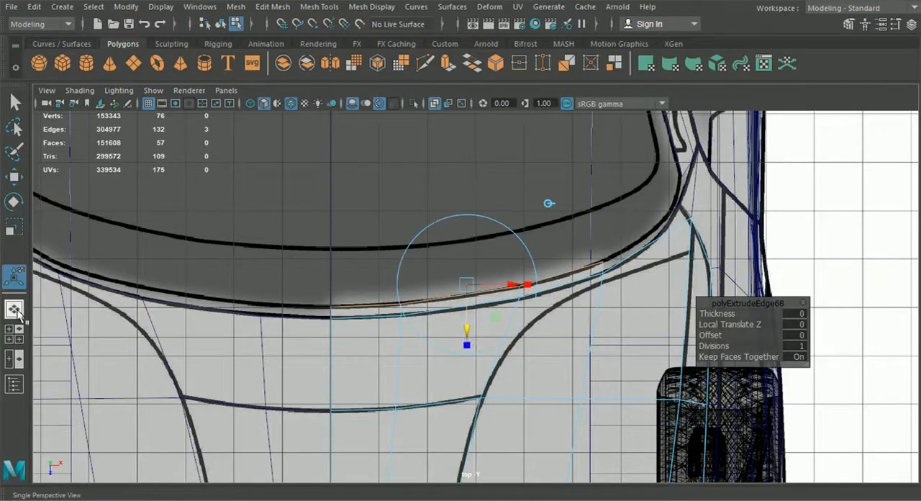
Extract the three newly extruded faces along the hood's rear edge in the perspective view.
left_click(18, 308)
left_click_drag(403, 334, 245, 297, "alt")
middle_click_drag(245, 296, 442, 309, "alt")
scroll(442, 310, "up", 5)
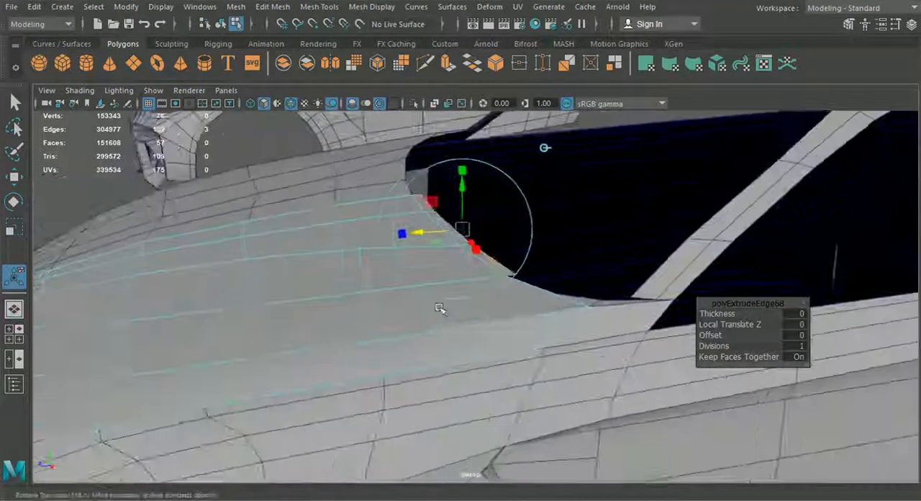
left_click_drag(442, 309, 415, 288, "alt")
right_click_drag(383, 213, 392, 160)
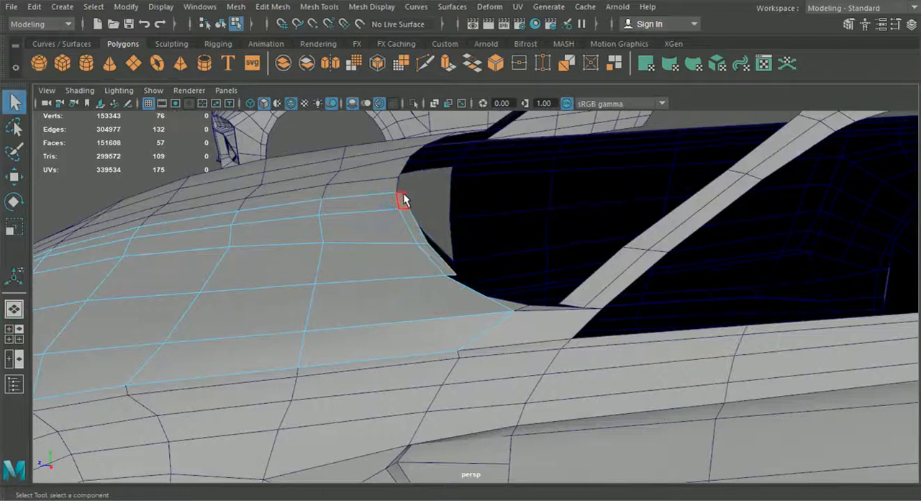
left_click(428, 253, "shift")
left_click(273, 8)
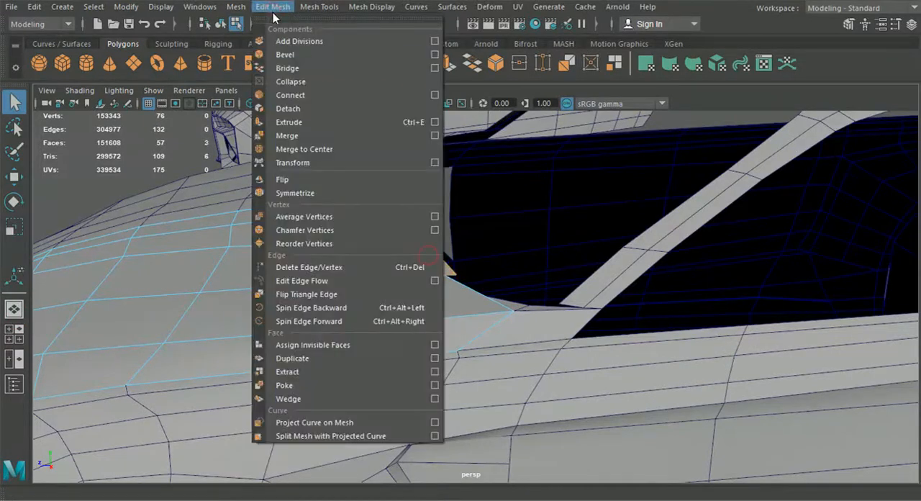
left_click(321, 373)
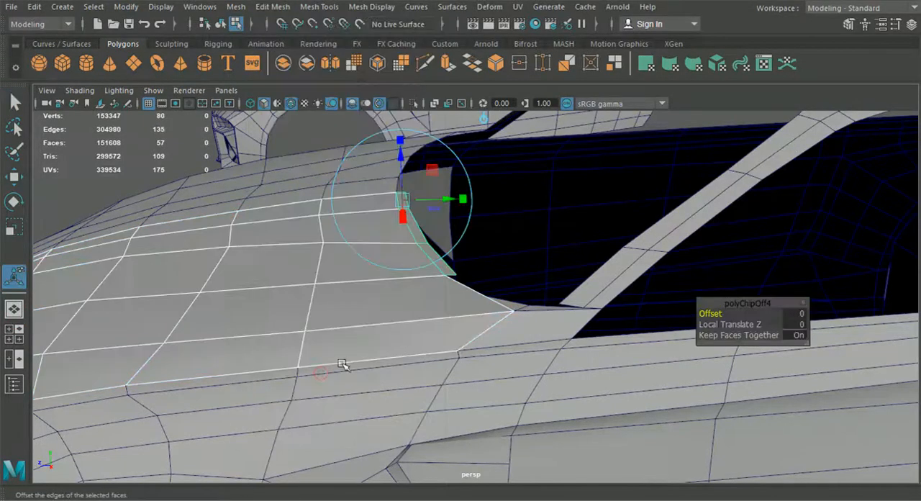
Select the extracted strip as an object, center its pivot and adjust its height against the hood's rear edge.
left_click(220, 23)
key("w")
left_click(142, 164)
left_click(419, 236)
left_click(126, 7)
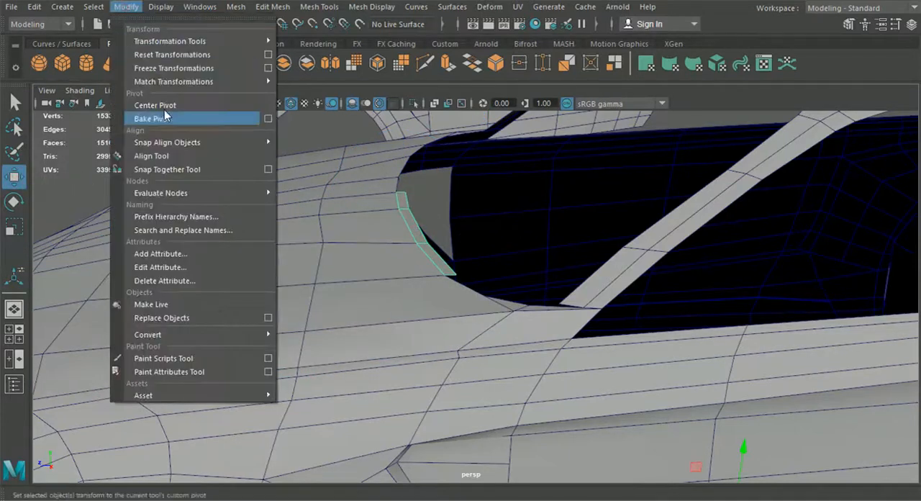
left_click(161, 106)
left_click_drag(418, 233, 367, 209, "alt")
left_click_drag(395, 137, 411, 178)
right_click_drag(412, 179, 438, 261, "alt")
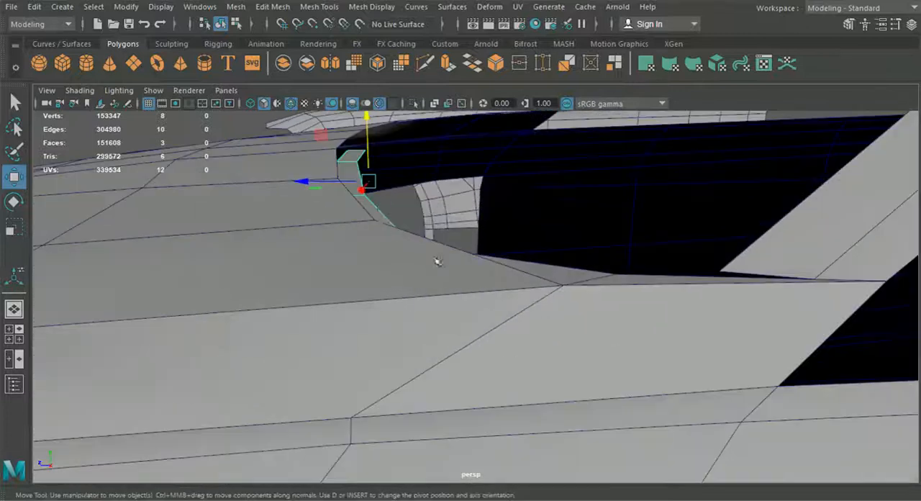
right_click_drag(362, 126, 358, 144)
Adjust the height of the strip's four windshield-side vertices, including the outer end one, to the blueprint in the side view.
left_click(368, 151)
left_click_drag(381, 180, 354, 157, "shift")
left_click(369, 200, "shift")
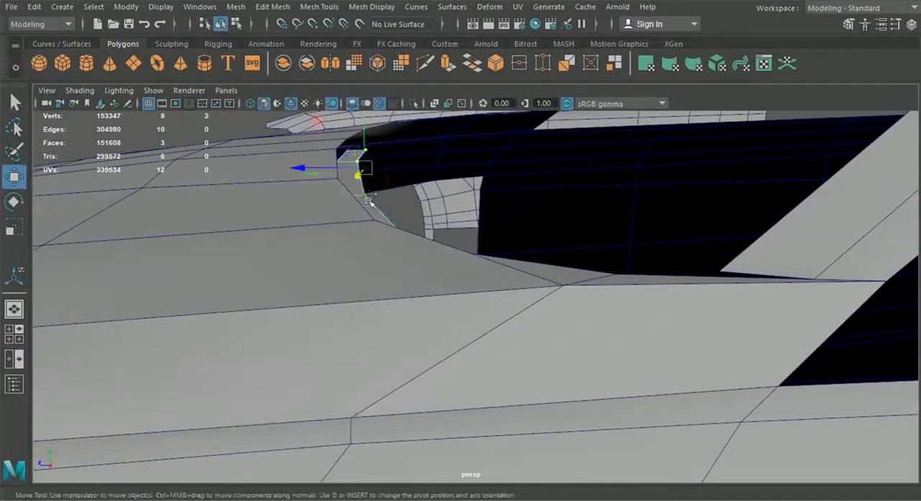
left_click_drag(403, 245, 382, 245, "alt")
left_click(223, 211, "shift")
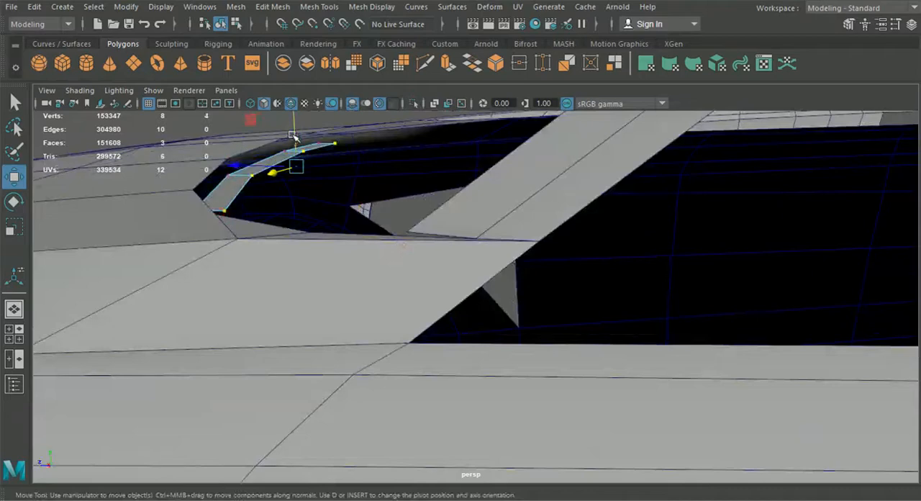
left_click(14, 333)
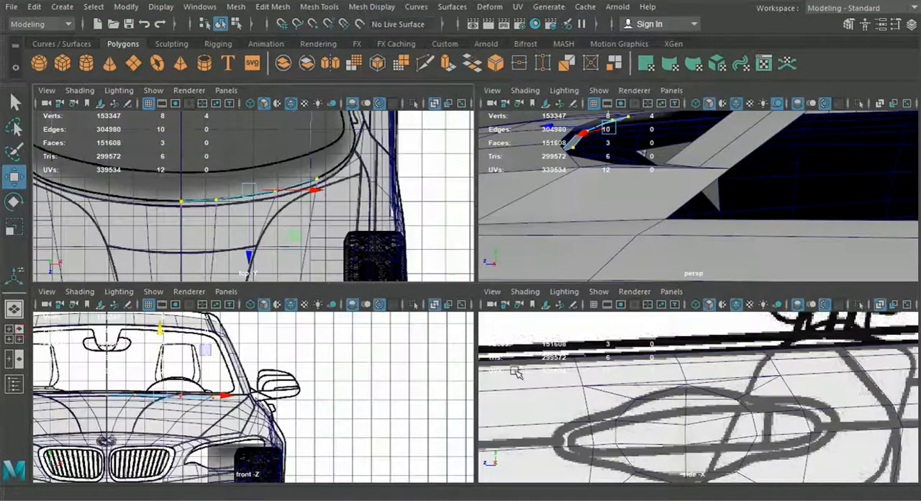
key("space")
scroll(477, 339, "down", 7)
middle_click_drag(87, 325, 417, 350, "alt")
middle_click_drag(120, 342, 420, 354, "alt")
scroll(416, 357, "up", 2)
scroll(403, 355, "up", 3)
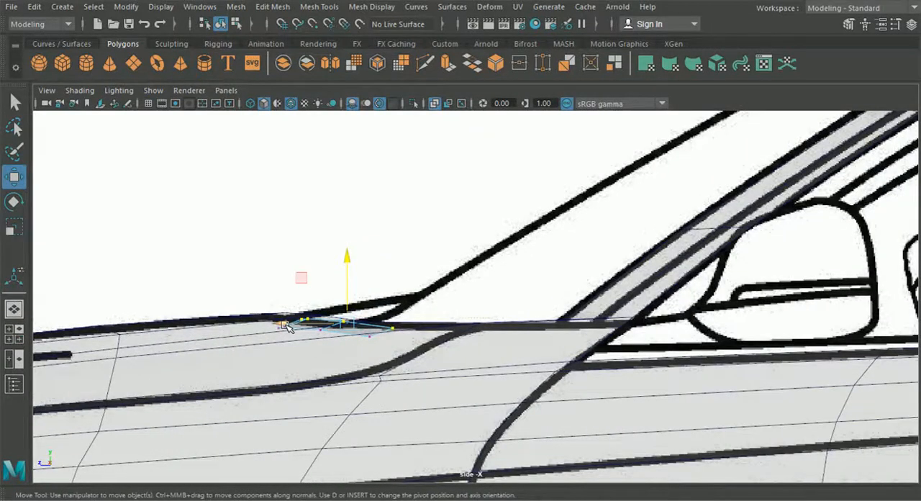
left_click_drag(350, 266, 347, 264)
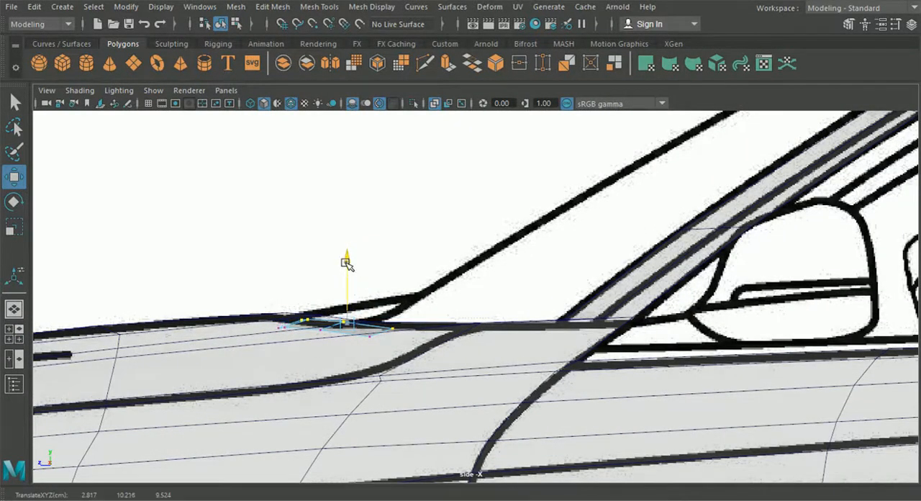
left_click(398, 330)
left_click_drag(393, 298, 396, 296)
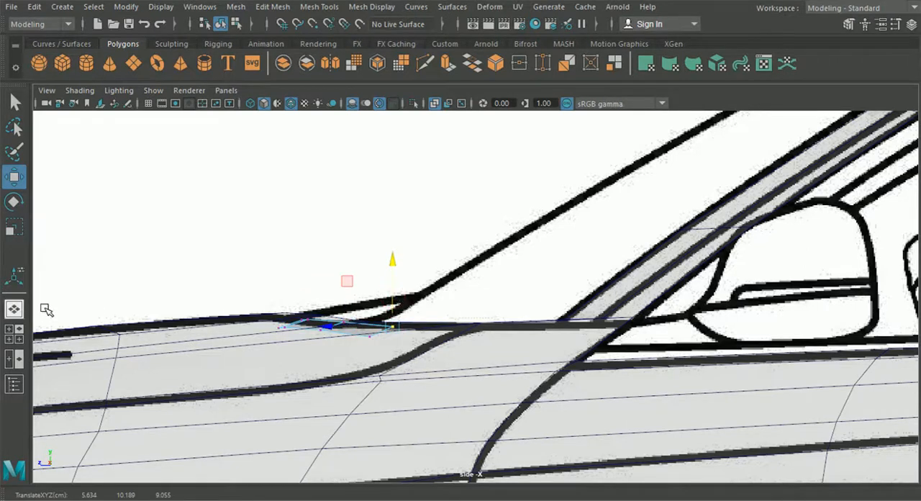
Select the strip's four hood-side vertices and shift them forward beneath the hood's rear edge.
left_click(14, 308)
left_click_drag(439, 331, 447, 392, "alt")
left_click_drag(560, 353, 561, 354, "shift")
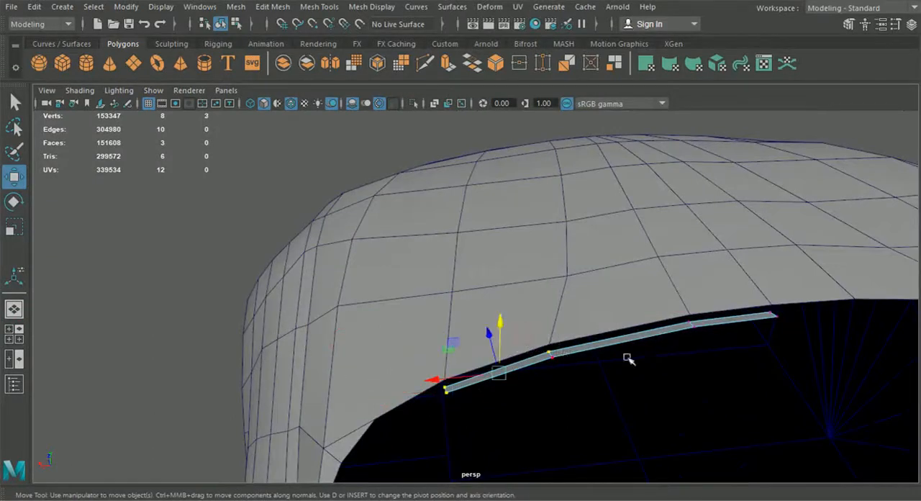
left_click(694, 318, "shift")
left_click(773, 310, "shift")
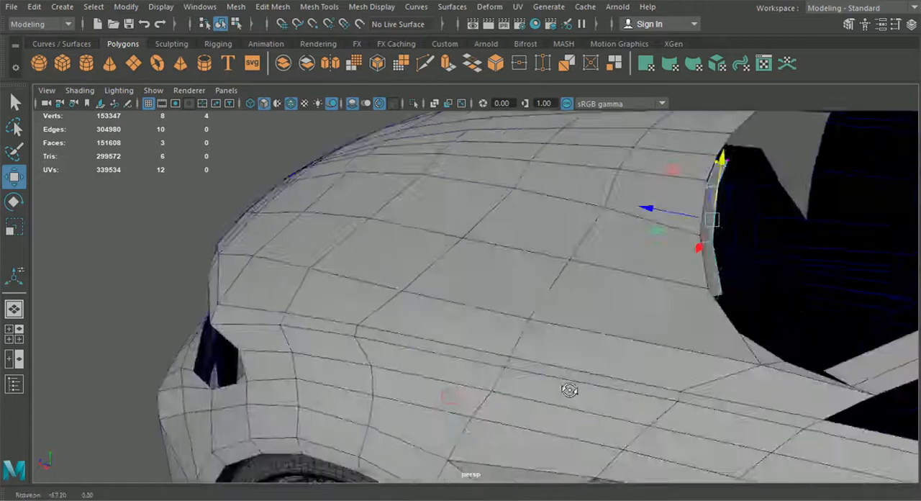
left_click_drag(569, 388, 565, 244, "alt")
left_click_drag(531, 292, 702, 351, "alt")
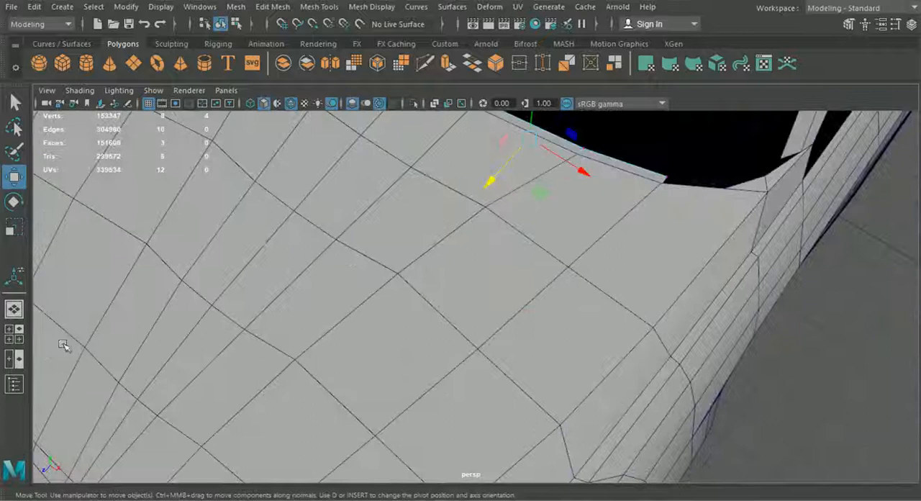
Extrude the strip's outer end edge and move it to the windshield's lower corner in the top view.
left_click_drag(475, 225, 551, 219, "alt")
right_click_drag(575, 79, 572, 64)
left_click(605, 222)
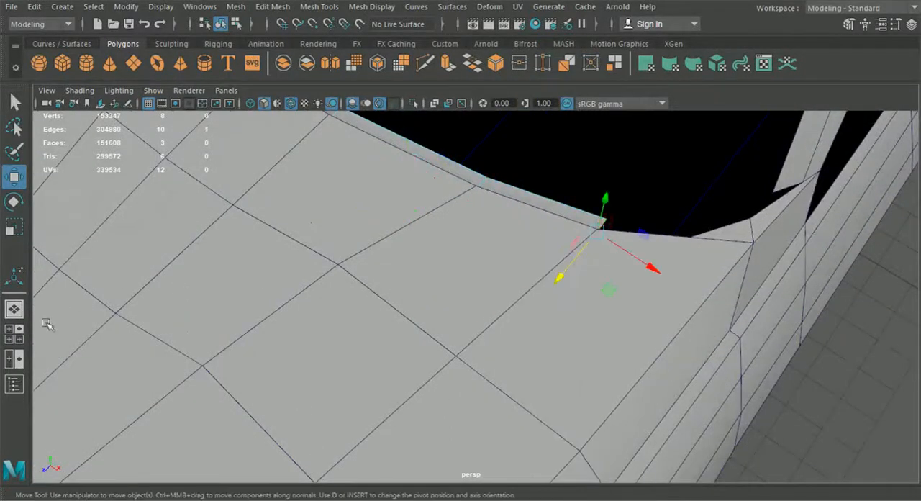
left_click(14, 337)
key("space")
scroll(391, 250, "down", 2)
middle_click_drag(432, 250, 320, 287, "alt")
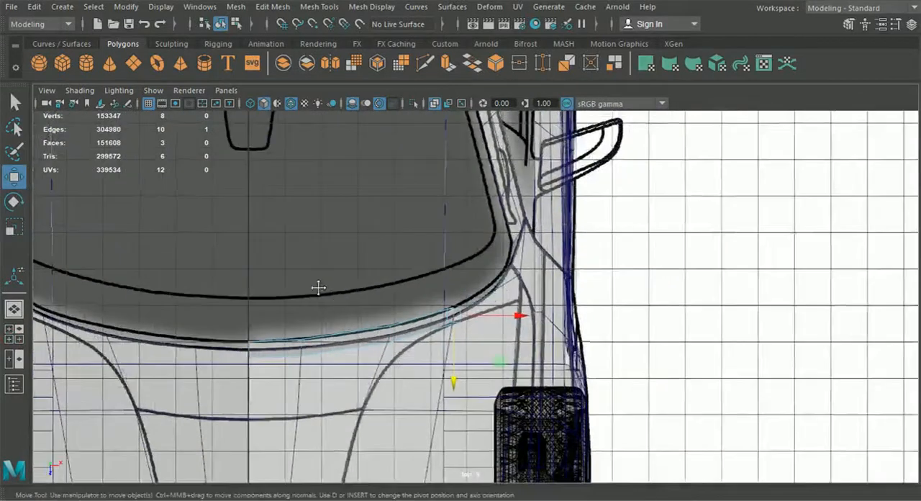
key("ctrl+e")
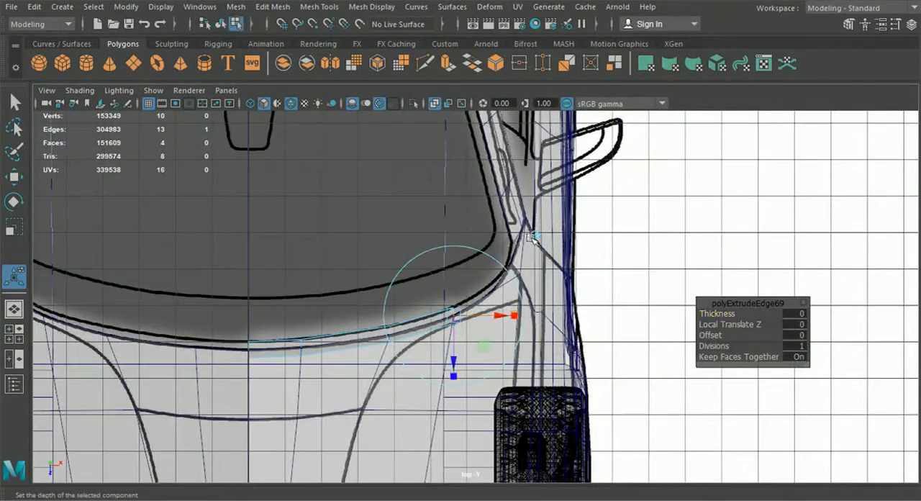
scroll(464, 325, "up", 2)
left_click_drag(465, 325, 526, 268)
scroll(530, 277, "up", 3)
middle_click_drag(533, 293, 478, 339, "alt")
Extrude the strip's end edge again around the windshield corner toward the pillar and change to vertex selection.
key("ctrl+e")
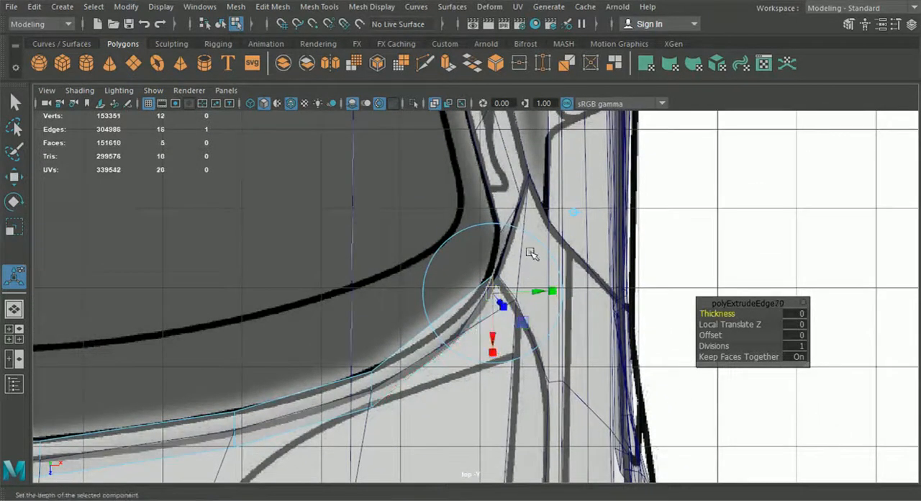
left_click_drag(494, 292, 506, 282)
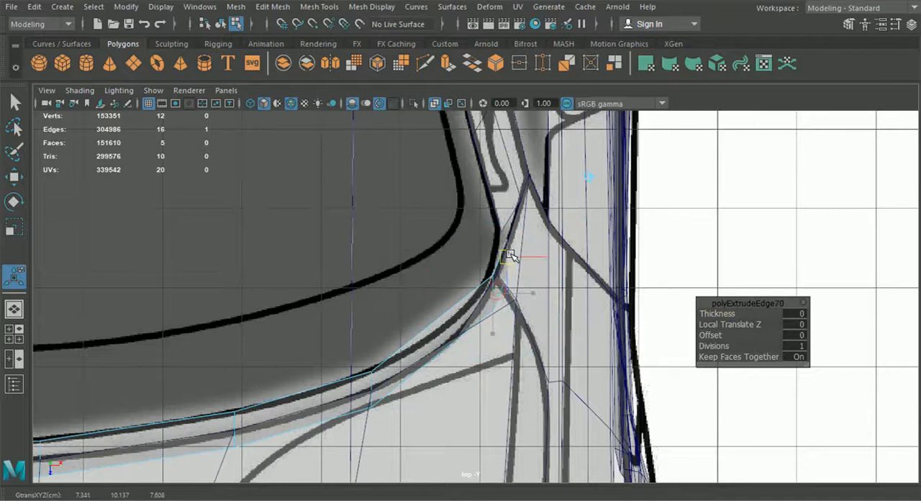
right_click_drag(440, 317, 372, 108)
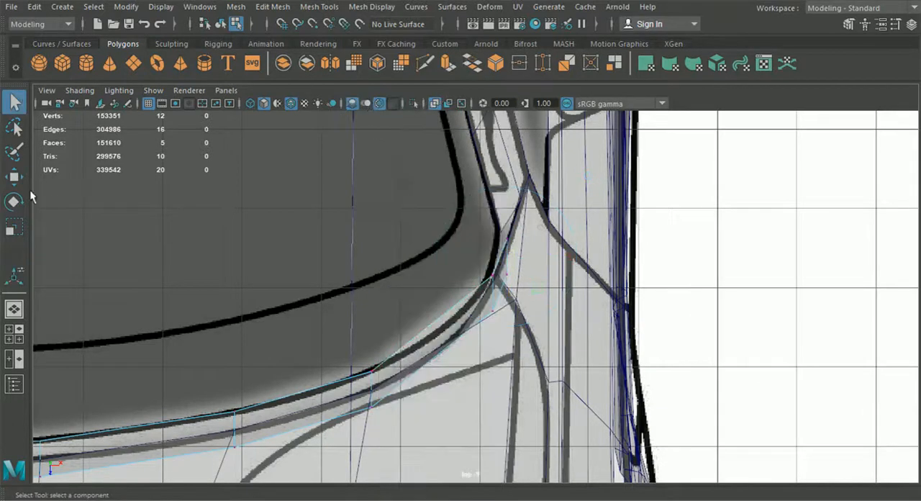
Reposition the strip's windshield-side end vertex at the base of the windshield pillar with vertex snapping.
left_click(16, 315)
left_click_drag(392, 392, 359, 386, "alt")
key("w")
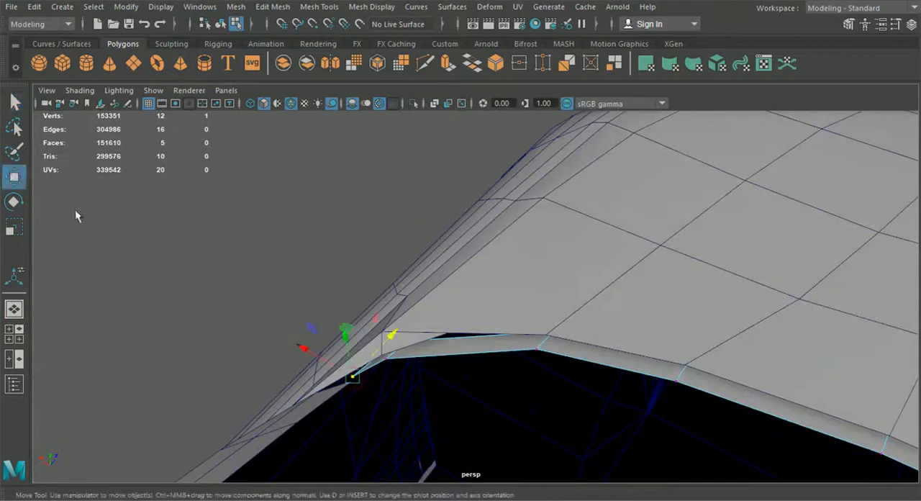
key("v")
mouse_move(353, 382)
left_mouse_down()
mouse_move(343, 383)
mouse_move(350, 388)
left_mouse_up()
Move the strip's corner vertices in the top view to follow the blueprint's windshield outline.
left_click_drag(407, 409, 428, 374, "alt")
left_click_drag(525, 245, 437, 335, "alt")
left_click(432, 323)
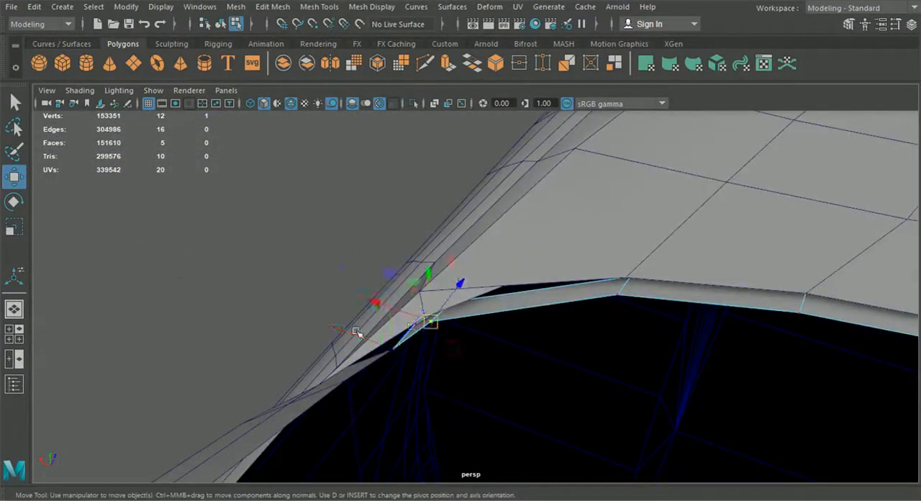
left_click(14, 334)
key("space")
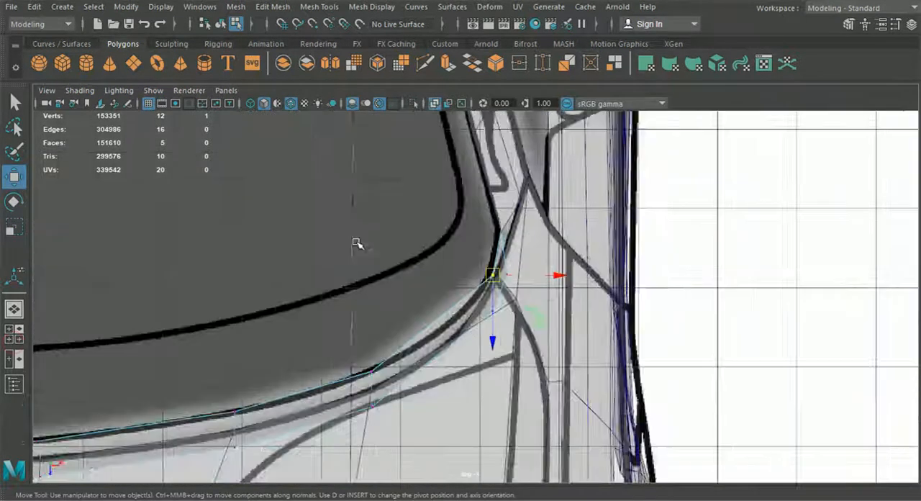
left_click_drag(501, 276, 486, 294)
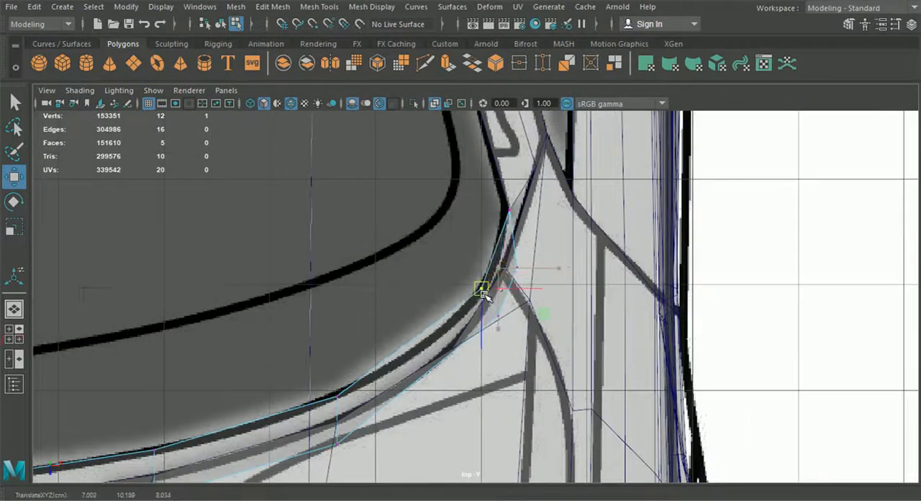
left_click_drag(516, 324, 503, 310)
key("ctrl+z")
left_click(499, 320)
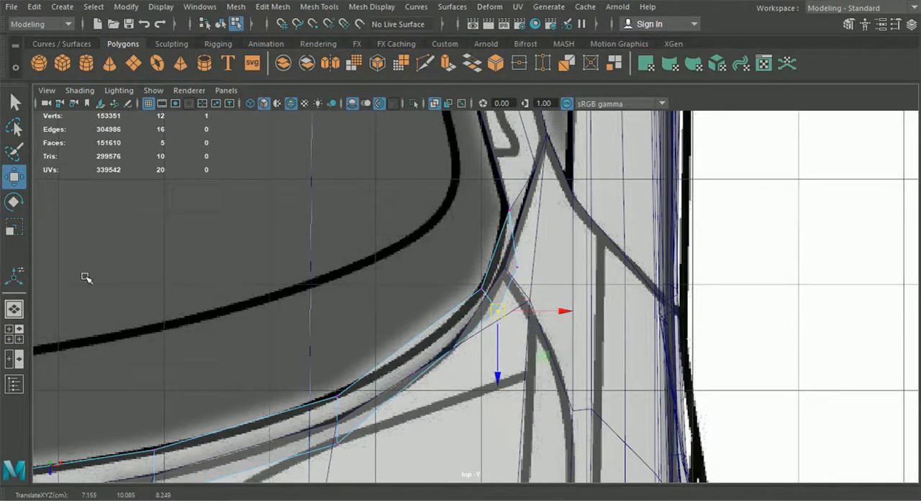
Move the pair of vertices midway along the strip slightly toward the car's centreline in the top view.
left_click(19, 310)
left_click_drag(462, 381, 547, 297, "alt")
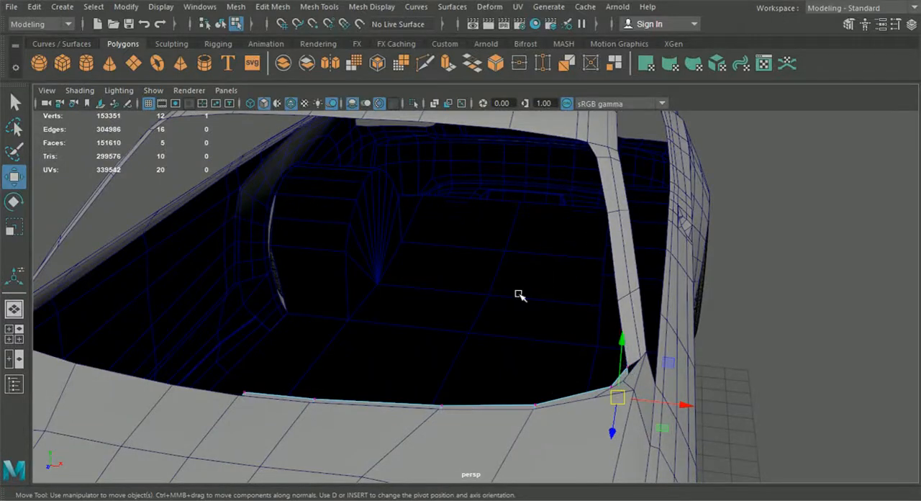
left_click_drag(393, 360, 439, 270, "alt")
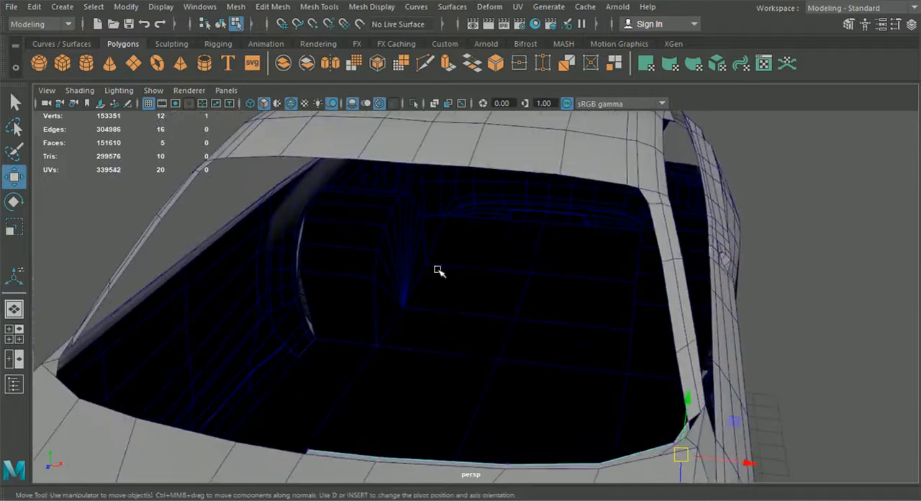
left_click_drag(328, 479, 102, 370, "alt")
key("space")
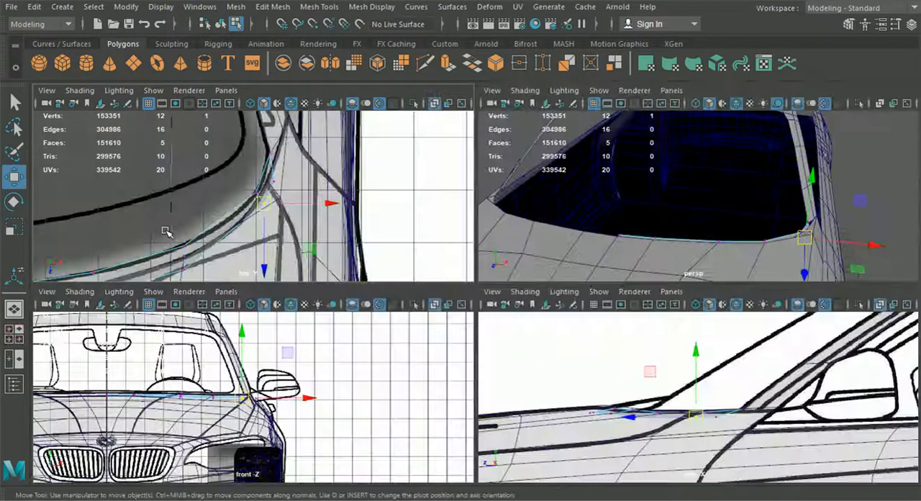
key("space")
scroll(427, 240, "up", 3)
left_click_drag(448, 277, 363, 373)
left_click_drag(378, 324, 361, 328)
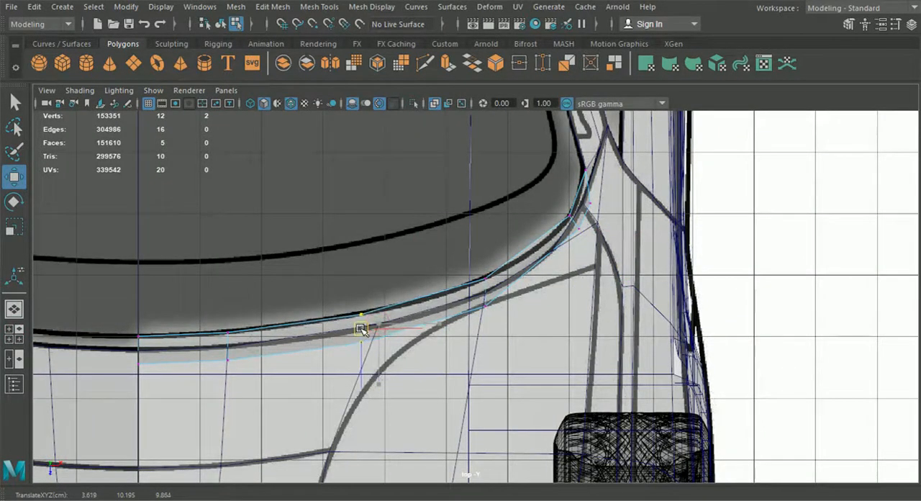
Examine in perspective how the windshield strip sits along the hood's rear edge and pillar base.
left_click(14, 311)
left_click_drag(524, 311, 494, 295, "alt")
scroll(503, 301, "down", 3)
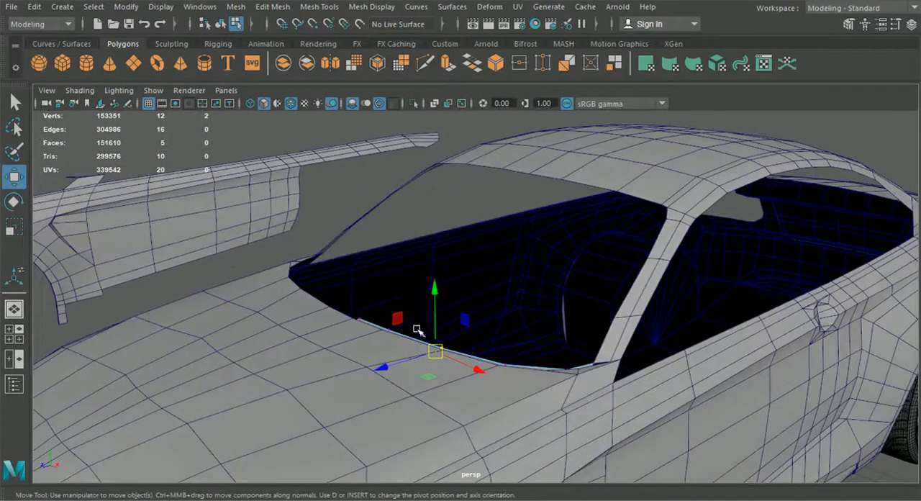
left_click_drag(417, 330, 375, 321, "alt")
left_click_drag(489, 387, 394, 336, "alt")
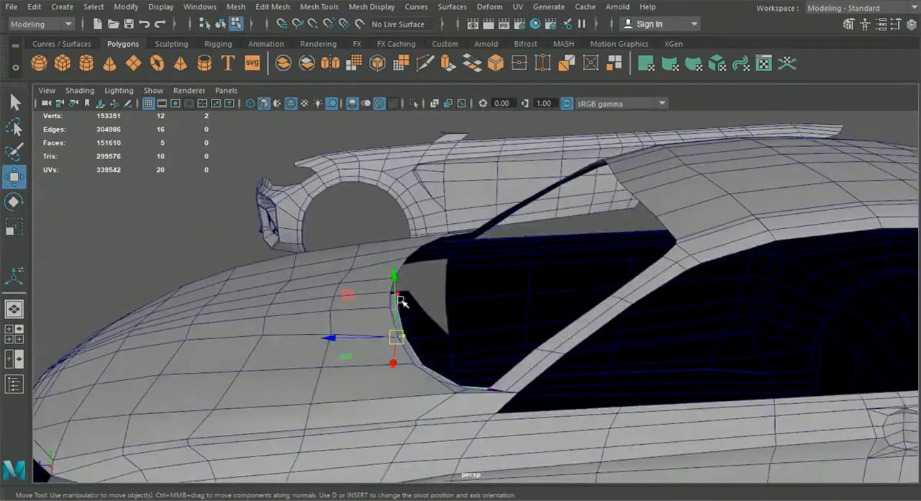
left_click(220, 24)
left_click(252, 166)
left_click_drag(288, 221, 463, 228, "alt")
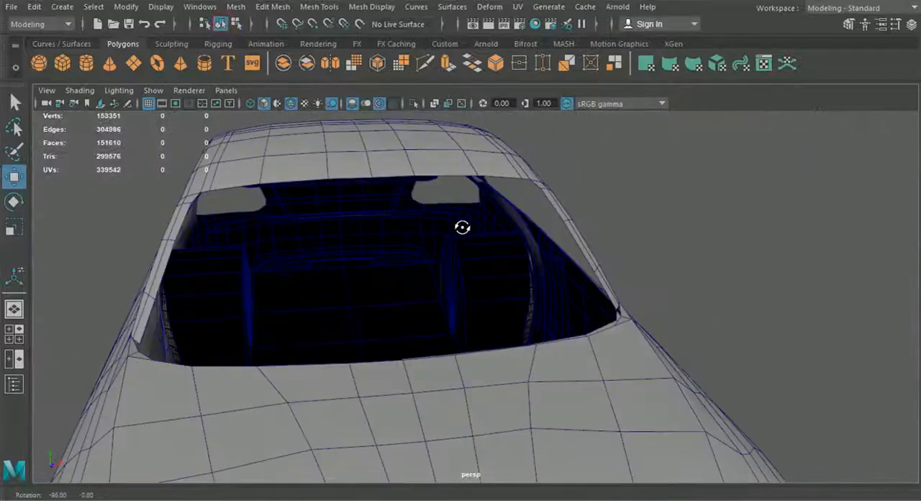
scroll(465, 232, "down", 2)
left_click_drag(542, 311, 429, 323, "alt")
Extrude the strip's five windshield-side edges and pull them up and back toward the roof.
left_click(385, 320)
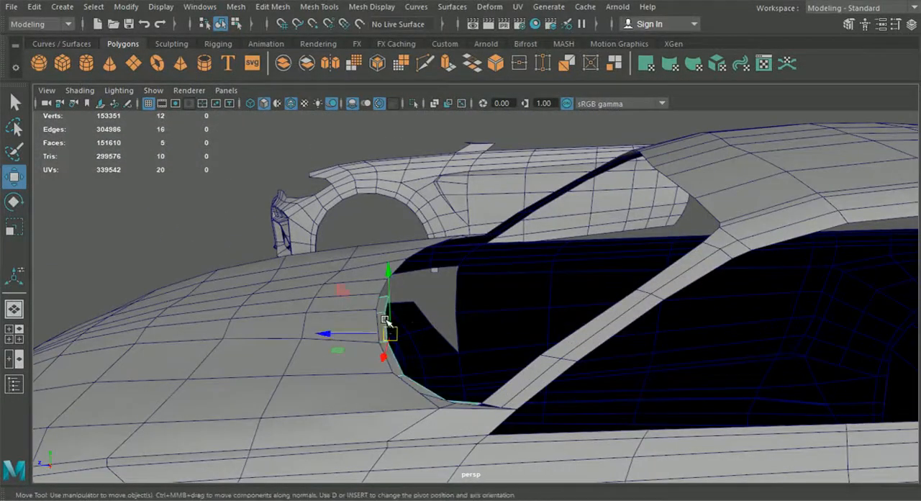
right_click_drag(379, 314, 371, 77)
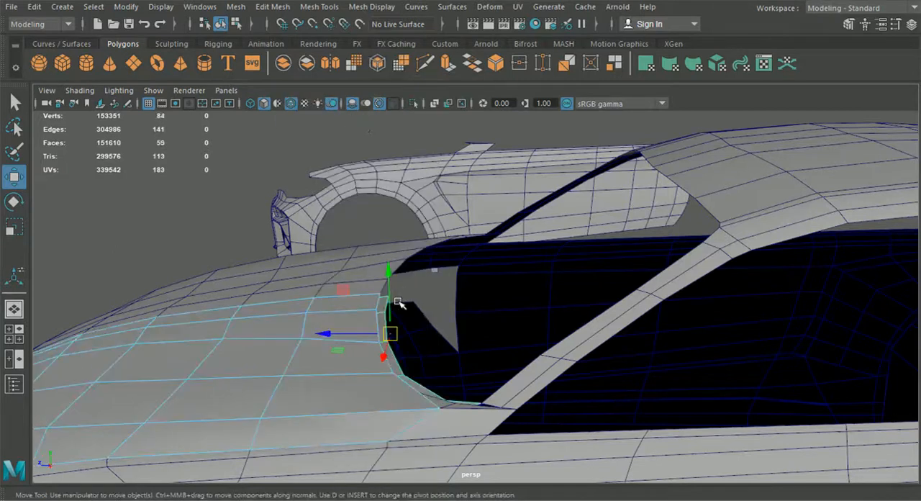
key("ctrl+z")
left_click(256, 199)
left_click(385, 320)
key("f")
right_click_drag(409, 286, 416, 69)
left_click(421, 265)
left_click(405, 317, "shift")
left_click(380, 383, "shift")
left_click(394, 428, "shift")
left_click(401, 422, "shift")
key("ctrl+e")
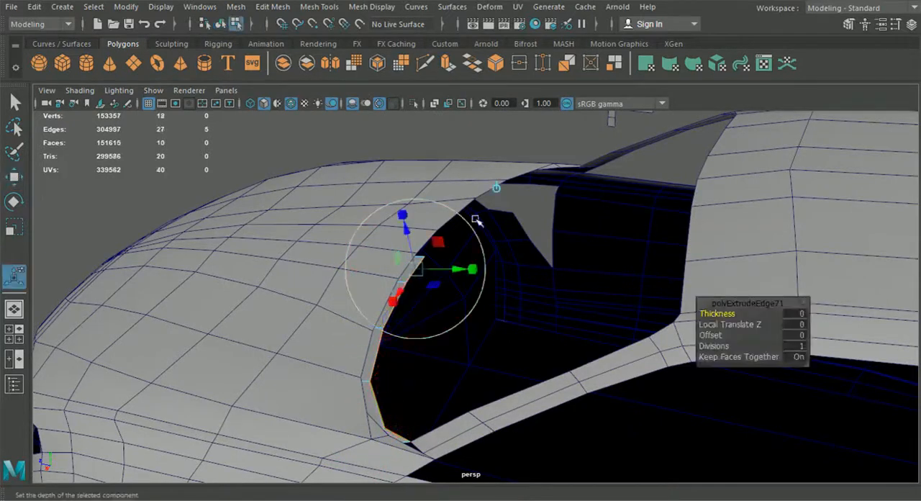
left_click_drag(475, 353, 485, 258, "alt")
left_click_drag(531, 228, 536, 181)
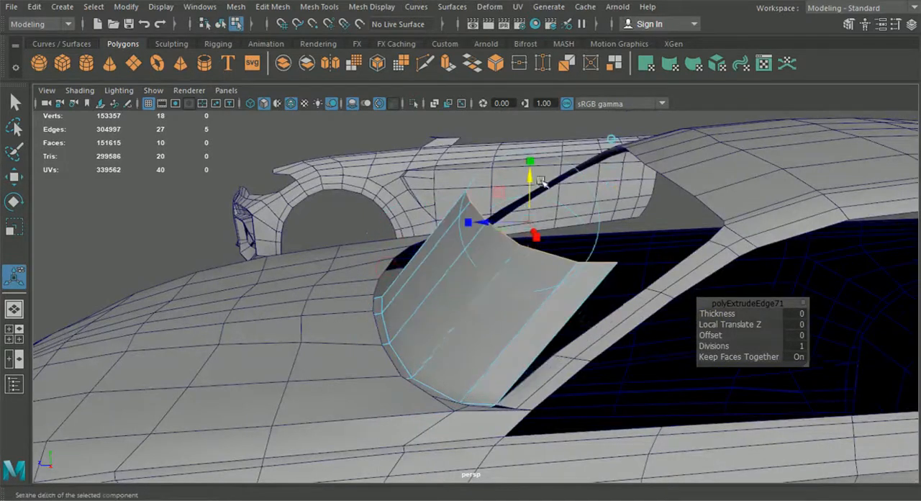
Move the extruded sheet's upper centreline vertex to the middle of the roof's front edge.
right_click_drag(464, 309, 402, 102)
left_click_drag(407, 213, 478, 308, "alt")
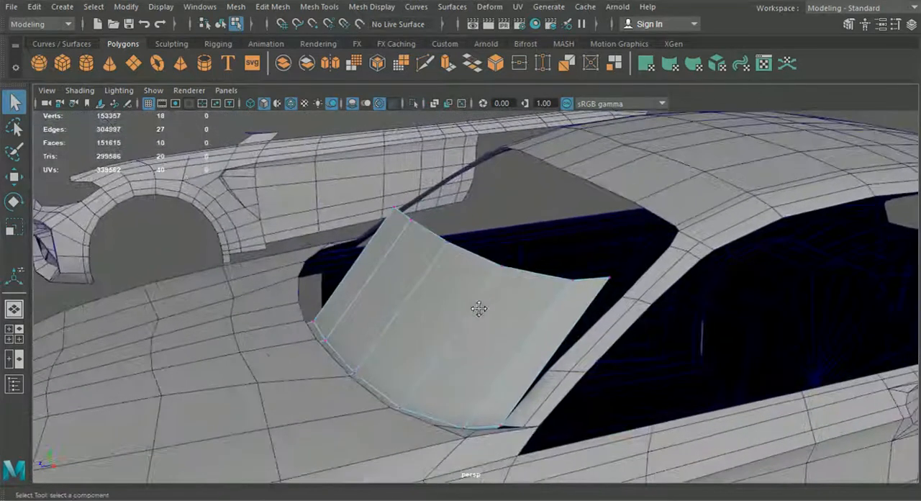
left_click(15, 175)
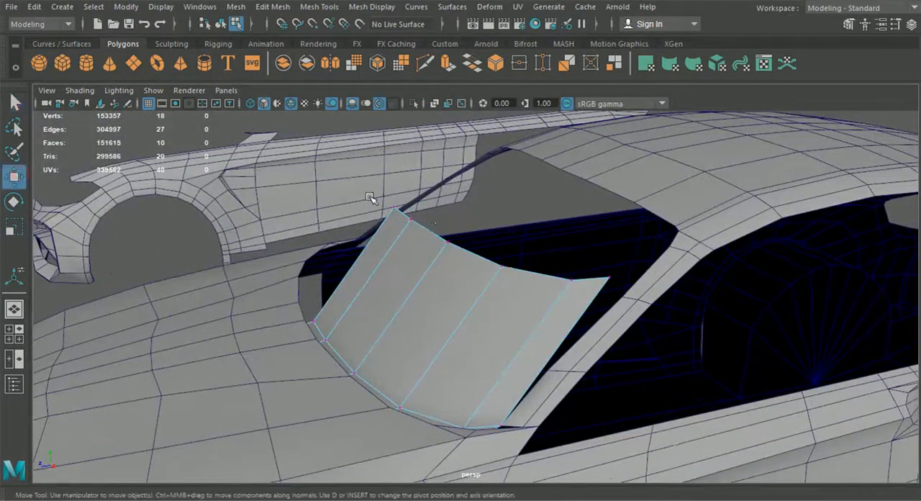
left_click_drag(416, 216, 417, 217)
left_click_drag(418, 217, 477, 232, "alt")
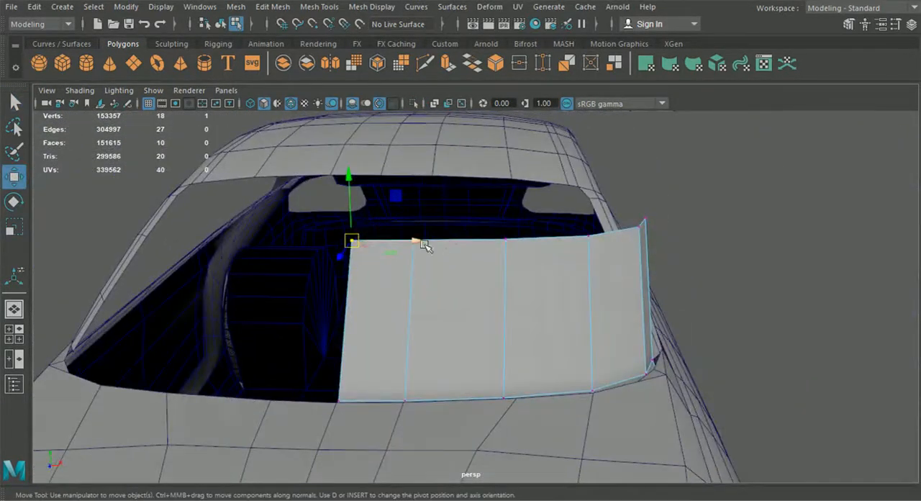
left_click_drag(367, 197, 381, 176)
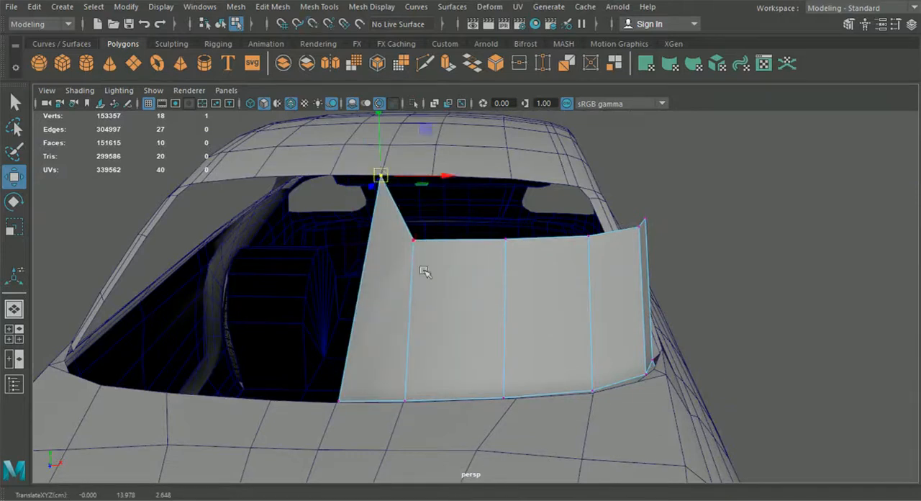
Snap the next three upper vertices of the extruded sheet to the vertices along the roof's front edge.
left_click_drag(479, 274, 444, 296, "alt")
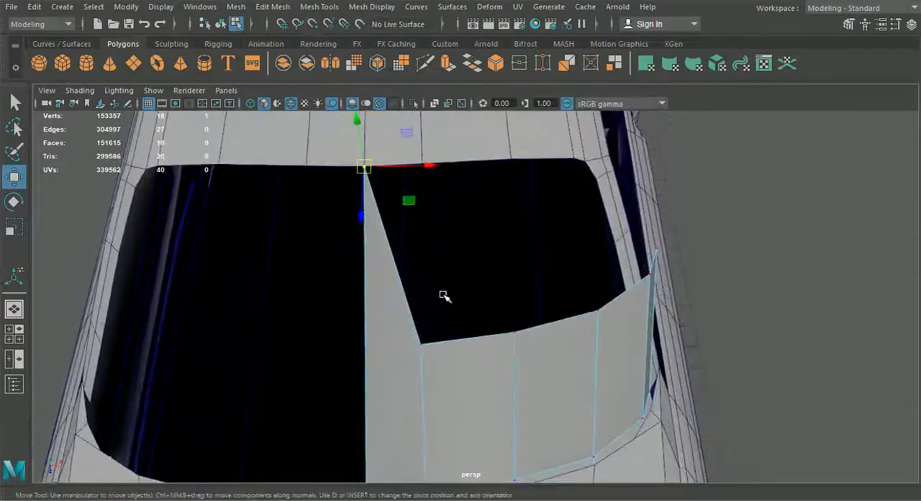
left_click_drag(444, 370, 415, 164)
left_click_drag(469, 199, 453, 302, "alt")
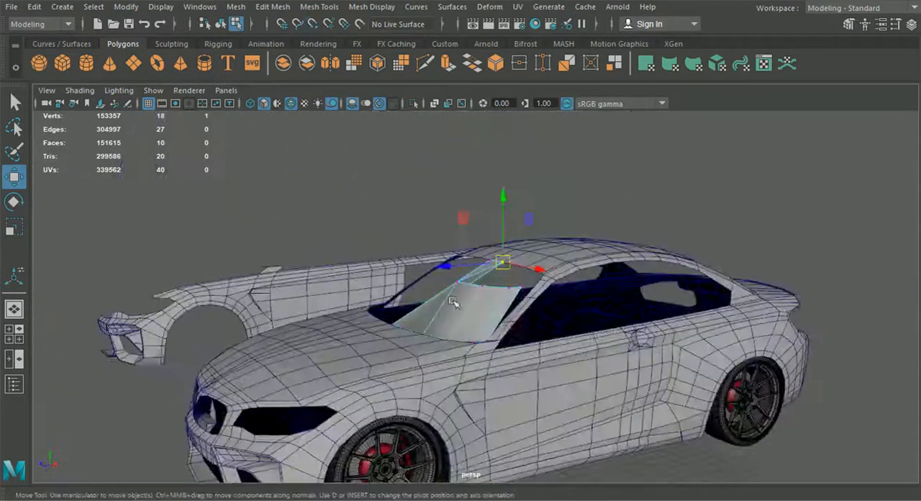
mouse_move(514, 338)
left_mouse_down("alt")
mouse_move(494, 336)
mouse_move(506, 324)
left_mouse_up("alt")
scroll(518, 341, "up", 5)
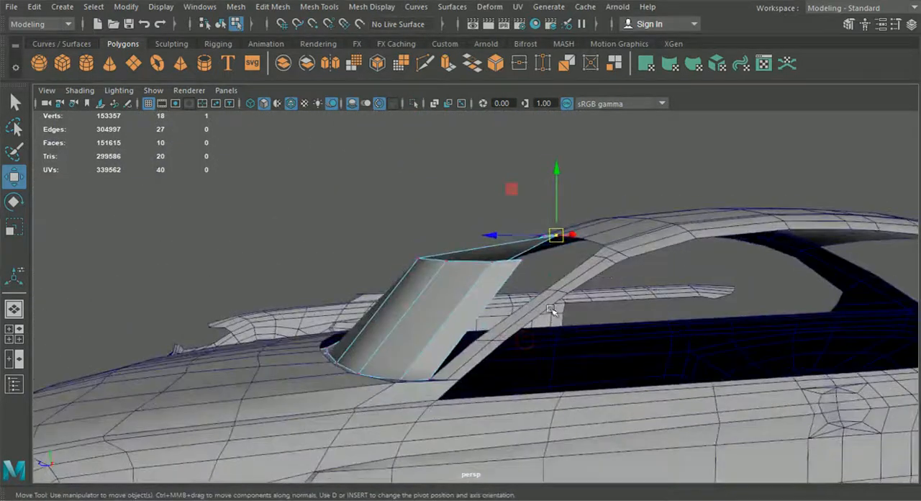
left_click_drag(547, 282, 499, 227, "alt")
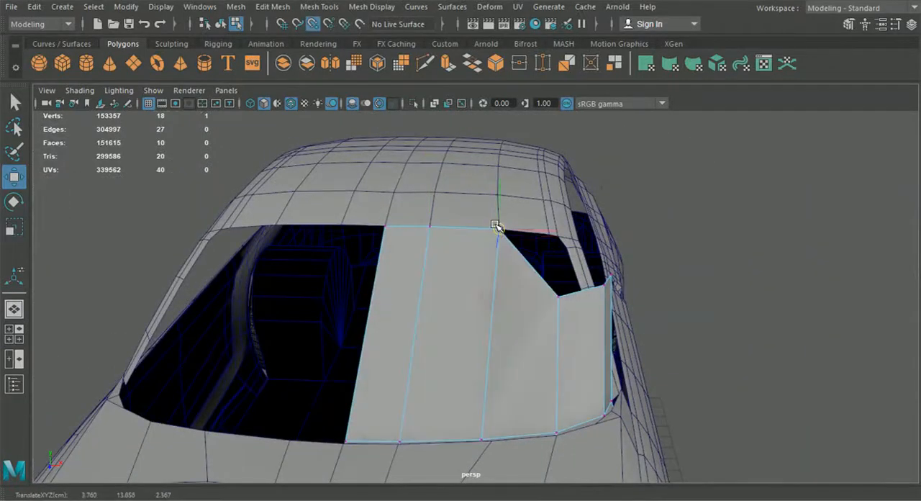
left_click(564, 302)
left_click_drag(564, 302, 550, 239)
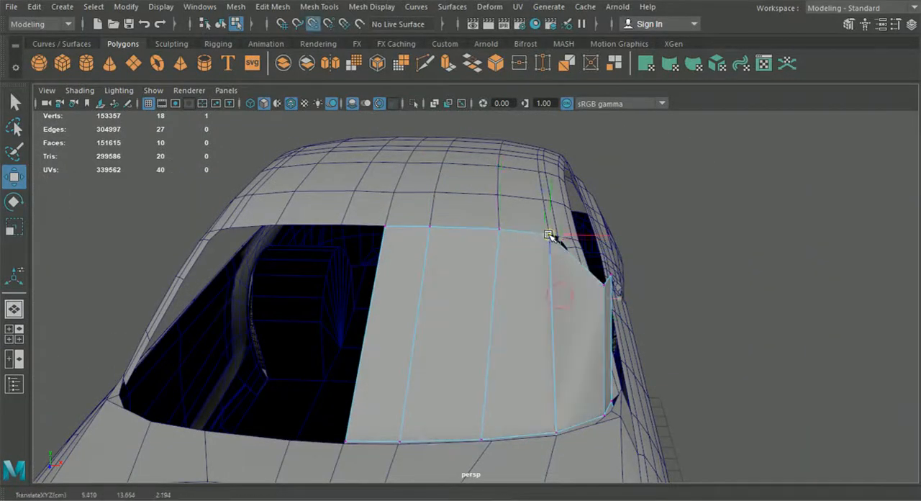
Delete the extruded windshield faces, keeping only the narrow strip along the hood.
left_click_drag(583, 310, 504, 323, "alt")
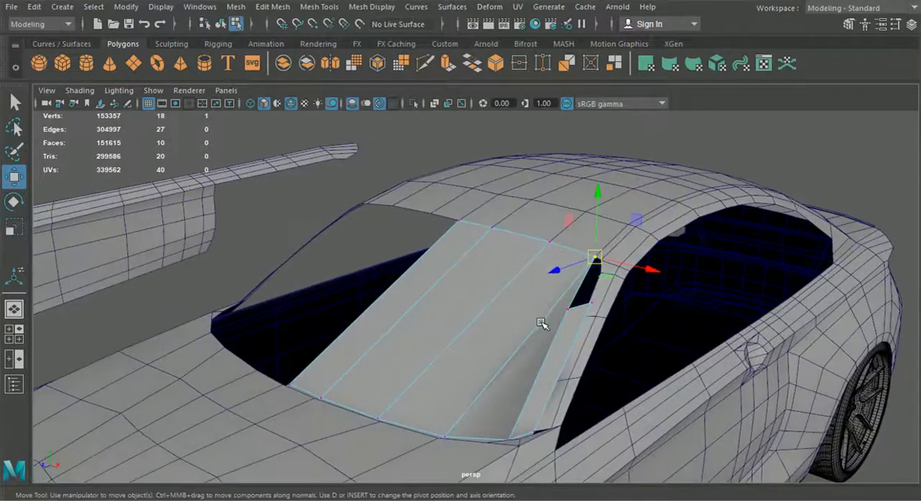
left_click_drag(569, 321, 554, 375, "alt")
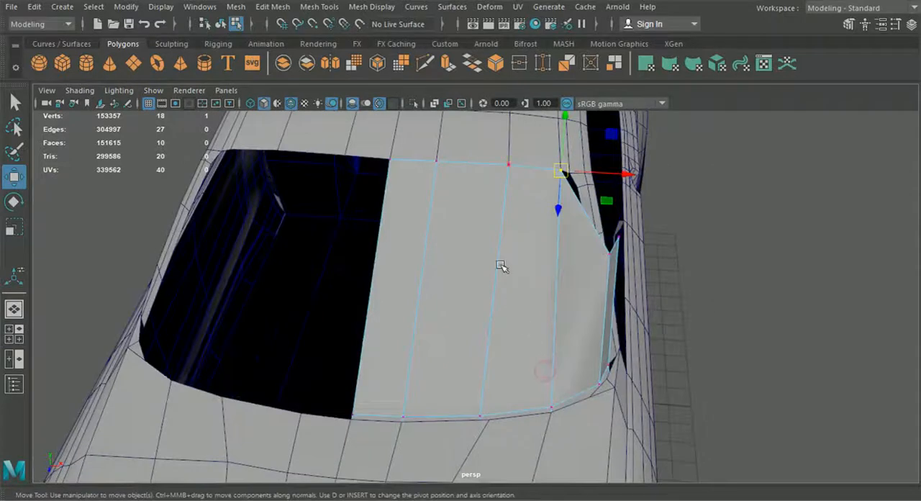
right_click_drag(475, 151, 475, 139)
left_click_drag(310, 167, 741, 303)
key("Delete")
Examine the strip's cross edges near the pillar and compare its outline with the top-view blueprint.
middle_click_drag(522, 352, 497, 303, "alt")
left_click_drag(497, 302, 491, 333, "alt")
middle_click_drag(492, 333, 455, 318, "alt")
scroll(455, 319, "up", 3)
right_click_drag(527, 346, 512, 73)
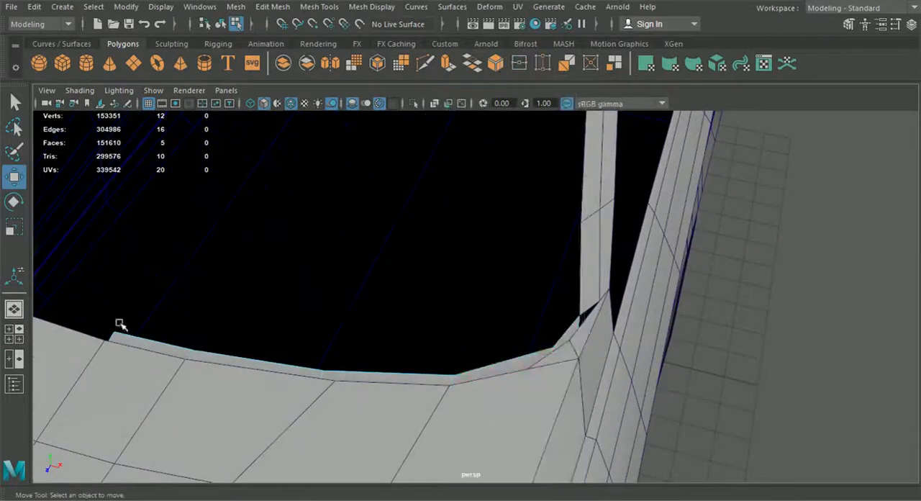
left_click(19, 341)
key("space")
scroll(495, 293, "up", 3)
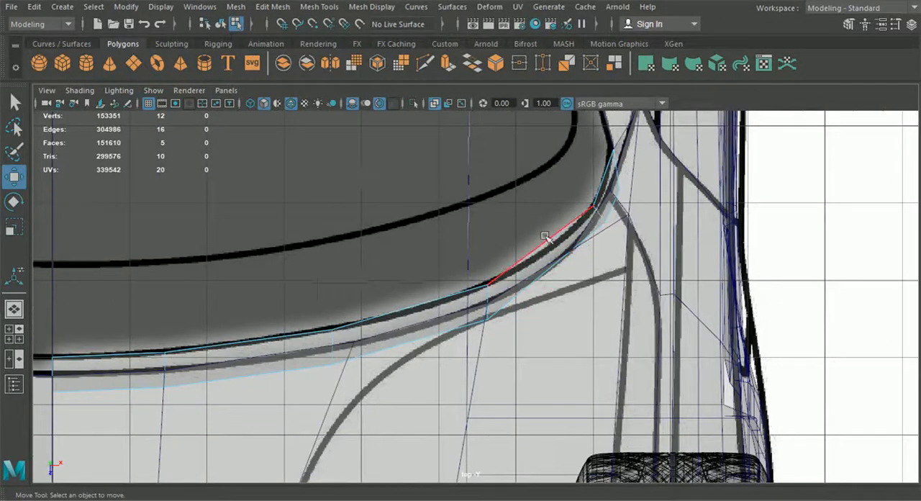
scroll(546, 237, "down", 5)
scroll(446, 175, "up", 1)
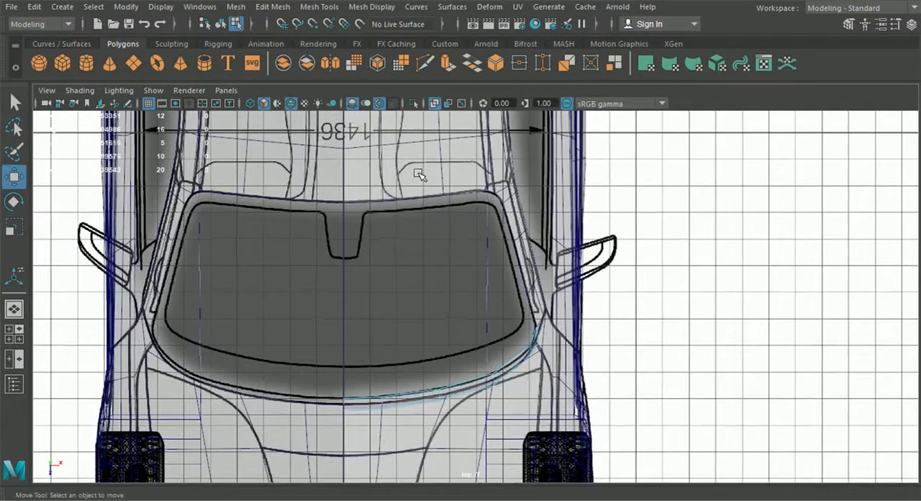
Remove the strip's interior cross edge nearest the car's centreline together with its vertices.
left_click(418, 174)
middle_click_drag(401, 399, 414, 321, "alt")
scroll(416, 331, "up", 1)
scroll(417, 331, "up", 2)
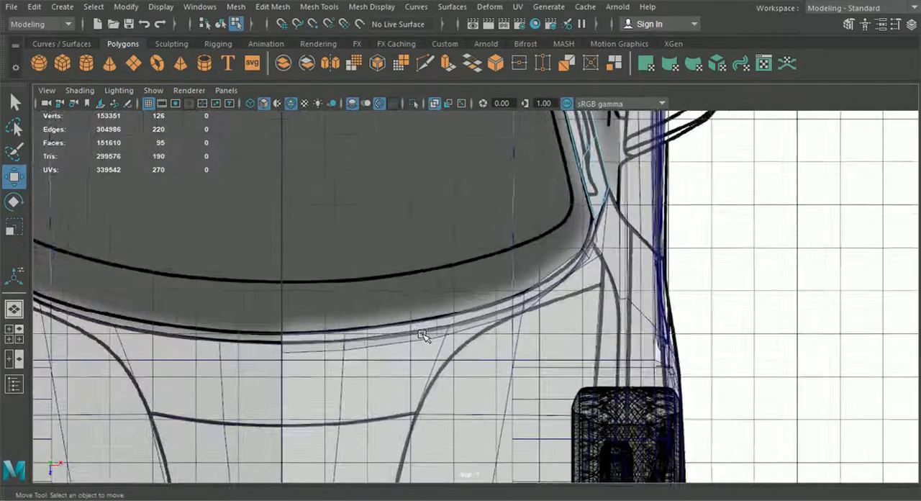
left_click(341, 337)
left_click(344, 338)
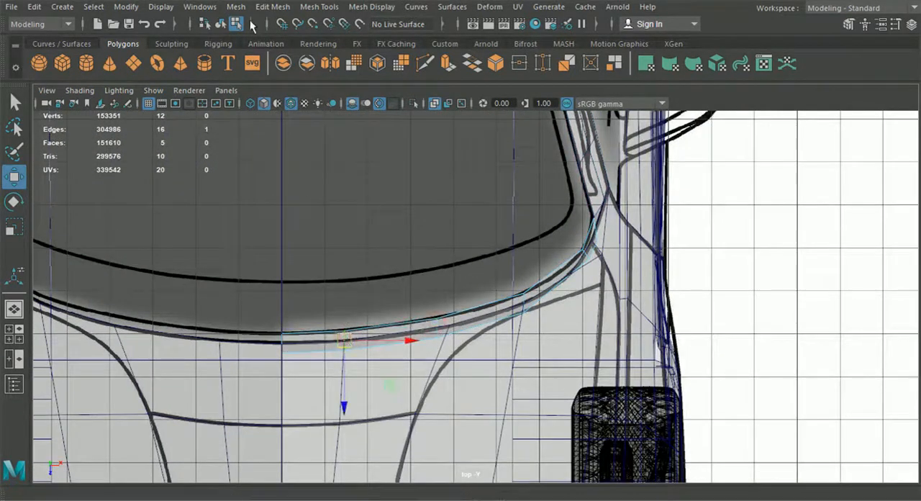
left_click(268, 8)
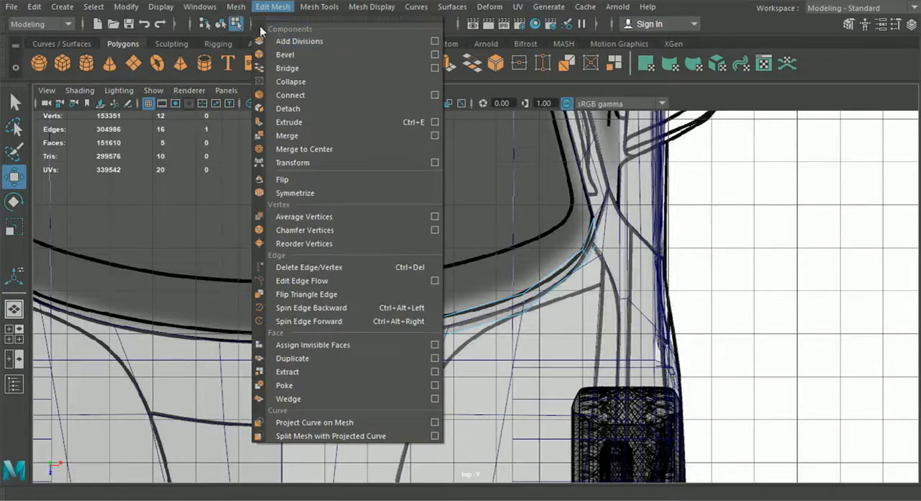
mouse_move(236, 6)
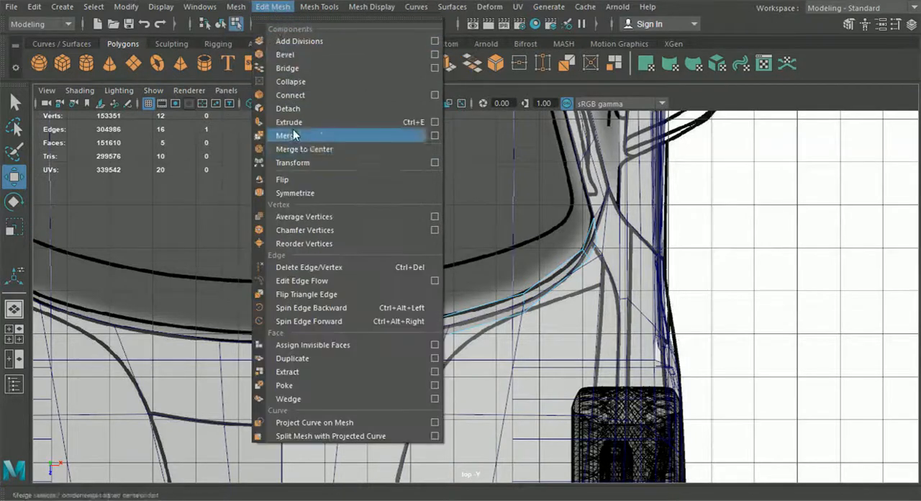
left_click(315, 270)
Slide the strip's remaining interior cross edges toward the centreline in the top view, following the blueprint's windshield curve.
scroll(355, 315, "up", 2)
scroll(403, 323, "up", 1)
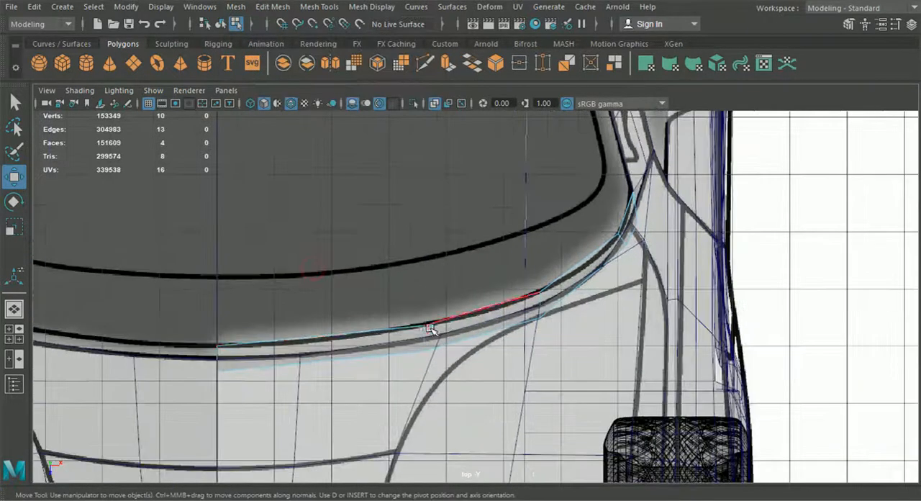
left_click_drag(428, 351, 346, 350)
left_click(543, 306)
left_click_drag(541, 305, 504, 324)
left_click(623, 240)
left_click_drag(623, 241, 615, 259)
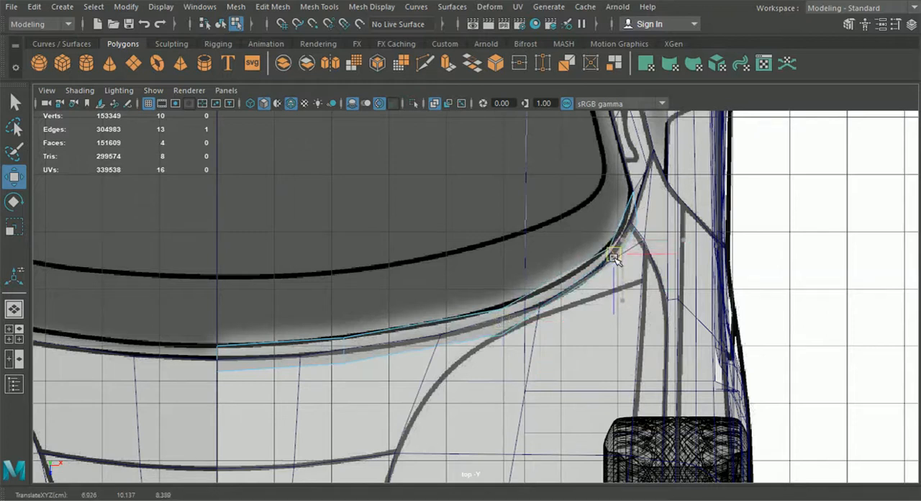
left_click(502, 322)
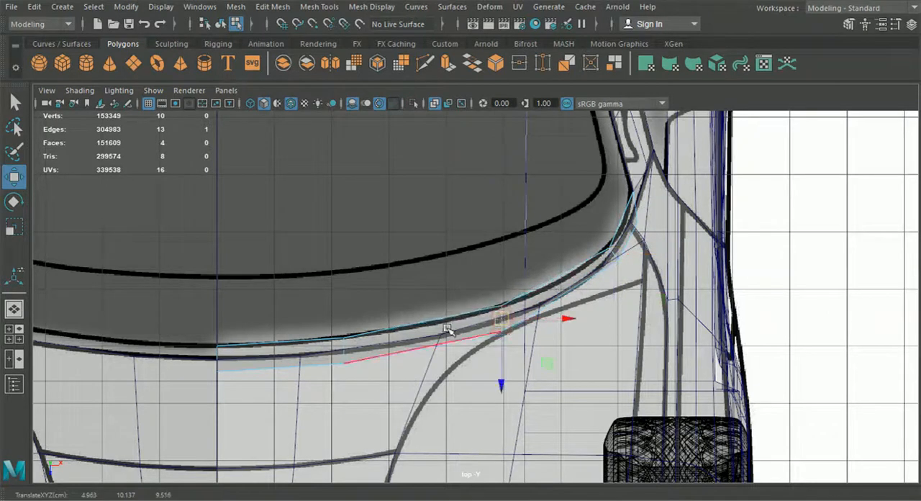
Examine the windshield strip from several perspective angles, comparing its segments with the hood and the roof's front edge.
left_click(15, 315)
left_click_drag(423, 333, 479, 348, "alt")
left_click(534, 327)
left_click(483, 333, "shift")
scroll(487, 337, "down", 3)
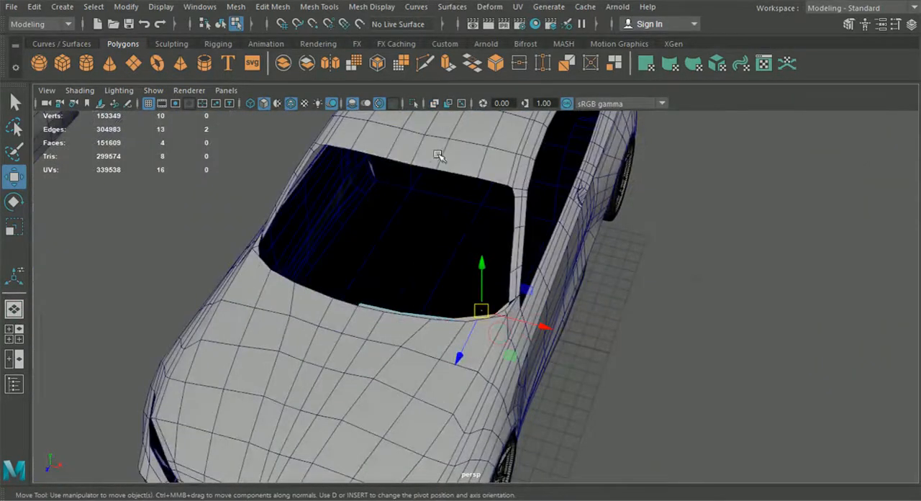
scroll(465, 303, "up", 4)
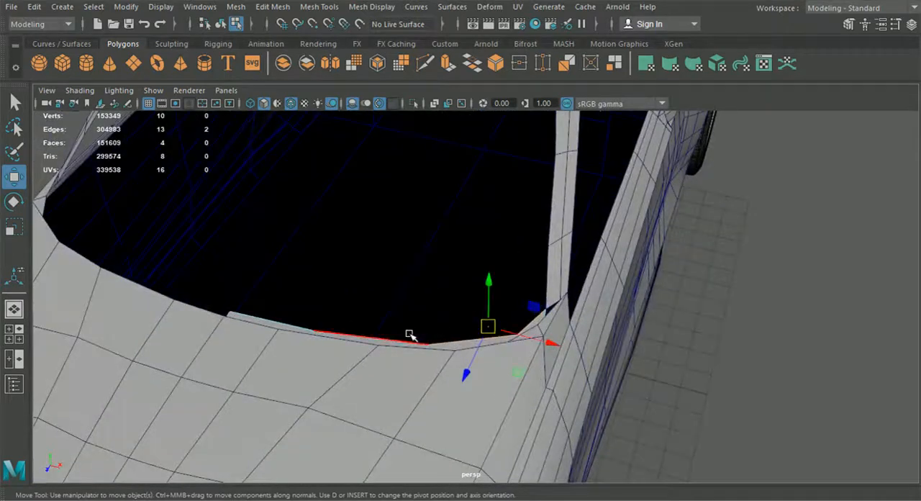
left_click(410, 334, "shift")
scroll(468, 325, "down", 4)
left_click_drag(503, 360, 517, 309, "alt")
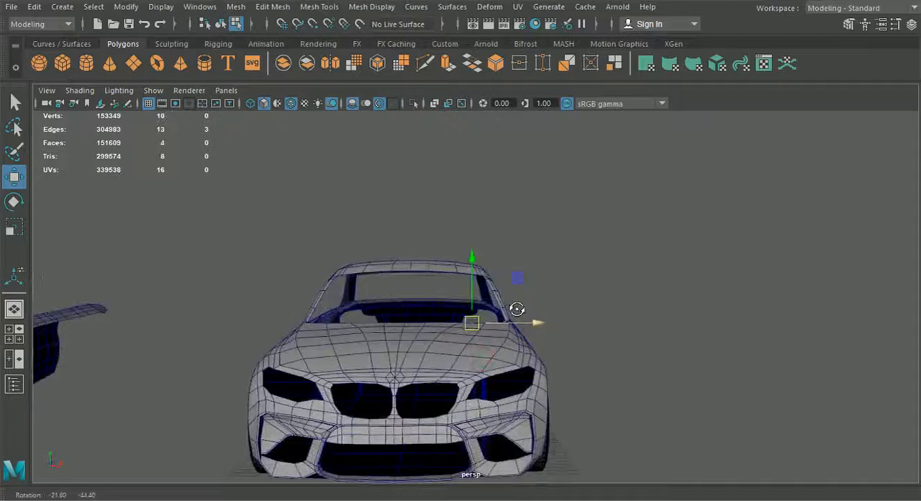
scroll(511, 323, "up", 5)
left_click_drag(509, 329, 468, 436, "alt")
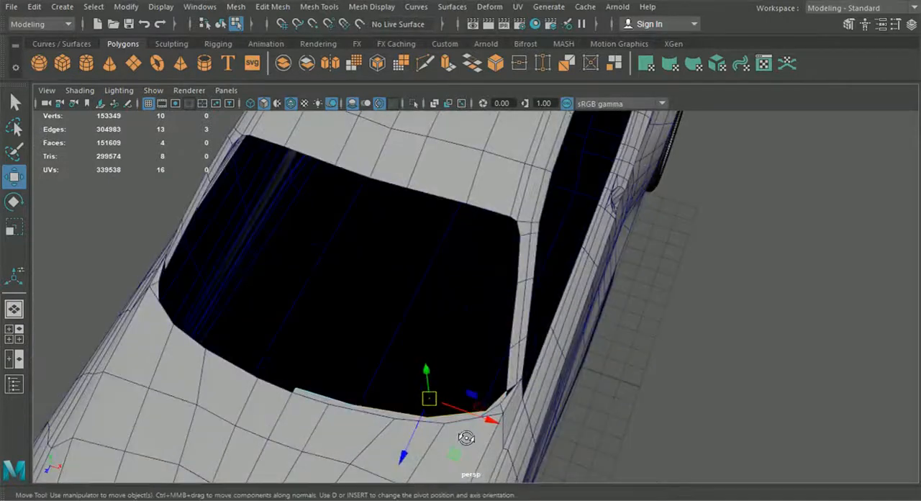
Undo the recent cross-edge slides and the removal of the strip's interior cross edge nearest the centreline.
key("ctrl+z")
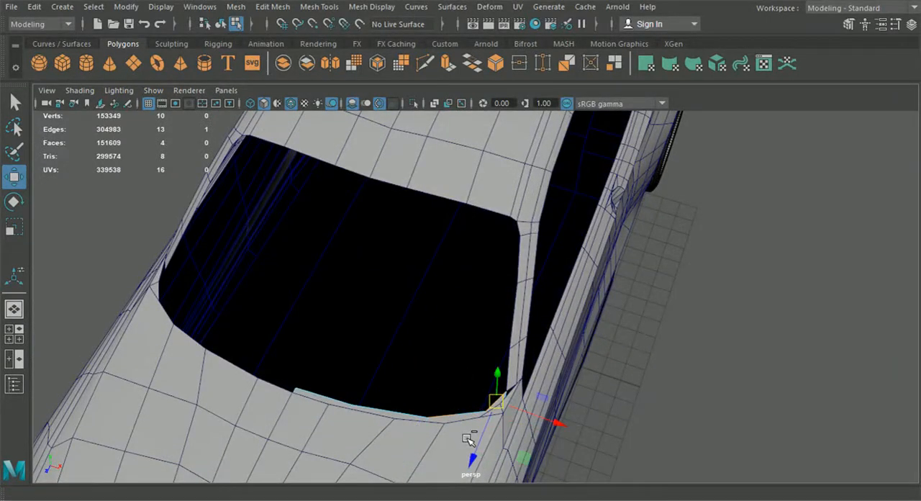
key("ctrl+z")
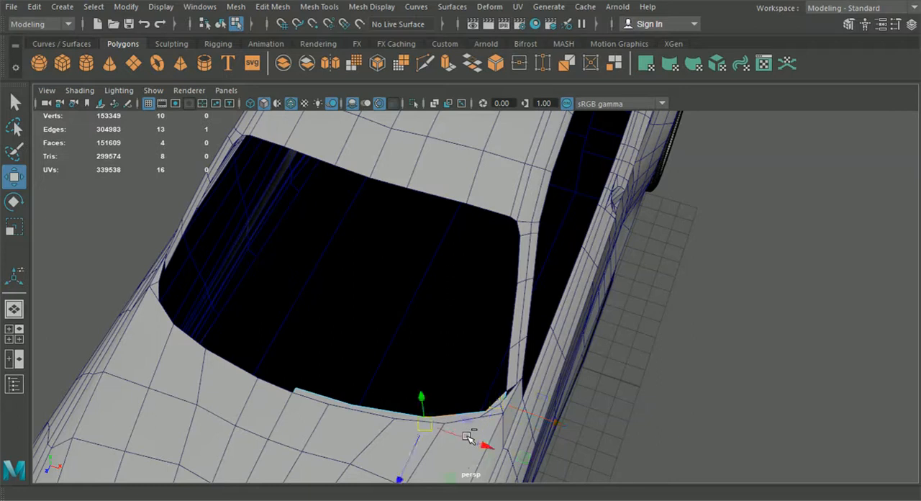
key("ctrl+z")
middle_click_drag(454, 400, 472, 379, "alt")
scroll(473, 379, "up", 3)
left_click_drag(460, 398, 469, 432, "alt")
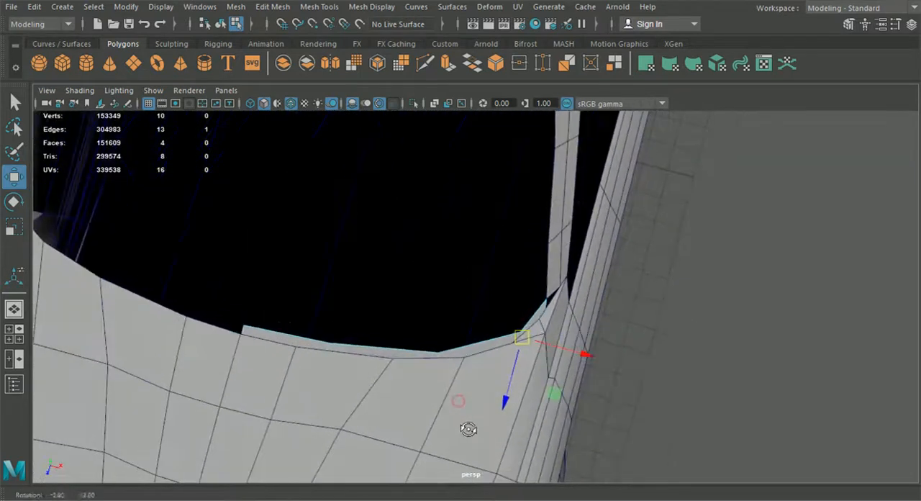
key("Left")
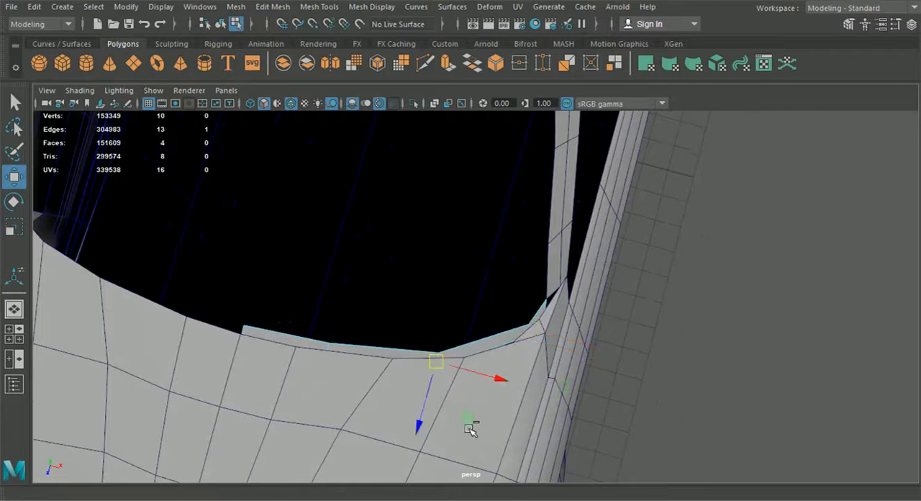
key("ctrl+z")
key("ctrl+z")
key("ctrl+z")
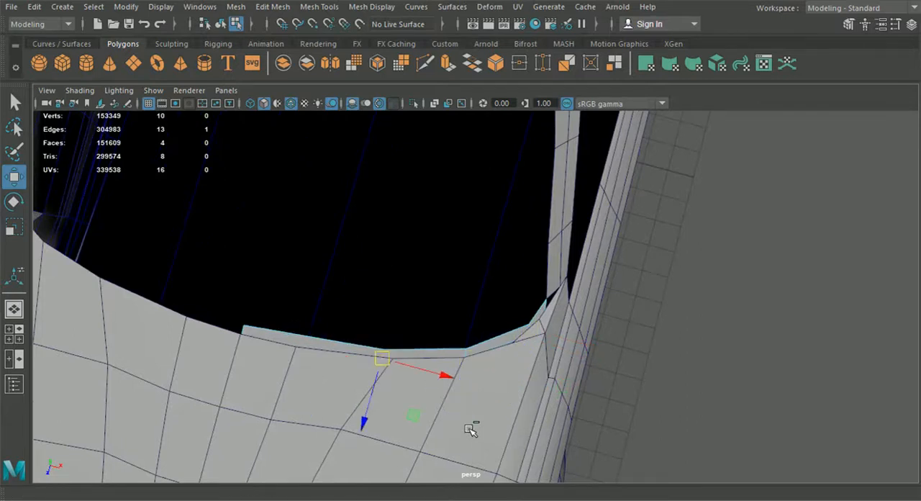
key("ctrl+z")
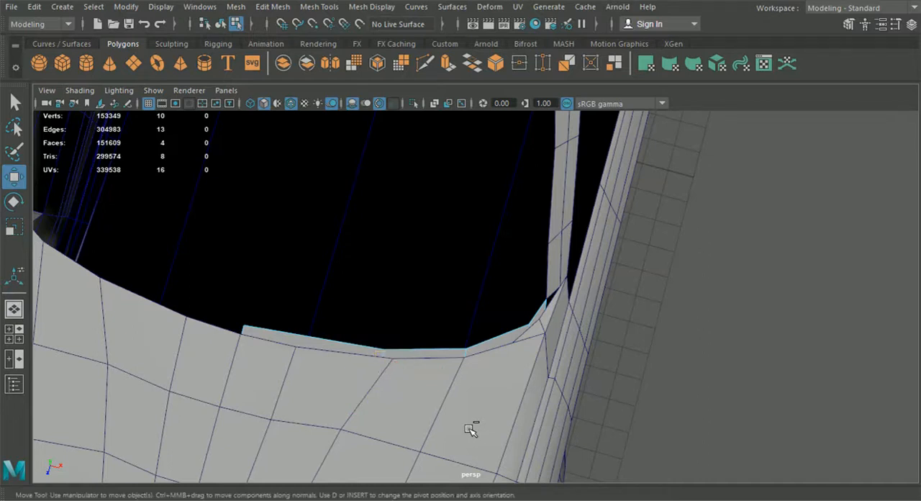
key("ctrl+z")
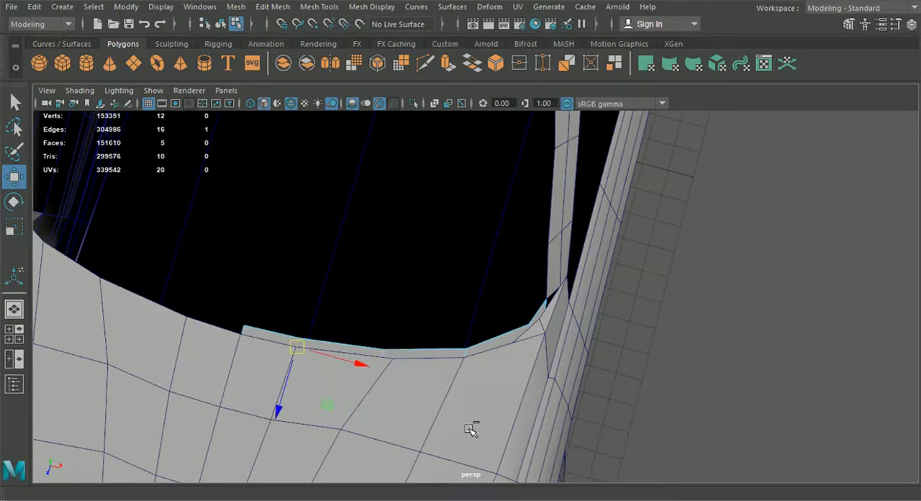
Insert a lengthwise edge loop in the roof panel between the centreline and the side pillar.
scroll(479, 360, "down", 6)
left_click_drag(479, 360, 419, 316, "alt")
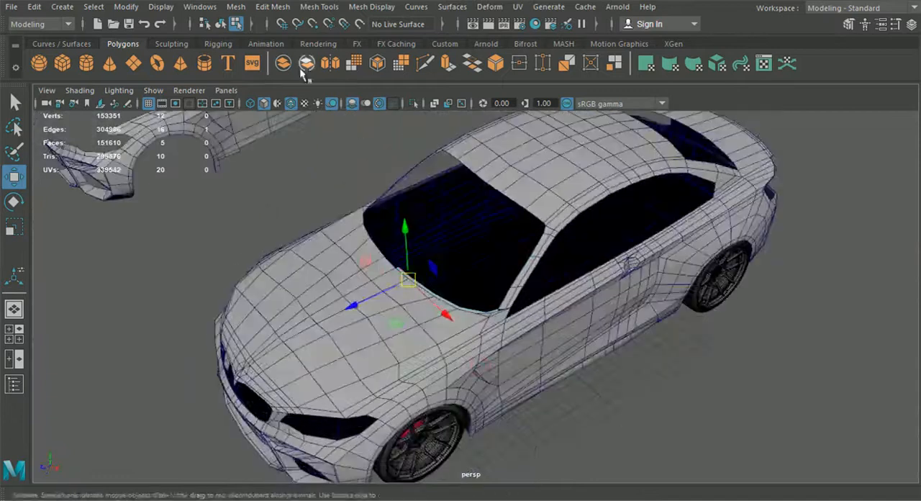
left_click(221, 24)
left_click(286, 169)
scroll(442, 241, "up", 6)
left_click_drag(497, 333, 541, 294, "alt")
left_click(531, 259)
left_click(320, 6)
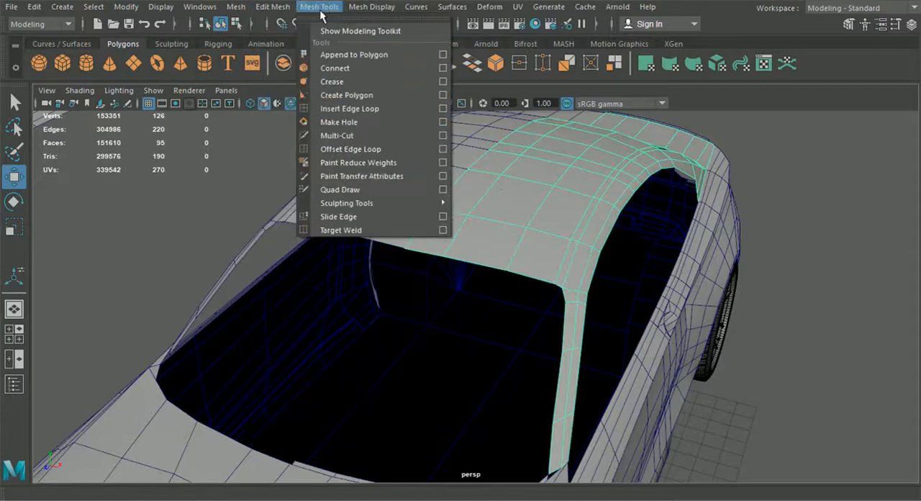
left_click(345, 108)
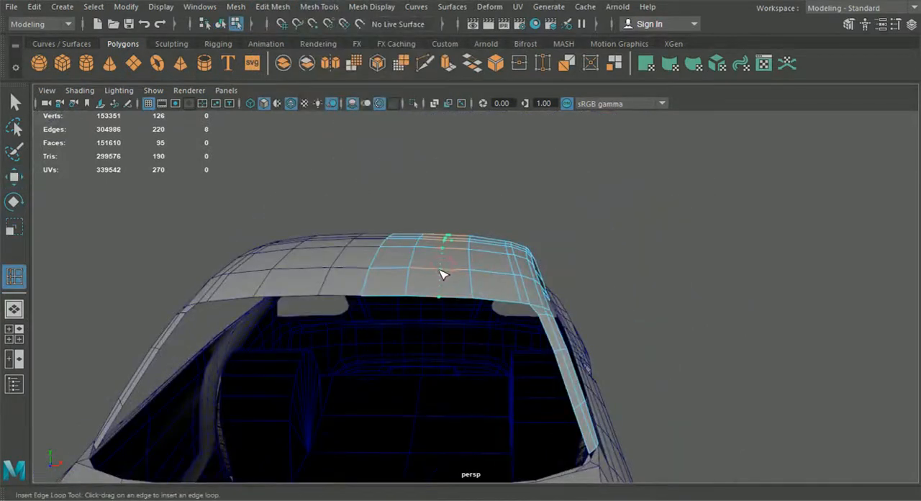
left_click(440, 270)
left_click_drag(471, 303, 463, 363, "alt")
scroll(463, 353, "down", 5)
middle_click_drag(463, 309, 443, 394, "alt")
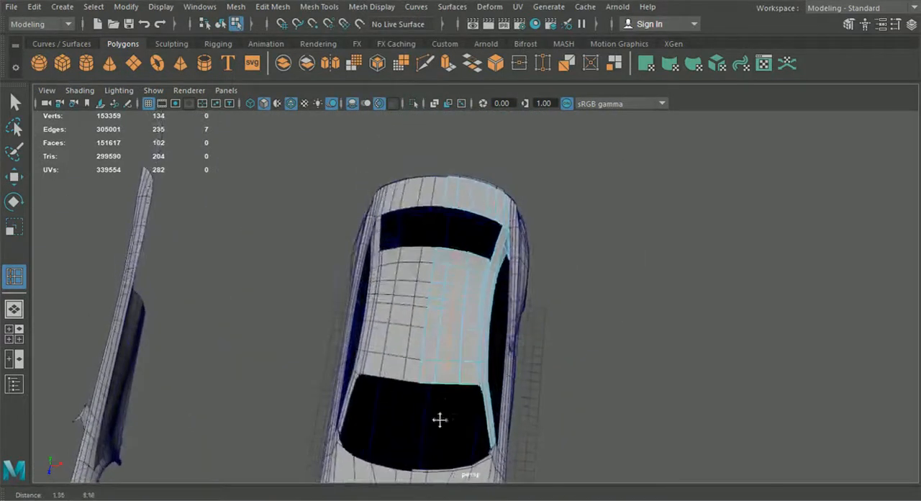
Move the new loop's vertex at the roof's front edge onto the windshield curve in the top-view blueprint.
key("space")
key("space")
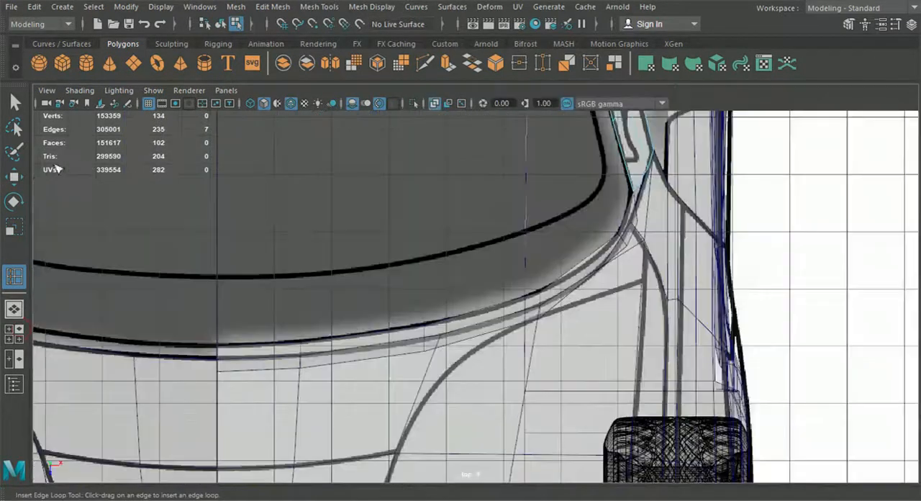
left_click(15, 177)
scroll(432, 198, "down", 5)
middle_click_drag(453, 198, 485, 403, "alt")
scroll(477, 366, "up", 4)
right_click(447, 218)
right_click_drag(447, 218, 393, 224)
scroll(393, 224, "up", 3)
left_click_drag(393, 235, 422, 269)
left_click_drag(410, 316, 411, 317)
Align the new loop's vertex at the roof's rear edge with the rear window curve in the top view.
scroll(461, 237, "down", 5)
middle_click_drag(465, 230, 481, 399, "alt")
middle_click_drag(475, 261, 467, 497, "alt")
scroll(426, 297, "up", 3)
scroll(426, 296, "up", 3)
left_click_drag(399, 271, 396, 271)
scroll(411, 317, "down", 4)
middle_click_drag(415, 331, 422, 172, "alt")
scroll(420, 207, "down", 1)
middle_click_drag(417, 212, 407, 183, "alt")
scroll(417, 212, "down", 1)
scroll(418, 212, "down", 1)
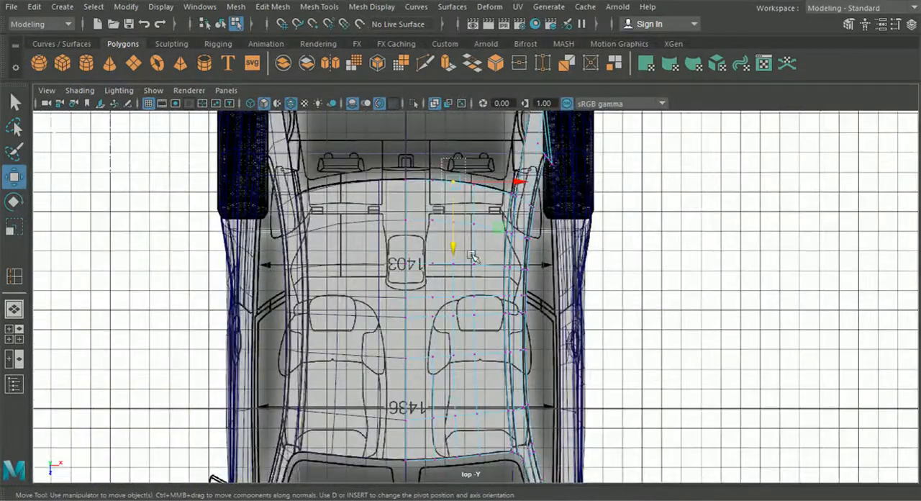
Select all eight vertices of the new roof loop and raise them slightly in the front view.
left_click_drag(466, 466, 466, 467)
left_click(15, 336)
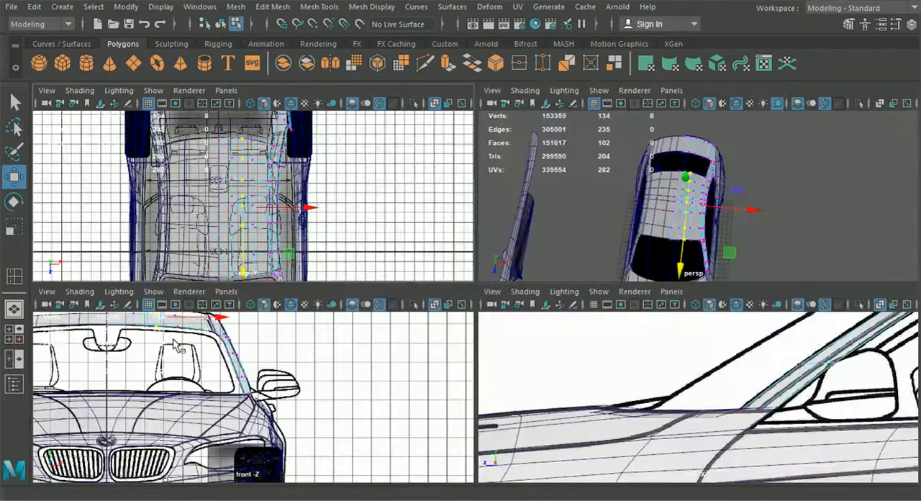
key("space")
scroll(261, 249, "up", 1)
middle_click_drag(238, 174, 386, 294, "alt")
scroll(364, 243, "up", 3)
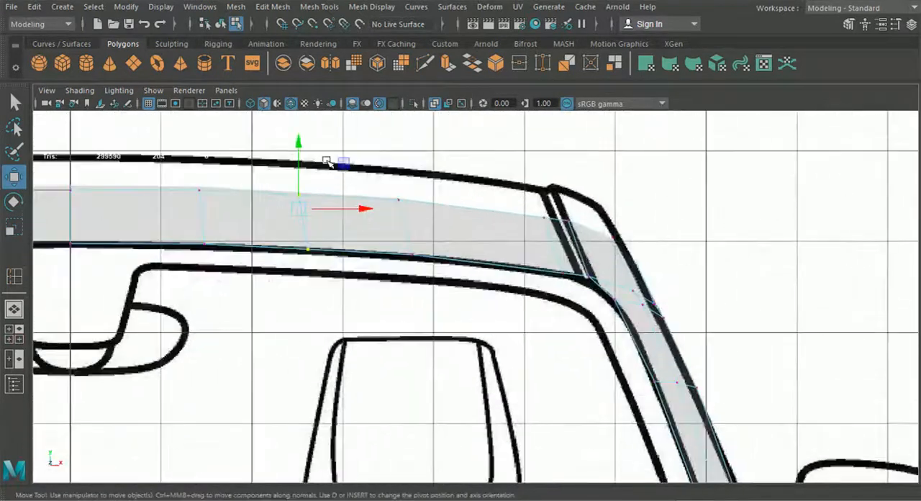
left_click_drag(300, 146, 300, 146)
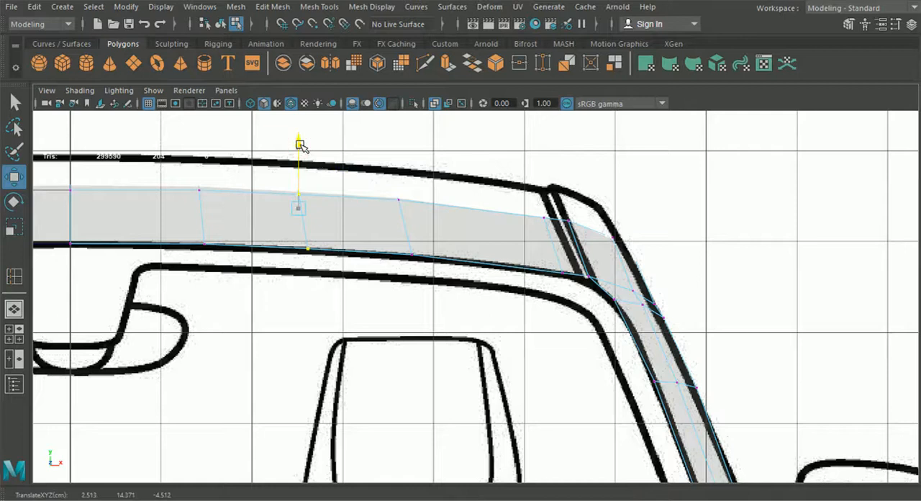
scroll(288, 255, "down", 2)
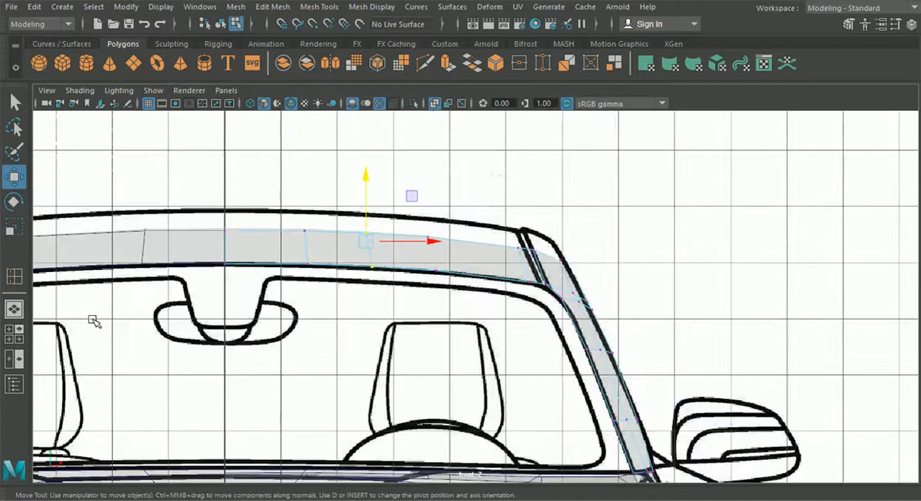
Extrude the windshield strip's five upper edges along the hood and pull the new faces upward.
left_click(16, 310)
scroll(415, 202, "up", 1)
middle_click_drag(349, 391, 466, 366, "alt")
scroll(416, 202, "up", 2)
left_click(443, 137)
scroll(466, 366, "up", 1)
left_click(300, 296)
right_click_drag(305, 298, 306, 65)
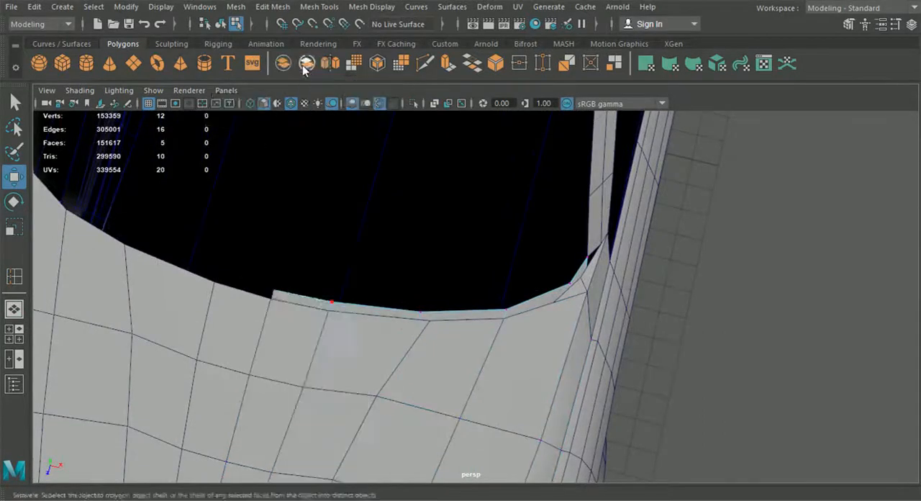
left_click(304, 292)
left_click(390, 304, "shift")
left_click(485, 306, "shift")
left_click(559, 284, "shift")
left_click(578, 272, "shift")
key("ctrl+e")
scroll(572, 274, "down", 5)
left_click_drag(573, 274, 476, 240, "alt")
left_click(454, 260)
left_click_drag(461, 324, 457, 263)
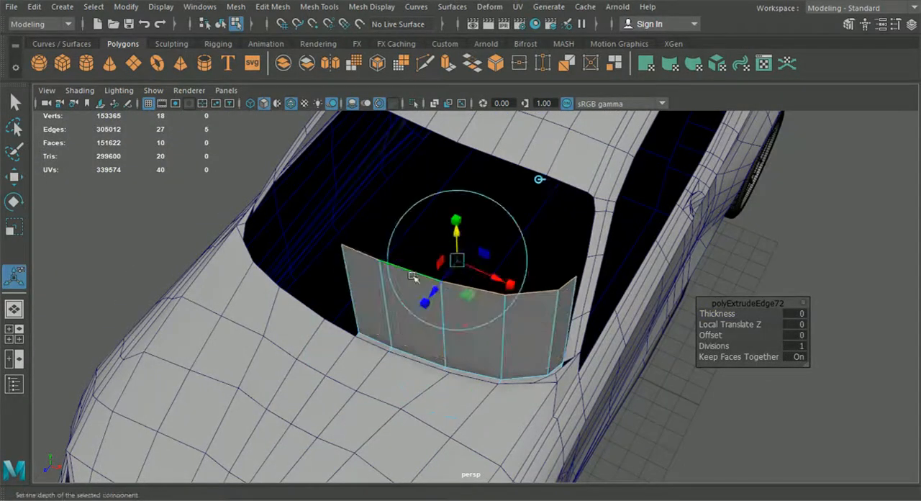
Snap the two extruded windshield vertices nearest the centreline onto the matching vertices of the roof's front edge.
right_click_drag(379, 273, 136, 136)
middle_click_drag(391, 242, 409, 292, "alt")
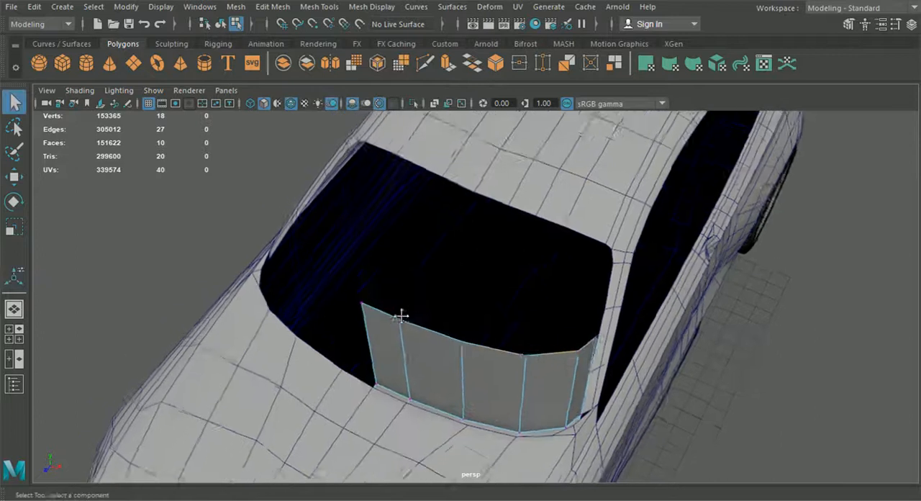
left_click_drag(306, 295, 346, 308, "alt")
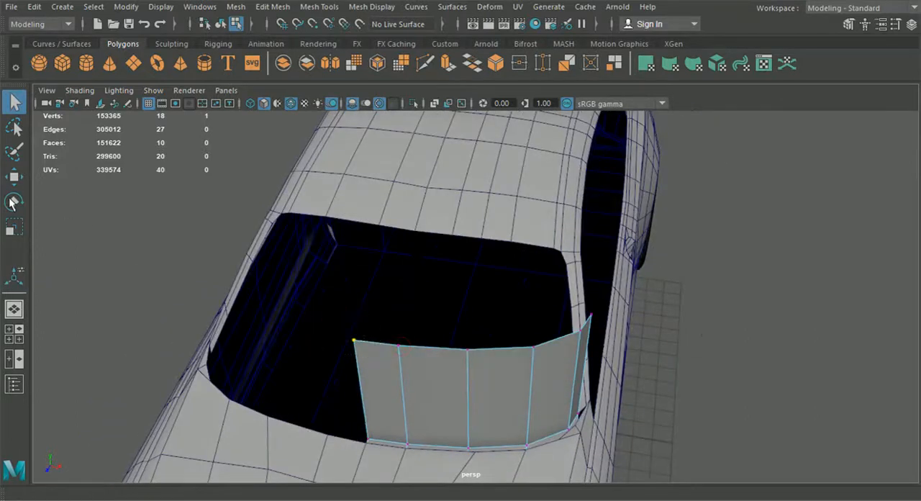
left_click(22, 178)
left_click_drag(232, 258, 290, 276, "alt")
key("v")
left_click_drag(359, 370, 361, 263)
left_click_drag(396, 344, 424, 382)
key("v")
left_click_drag(405, 363, 407, 267)
Snap the remaining upper windshield vertices onto the roof's front edge and its corner at the pillar.
left_click_drag(457, 335, 495, 373)
key("v")
left_click_drag(473, 352, 446, 267)
left_click_drag(514, 319, 554, 350)
key("v")
left_click_drag(535, 337, 465, 265)
left_click_drag(587, 363, 547, 286, "alt")
key("v")
left_click_drag(484, 314, 377, 324)
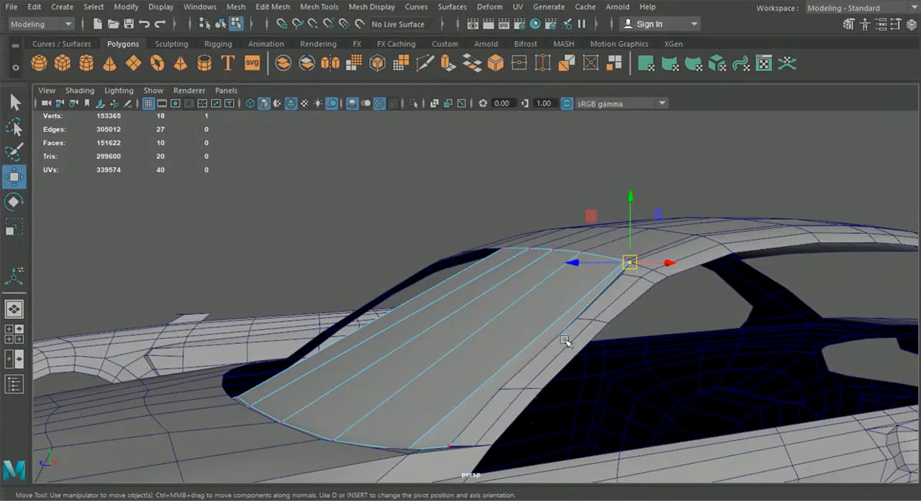
Compare the windshield's slope and lower edge near the hood with the side-view blueprint.
left_click(9, 334)
key("space")
middle_click_drag(612, 383, 526, 429, "alt")
middle_click_drag(432, 321, 541, 309, "alt")
scroll(533, 321, "up", 1)
middle_click_drag(413, 381, 423, 354, "alt")
scroll(395, 350, "up", 1)
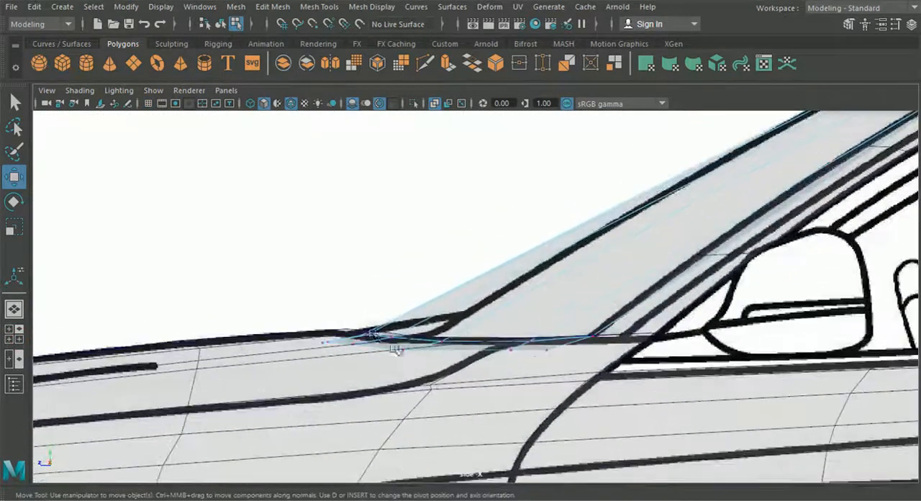
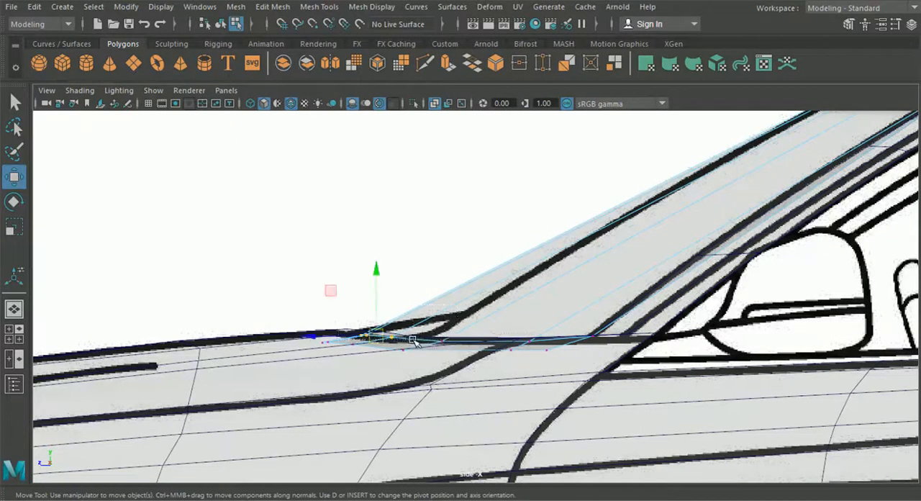
Shift the windshield's base vertices nearest the centreline rearward so its slope follows the side-view blueprint line.
middle_click_drag(310, 337, 395, 345)
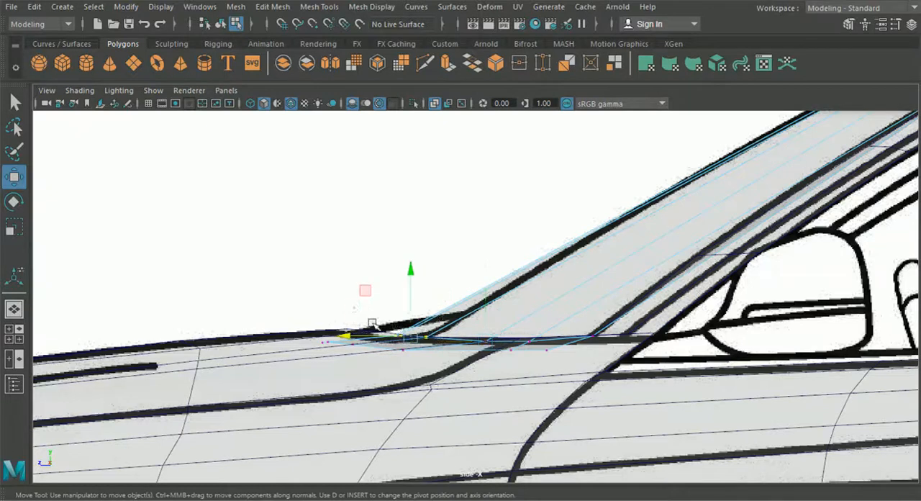
middle_click_drag(416, 343, 352, 337)
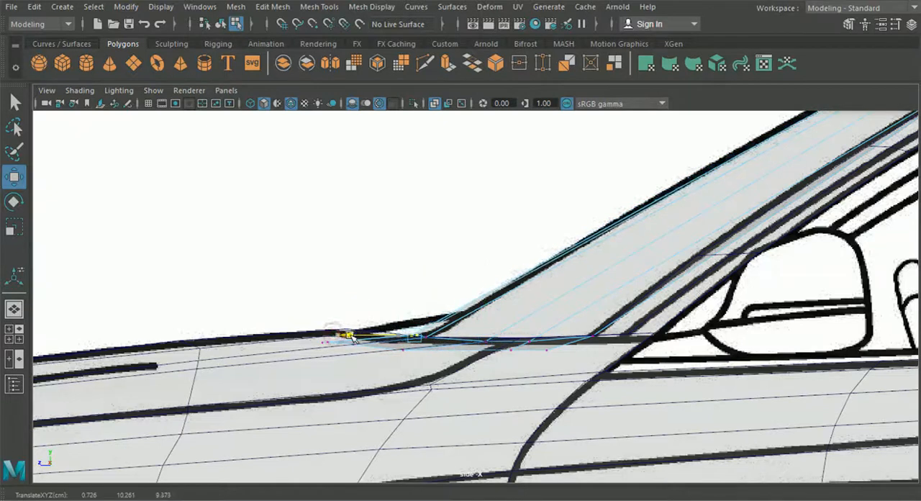
left_click(426, 337)
left_click_drag(384, 338, 393, 339)
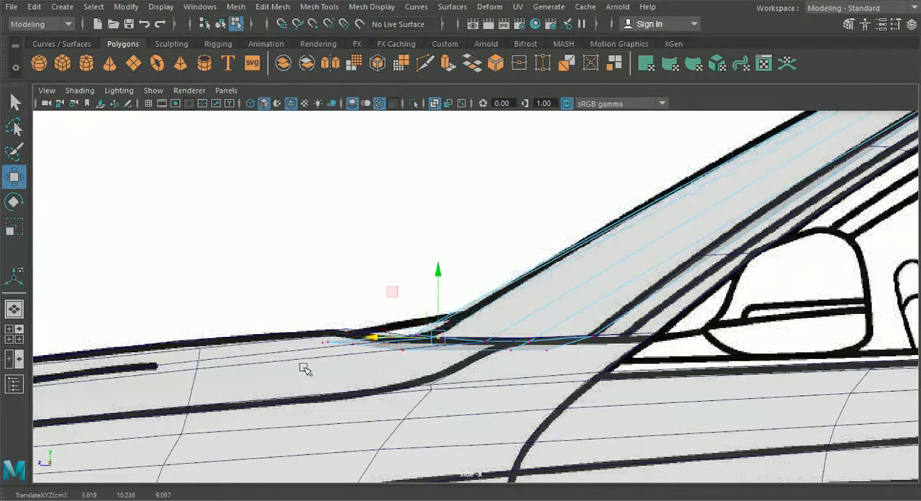
Check the windshield base against the top-view blueprint and fine-tune the two vertices nearest the centreline along the car's length.
left_click(17, 335)
key("space")
scroll(257, 274, "down", 2)
middle_click_drag(317, 461, 312, 249, "alt")
scroll(383, 360, "up", 5)
middle_click_drag(498, 241, 545, 245, "alt")
scroll(394, 316, "up", 2)
left_click_drag(296, 328, 418, 382)
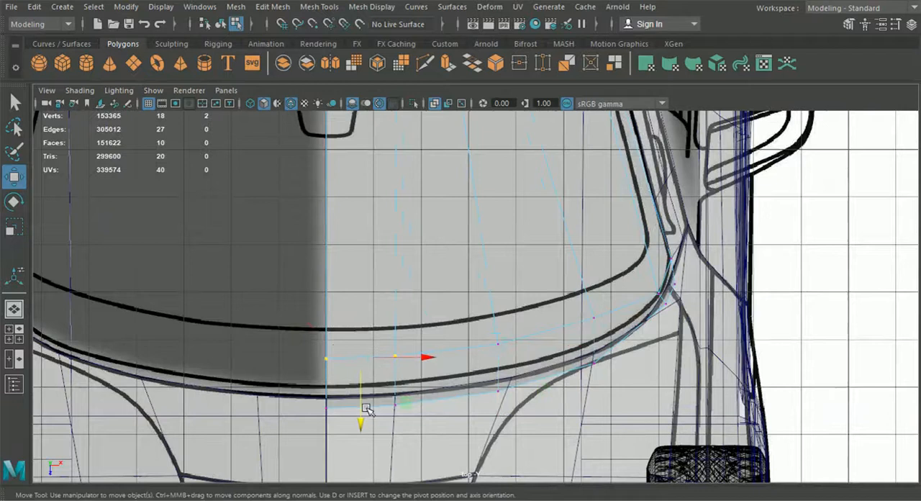
left_click(367, 408)
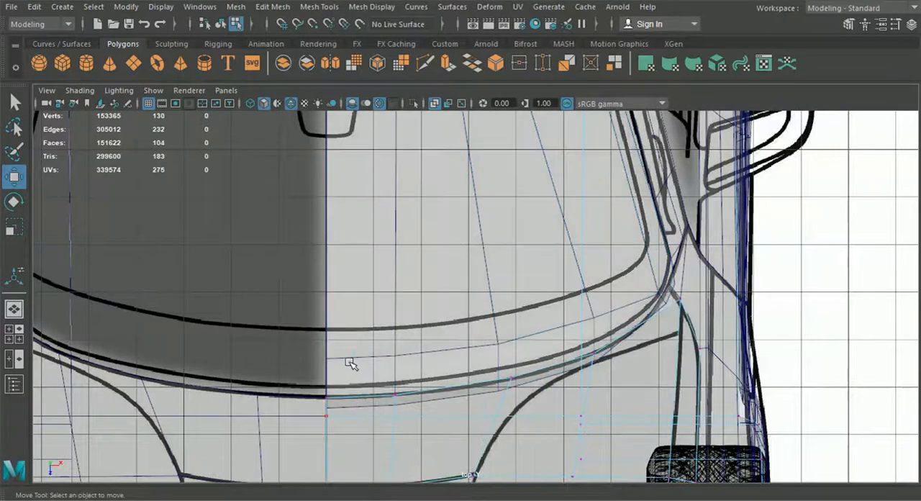
middle_click_drag(354, 363, 365, 338, "alt")
key("ctrl+z")
left_click_drag(367, 386, 371, 387)
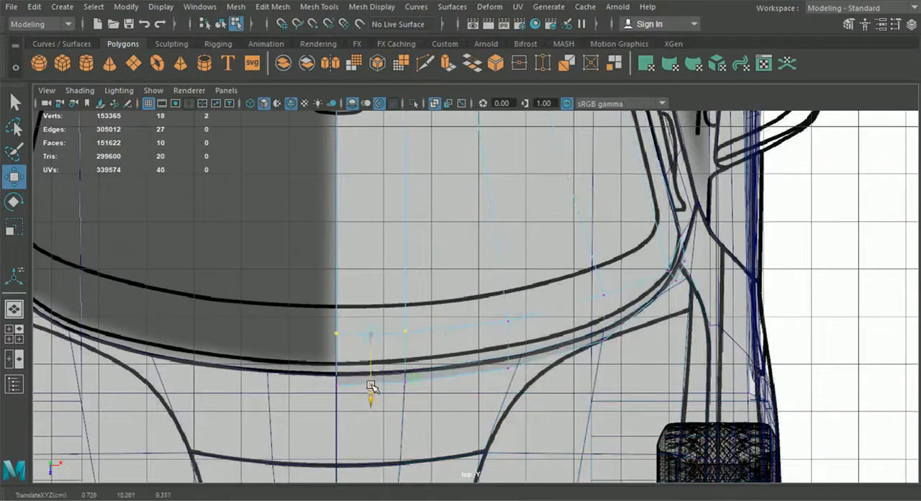
Adjust the outer windshield base vertices in the top view so they continue the blueprint's curve toward the pillar.
left_click(524, 305)
left_click_drag(509, 358, 510, 354)
middle_click_drag(524, 351, 490, 382, "alt")
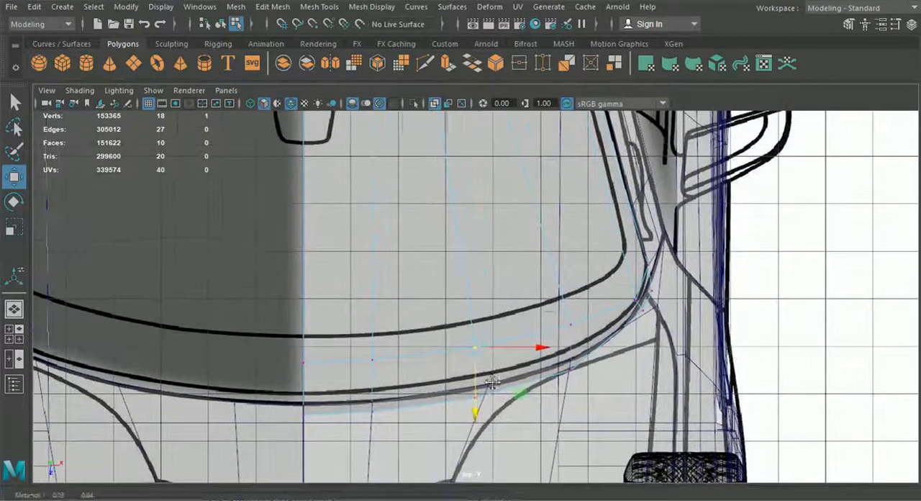
left_click(577, 334)
left_click_drag(572, 353, 579, 353)
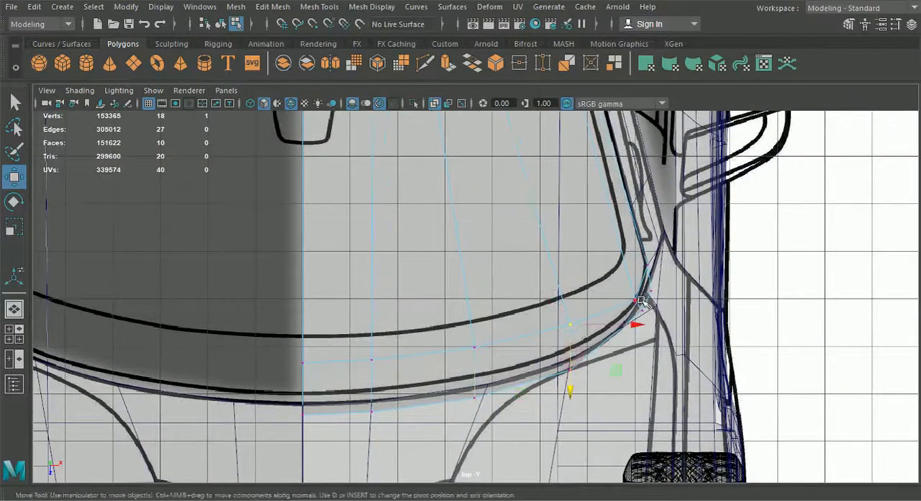
left_click_drag(641, 306, 637, 343)
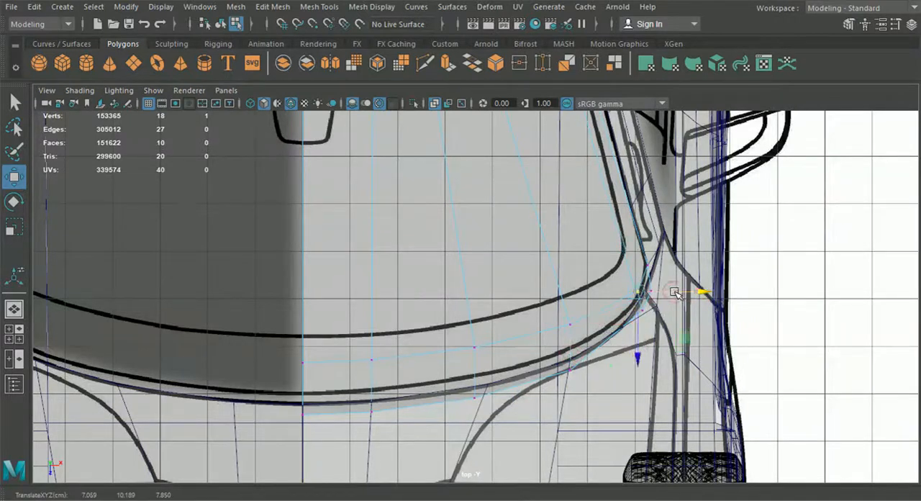
left_click_drag(574, 326, 624, 326)
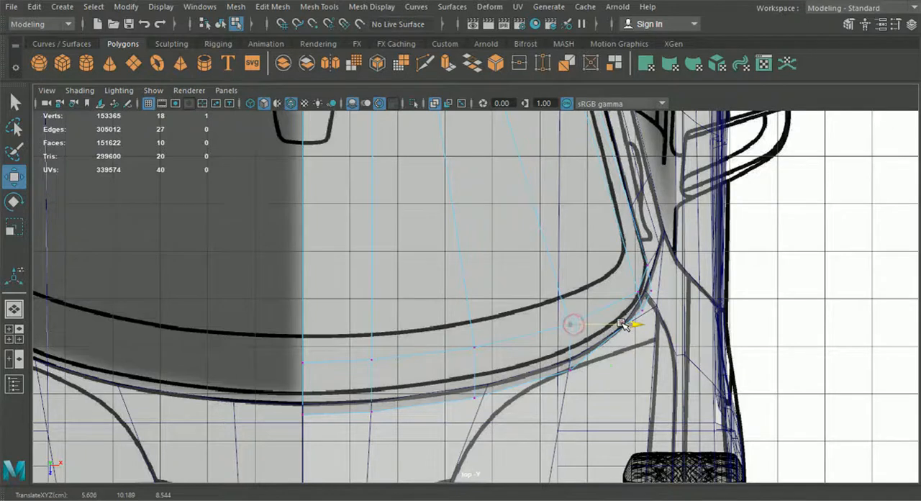
Raise the windshield base vertex between the centre and the pillar toward the side-view blueprint line.
left_click(13, 313)
left_click_drag(392, 353, 351, 377, "alt")
scroll(346, 367, "down", 5)
scroll(533, 368, "down", 3)
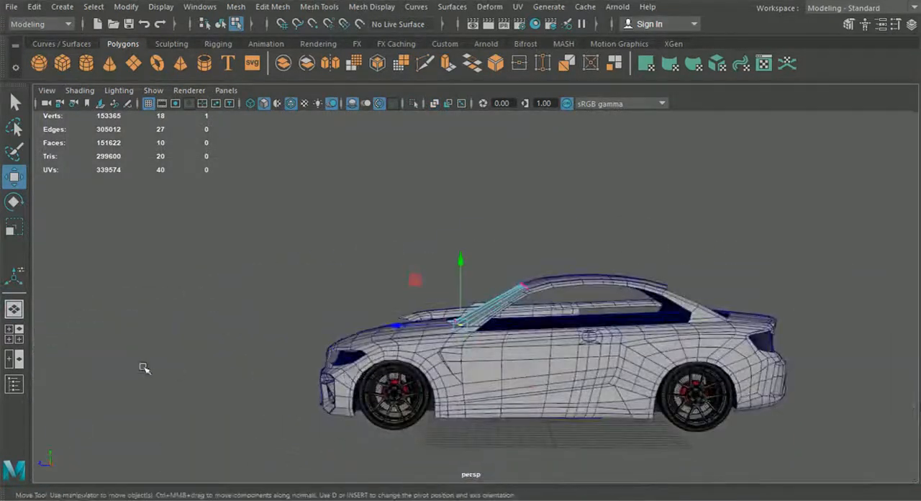
left_click(17, 340)
key("space")
middle_click_drag(551, 397, 504, 404, "alt")
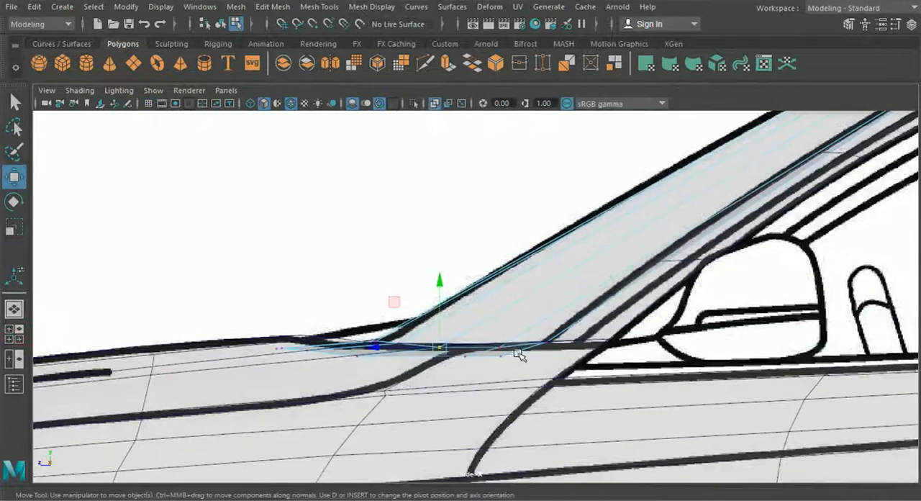
middle_click_drag(519, 355, 511, 366, "alt")
scroll(480, 364, "up", 2)
left_click(484, 387)
left_click_drag(481, 368, 482, 366)
left_click(398, 384)
middle_click_drag(398, 384, 472, 321, "alt")
left_click_drag(479, 306, 480, 305)
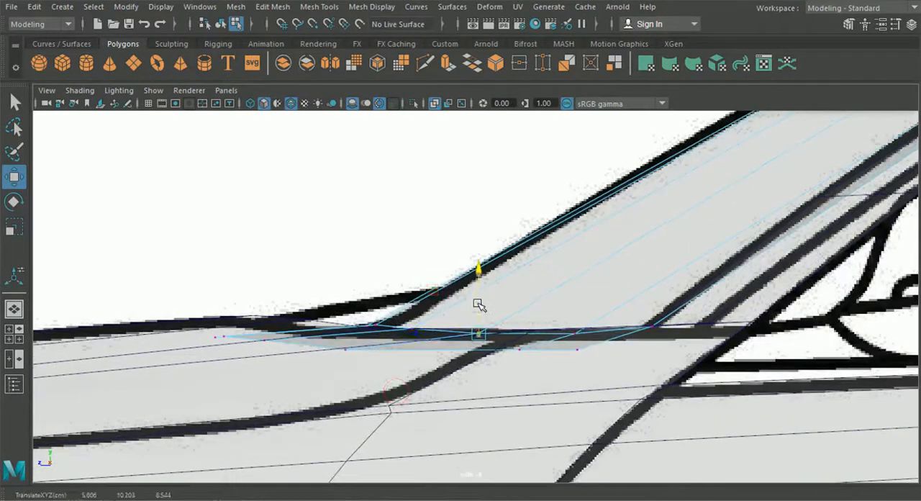
Even out the heights of the remaining windshield base vertices to form a smooth line in the side view.
left_click_drag(311, 292, 579, 339)
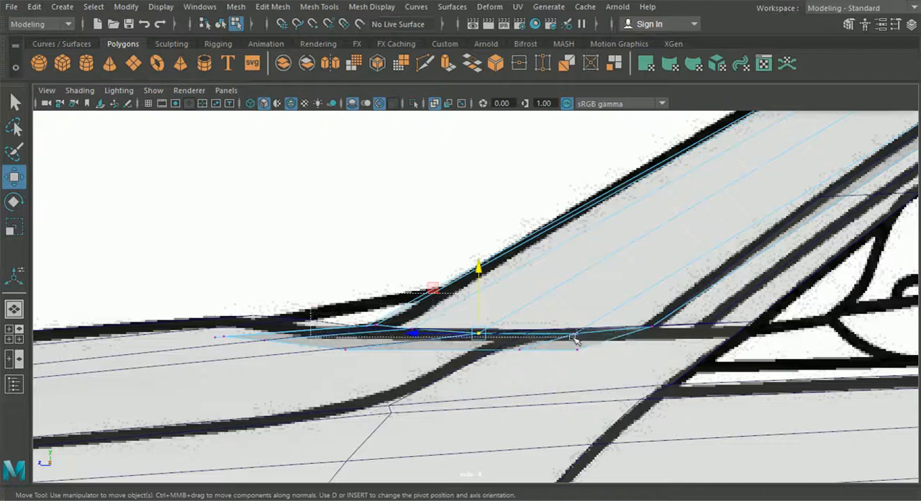
middle_click_drag(457, 339, 367, 283, "alt")
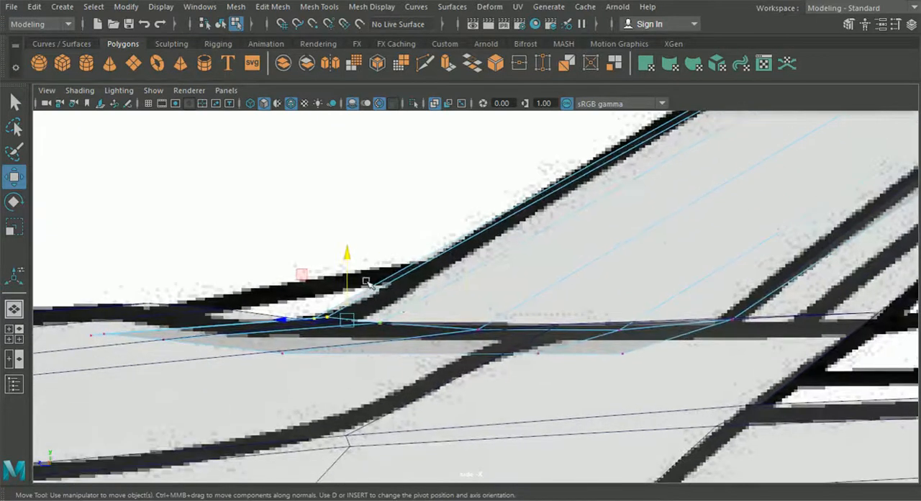
left_click_drag(348, 262, 478, 310)
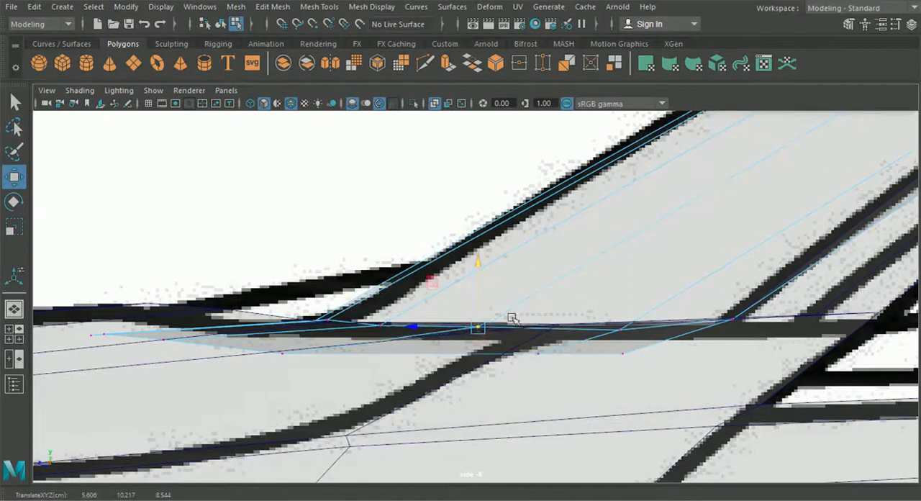
left_click(620, 330)
left_click_drag(618, 314, 618, 310)
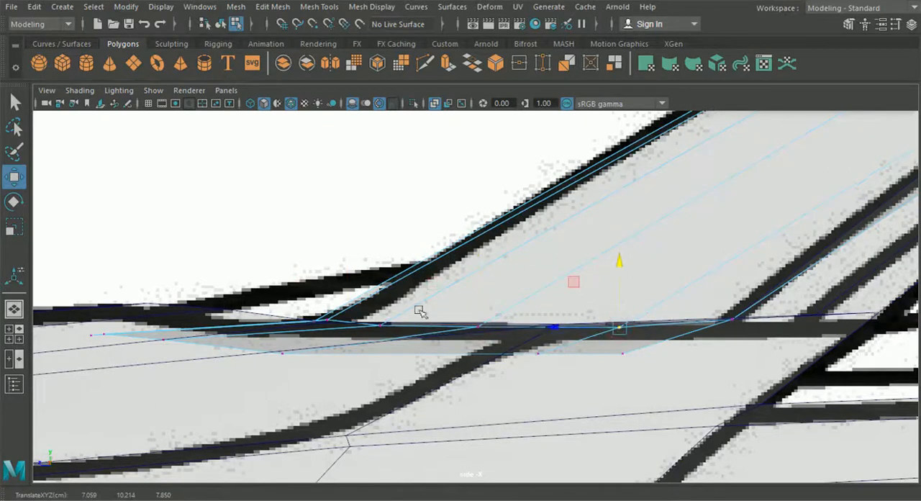
left_click(329, 319)
left_click_drag(329, 304, 331, 298)
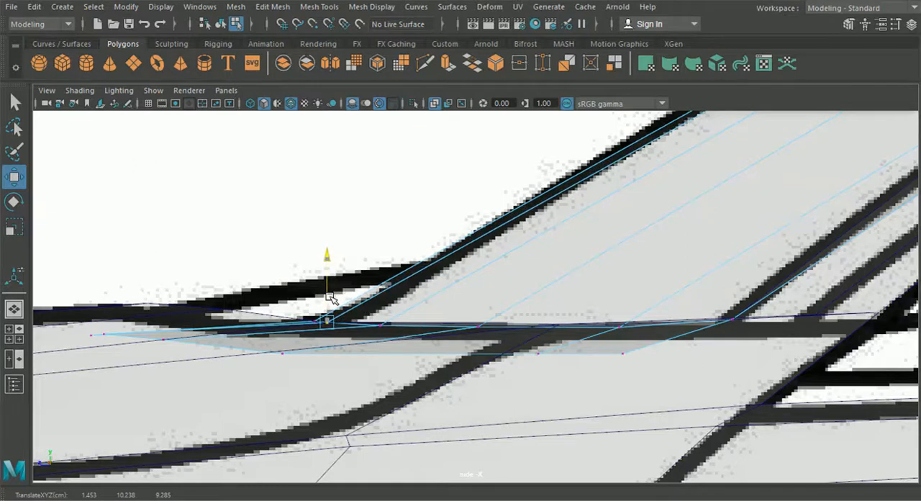
Fine-tune the heights of the lower strip's vertices along the hood edge in the side view.
middle_click_drag(88, 341, 216, 335, "alt")
left_click(205, 326)
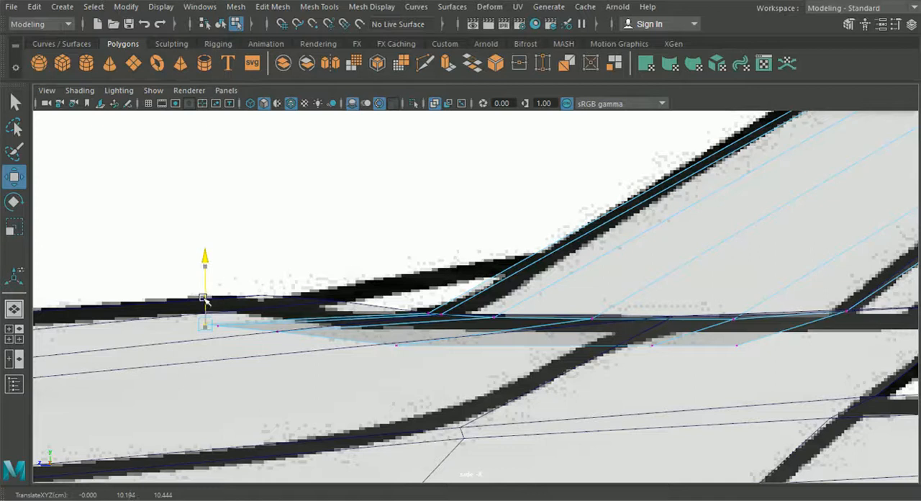
left_click_drag(203, 299, 204, 297)
left_click(278, 332)
left_click_drag(278, 311, 278, 310)
left_click(398, 346)
left_click_drag(398, 324, 398, 320)
left_click(731, 347)
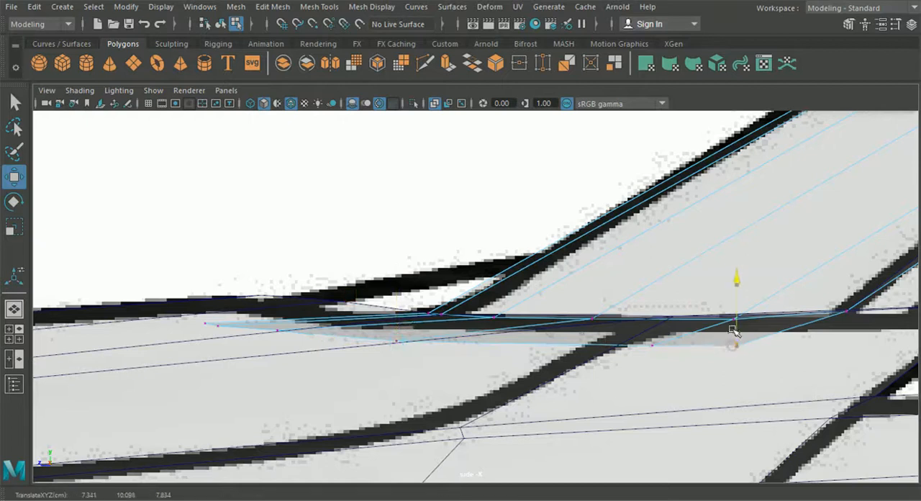
left_click(654, 349)
left_click_drag(656, 328, 656, 327)
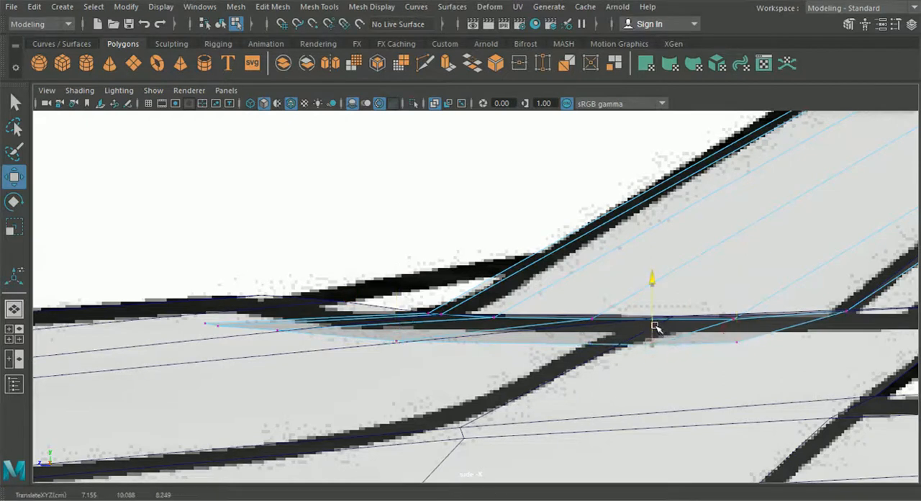
Insert an edge loop across the windshield close to the roof's front edge.
left_click(17, 312)
left_click_drag(447, 324, 401, 345, "alt")
scroll(455, 403, "up", 2)
scroll(396, 376, "up", 3)
left_click(272, 6)
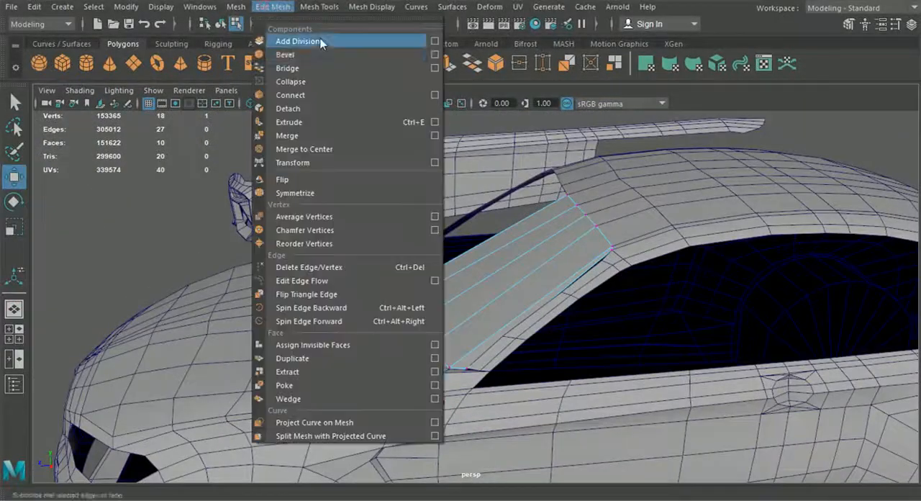
left_click(372, 109)
left_click_drag(504, 223, 481, 280, "alt")
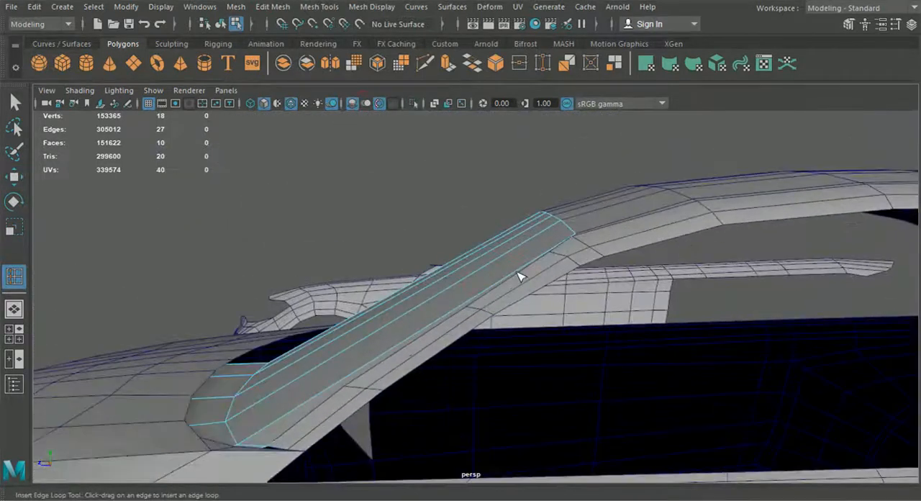
left_click(551, 252)
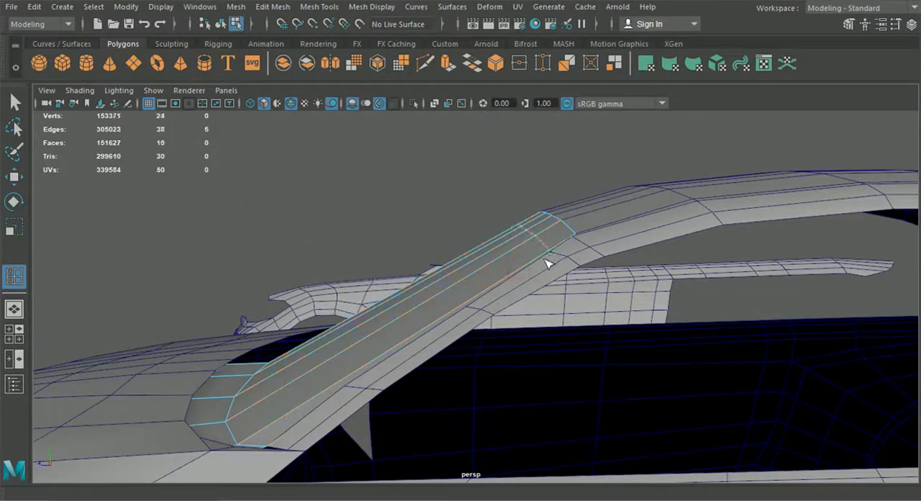
Move the new upper windshield edge loop onto the side-view blueprint's outline.
left_click(14, 309)
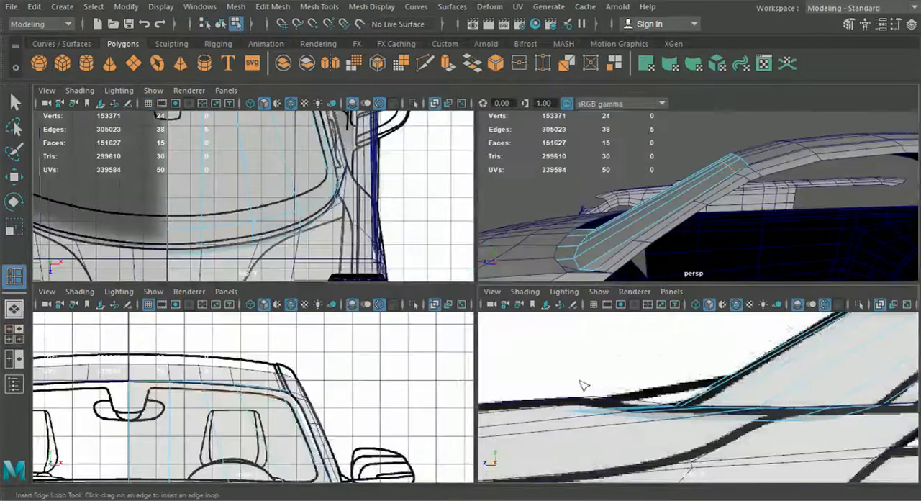
key("space")
scroll(584, 384, "down", 5)
mouse_move(691, 349)
middle_mouse_down("alt")
mouse_move(632, 367)
mouse_move(499, 374)
middle_mouse_up("alt")
middle_click_drag(529, 237, 522, 288, "alt")
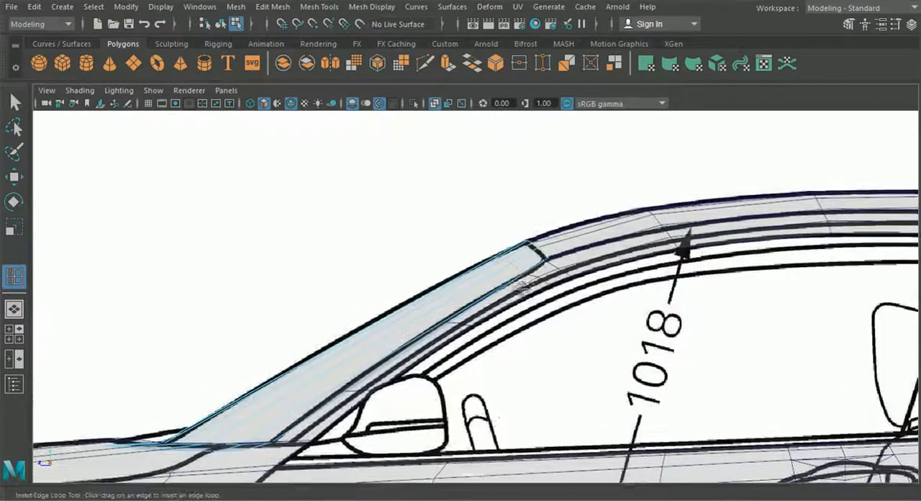
left_click(15, 176)
scroll(446, 323, "up", 5)
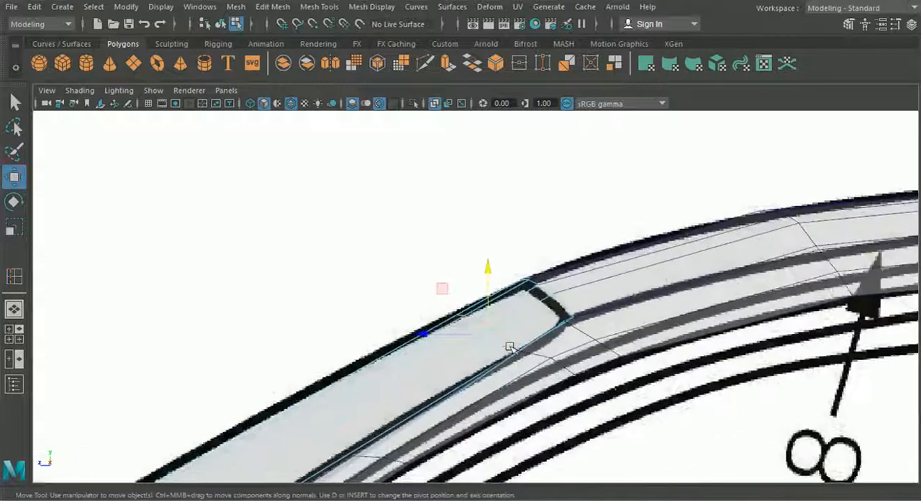
scroll(504, 348, "up", 1)
left_click_drag(435, 344, 428, 341)
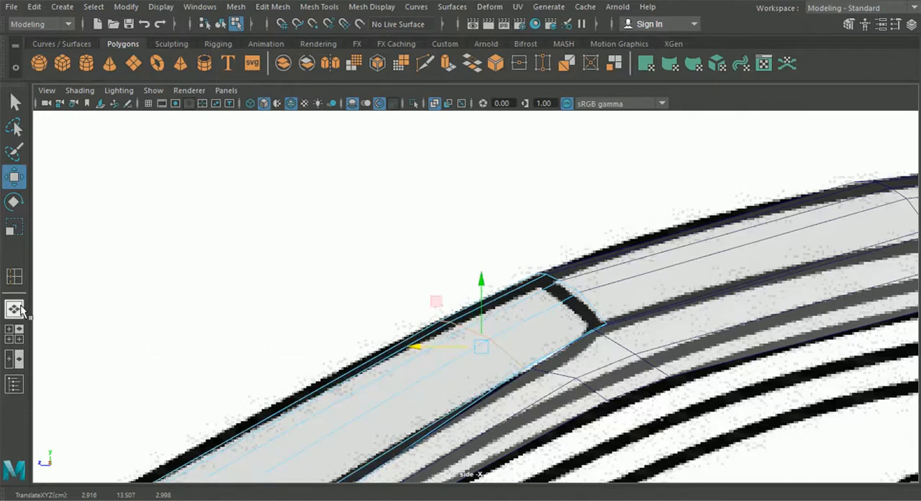
Adjust individual vertices of the upper edge loop in perspective so it follows the roof's front edge.
left_click(14, 309)
left_click_drag(329, 339, 509, 366, "alt")
middle_click_drag(509, 365, 493, 383, "alt")
right_click_drag(350, 236, 290, 103)
left_click(406, 246)
left_click_drag(410, 260, 428, 267)
left_click_drag(442, 317, 471, 255, "alt")
left_click_drag(372, 354, 282, 265, "alt")
left_click_drag(364, 320, 284, 308, "alt")
left_click_drag(381, 308, 442, 340, "alt")
left_click_drag(450, 295, 387, 359, "alt")
Reposition the windshield's upper corner vertex and the adjacent loop vertices beside the pillar to smooth the corner.
left_click_drag(508, 268, 505, 267)
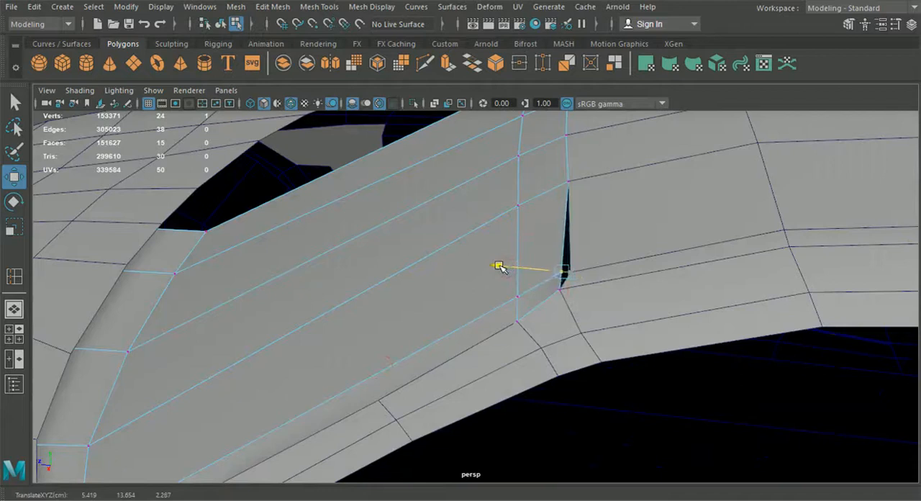
middle_click_drag(526, 306, 481, 296)
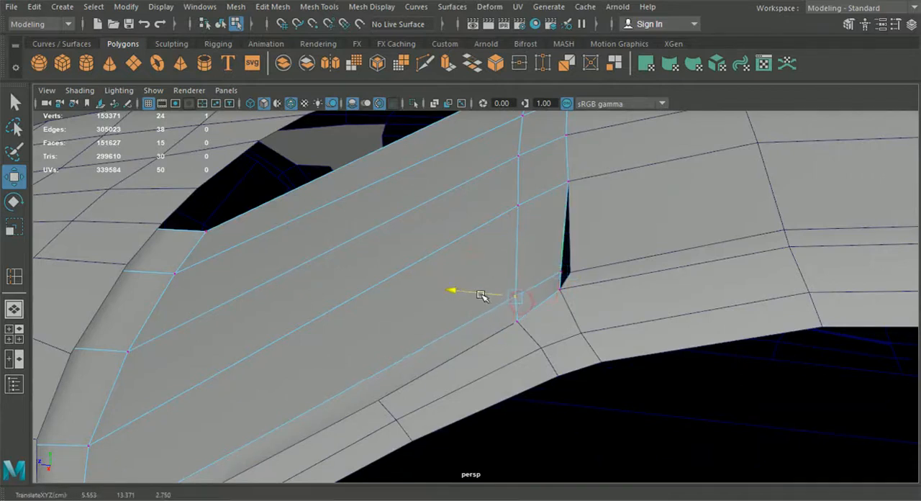
left_click_drag(480, 295, 611, 272, "alt")
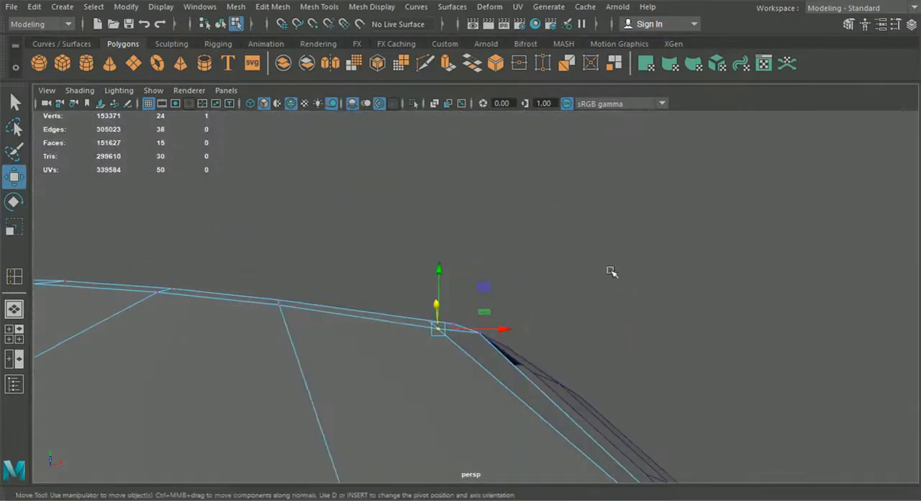
left_click_drag(408, 341, 469, 308, "alt")
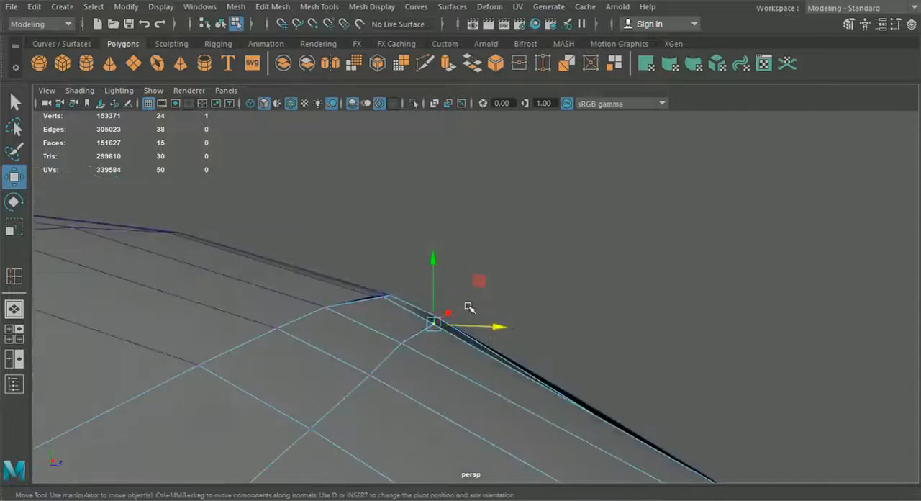
left_click_drag(506, 358, 408, 272, "alt")
left_click(404, 299)
left_click_drag(404, 321, 167, 377, "alt")
Snap the roof's front corner vertex beside the pillar onto the windshield's corner, and return to object selection.
double_click(597, 358)
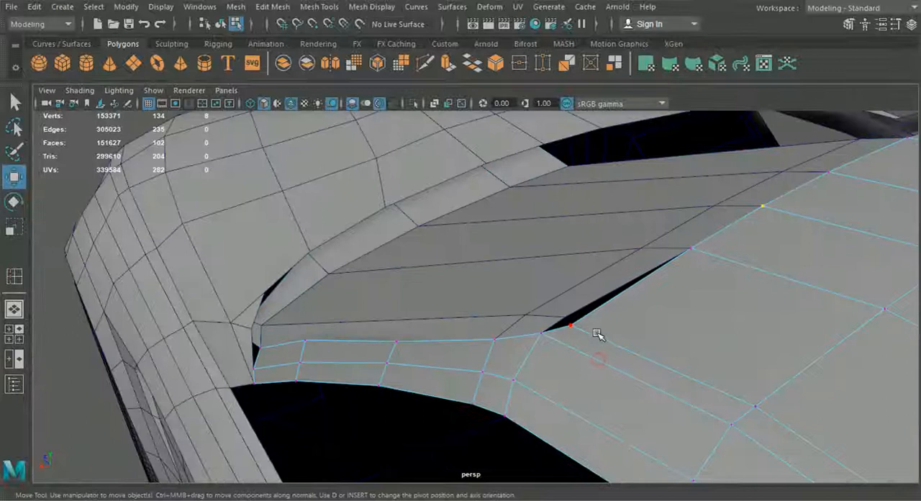
left_click(571, 323)
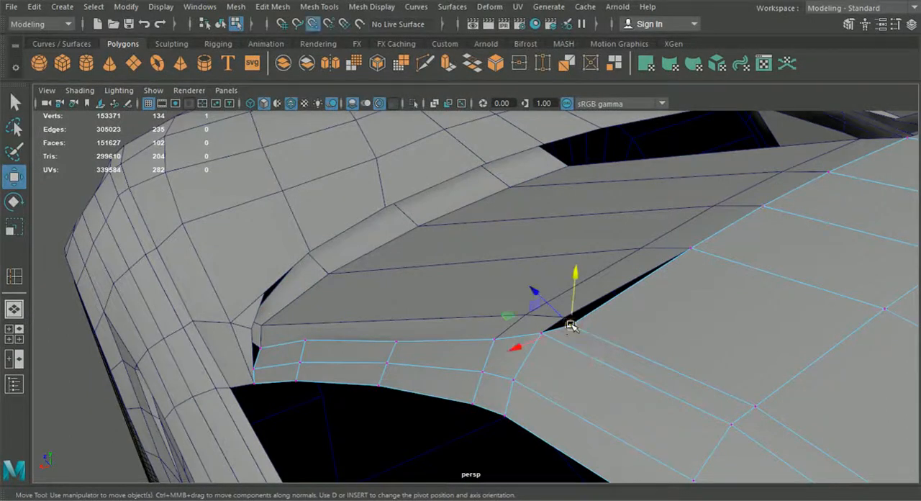
left_click_drag(438, 358, 403, 296, "alt")
left_click(221, 25)
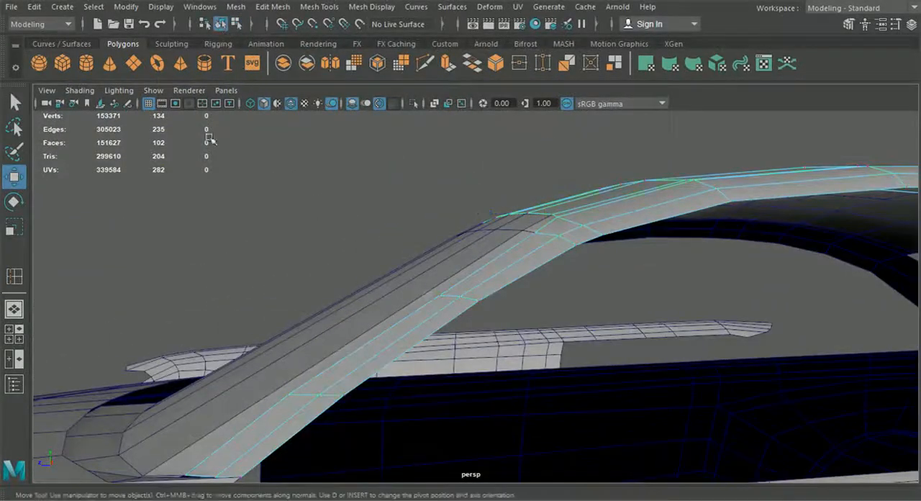
Insert an edge loop across the upper half of the windshield.
left_click(15, 277)
left_click_drag(352, 293, 377, 320, "alt")
left_click(395, 317)
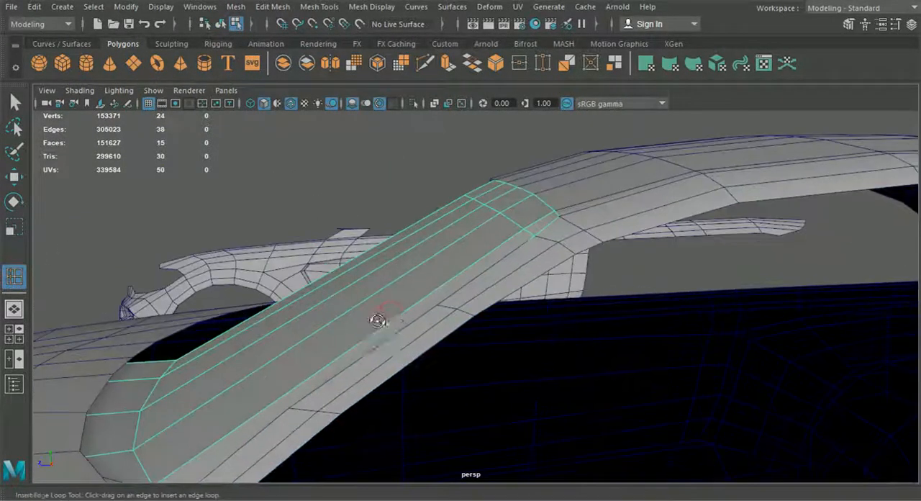
left_click(430, 312)
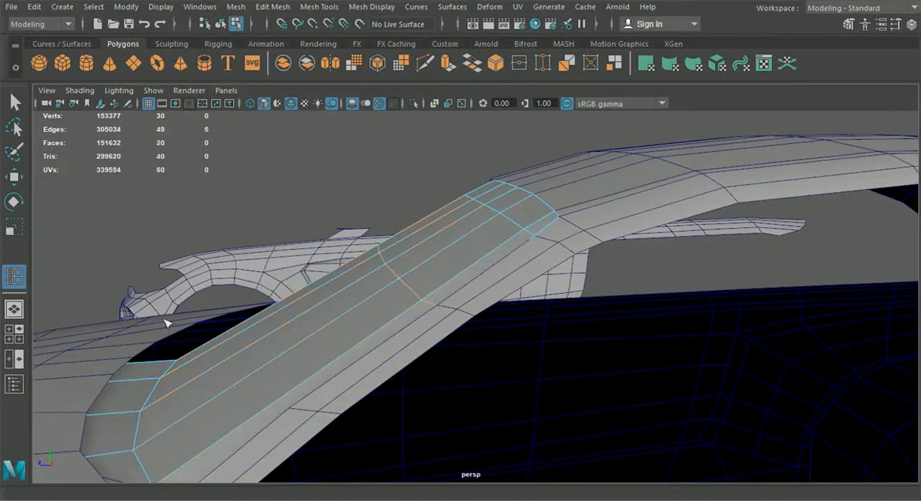
Move the new windshield loop slightly forward in the side view, following the blueprint's windshield slope.
left_click(16, 335)
key("space")
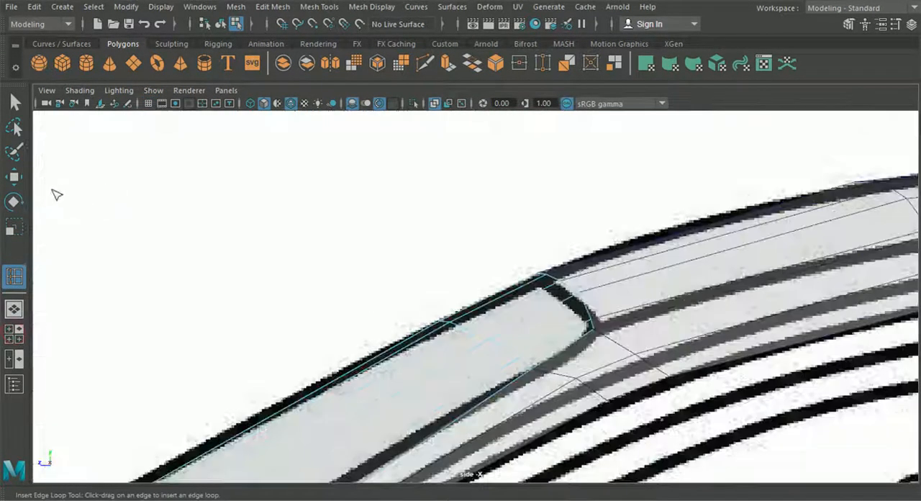
left_click(15, 178)
middle_click_drag(321, 350, 476, 163, "alt")
left_click_drag(331, 320, 309, 319)
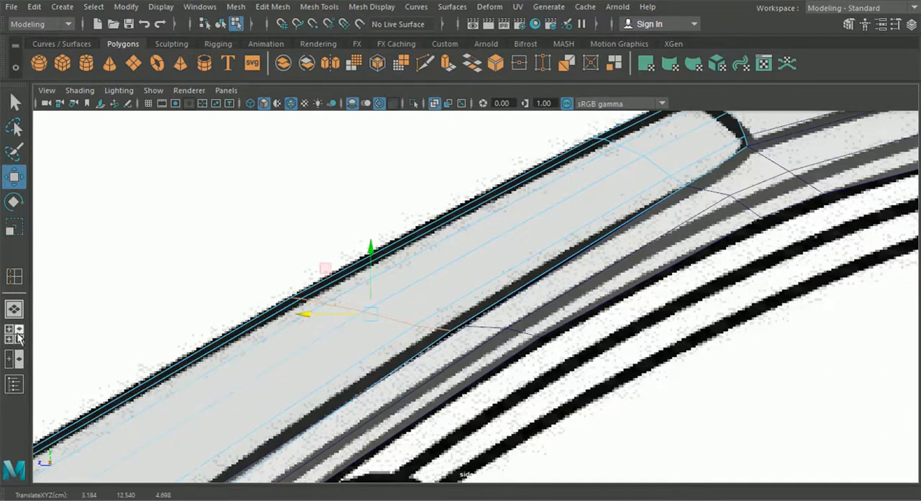
Snap the new loop's outer windshield vertex onto the pillar's inner edge in the perspective view.
left_click(14, 309)
left_click_drag(273, 324, 529, 335, "alt")
right_click_drag(490, 329, 436, 108)
key("v")
left_click_drag(520, 331, 528, 315)
left_click_drag(533, 354, 356, 361, "alt")
Fine-tune the upper loop's vertices beside the pillar so the windshield edge stays smooth.
left_click(461, 236)
left_click_drag(429, 233, 428, 234)
left_click_drag(444, 267, 529, 235, "alt")
left_click_drag(369, 261, 395, 268)
scroll(497, 321, "down", 5)
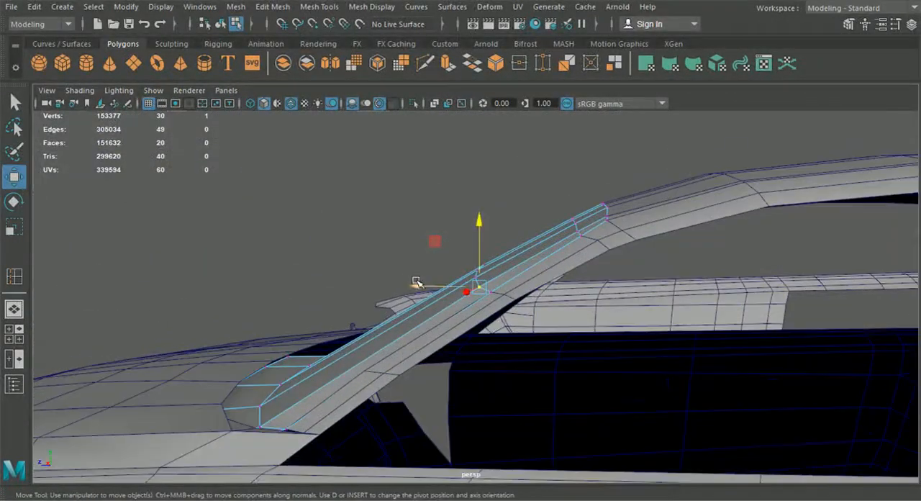
Insert a second edge loop across the lower half of the windshield and check it against the side-view blueprint.
left_click_drag(379, 354, 508, 358, "alt")
left_click(318, 6)
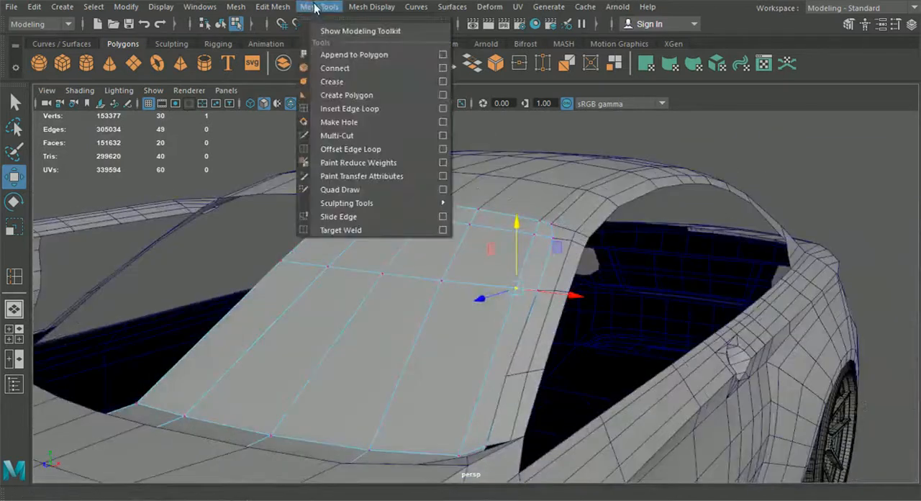
left_click(351, 109)
left_click_drag(470, 325, 458, 400, "alt")
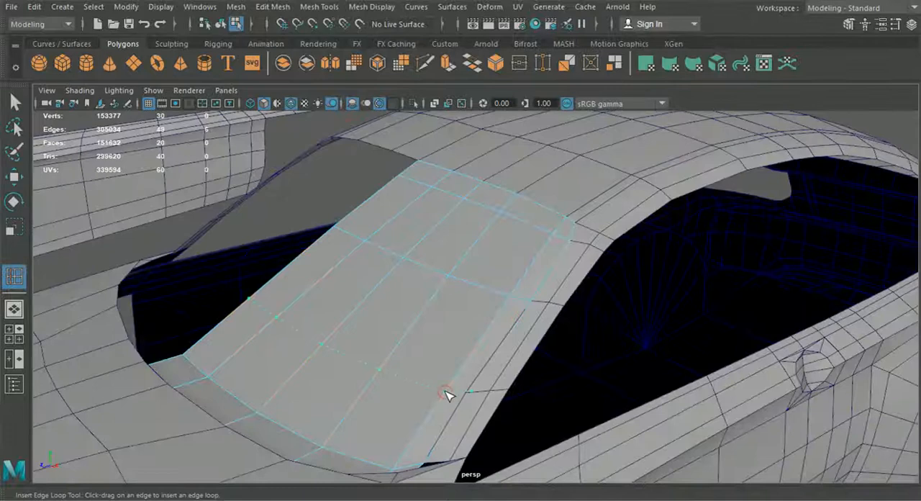
left_click(443, 393)
left_click(20, 328)
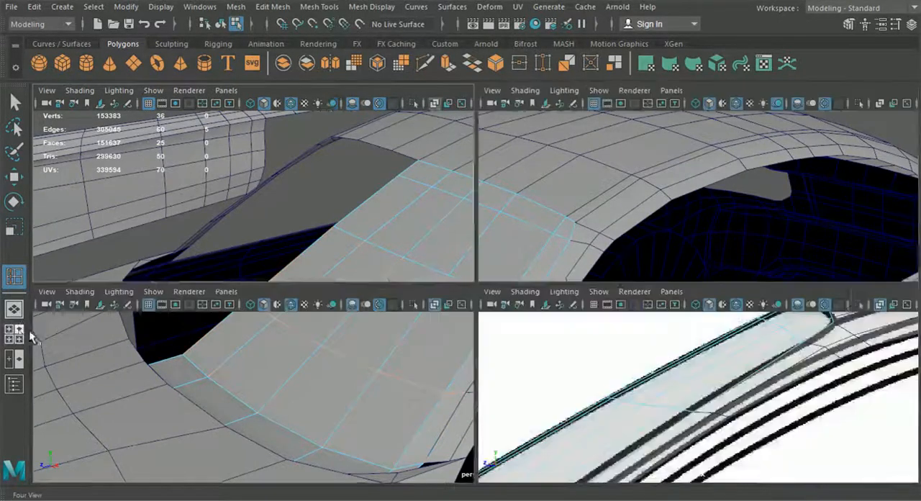
key("space")
scroll(441, 325, "up", 6)
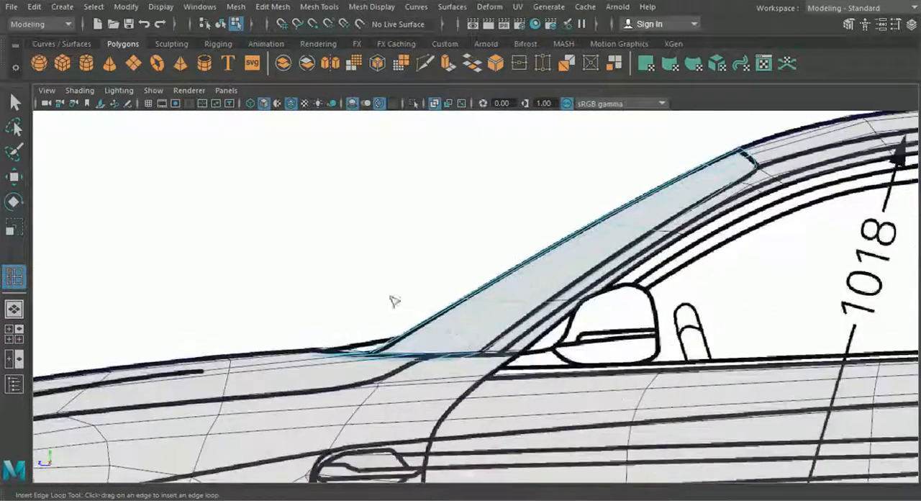
left_click(14, 309)
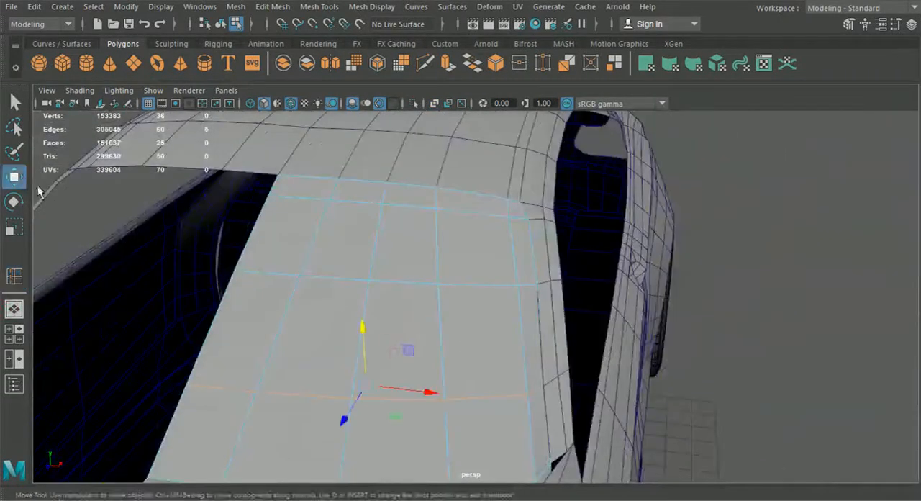
Move the lower loop's outer windshield vertex sideways toward the pillar.
left_click(18, 180)
middle_click_drag(478, 365, 423, 329, "alt")
right_click_drag(425, 327, 380, 96)
scroll(473, 355, "up", 3)
left_click_drag(491, 397, 488, 398)
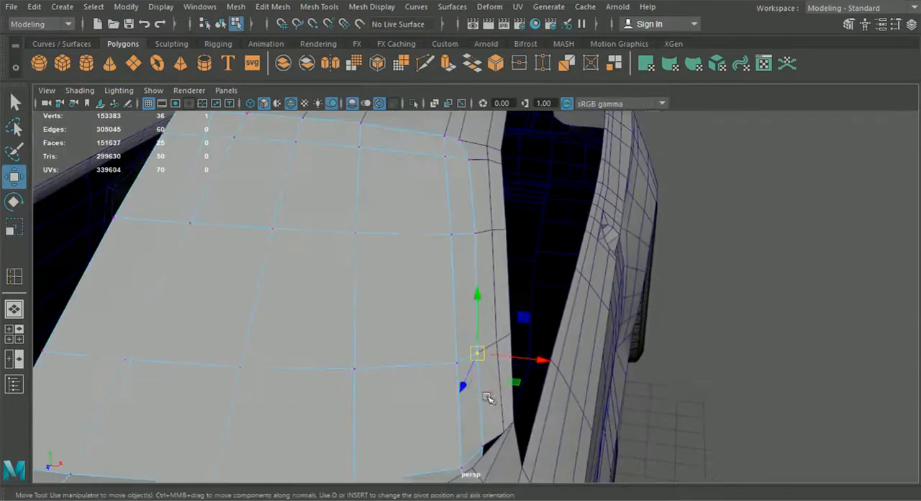
left_click_drag(544, 367, 547, 365)
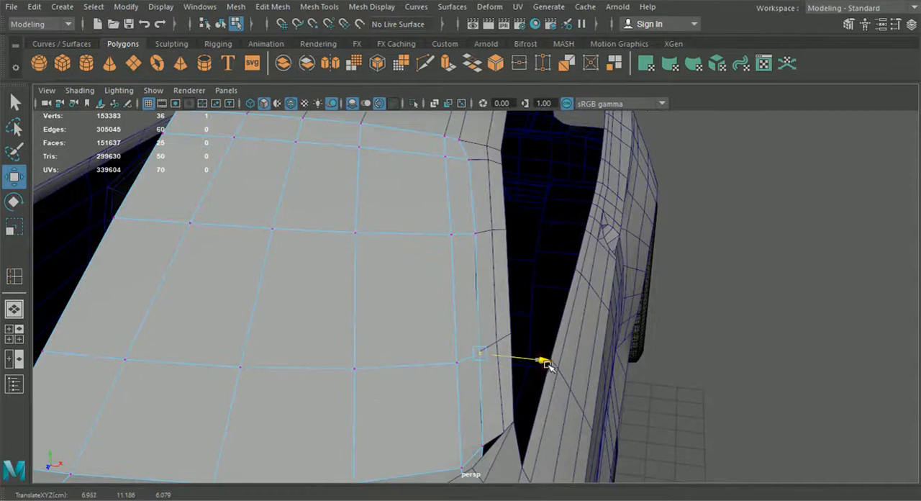
Align the pillar's inner-edge and middle vertices with the end of the lower windshield loop.
left_click(500, 344)
left_click(478, 352)
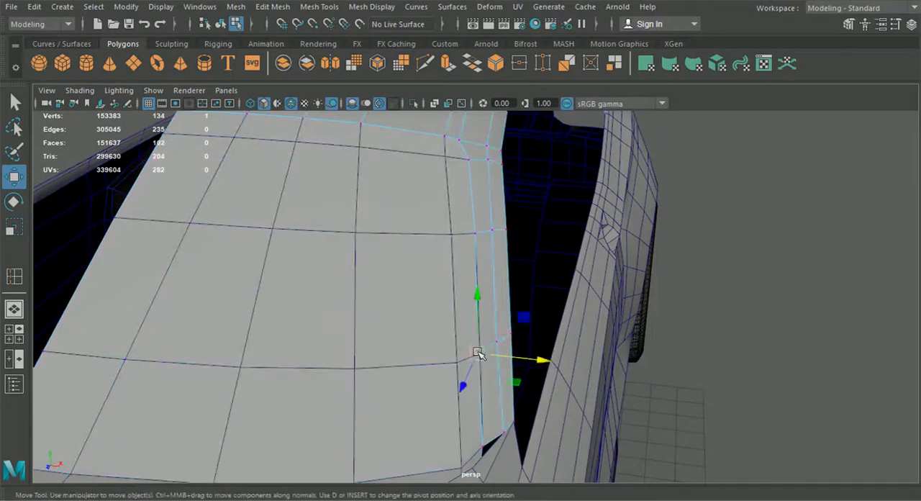
left_click_drag(480, 359, 491, 367)
left_click_drag(538, 405, 497, 337, "alt")
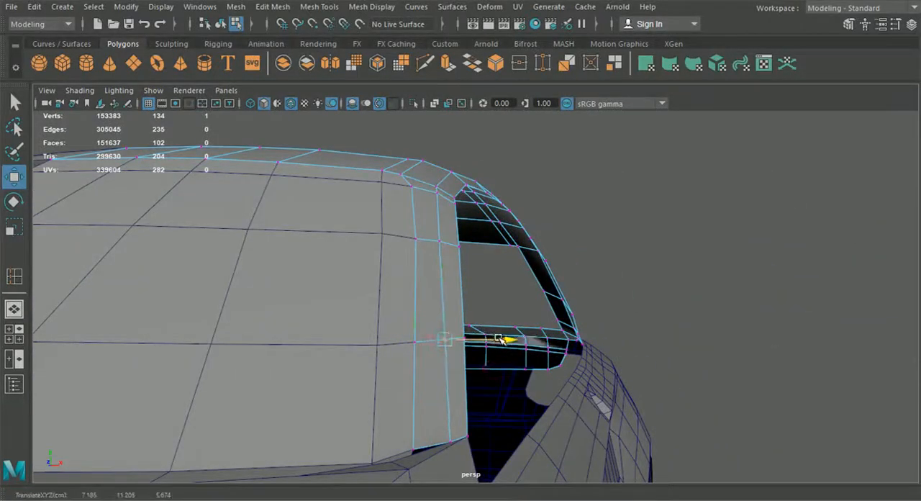
Reposition the body vertices where the roof meets the pillar to smooth the windshield's upper corner.
left_click(448, 243)
left_click_drag(500, 237, 356, 251, "alt")
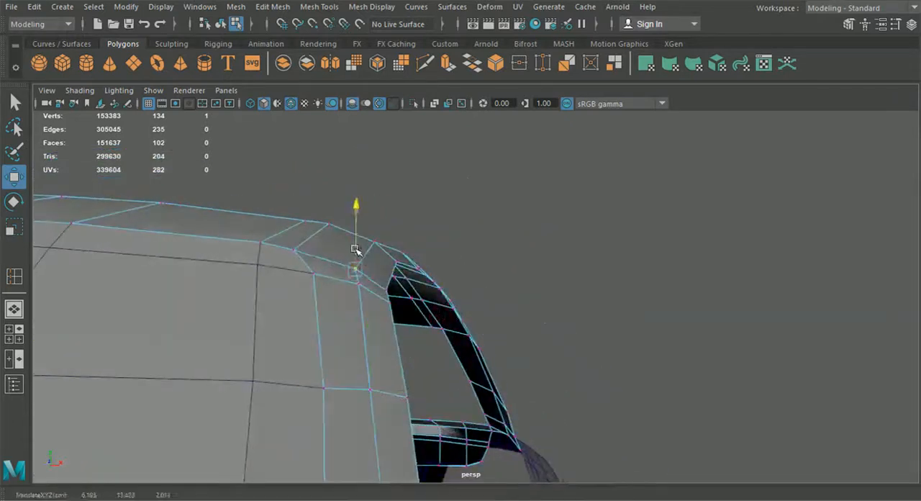
left_click(388, 267)
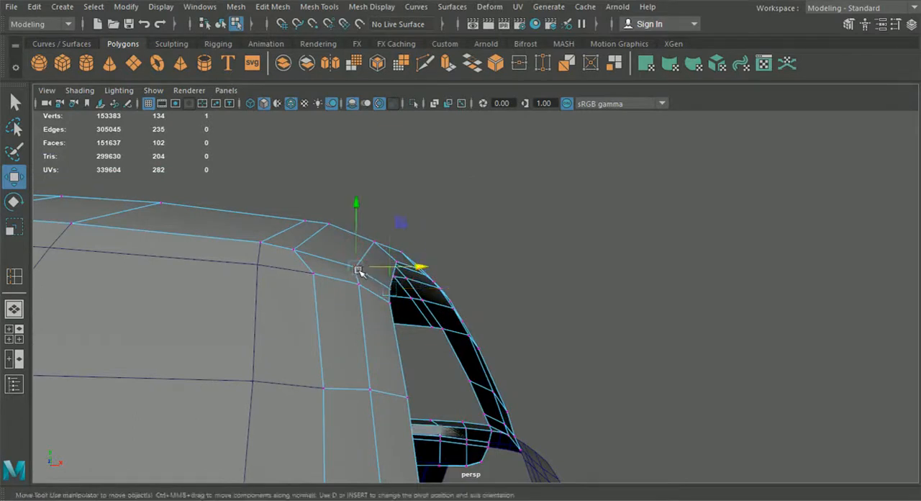
left_click_drag(396, 272, 398, 271)
Examine the windshield and pillar edges from above, and return to object selection.
left_click_drag(679, 328, 708, 380, "alt")
left_click(711, 370)
right_click_drag(712, 369, 638, 371, "alt")
left_click_drag(637, 371, 617, 425, "alt")
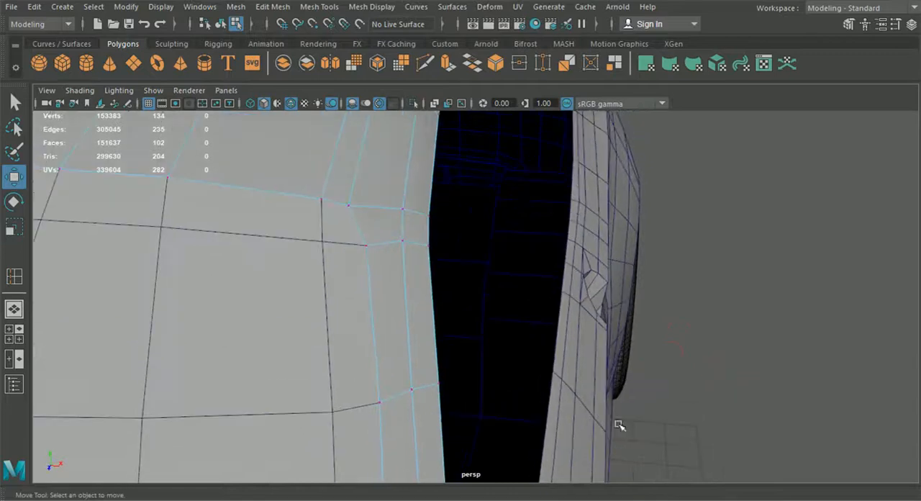
right_click_drag(617, 425, 598, 420, "alt")
left_click_drag(590, 423, 502, 356, "alt")
left_click(419, 356)
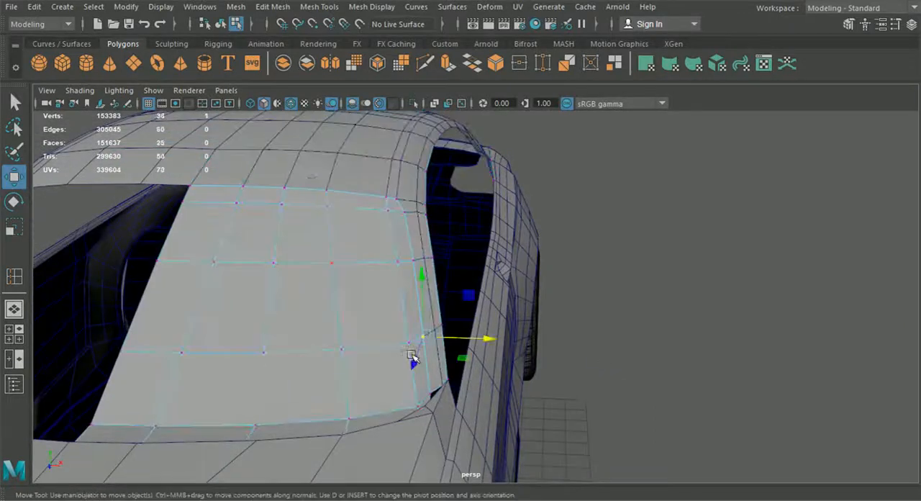
left_click(221, 25)
left_click(720, 286)
scroll(721, 286, "down", 5)
left_click_drag(721, 302, 600, 358, "alt")
Extract the windshield's glass faces into a separate piece, leaving out the narrow strip along its lower edge.
left_click(364, 290)
right_click_drag(374, 269, 375, 148)
left_click_drag(392, 243, 413, 283, "alt")
left_click_drag(268, 207, 460, 338)
left_click_drag(533, 360, 517, 390, "alt")
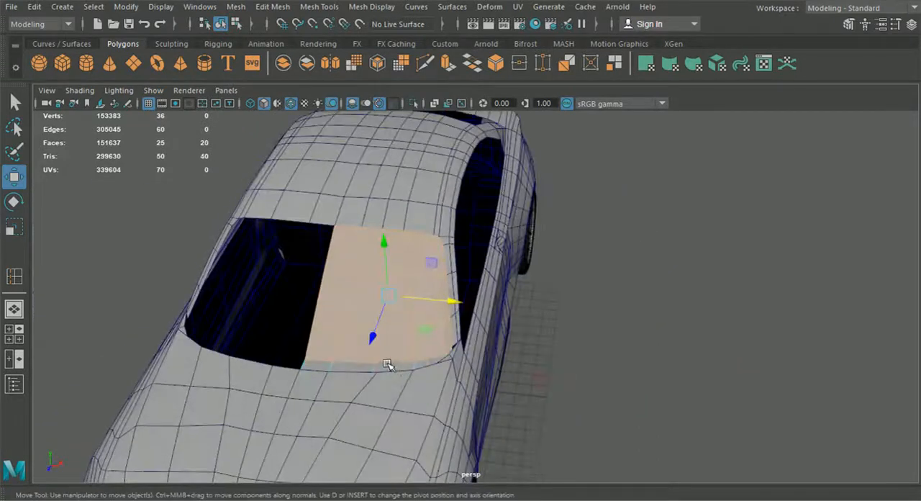
left_click(281, 7)
left_click(319, 370)
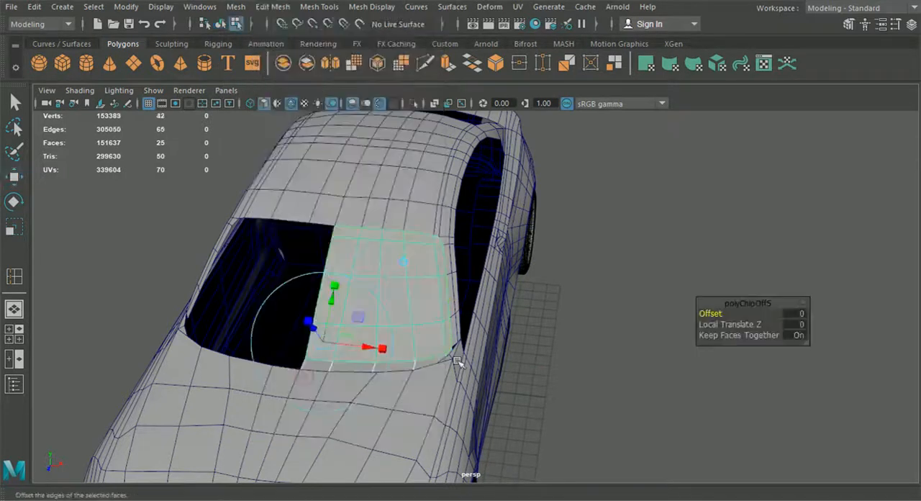
left_click(600, 270)
scroll(600, 271, "down", 5)
left_click_drag(599, 288, 553, 305, "alt")
left_click_drag(465, 326, 574, 325, "alt")
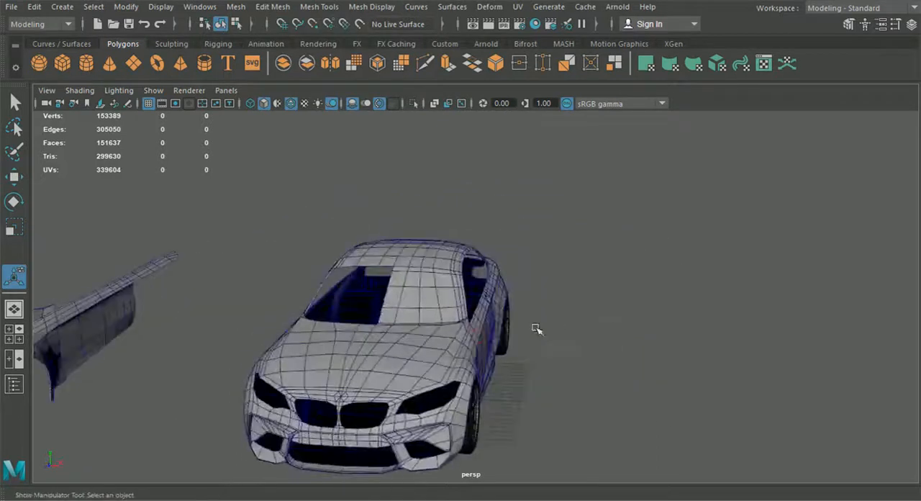
Create a Blinn material in the Hypershade and give it a dark, transparent glass look.
scroll(441, 297, "up", 3)
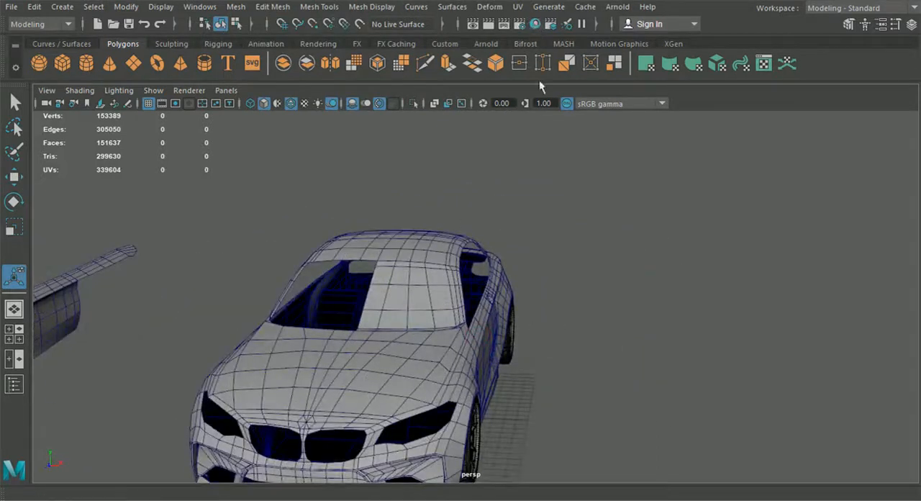
left_click_drag(0, 130, 533, 59)
double_click(534, 58)
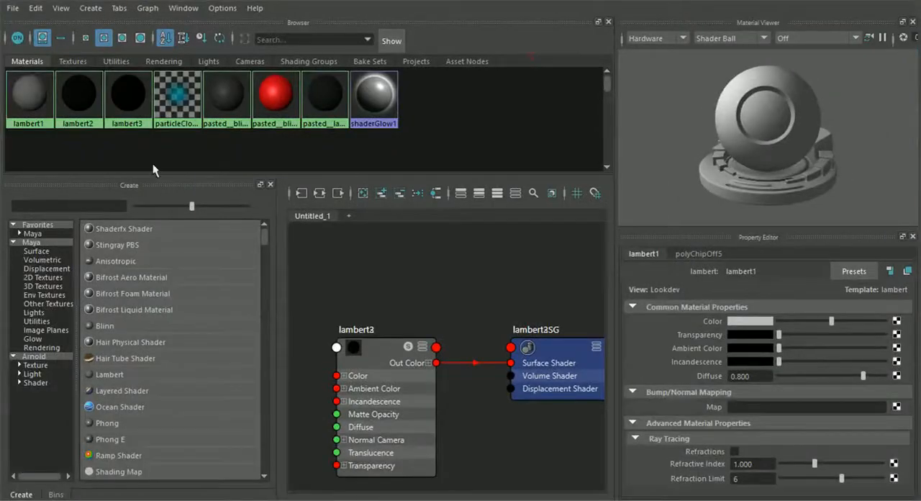
left_click(109, 329)
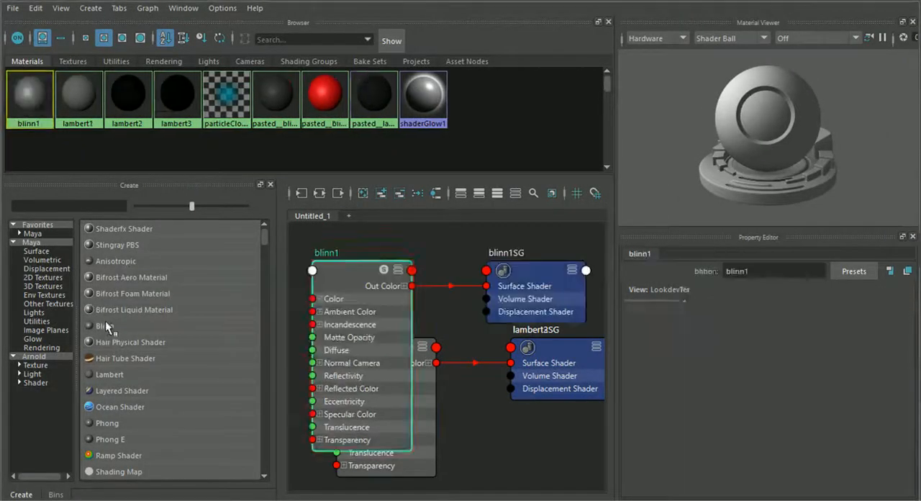
left_click_drag(806, 321, 787, 336)
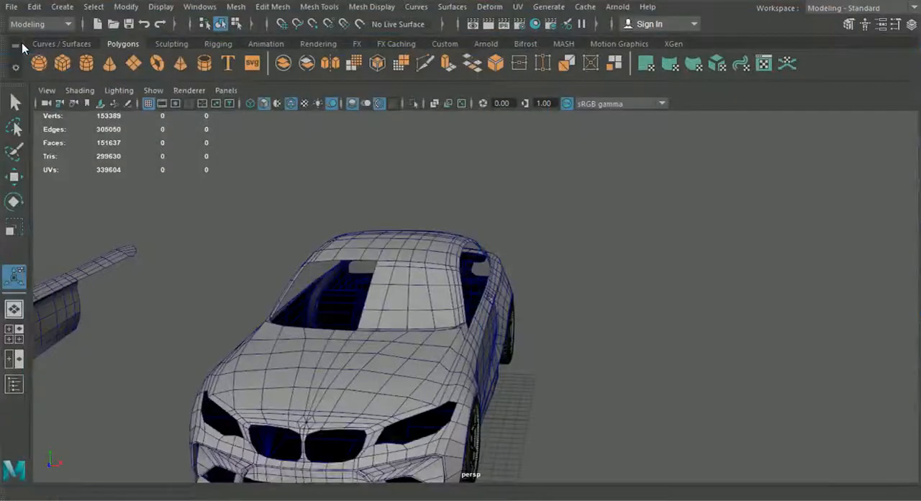
Assign the new Blinn glass material to the extracted windshield piece and clear the selection.
left_click(442, 285)
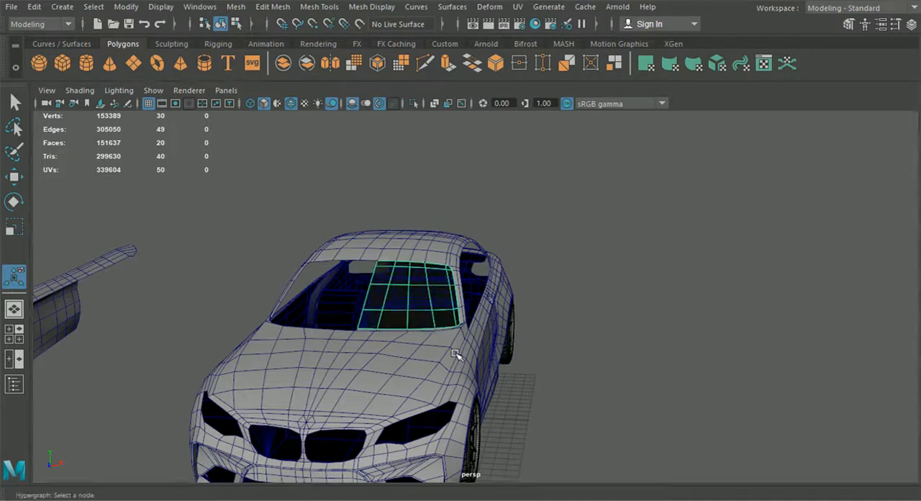
left_click_drag(455, 354, 468, 370, "alt")
left_click(565, 421)
left_click_drag(566, 421, 486, 384, "alt")
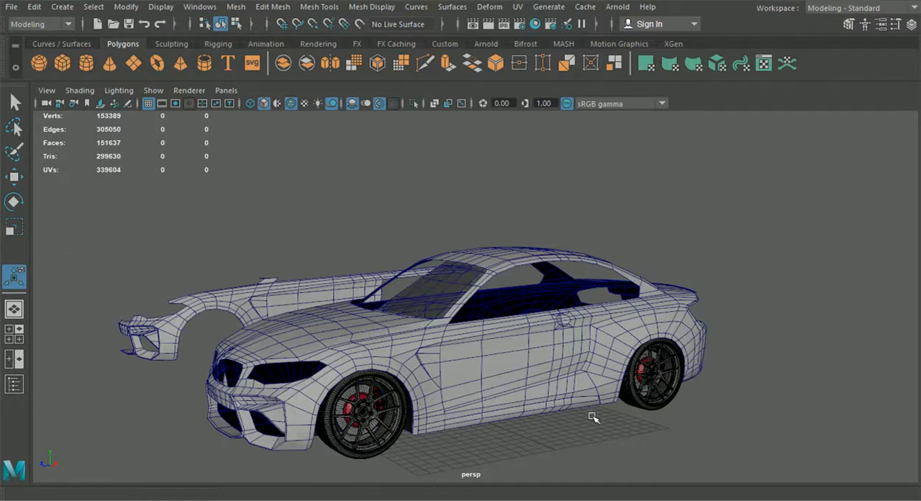
Inspect the glass and the strip along the windshield's lower edge from several angles.
left_click_drag(593, 417, 554, 368, "alt")
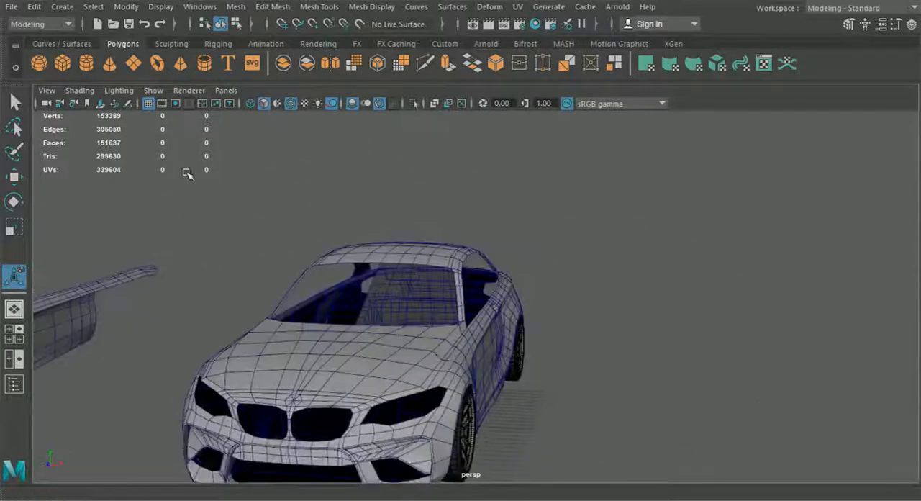
left_click_drag(543, 329, 433, 392, "alt")
left_click(393, 330)
left_click(393, 316)
left_click_drag(431, 354, 389, 302, "alt")
left_click_drag(645, 382, 385, 267, "alt")
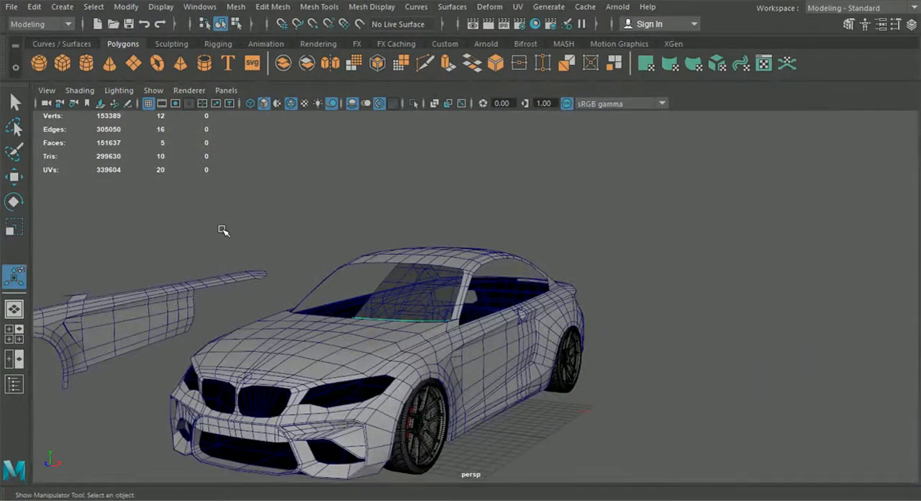
left_click_drag(744, 338, 705, 380, "alt")
left_click(706, 380)
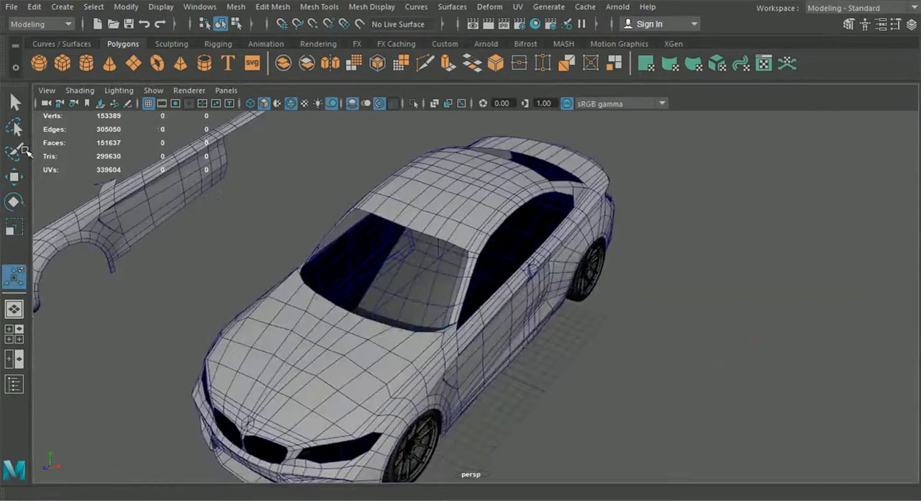
Examine the whole car body with its new windshield from the side, front and above.
left_click_drag(579, 223, 375, 353, "alt")
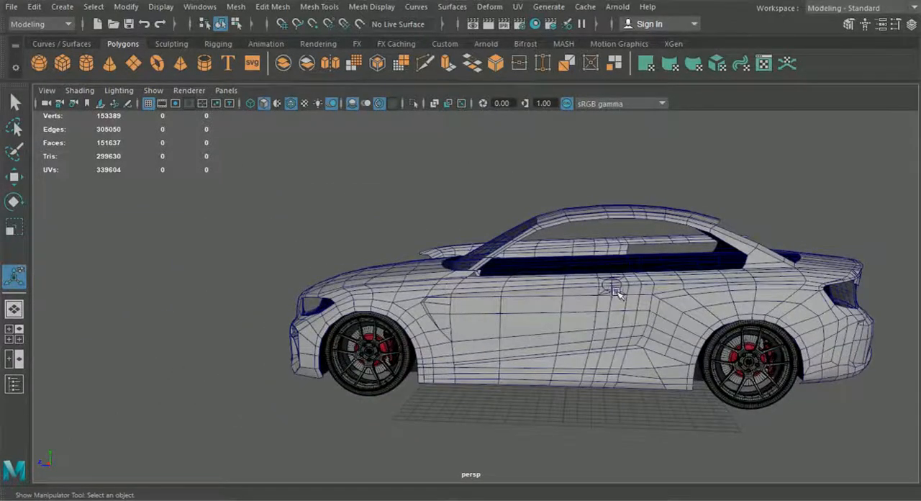
left_click_drag(589, 301, 466, 328, "alt")
left_click_drag(675, 310, 781, 287, "alt")
left_click_drag(549, 323, 749, 340, "alt")
middle_click_drag(563, 335, 598, 336, "alt")
scroll(598, 336, "up", 3)
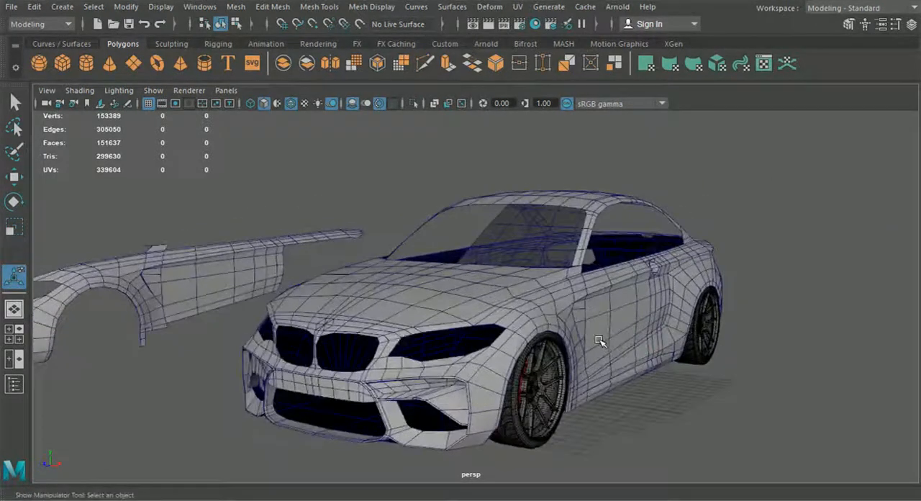
left_click_drag(613, 338, 584, 339, "alt")
middle_click_drag(584, 339, 578, 315, "alt")
left_click_drag(624, 322, 581, 351, "alt")
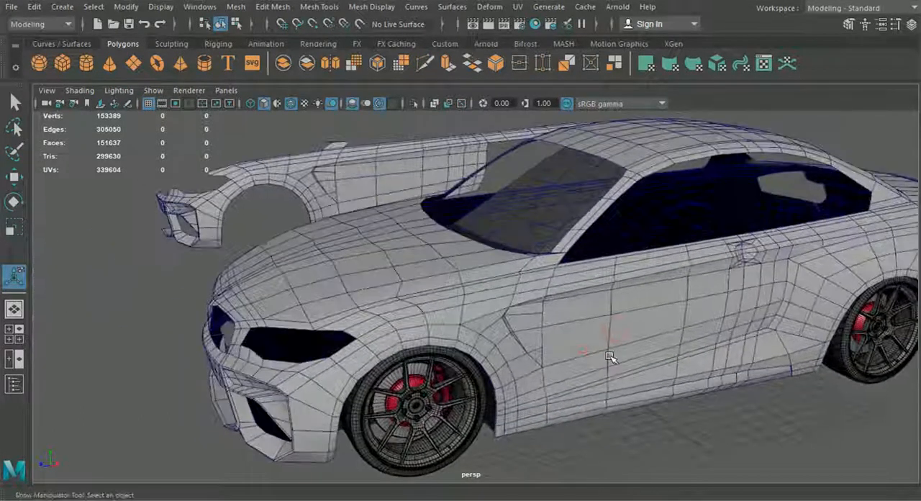
middle_click_drag(581, 351, 504, 355, "alt")
left_click_drag(696, 201, 608, 217, "alt")
scroll(583, 339, "down", 3)
left_click_drag(583, 339, 743, 324, "alt")
left_click_drag(518, 302, 588, 252, "alt")
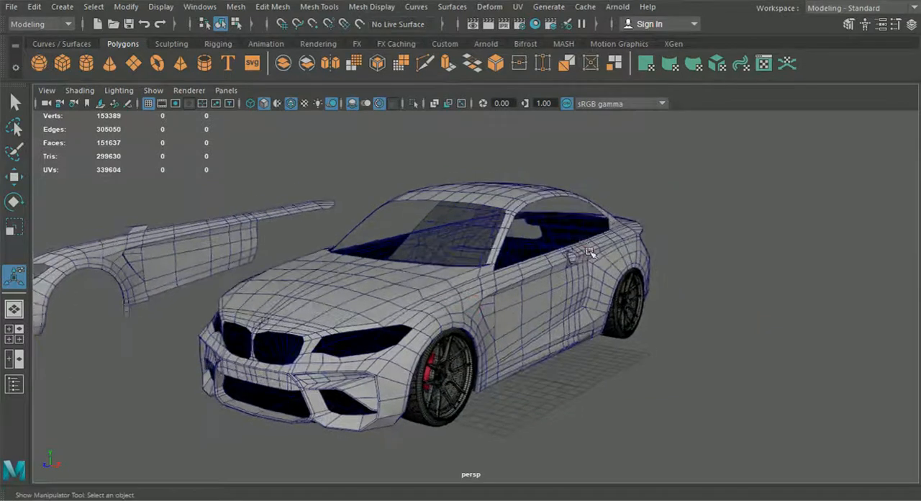
Select the front, rear and roof body panels together to review the half-body's mesh, and clear the selection.
left_click(436, 319)
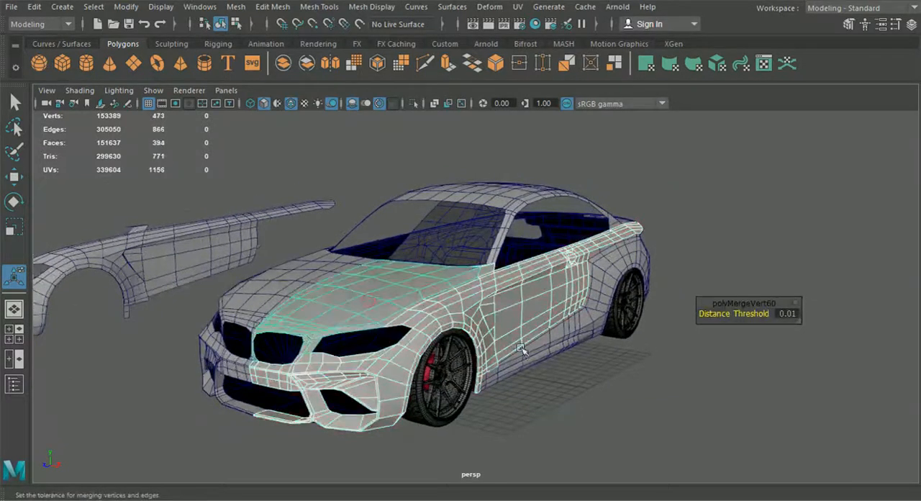
left_click_drag(564, 358, 608, 320, "alt")
left_click(628, 282, "shift")
middle_click_drag(628, 282, 498, 282, "alt")
left_click(583, 353, "shift")
left_click_drag(560, 330, 338, 342, "alt")
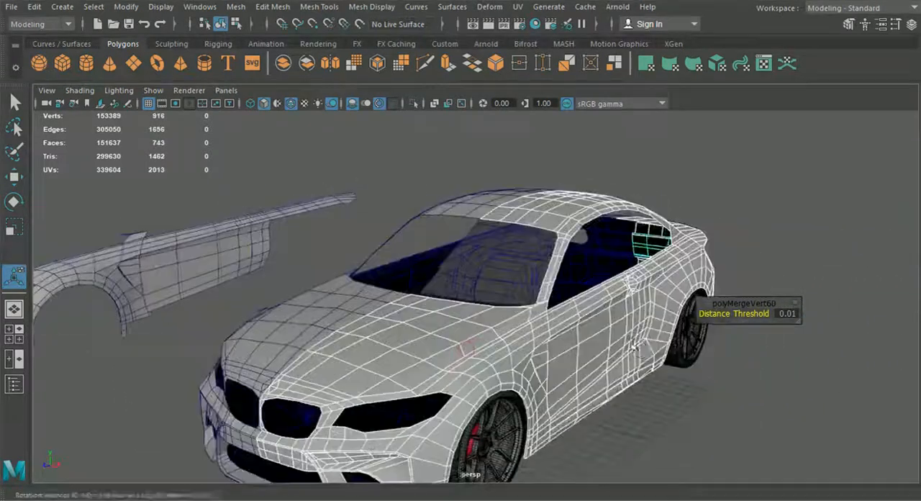
left_click_drag(545, 392, 542, 345, "alt")
scroll(518, 390, "down", 3)
left_click(519, 393)
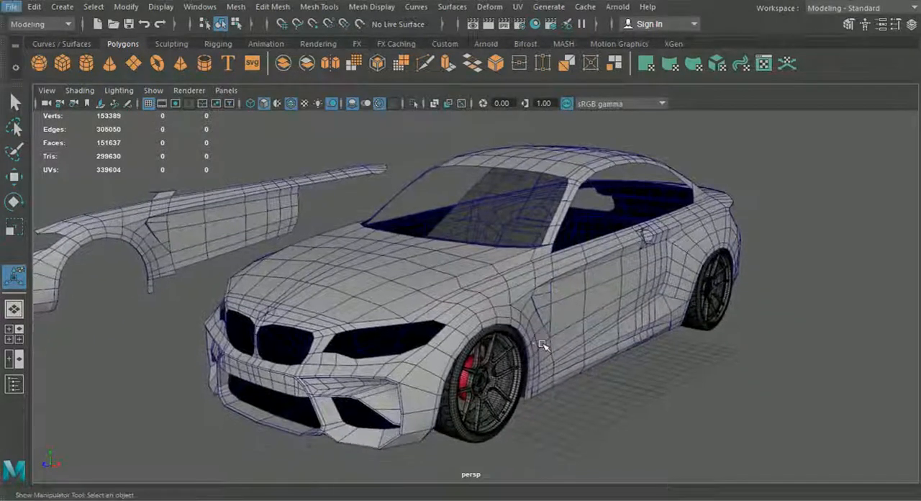